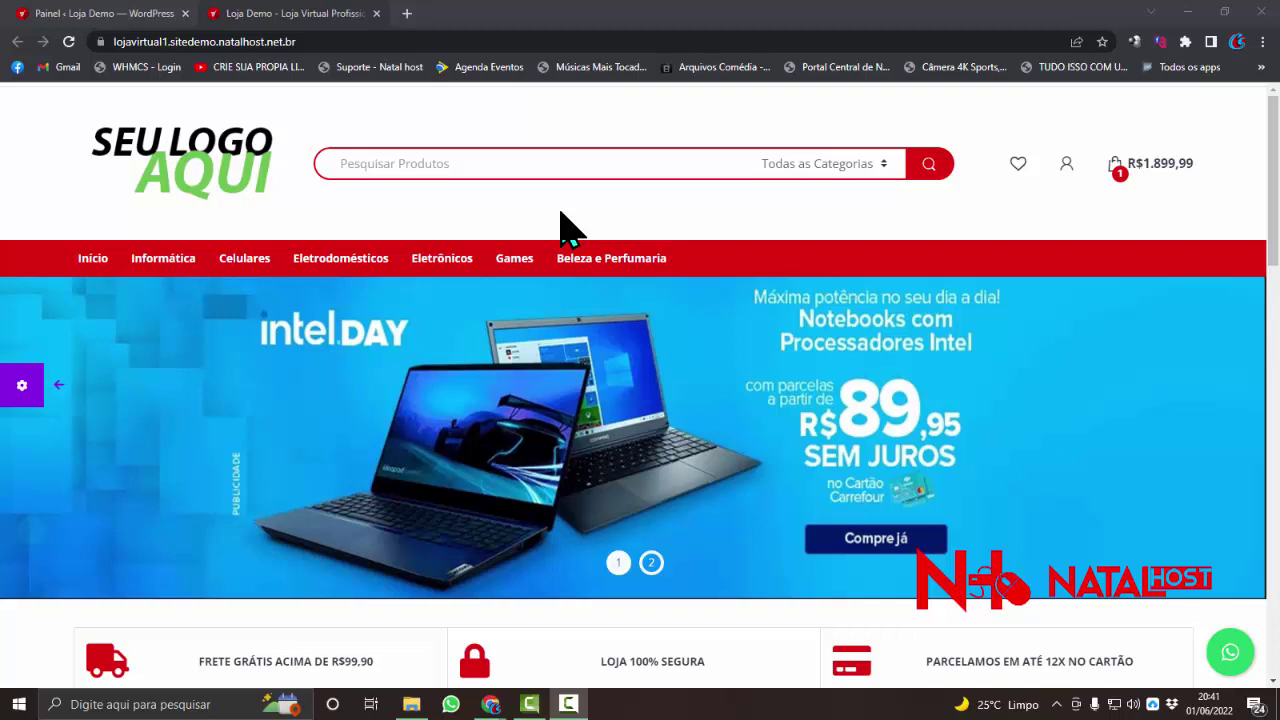
Open the WordPress updates page in the site's admin dashboard and select all plugins offered for updating
left_click(130, 13)
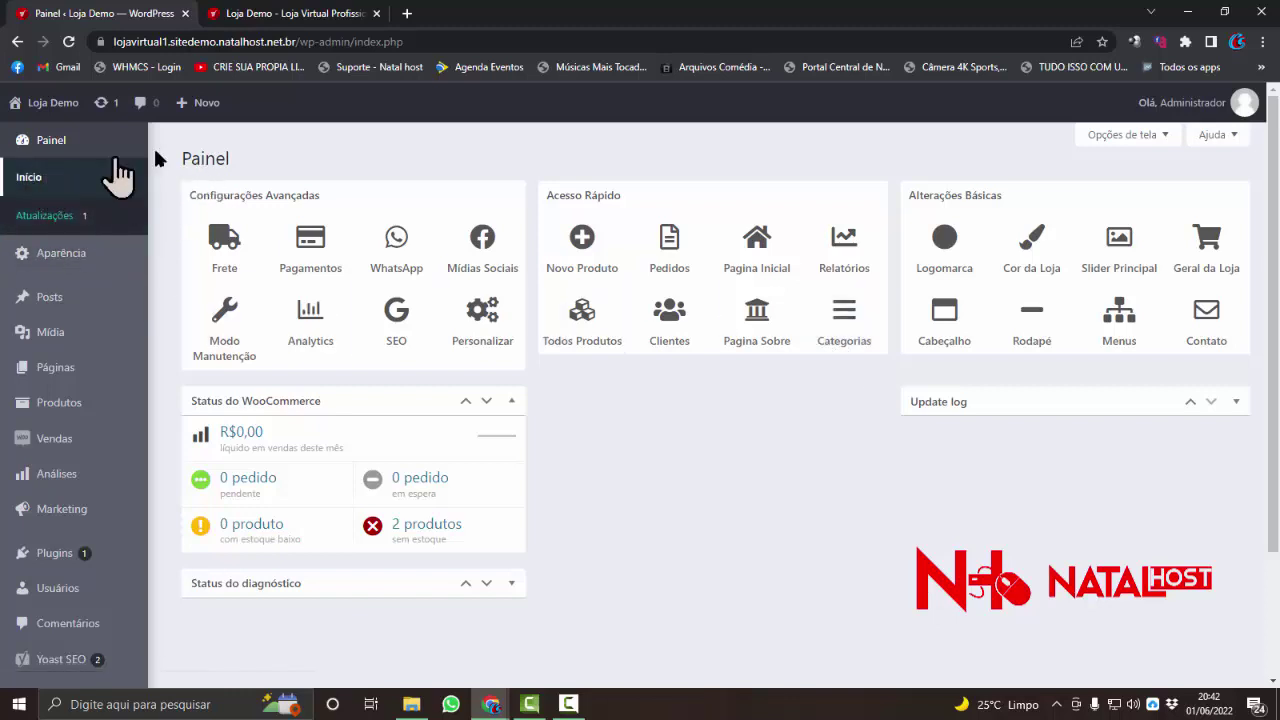
left_click(82, 222)
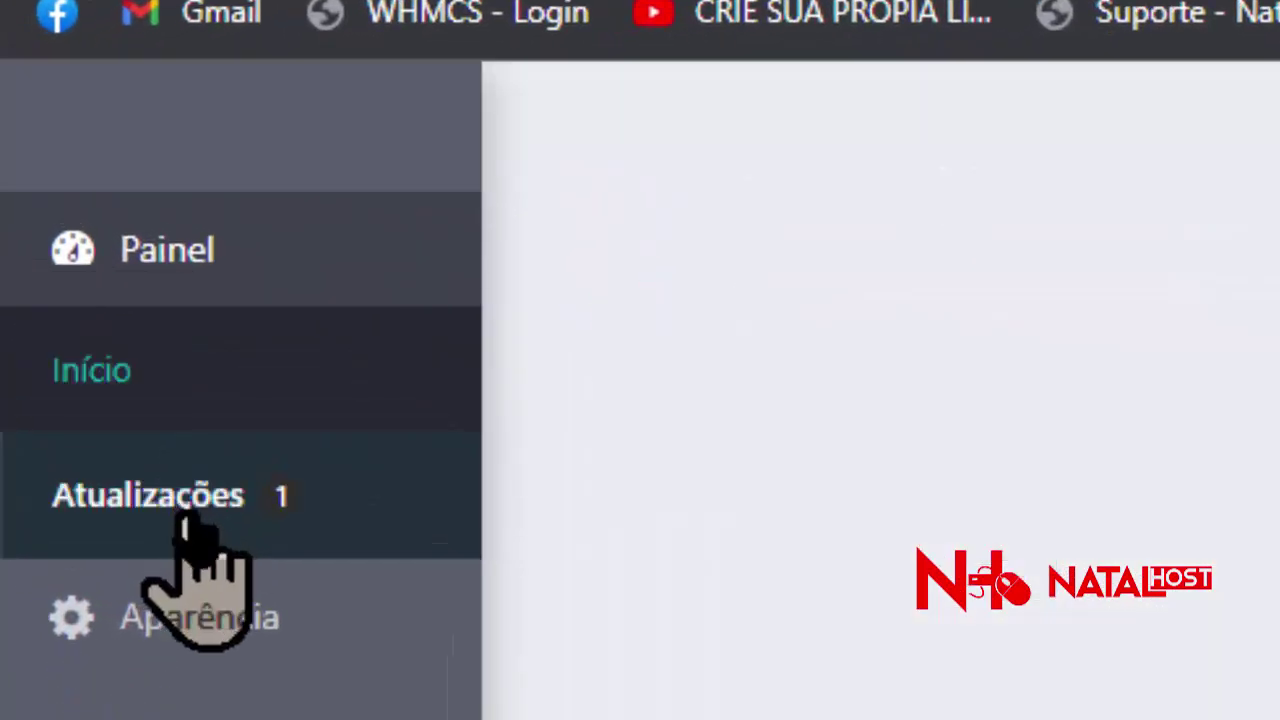
scroll(842, 676, "down", 5)
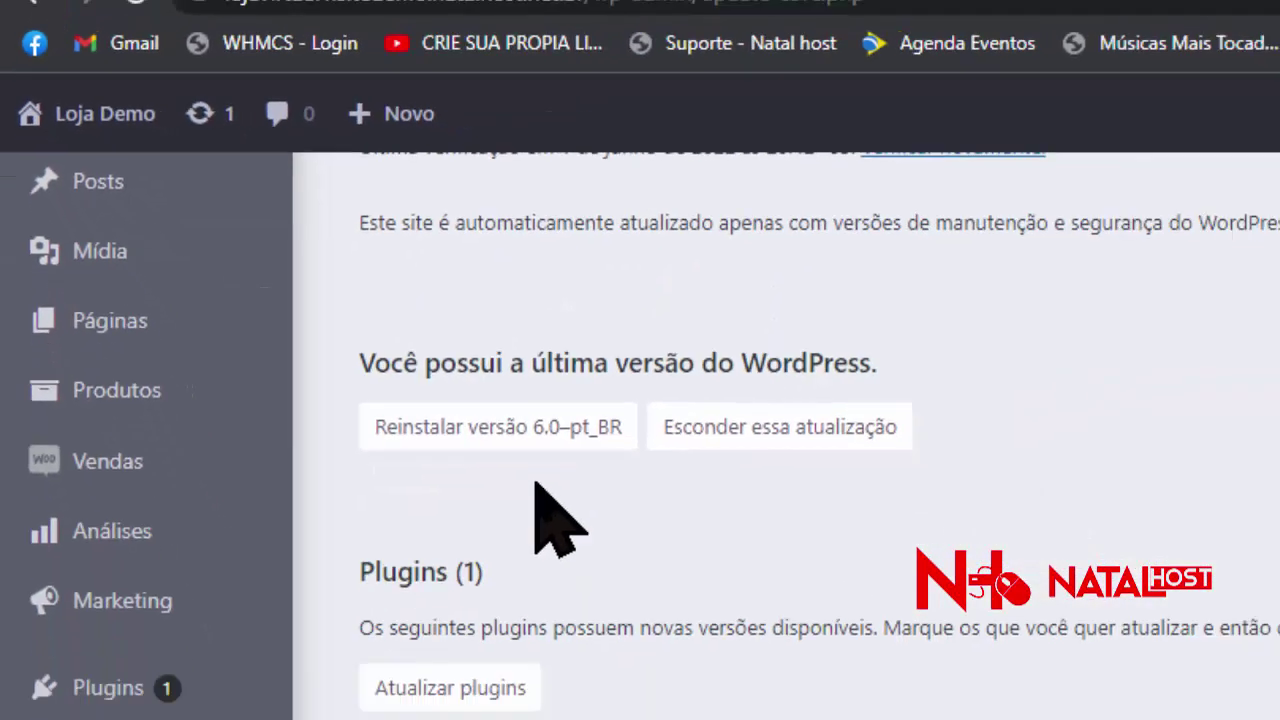
scroll(842, 700, "down", 1)
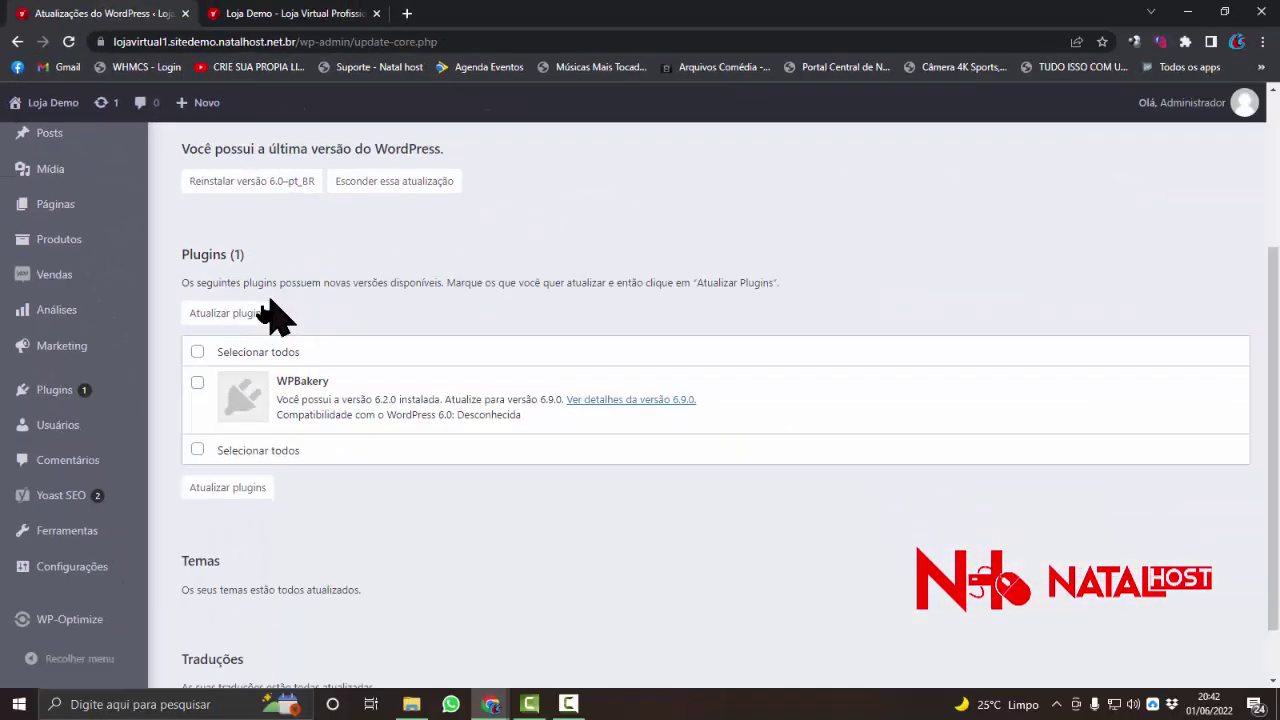
left_click(197, 352)
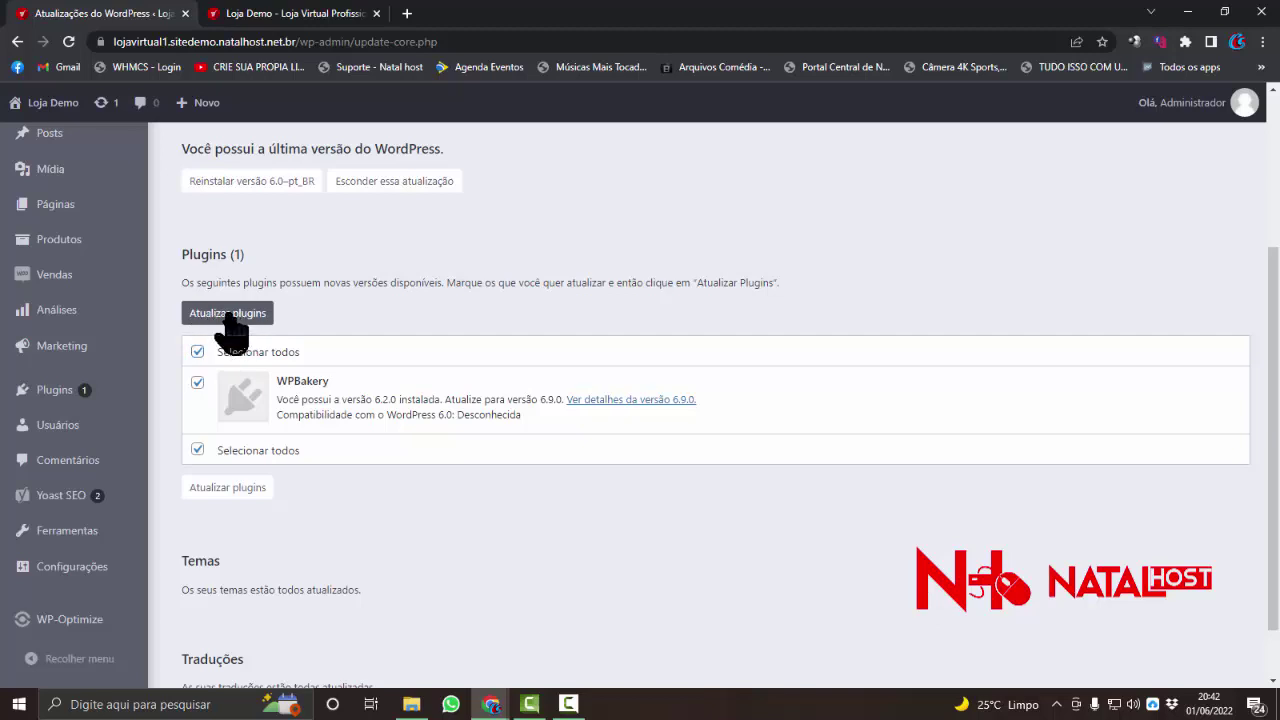
Review the WordPress version, plugin, theme and translation sections of the updates page
scroll(263, 282, "up", 1)
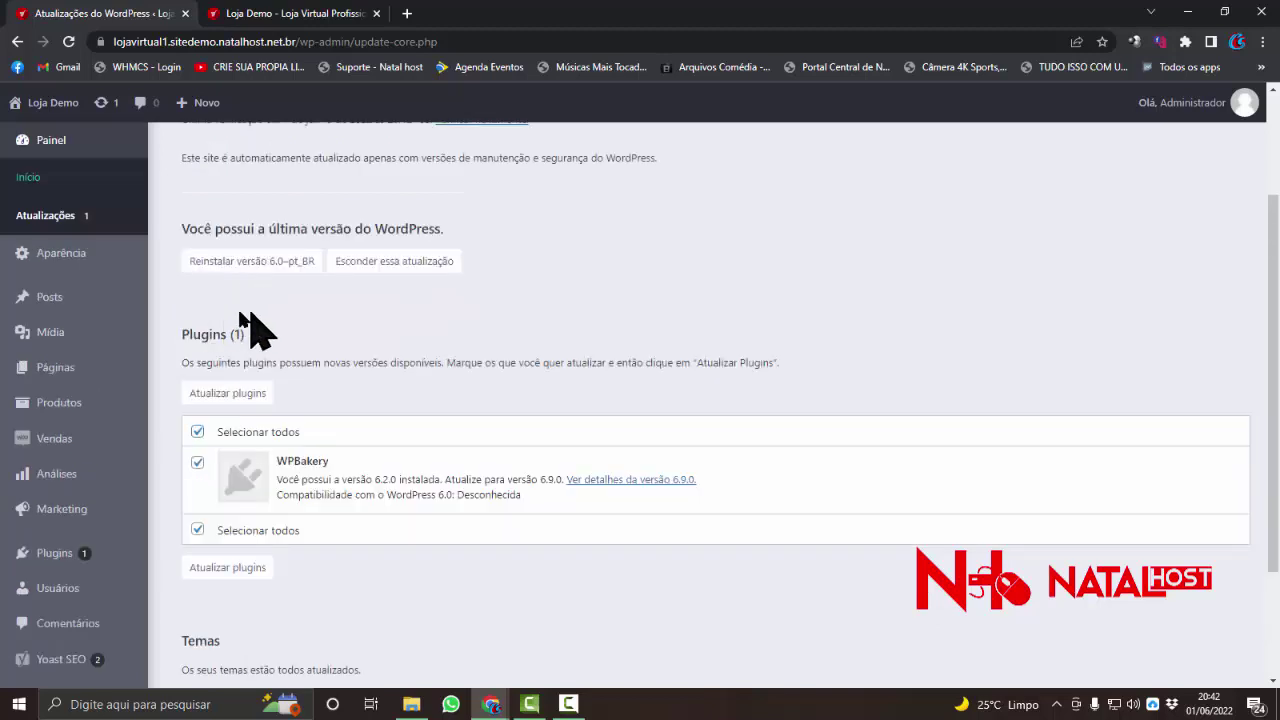
scroll(245, 300, "up", 1)
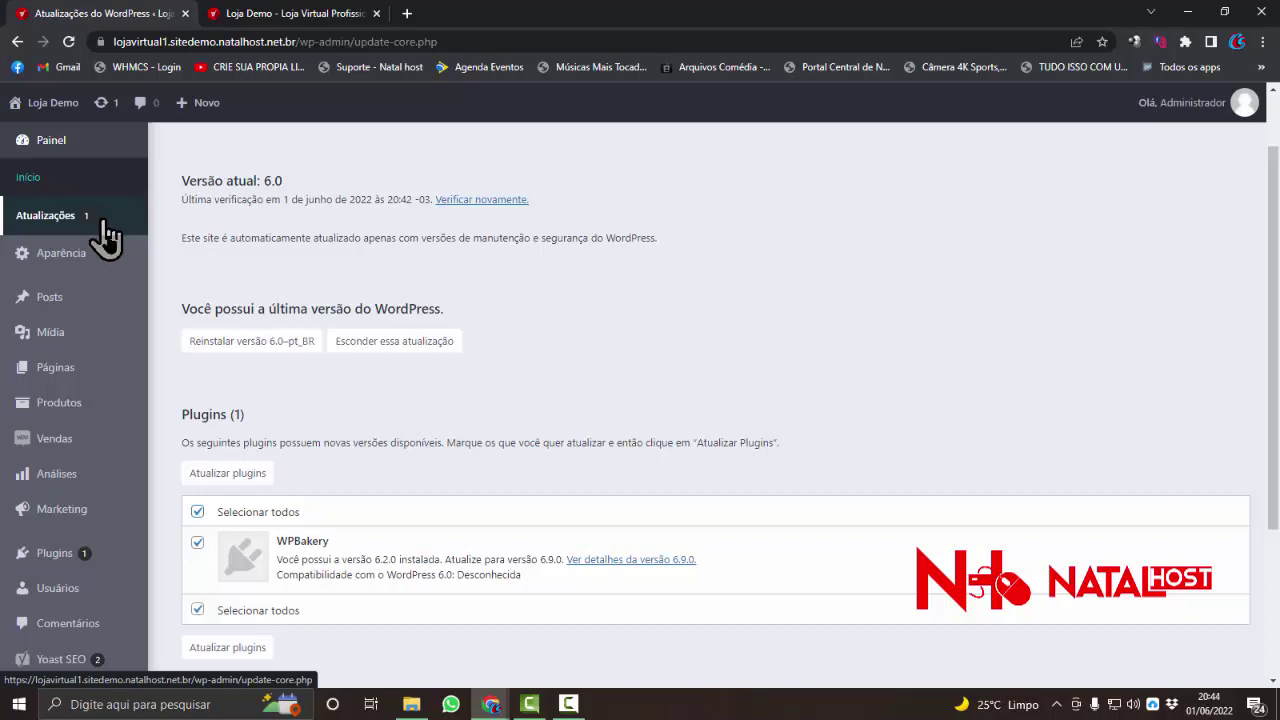
scroll(104, 236, "down", 2)
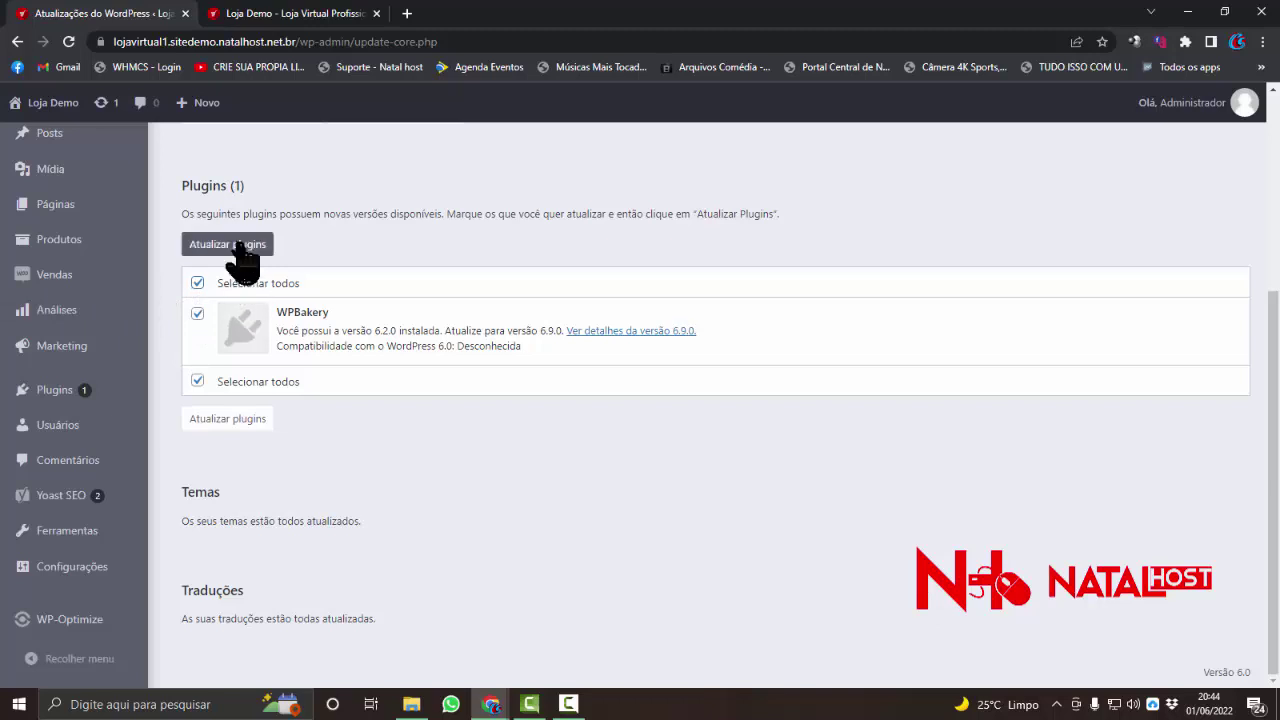
scroll(309, 289, "up", 3)
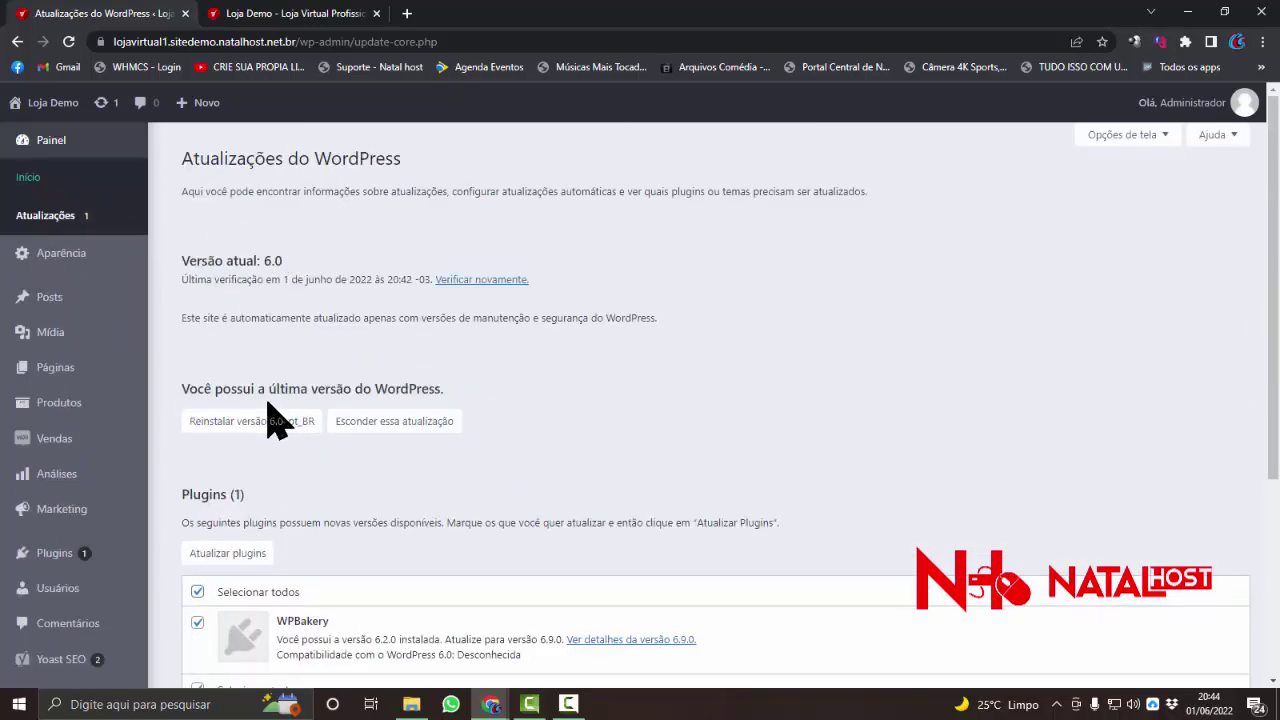
scroll(270, 422, "down", 2)
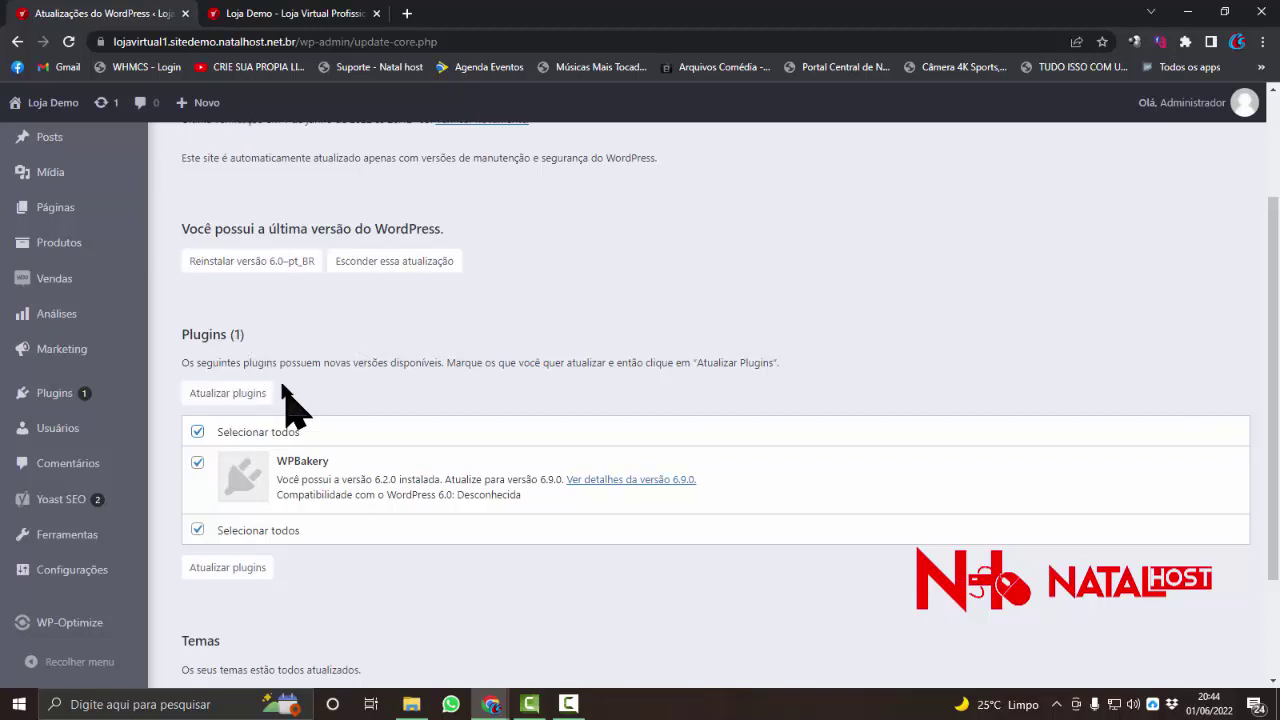
scroll(157, 283, "down", 2)
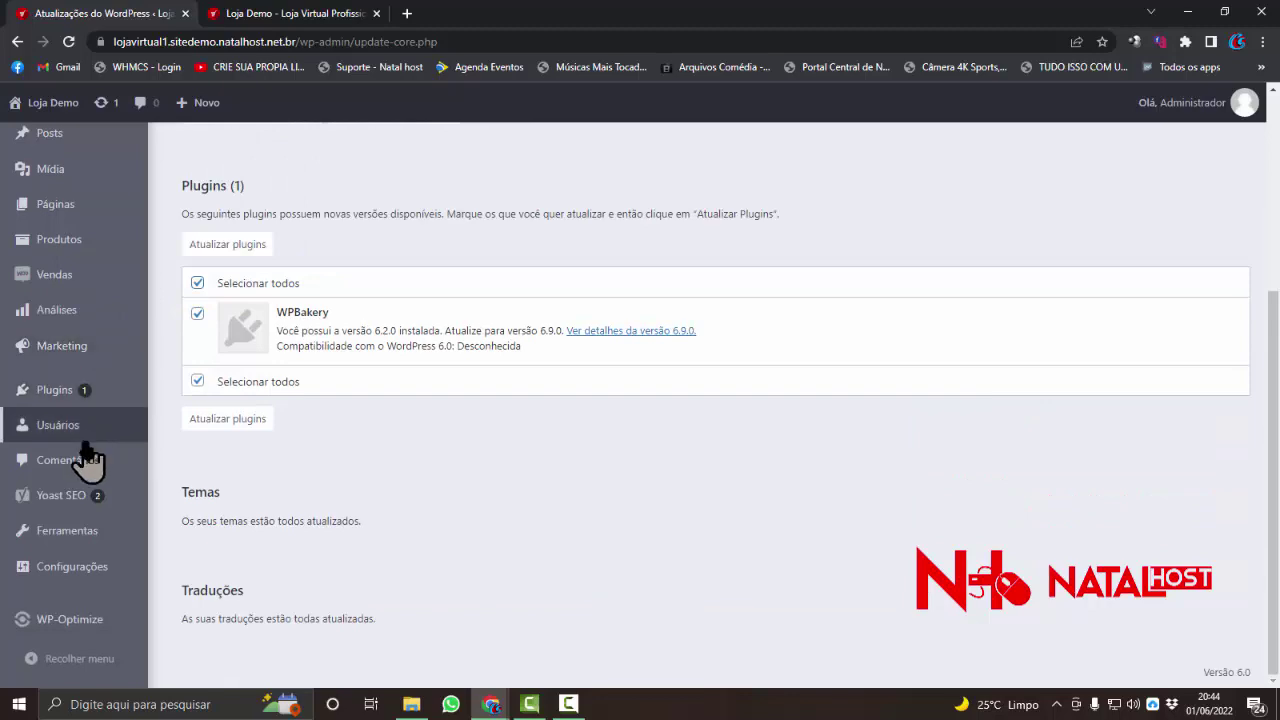
Open the general settings and set the site title to "Loja Virtual Natal Host"
mouse_move(100, 567)
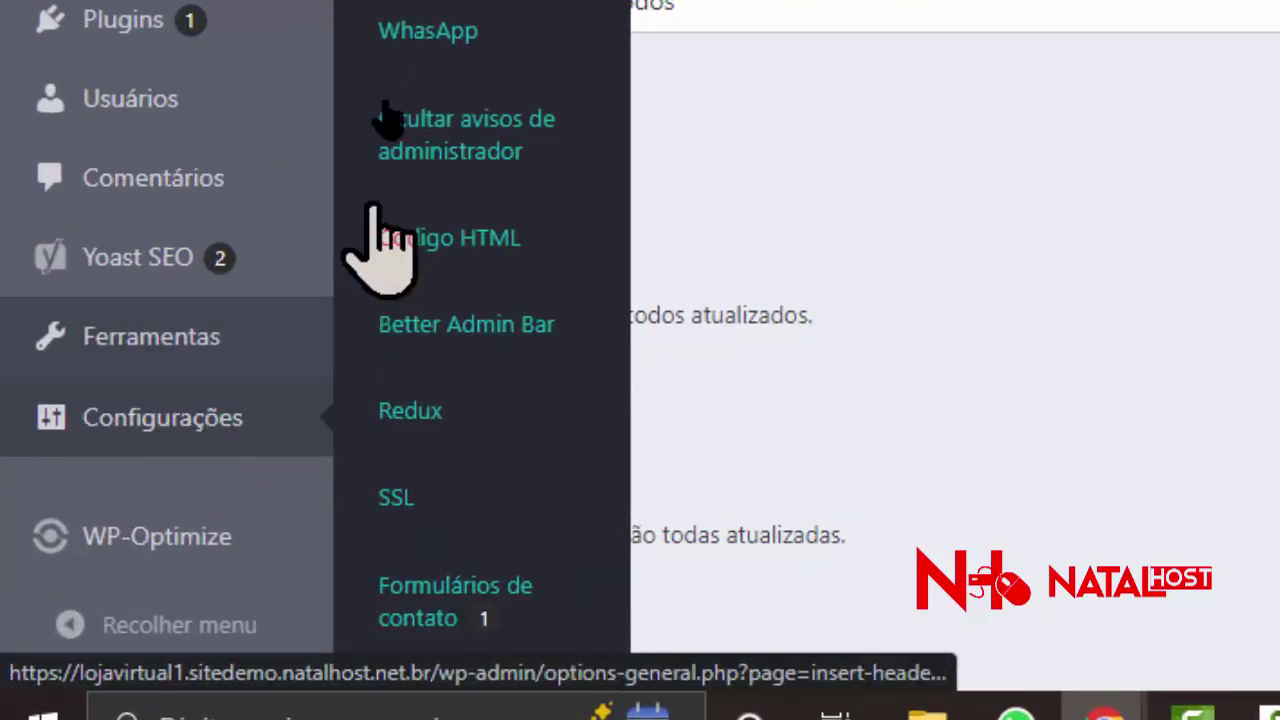
scroll(640, 360, "up", 3)
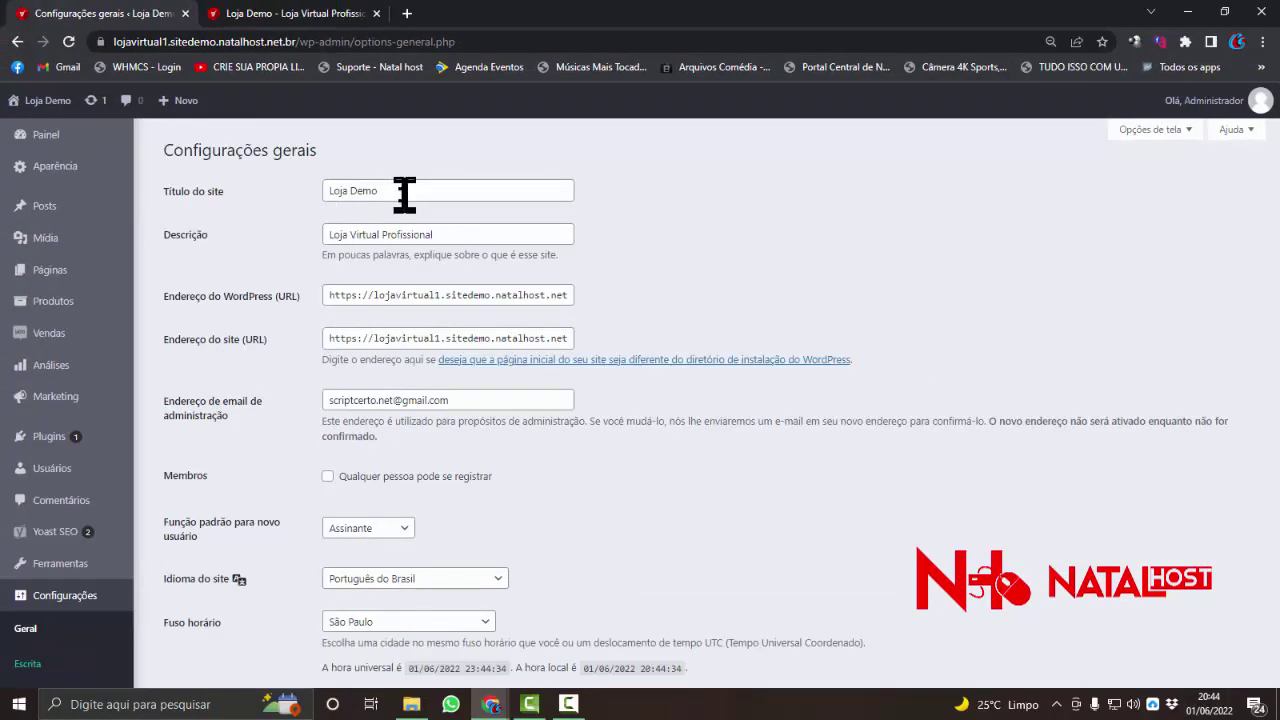
left_click_drag(397, 194, 243, 209)
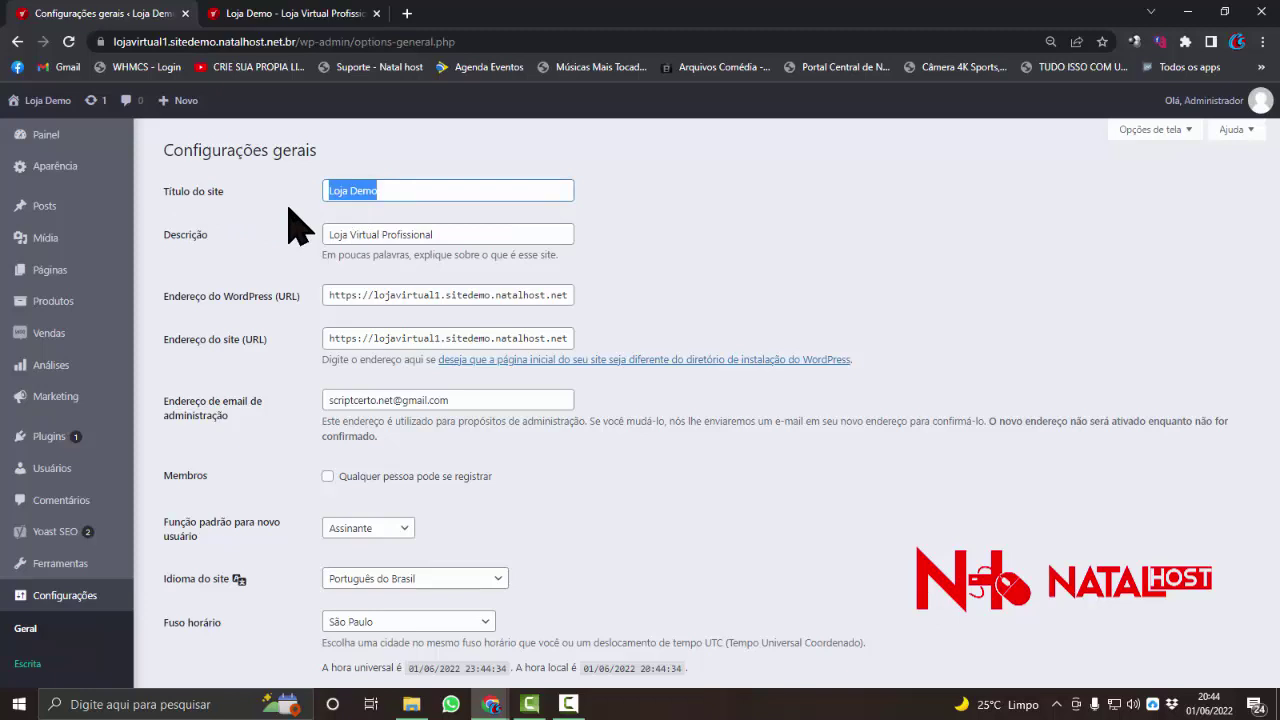
type("L")
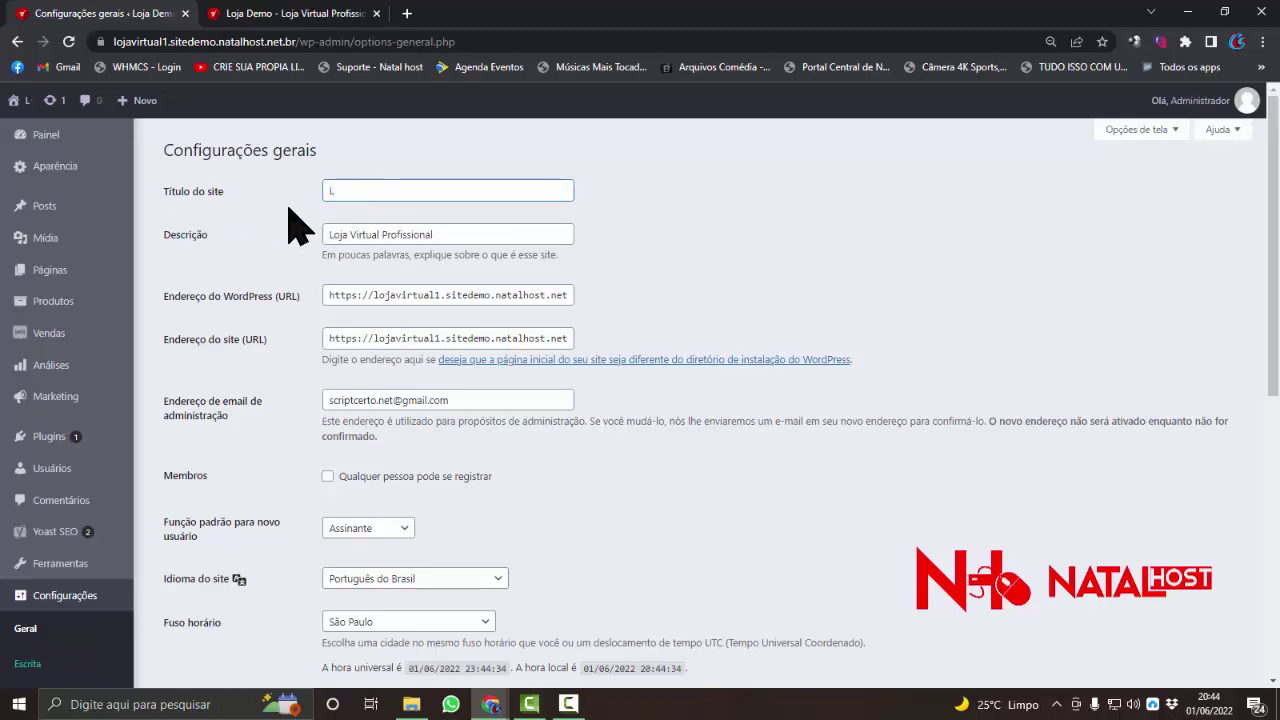
type("oja V")
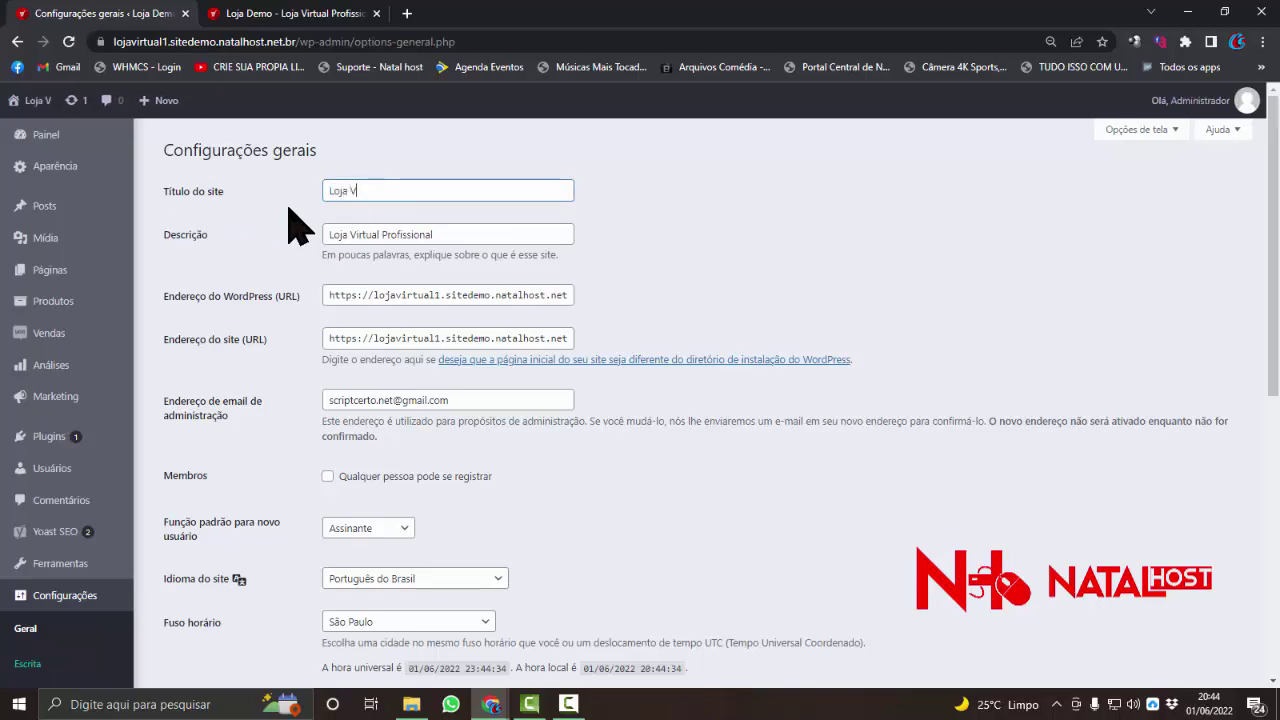
type("irtual")
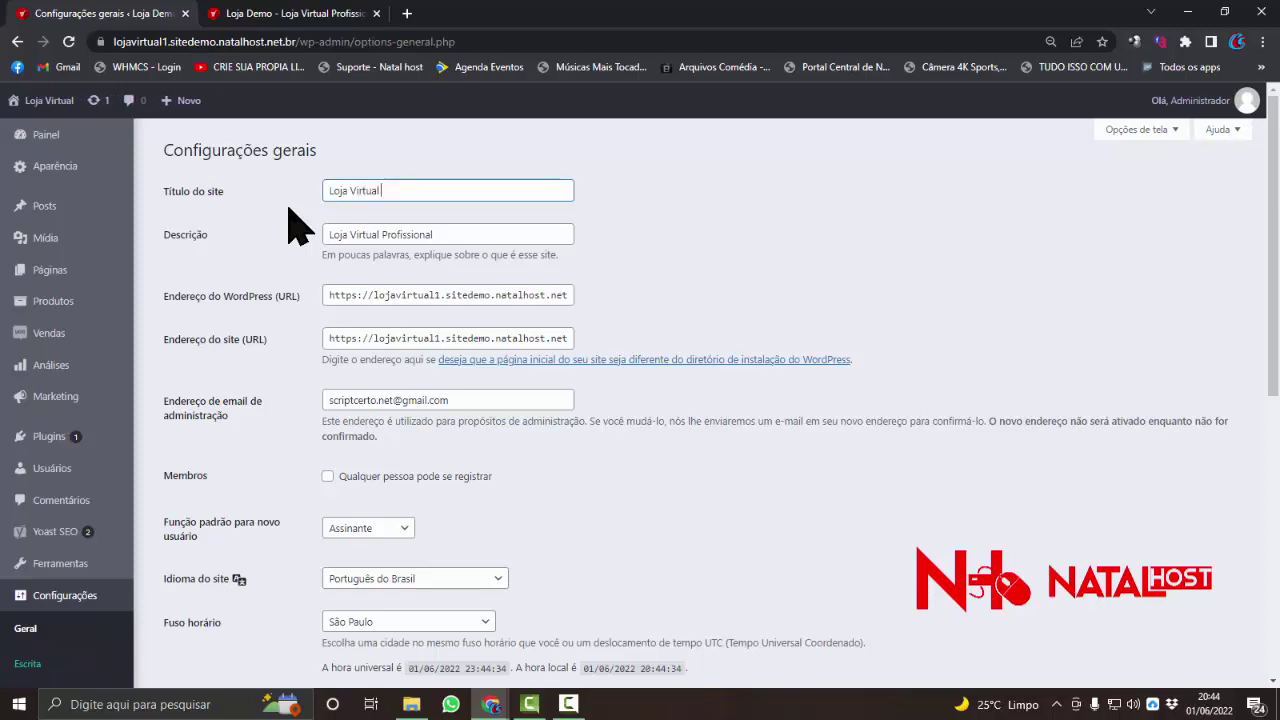
type(" Natal")
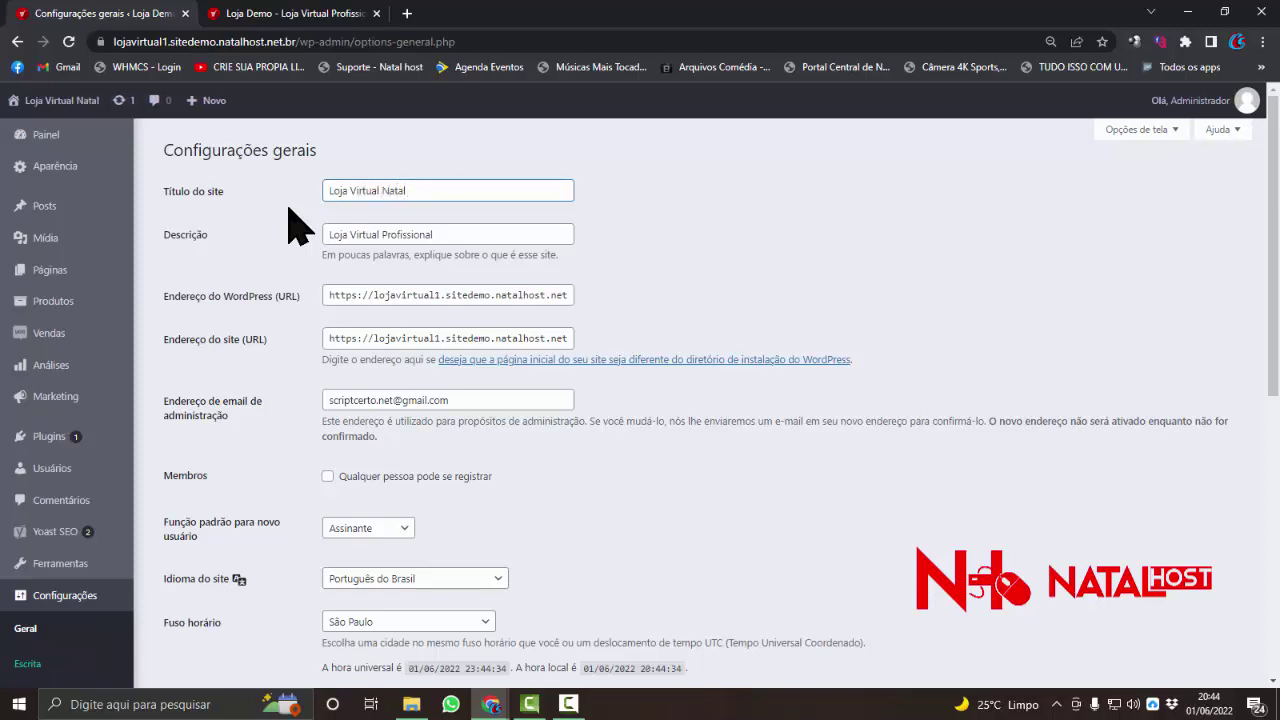
type(" Host")
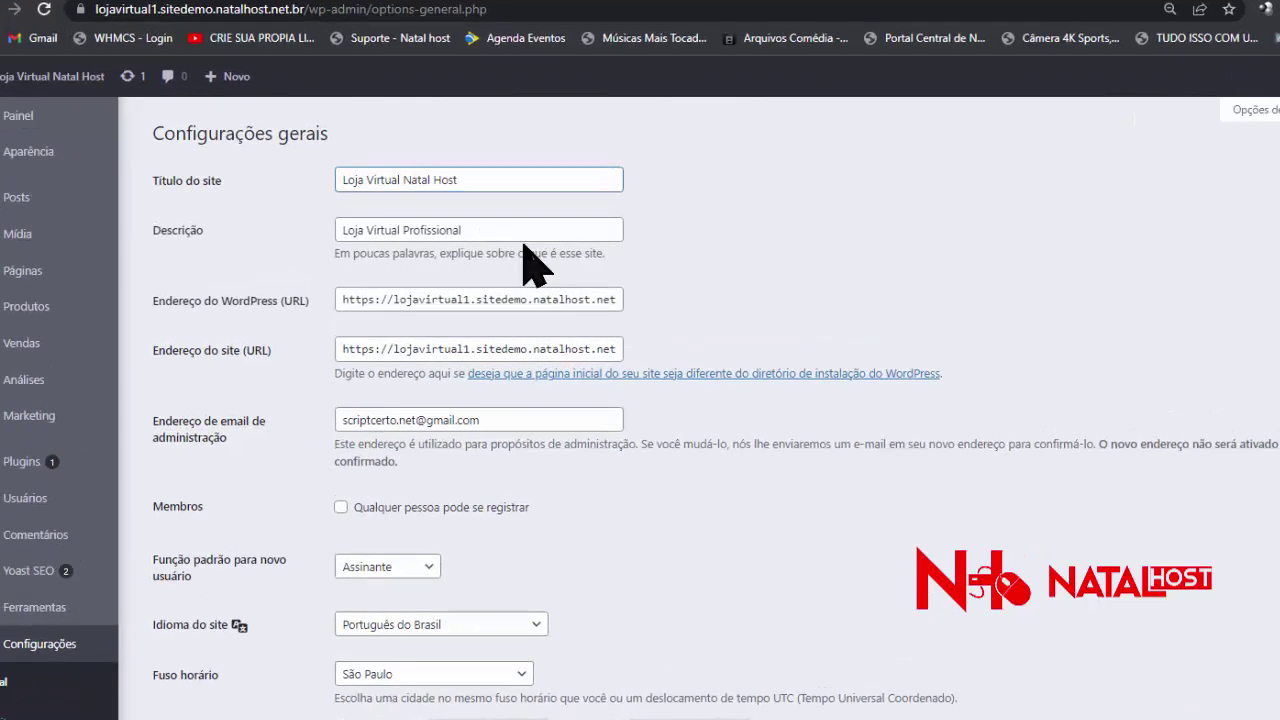
Replace the site description with "Sua Loja Virtual na Internet, Natal host Criando Loja Virtual"
left_click_drag(523, 250, 414, 232)
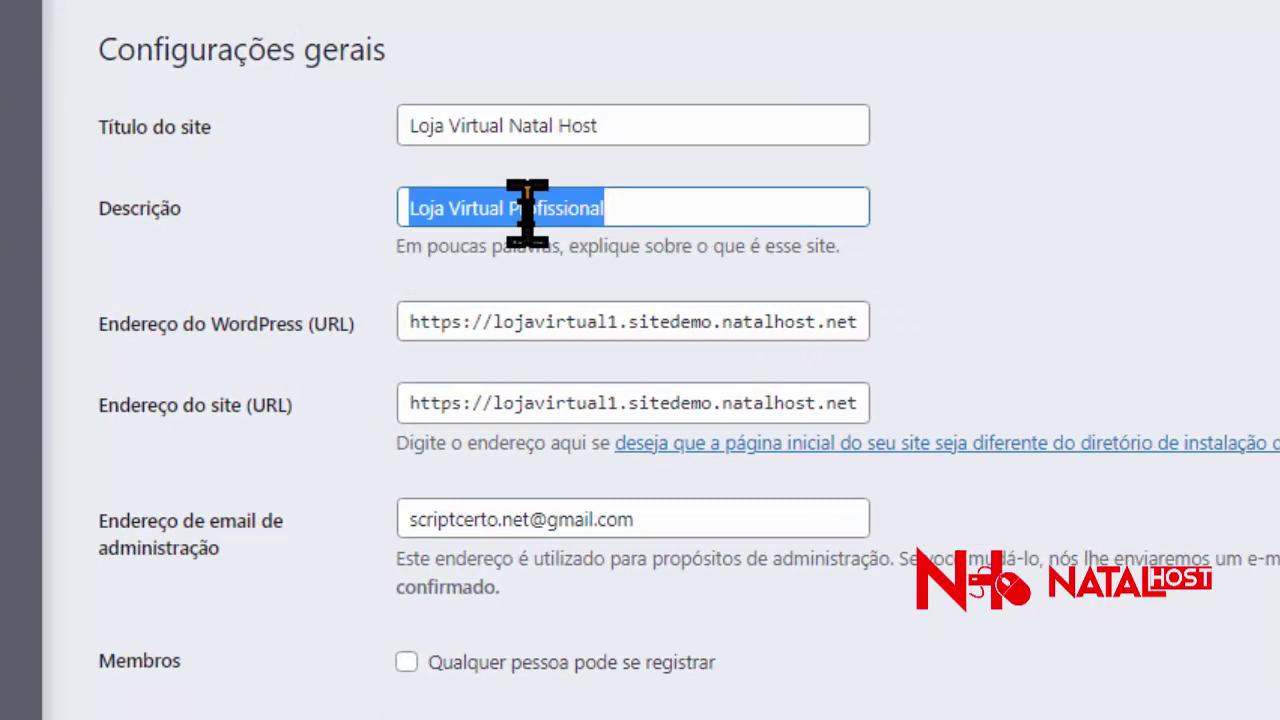
type("Sua")
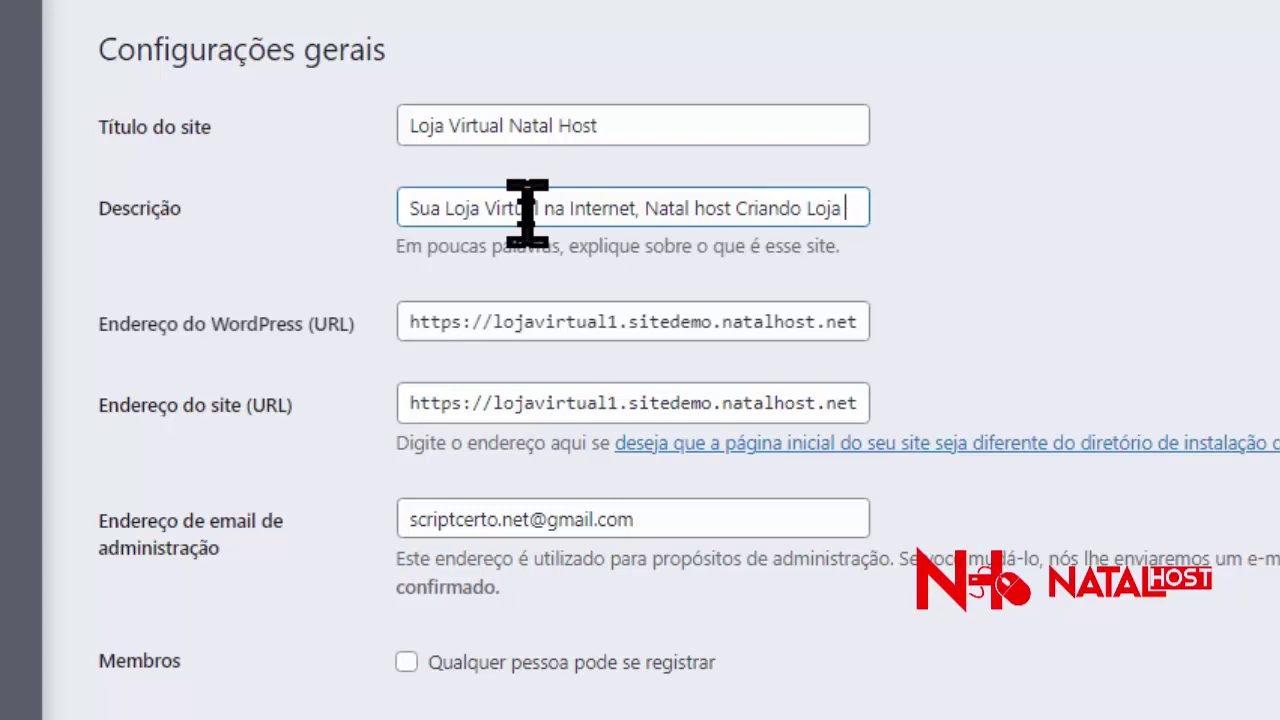
type("Virtual")
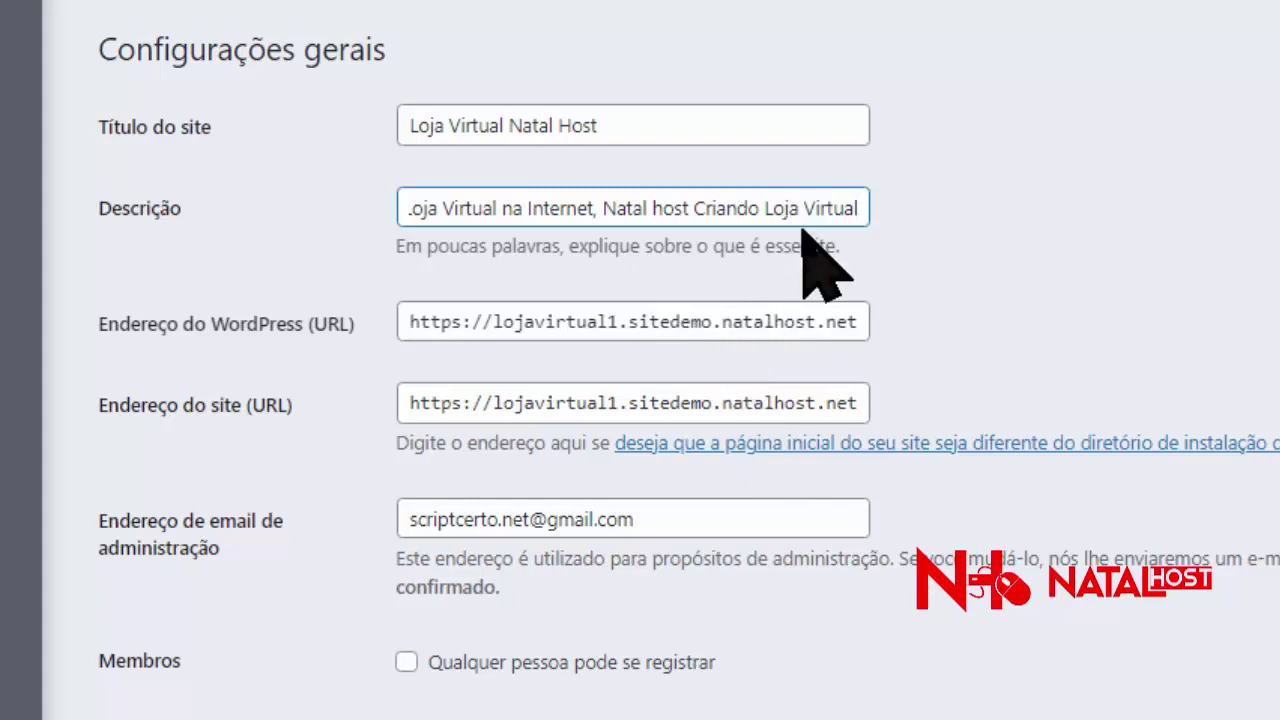
key("BackSpace")
Examine the WordPress address and the site address in the general settings
double_click(507, 322)
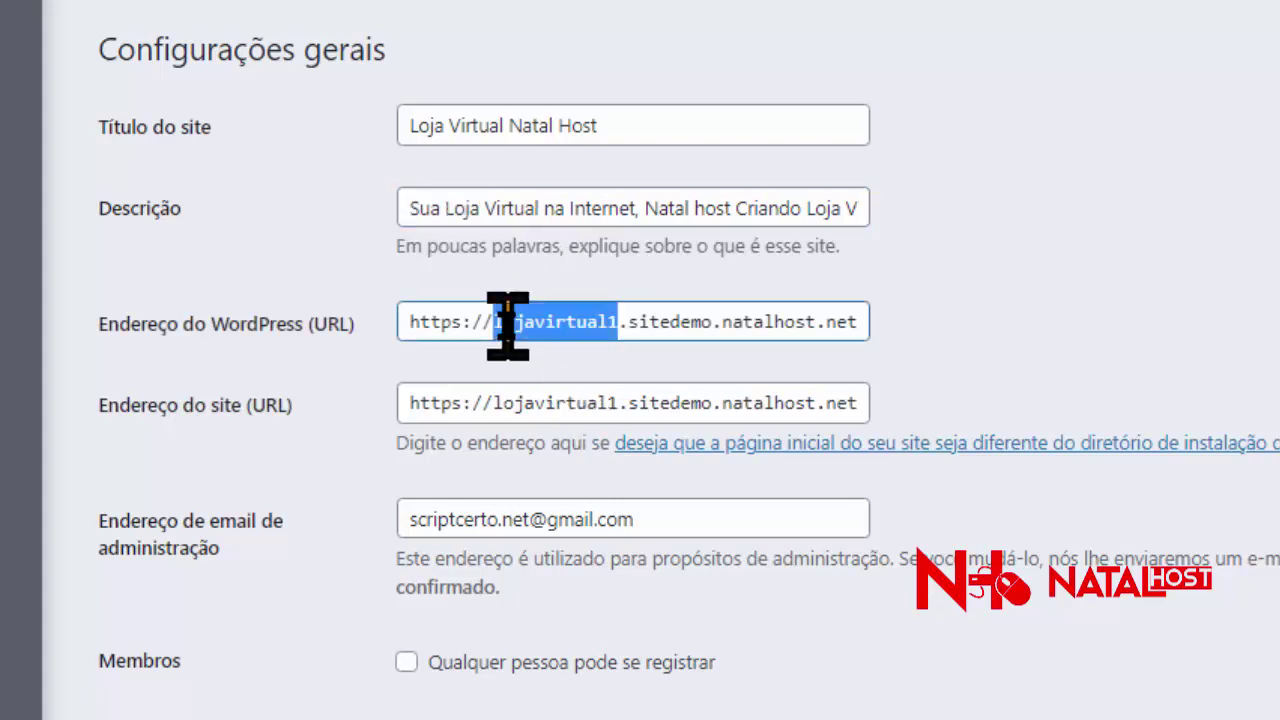
triple_click(507, 322)
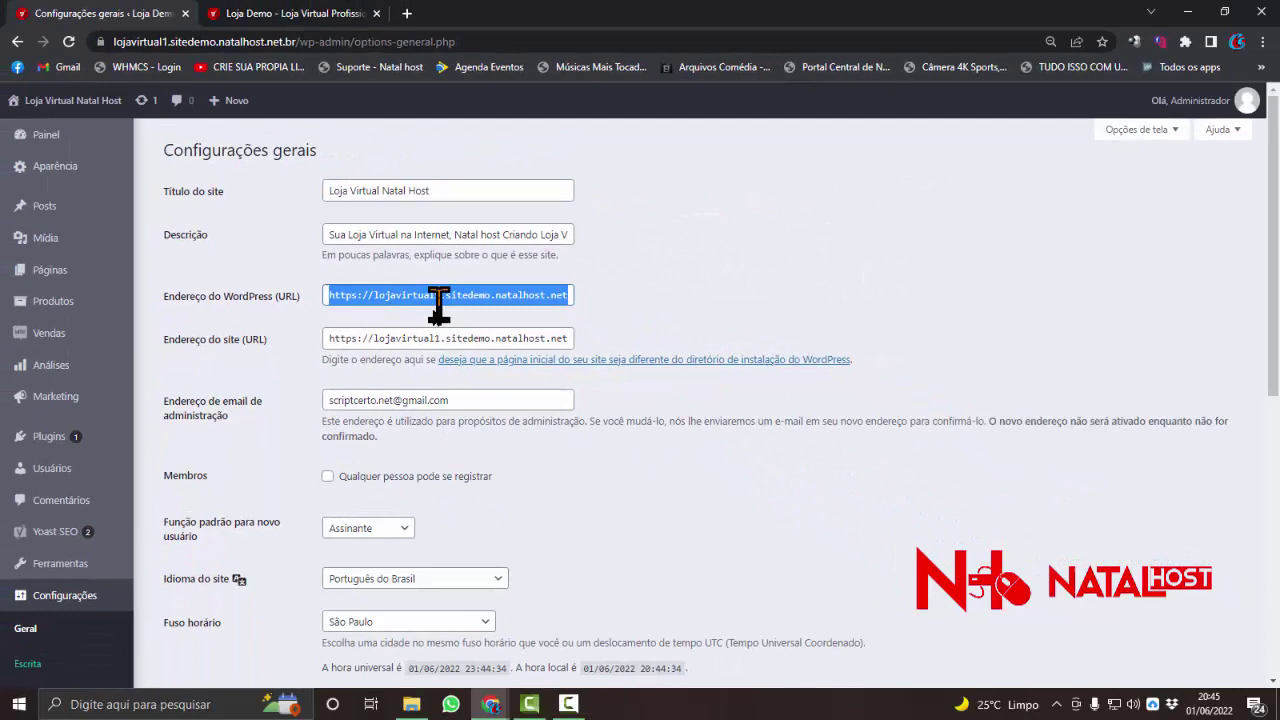
left_click(462, 357)
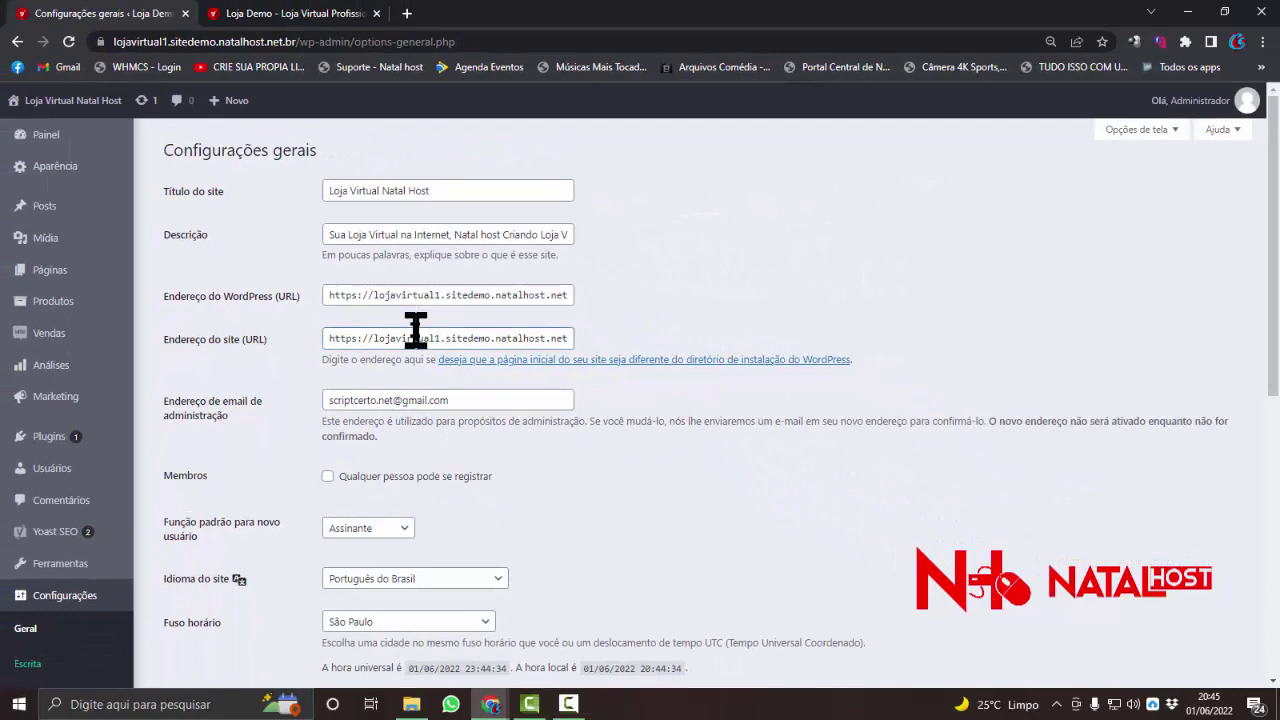
Switch to the open storefront page and examine its full web address
left_click(215, 15)
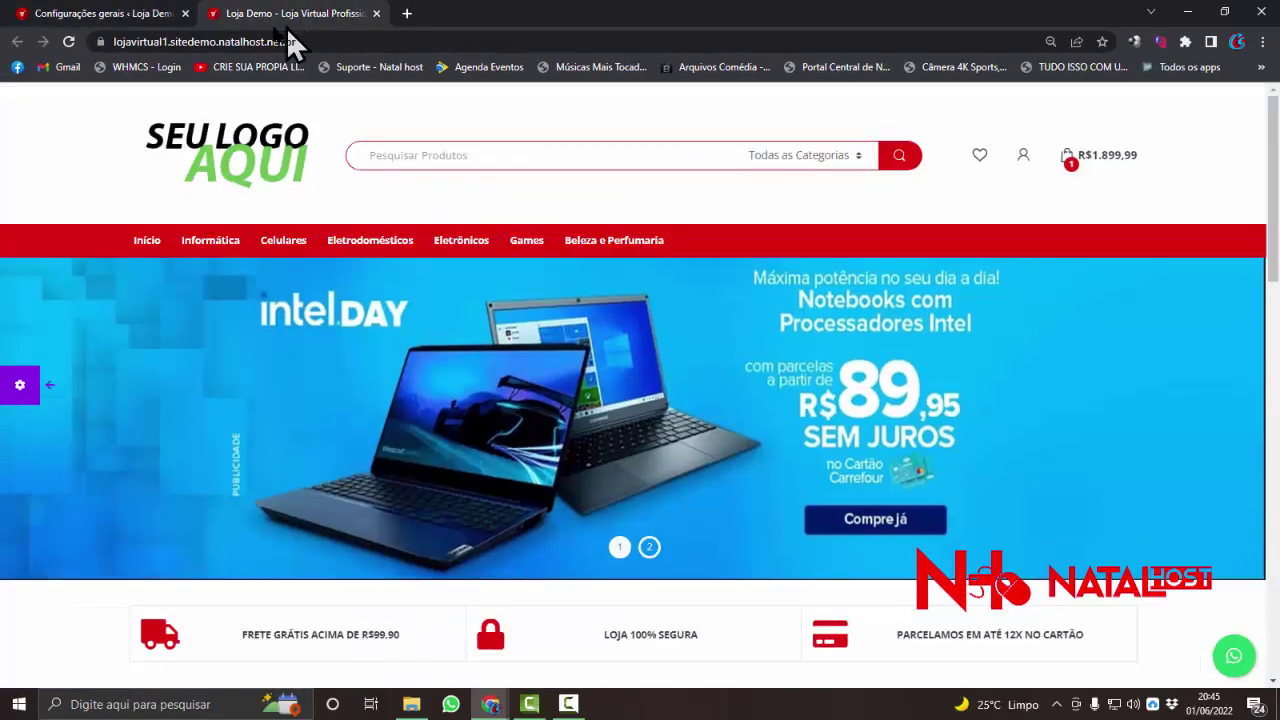
left_click(290, 42)
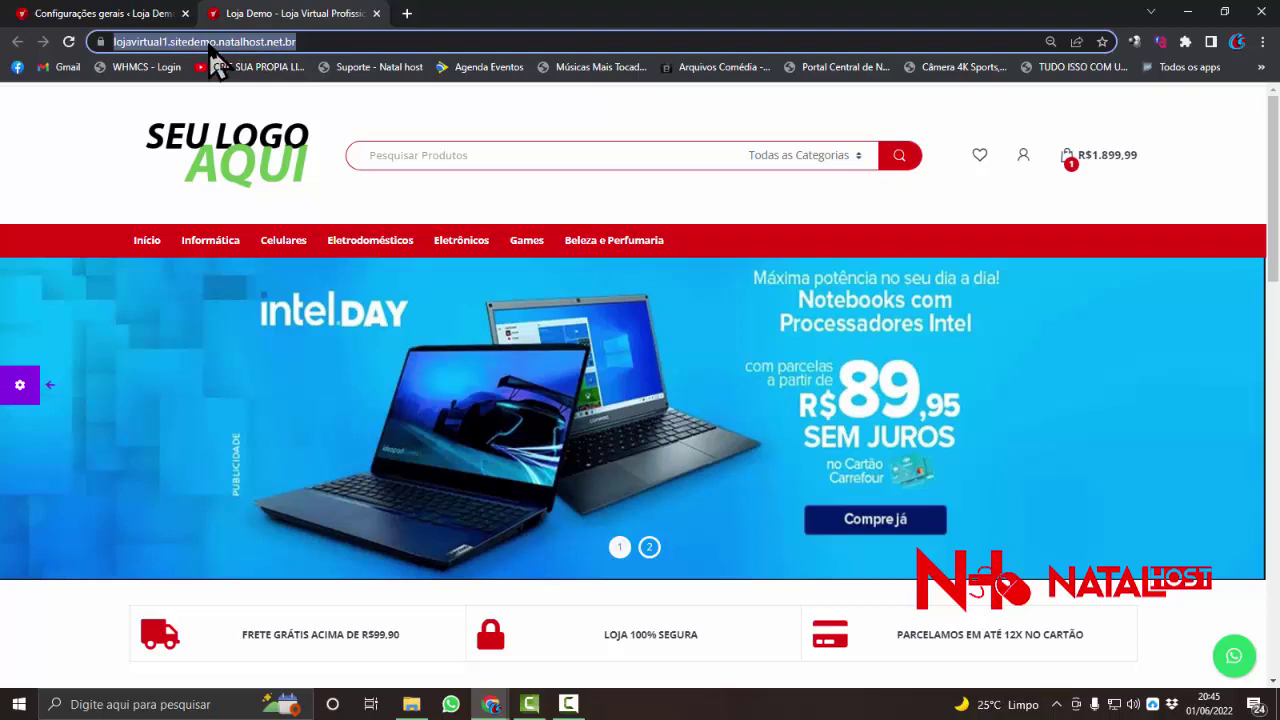
left_click(333, 42)
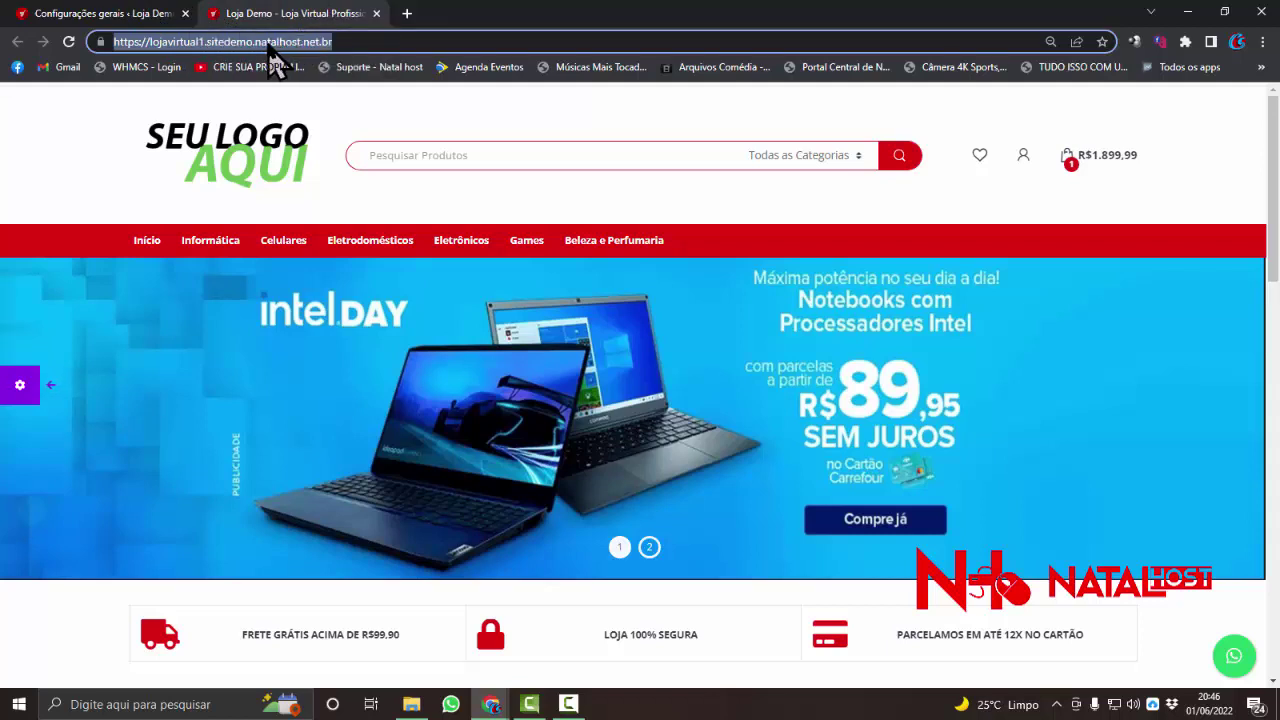
triple_click(355, 40)
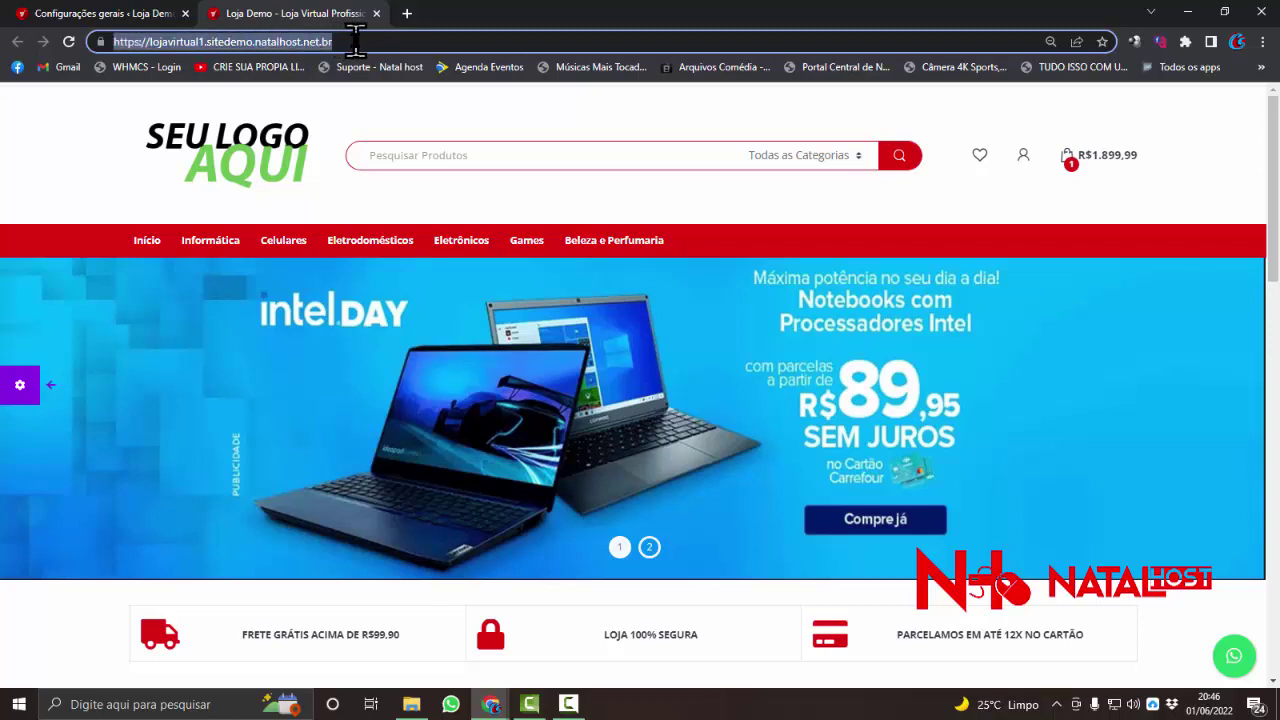
right_click(275, 42)
left_click(232, 42)
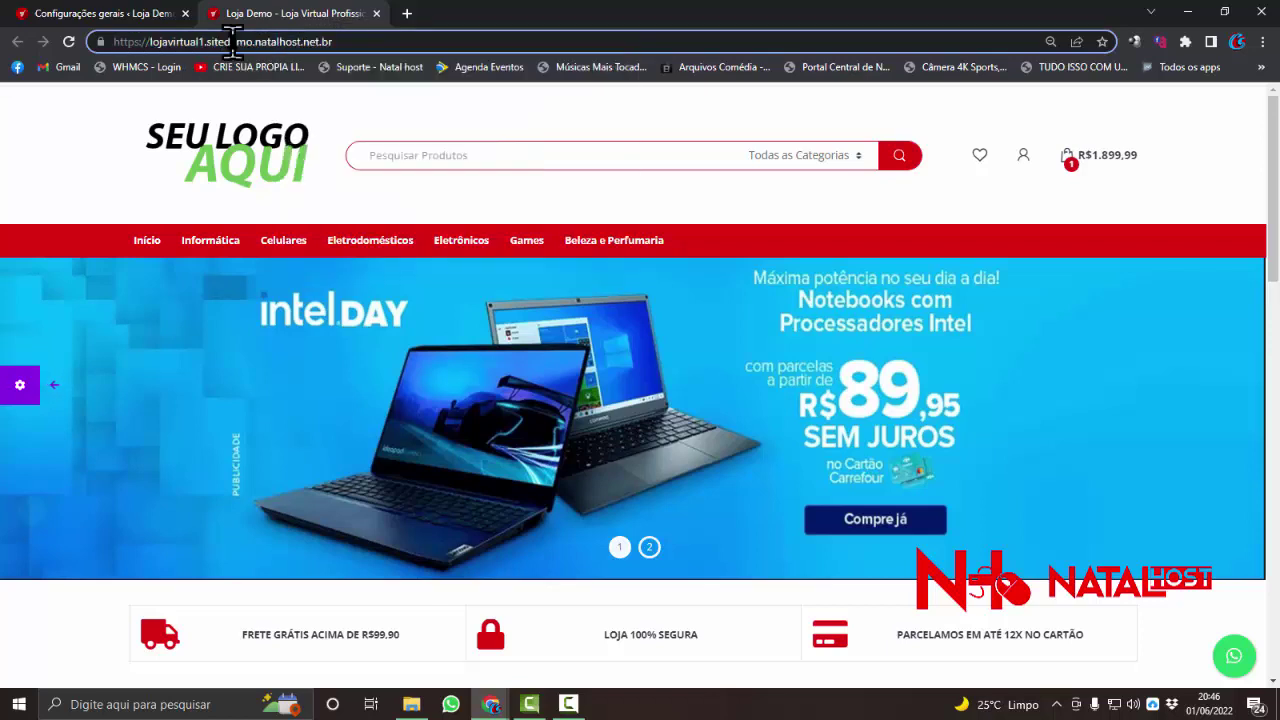
triple_click(232, 42)
right_click(250, 44)
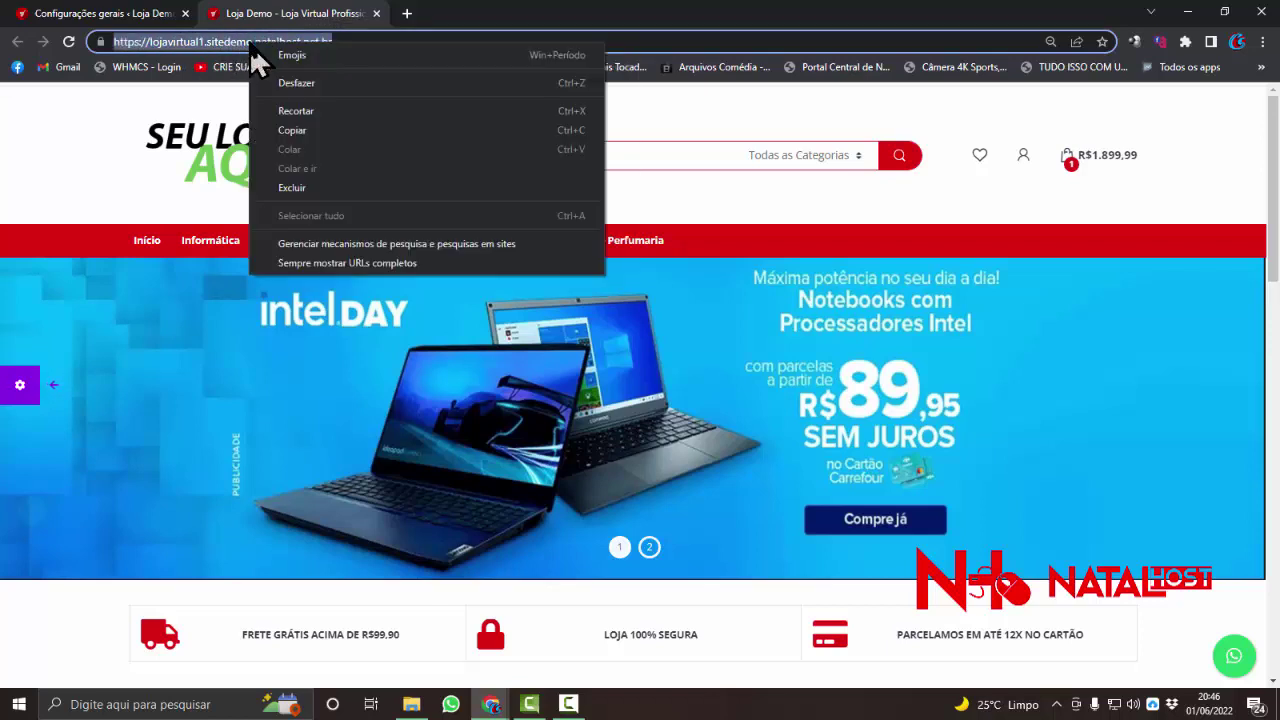
left_click(60, 150)
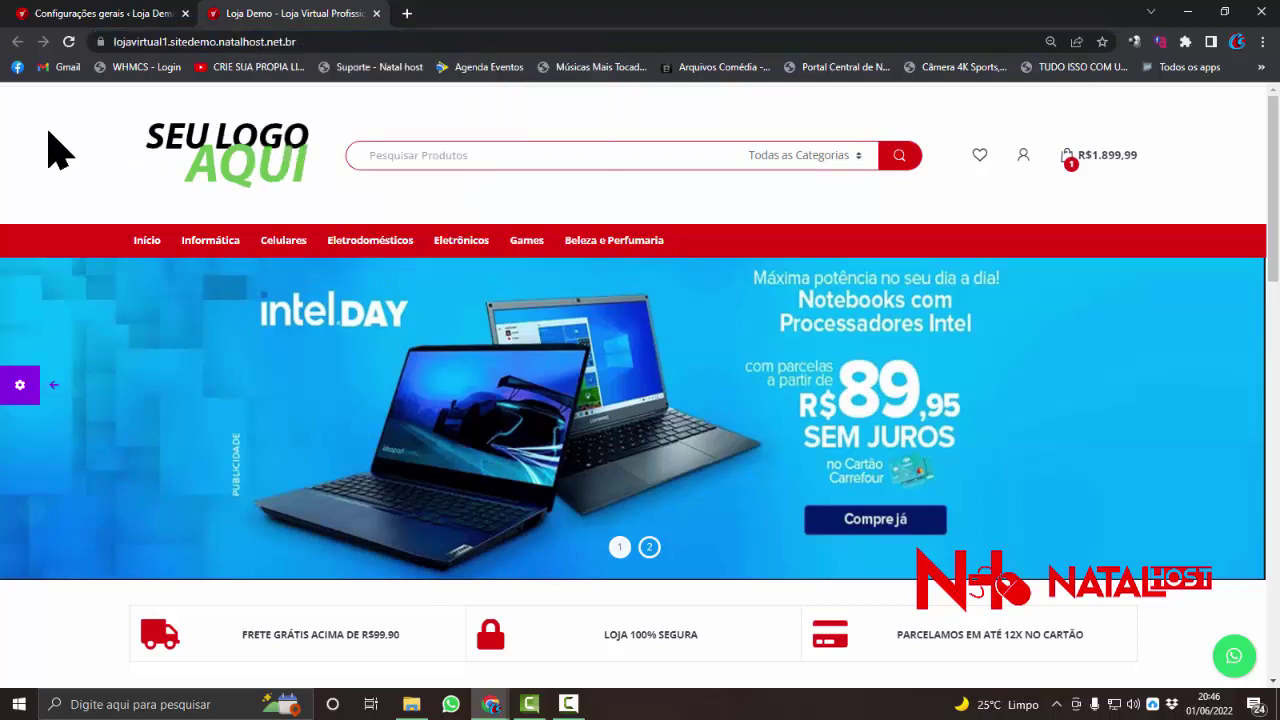
Copy the storefront's web address and return to the general settings page
left_click_drag(377, 42, 5, 45)
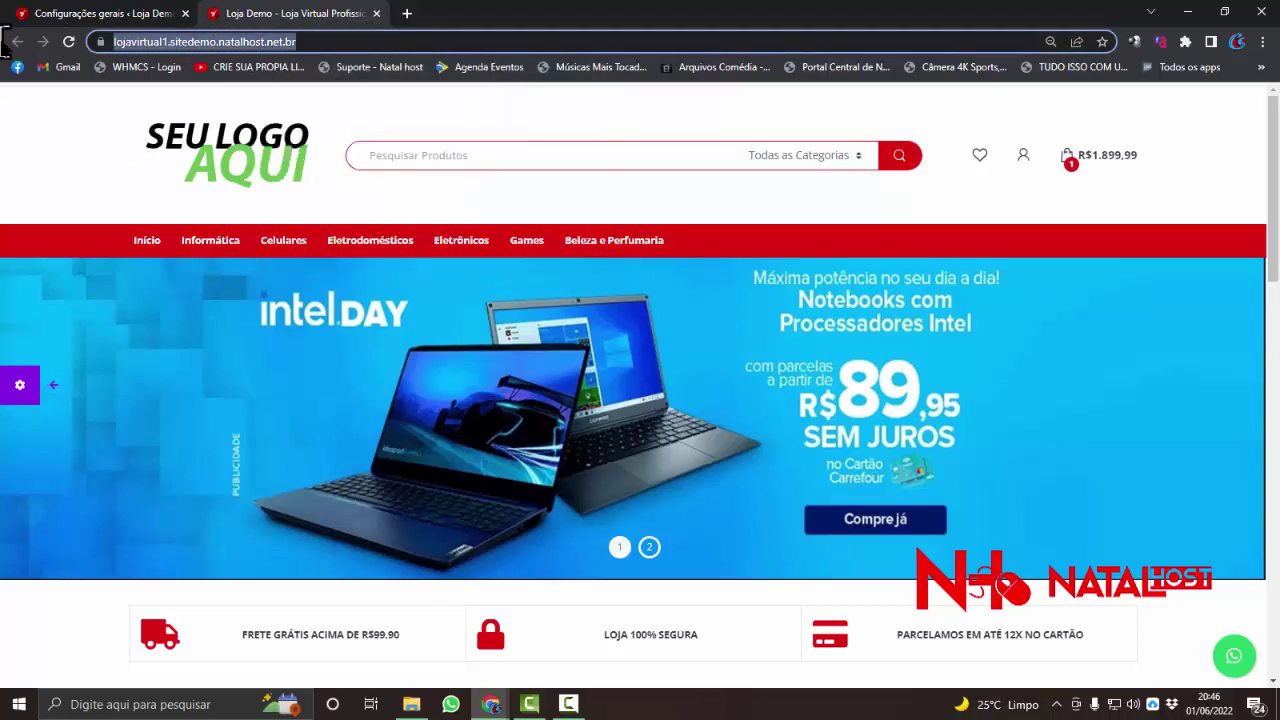
right_click(176, 45)
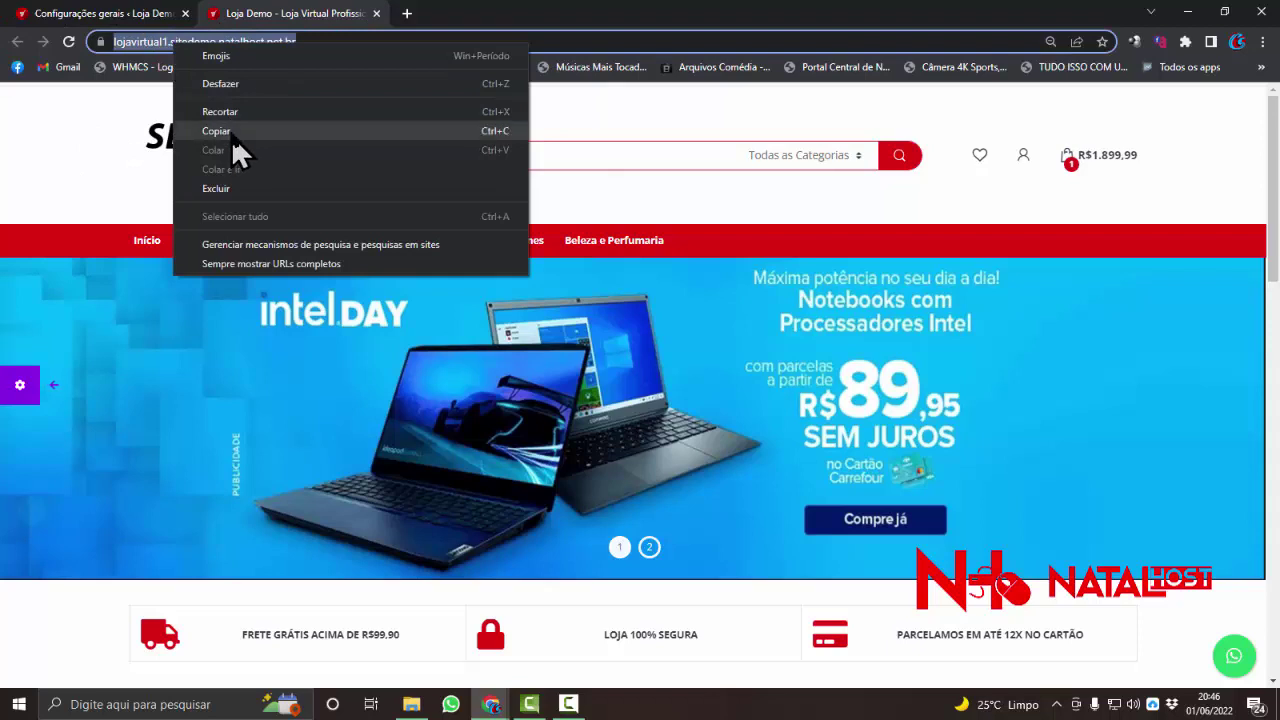
left_click(231, 134)
left_click(150, 14)
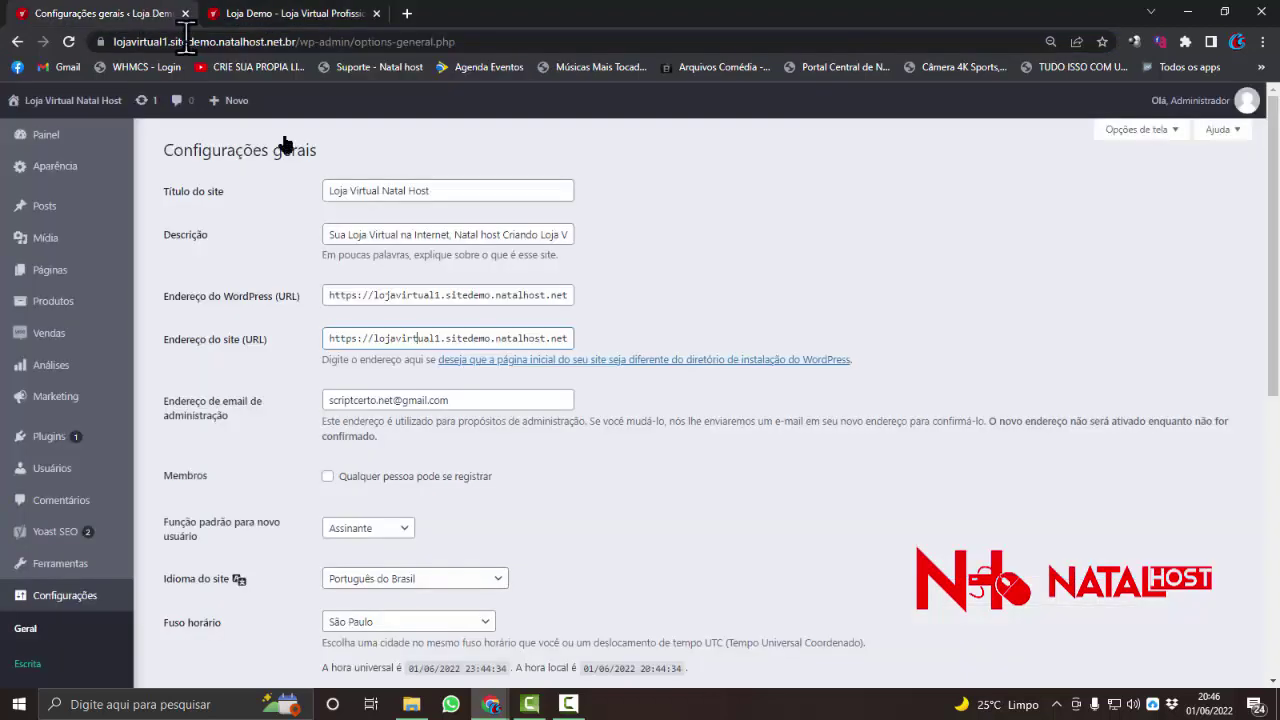
Examine the WordPress address and the site address in the general settings, including their https prefix
triple_click(407, 290)
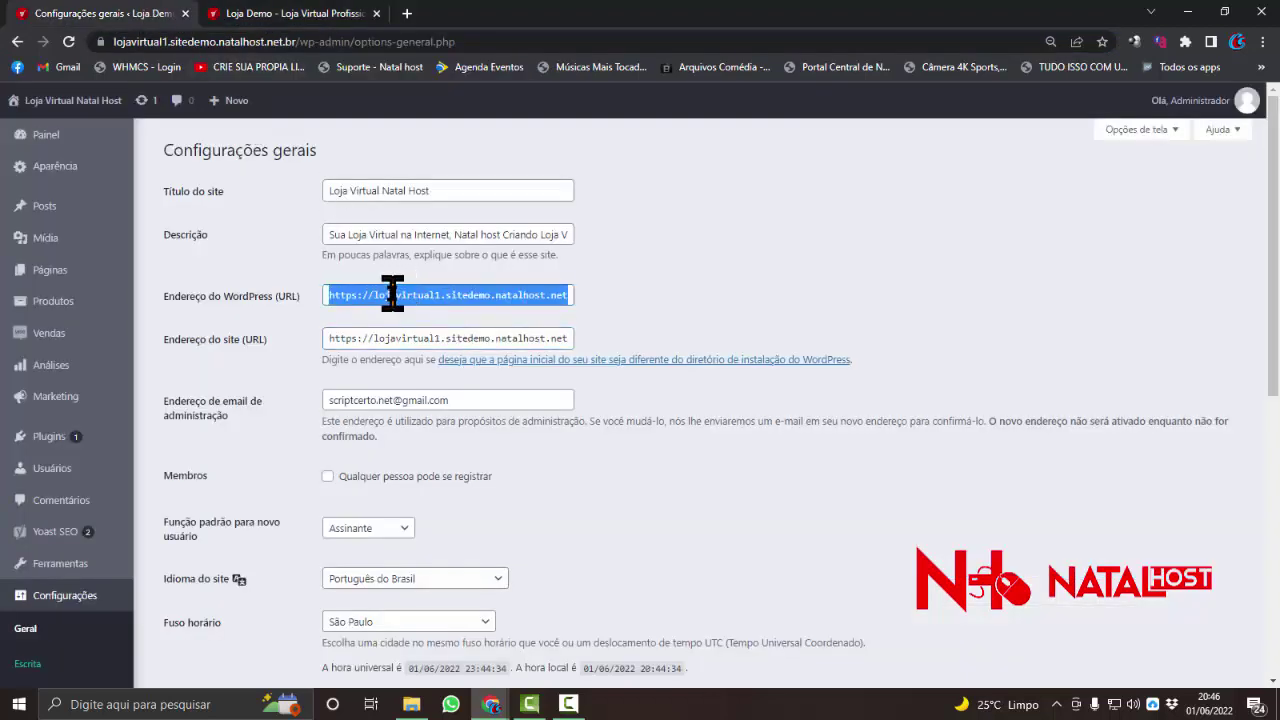
left_click(371, 336)
triple_click(371, 336)
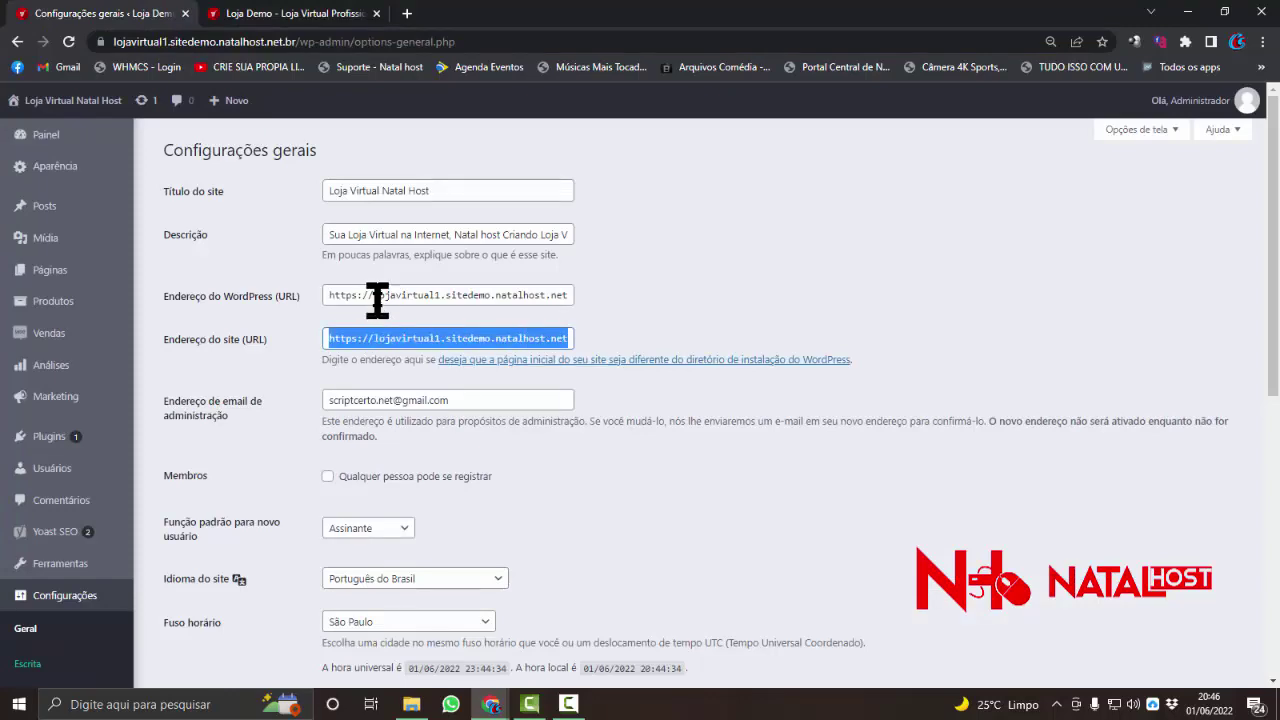
left_click_drag(366, 294, 300, 297)
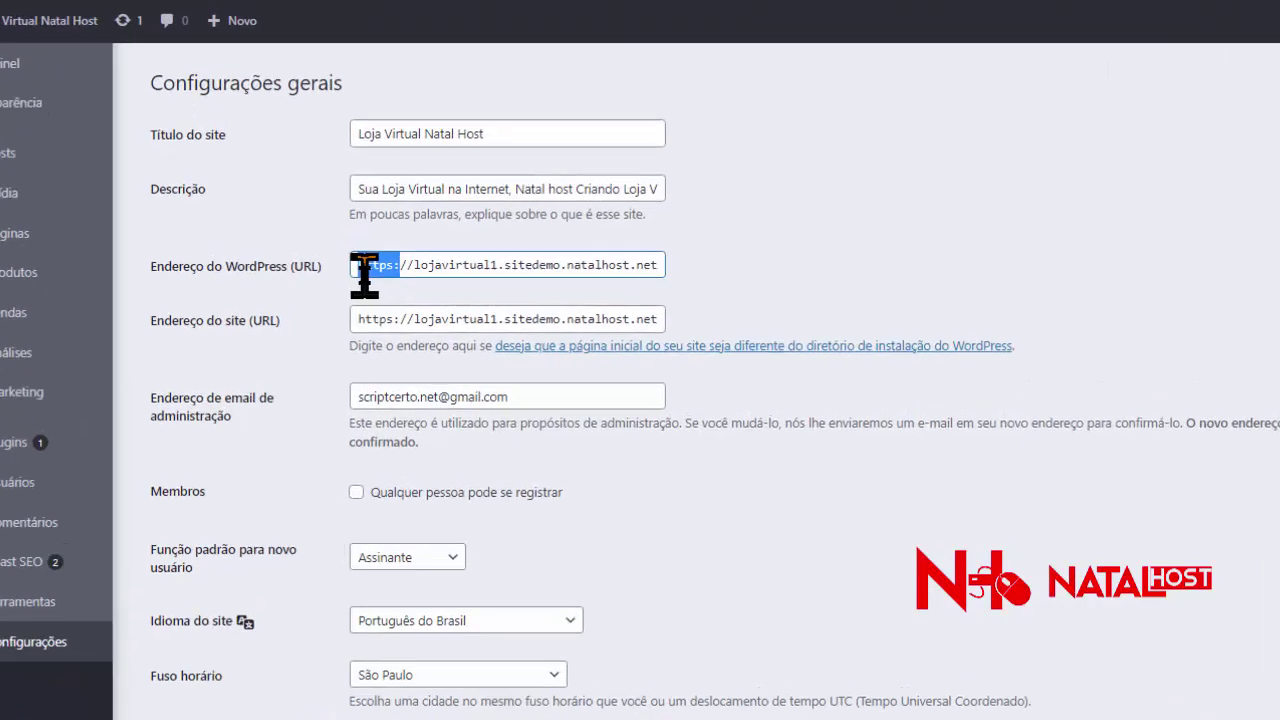
left_click(386, 266)
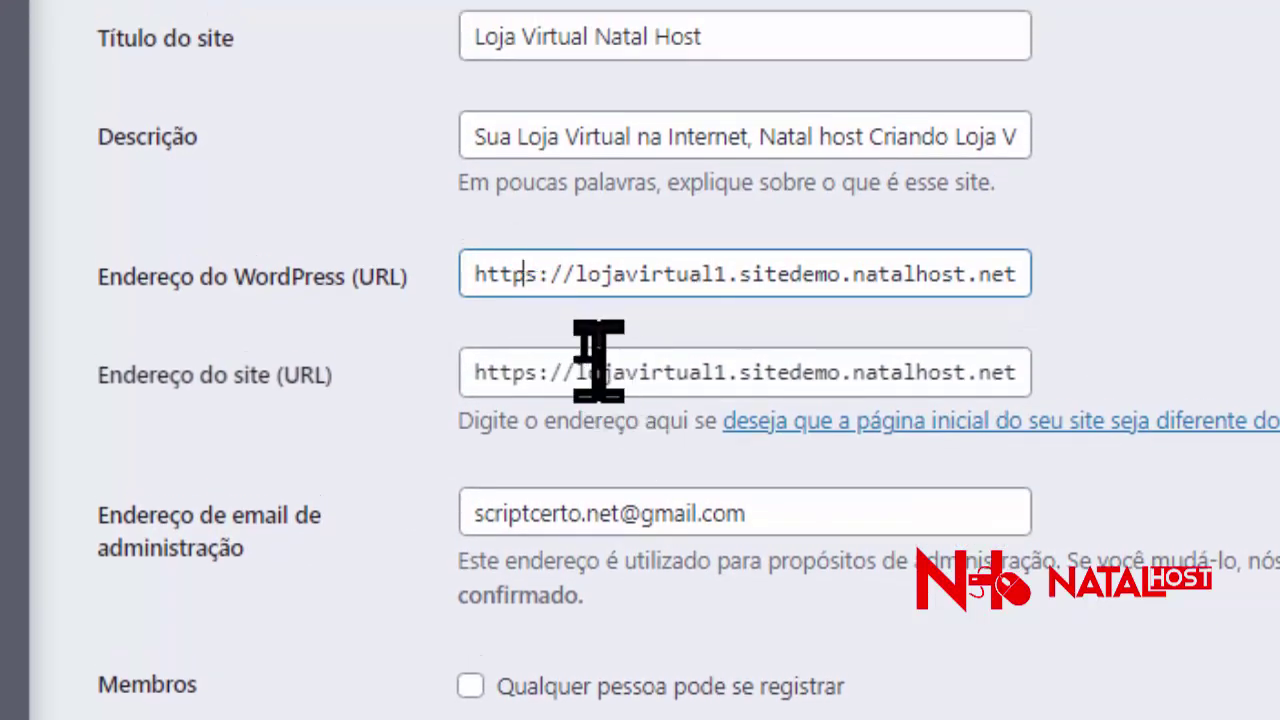
left_click_drag(513, 276, 460, 293)
left_click(474, 285)
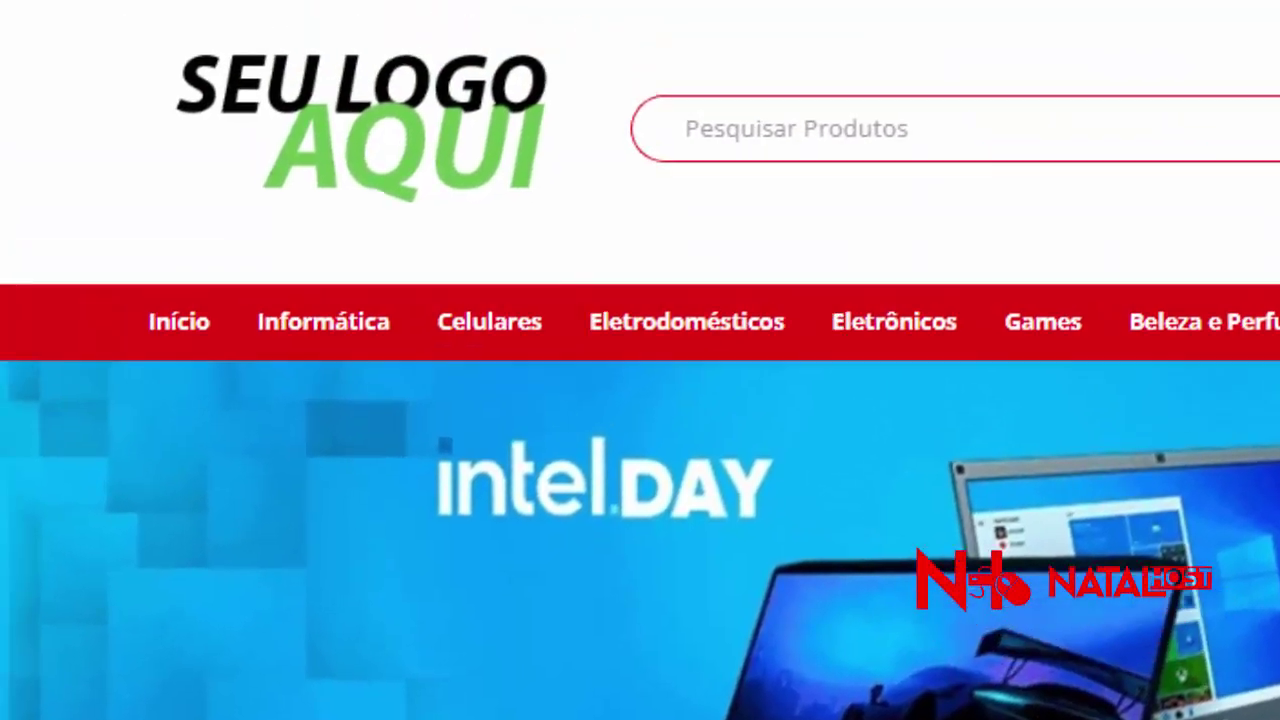
Compare the storefront page's web address with the WordPress address and site address in the general settings
left_click(206, 69)
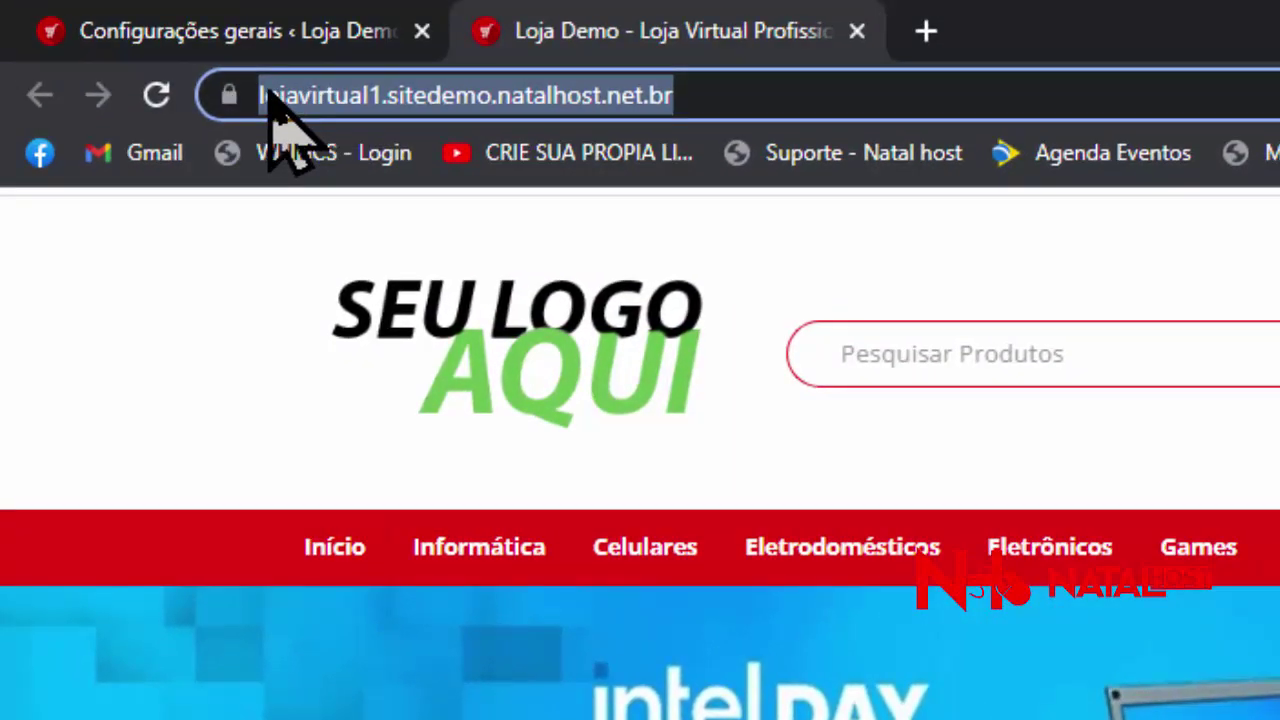
left_click(258, 25)
triple_click(855, 669)
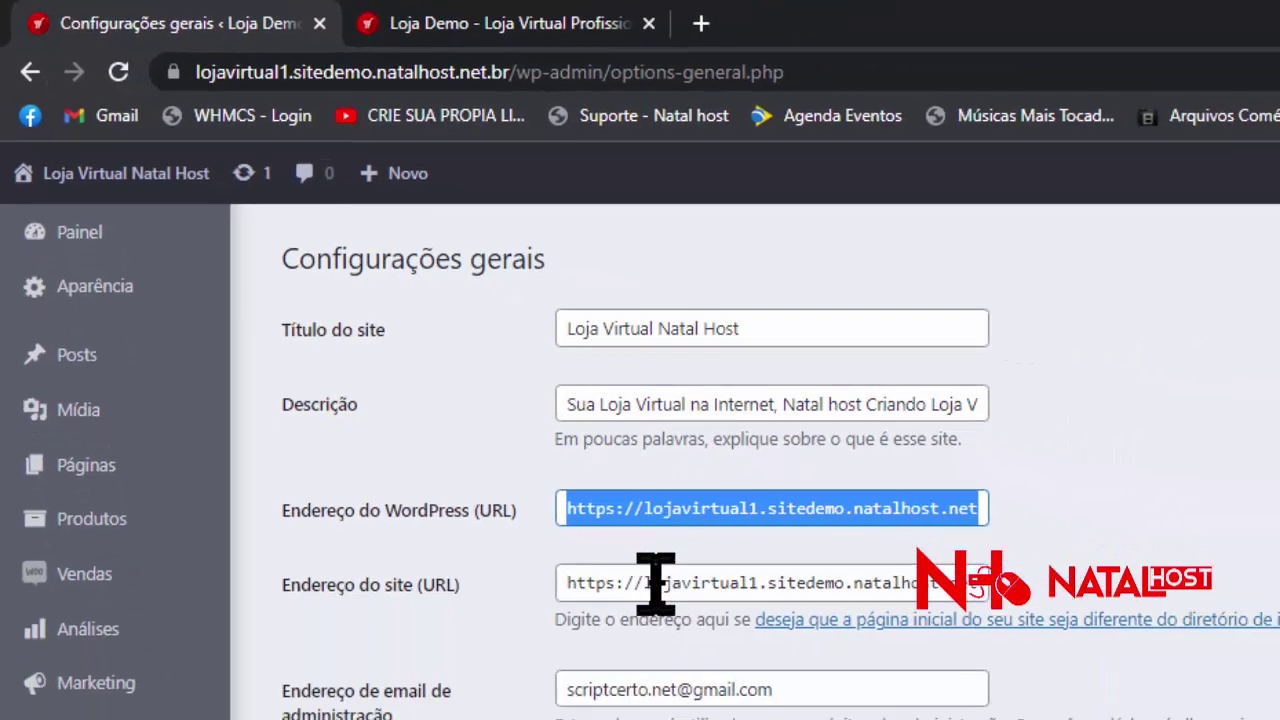
left_click(415, 370)
triple_click(415, 370)
left_click(391, 320)
triple_click(391, 320)
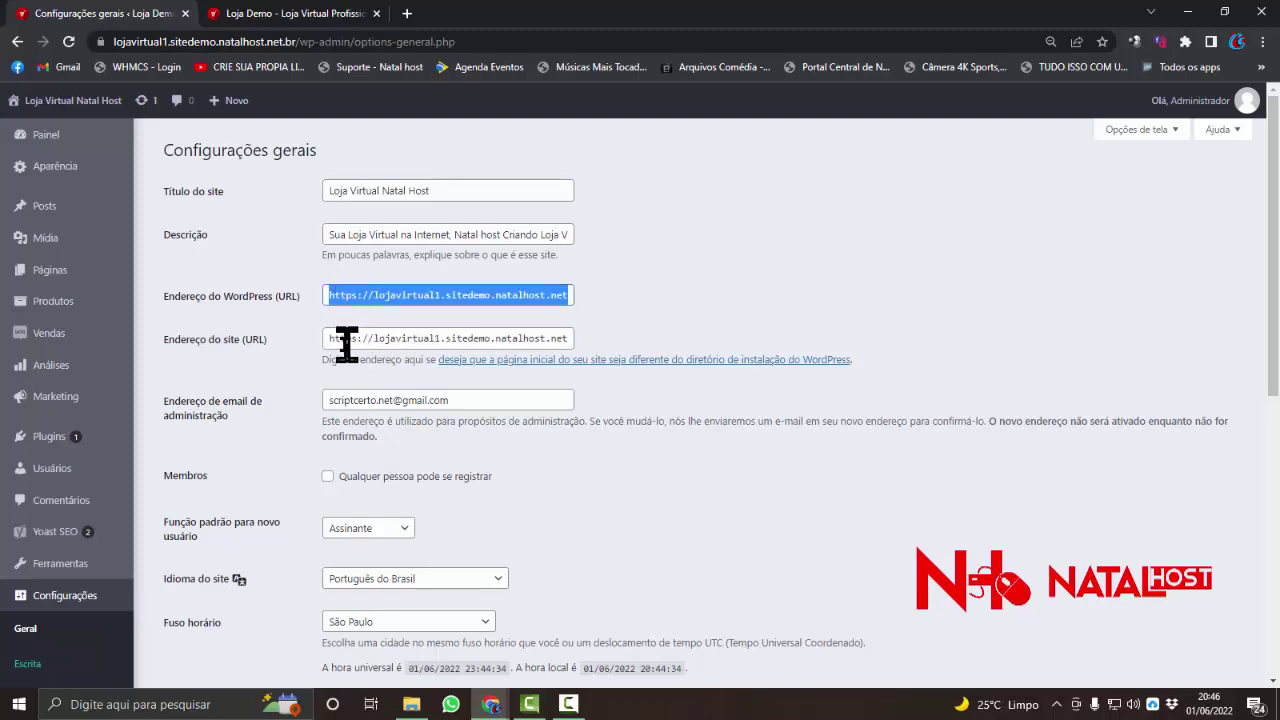
left_click(343, 340)
triple_click(343, 340)
Replace the administration email address with the store's suggested email address
scroll(343, 340, "down", 1)
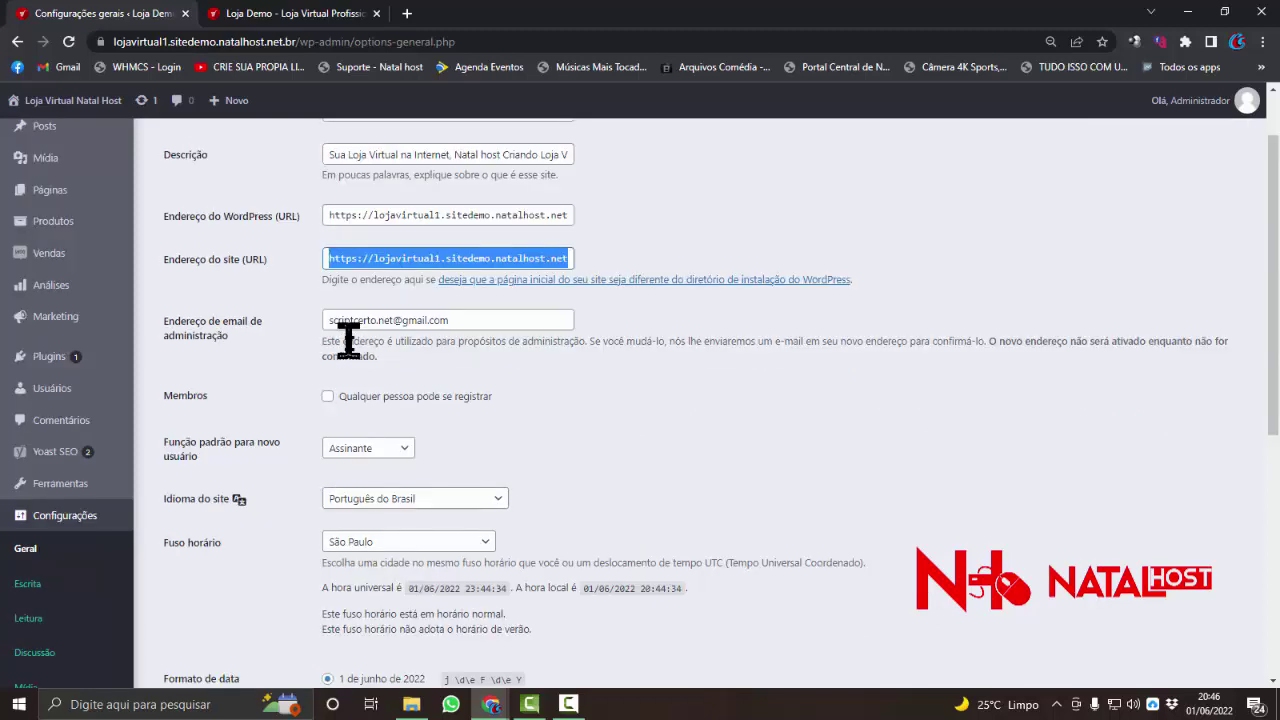
left_click(480, 318)
triple_click(480, 318)
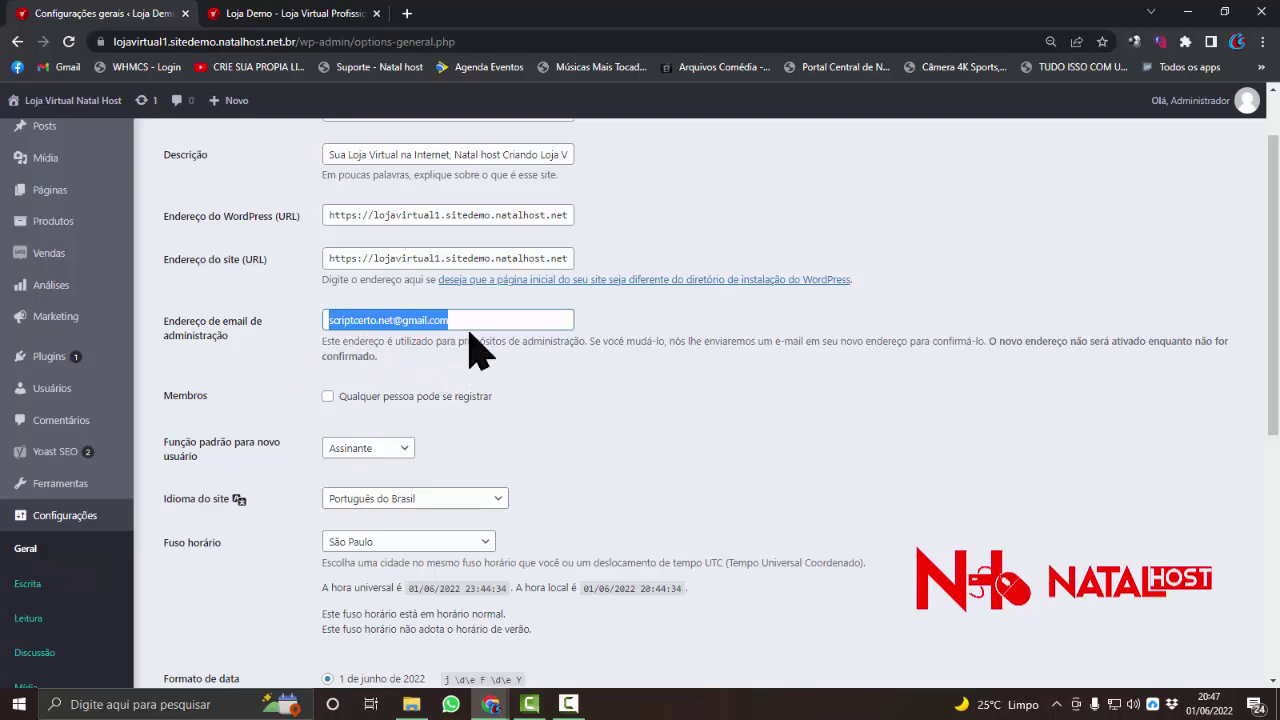
type("n")
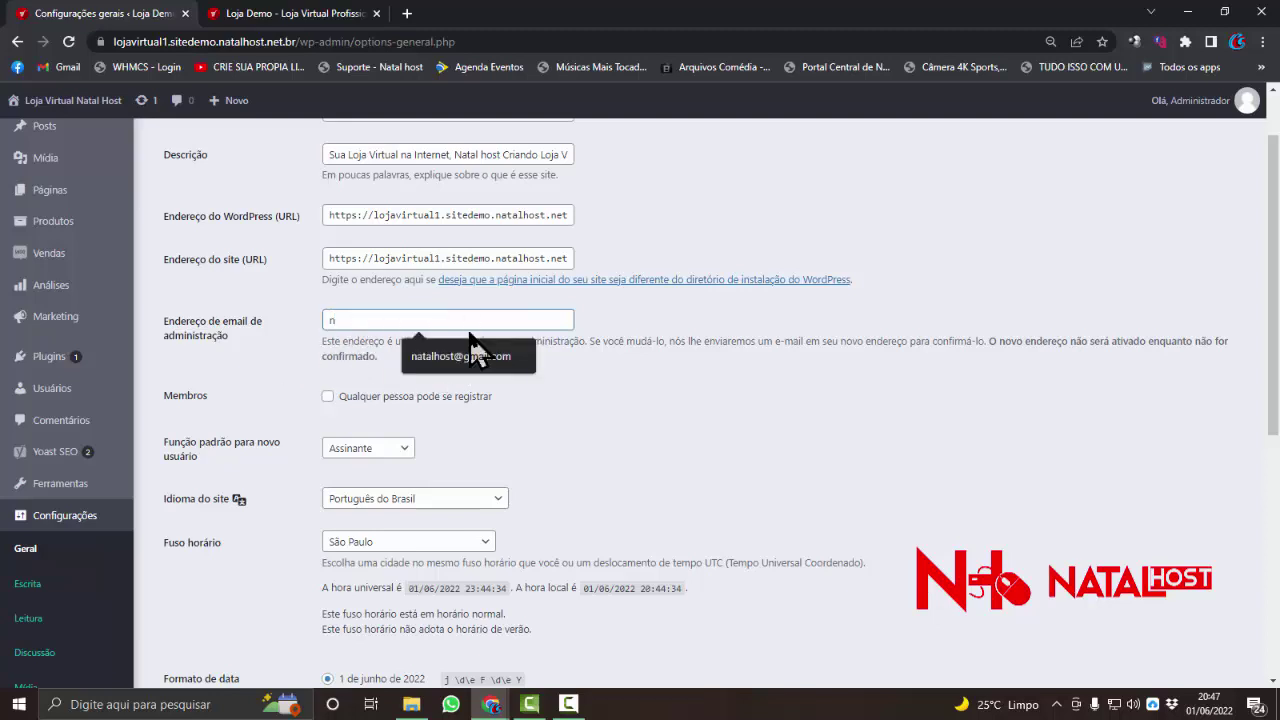
left_click(430, 350)
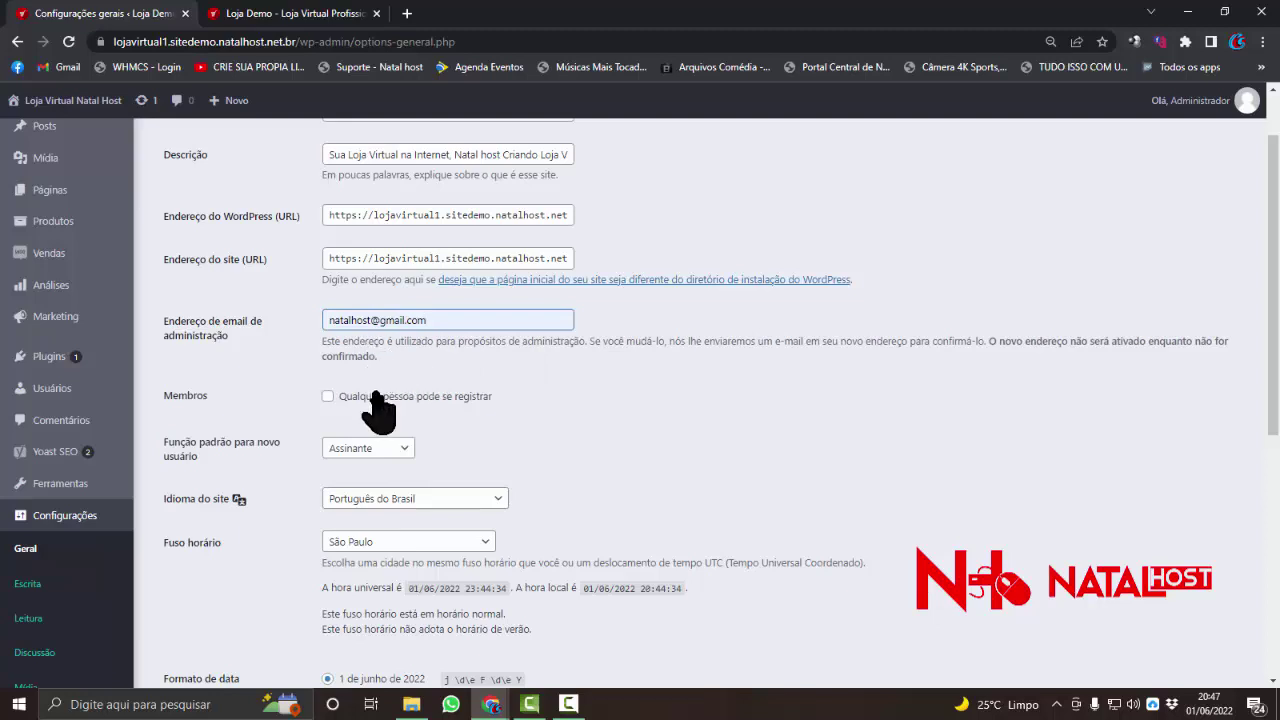
triple_click(445, 320)
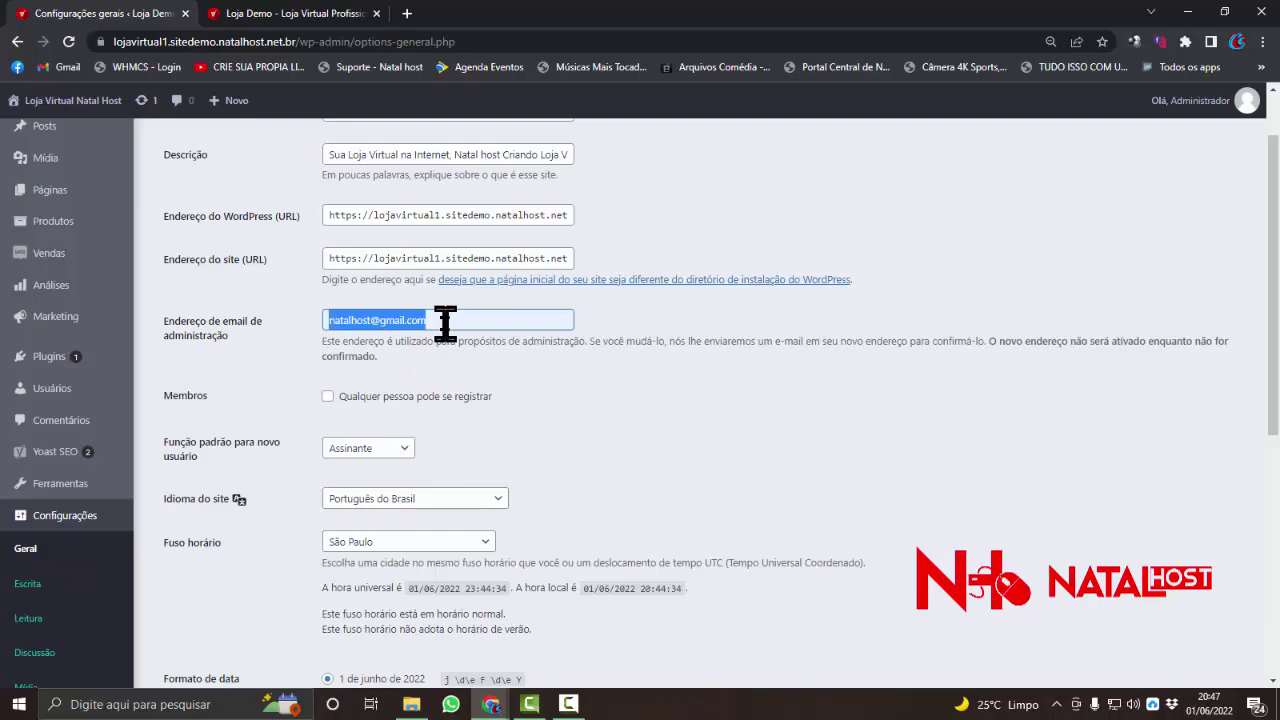
Examine the membership setting and the available options for new-user default role, site language and time zone
scroll(445, 320, "down", 1)
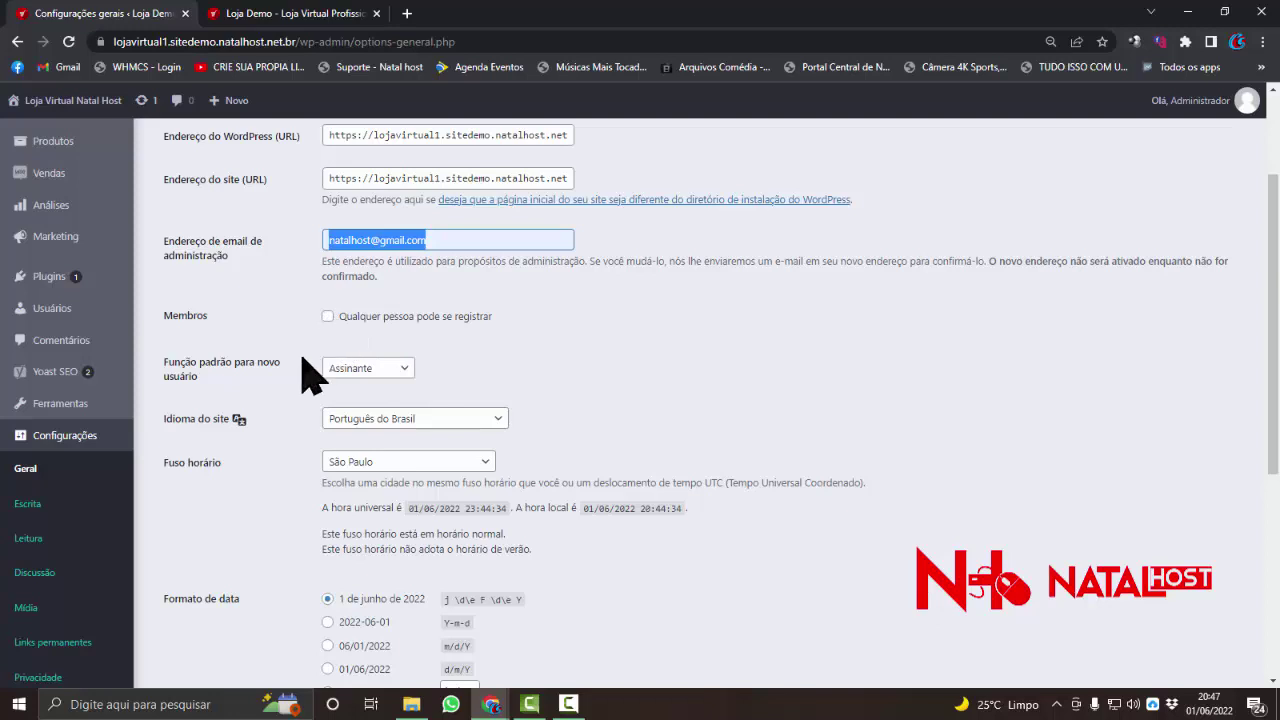
scroll(290, 362, "down", 1)
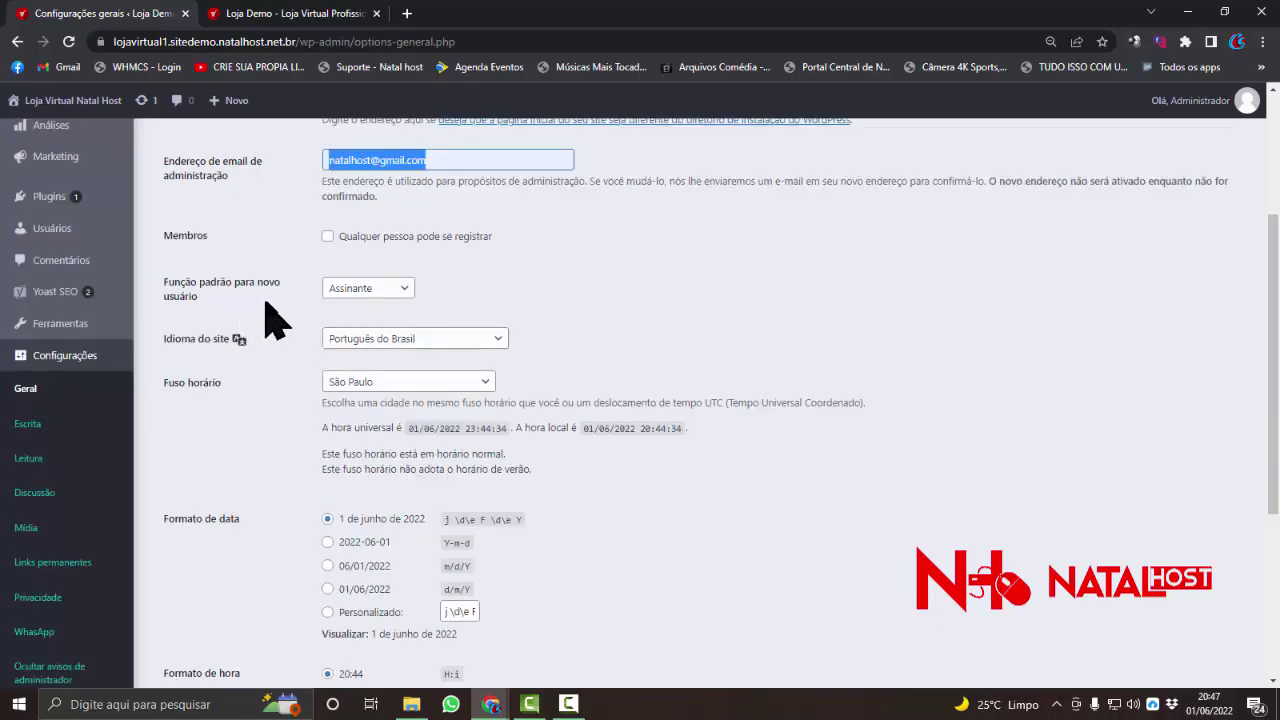
left_click(402, 289)
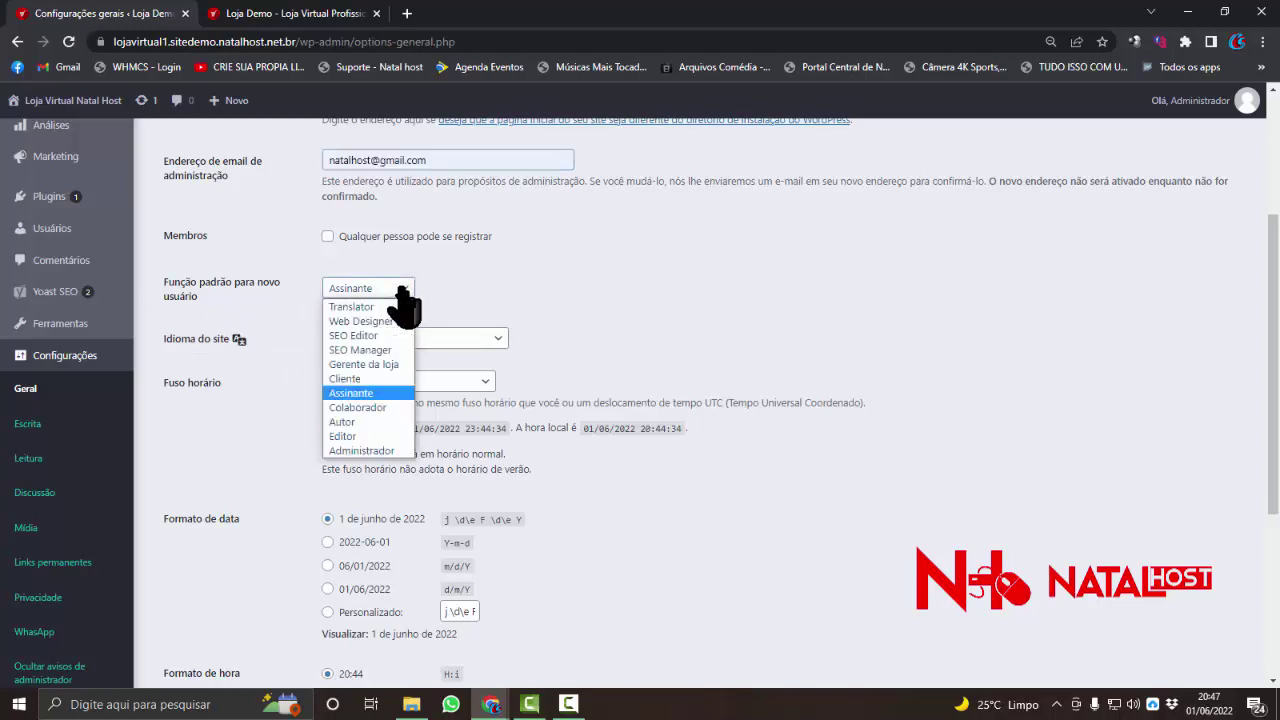
left_click(402, 289)
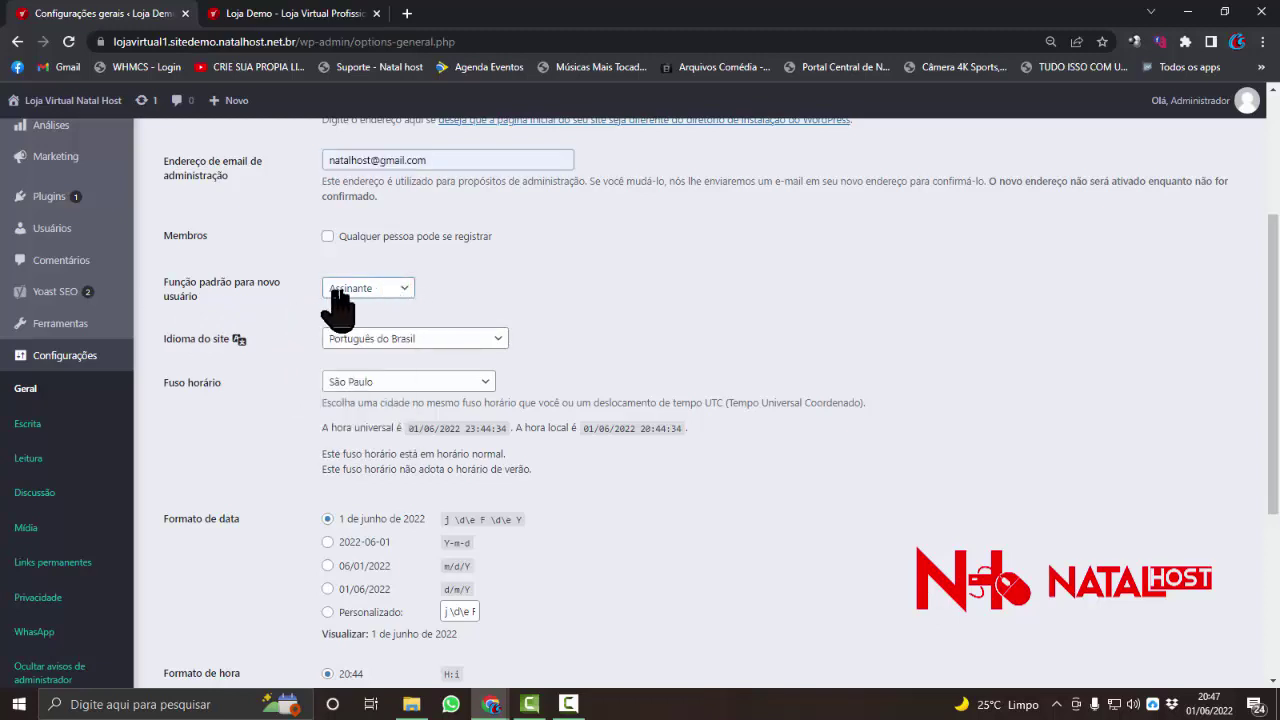
left_click(422, 342)
left_click(423, 345)
left_click(399, 382)
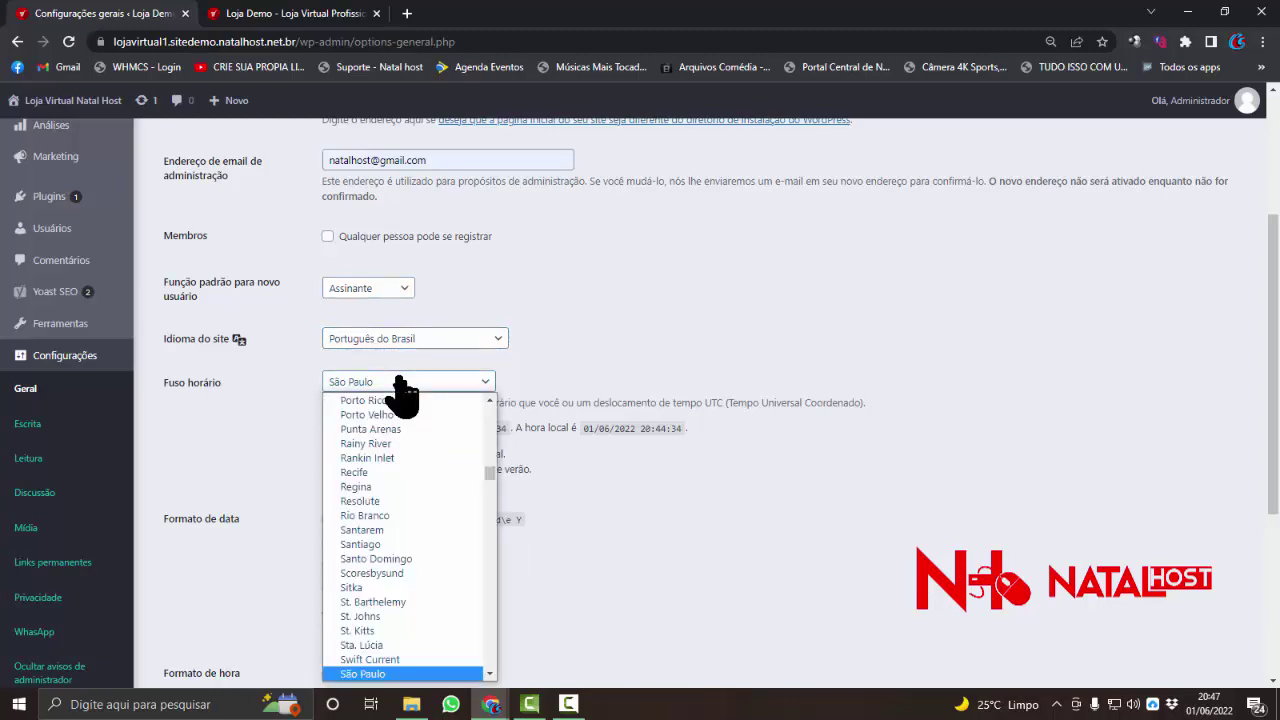
left_click(399, 382)
Review the date format, time format and first day of the week, and save the general settings
scroll(305, 395, "down", 1)
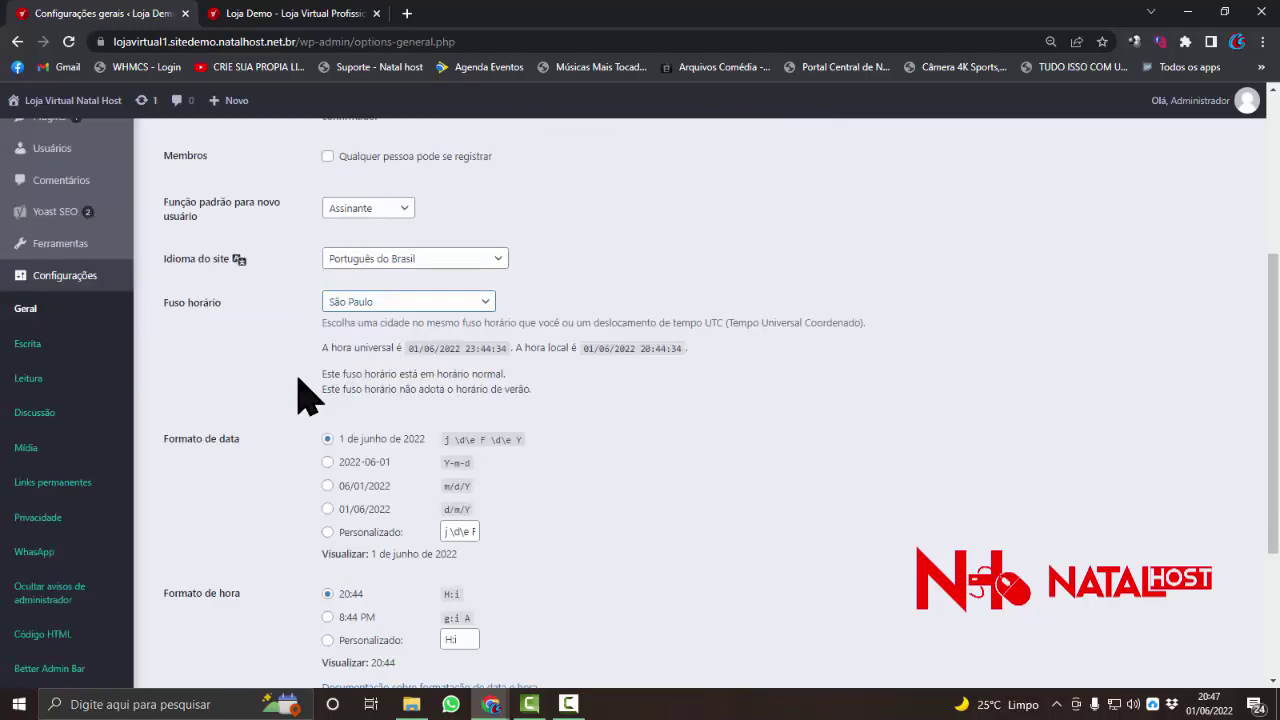
scroll(312, 400, "down", 1)
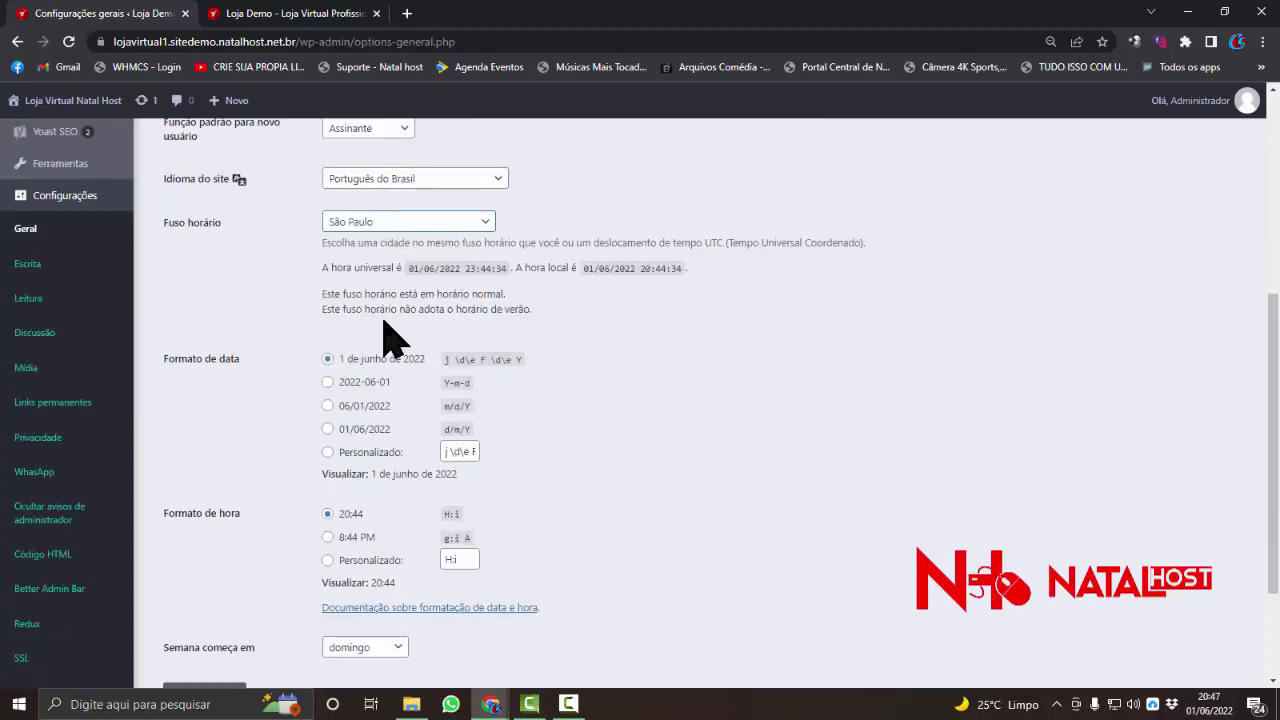
scroll(425, 325, "down", 1)
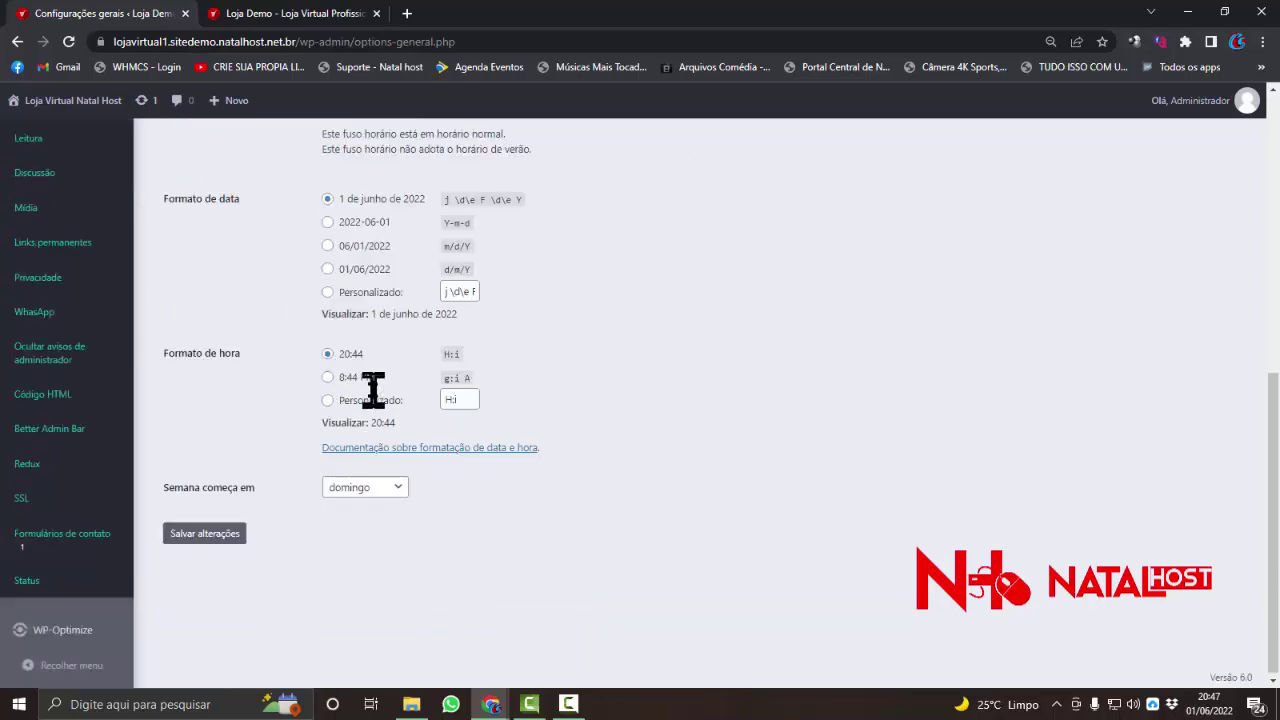
scroll(369, 391, "down", 1)
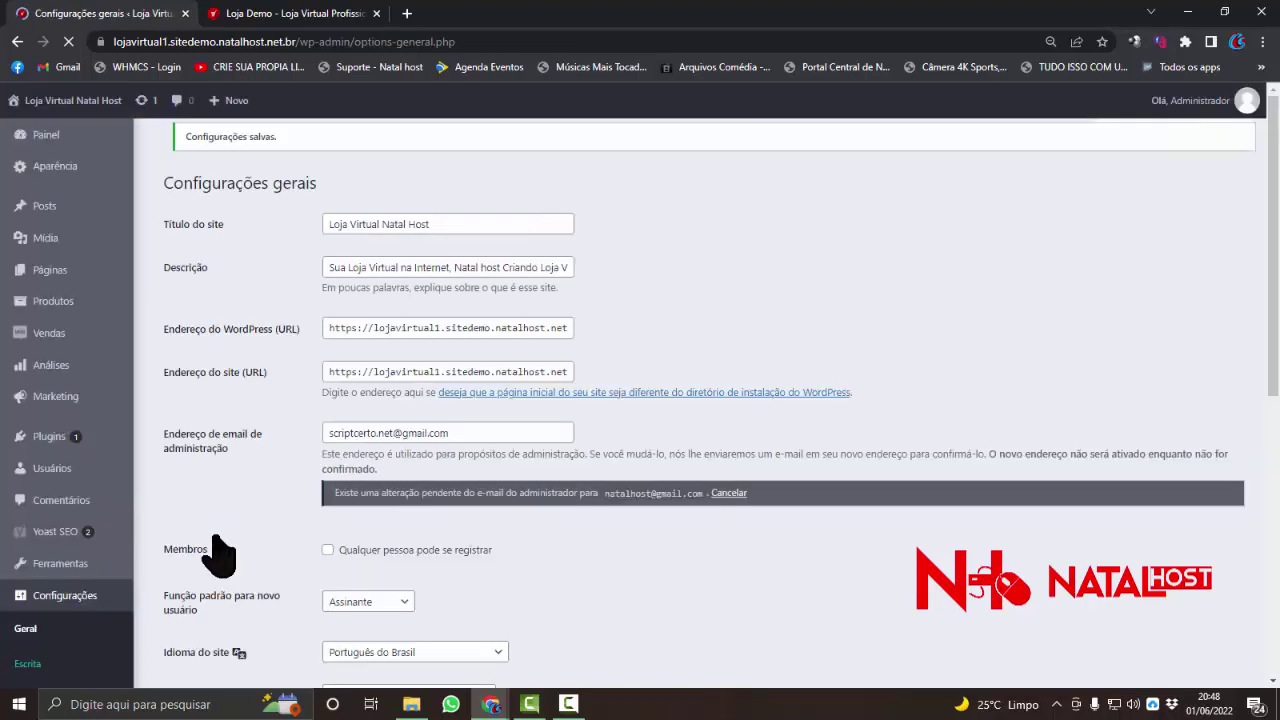
Examine the administration email field and the pending email change notice below it
scroll(330, 430, "down", 1)
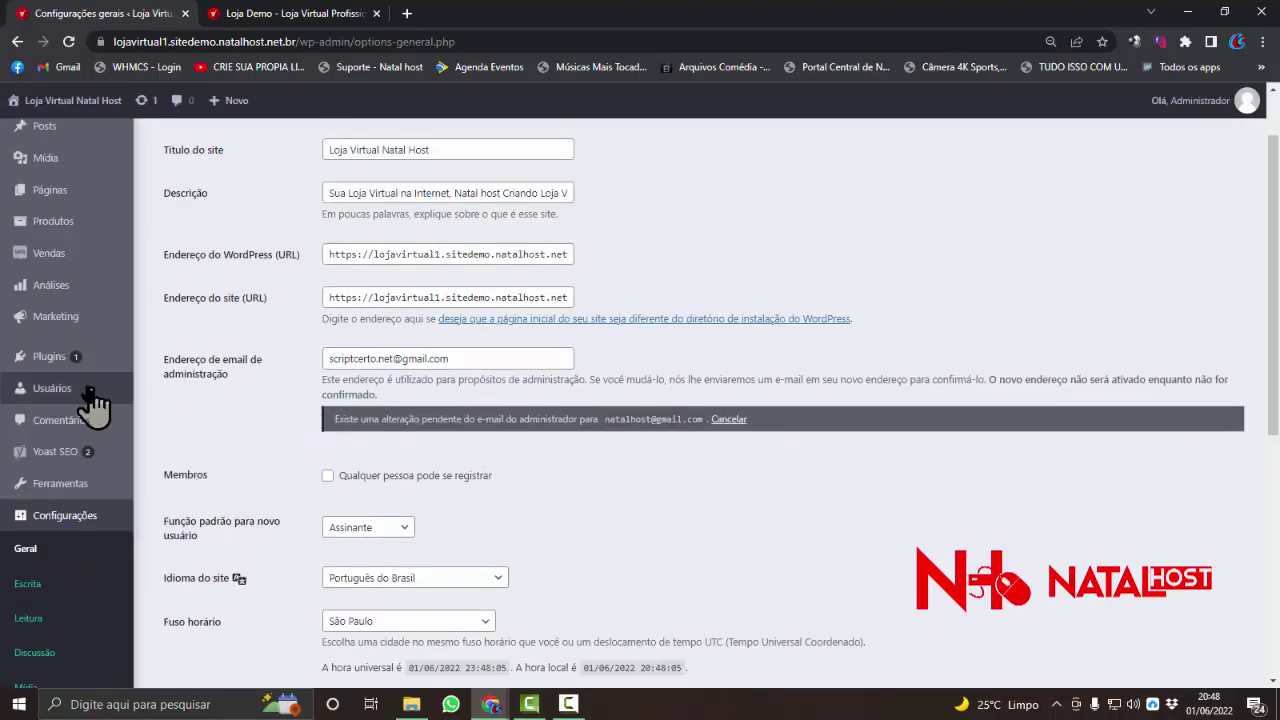
left_click_drag(166, 359, 242, 377)
left_click(278, 423)
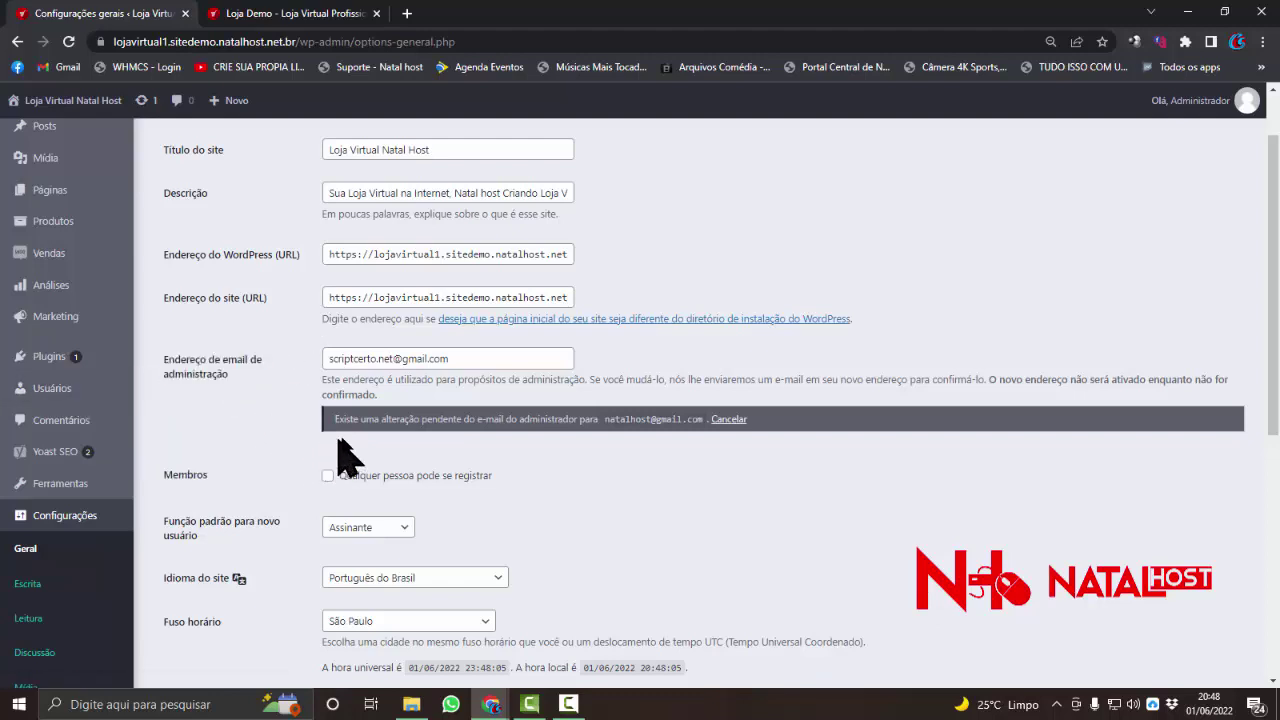
left_click(465, 365)
key("ctrl+a")
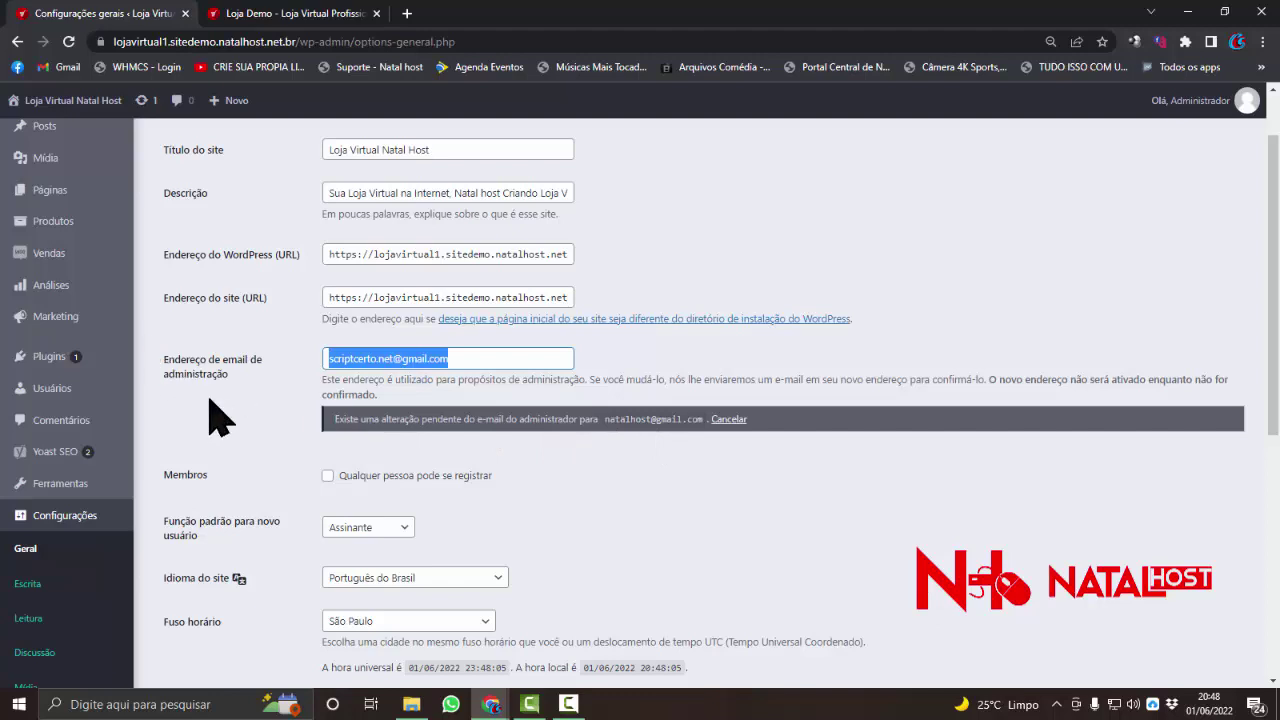
Open Gmail in a new browser tab and look through the spam folder and mailbox folders for the WordPress message
left_click(409, 18)
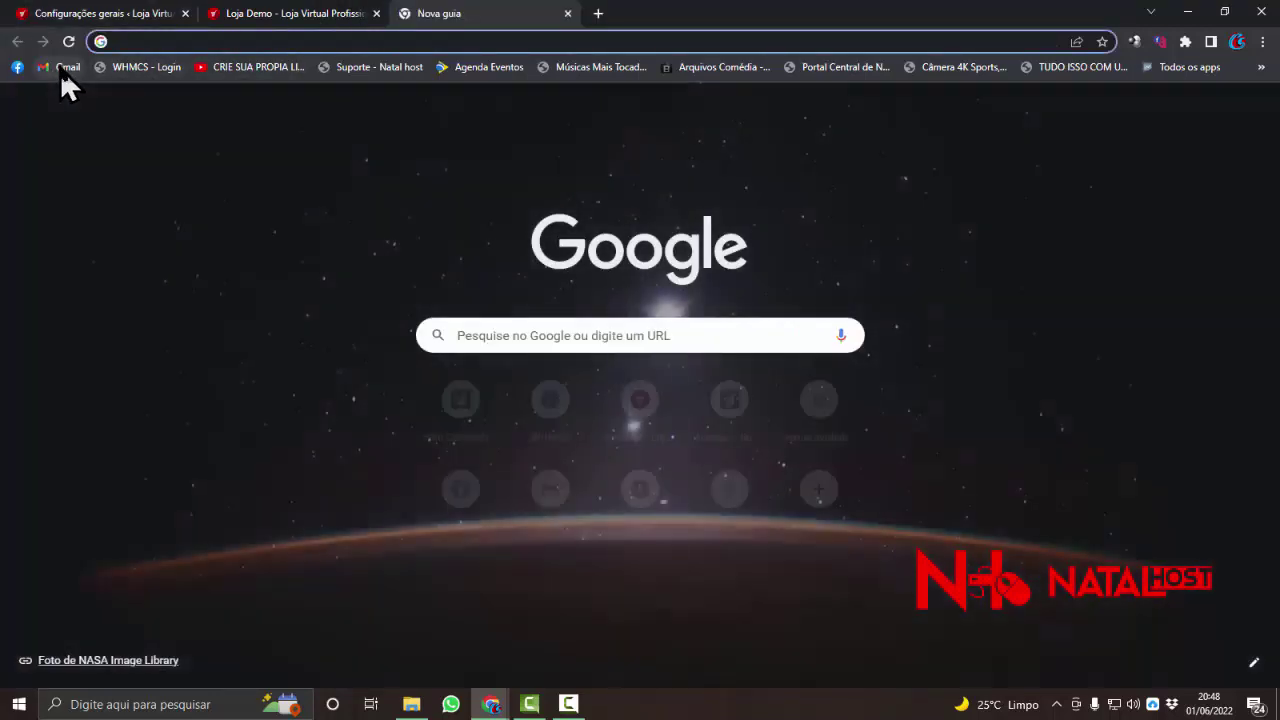
left_click(60, 68)
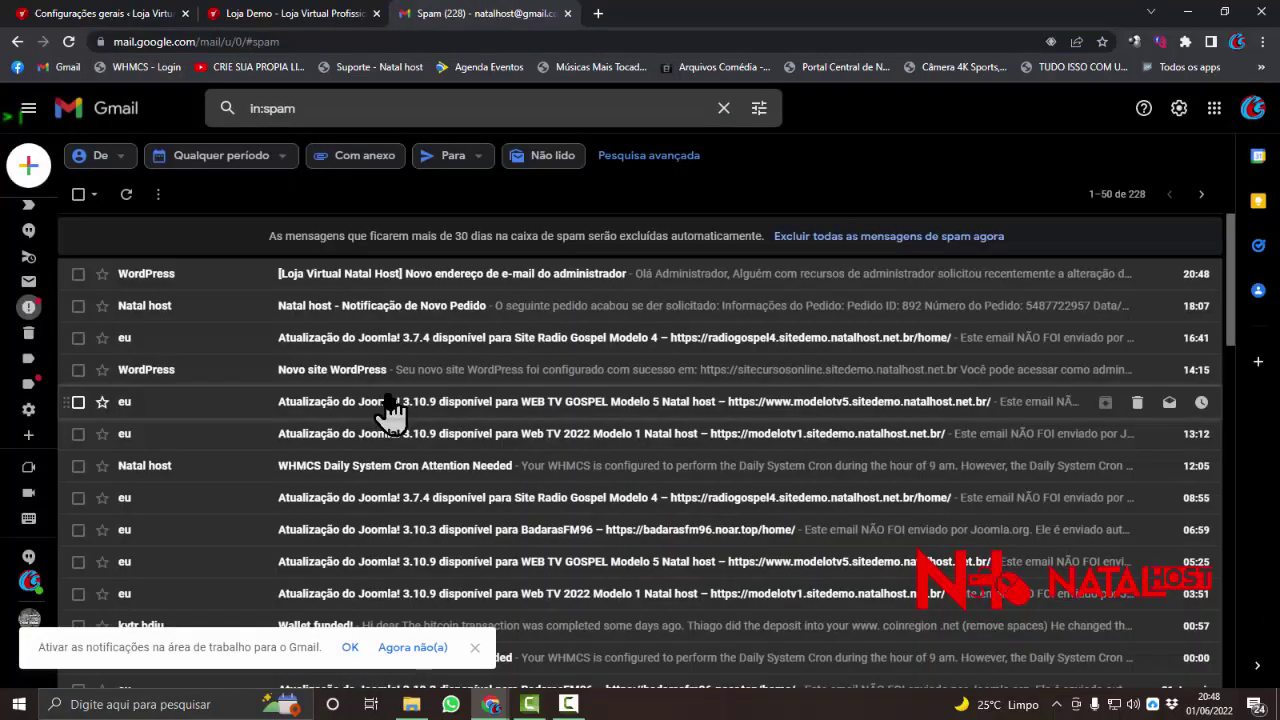
mouse_move(24, 224)
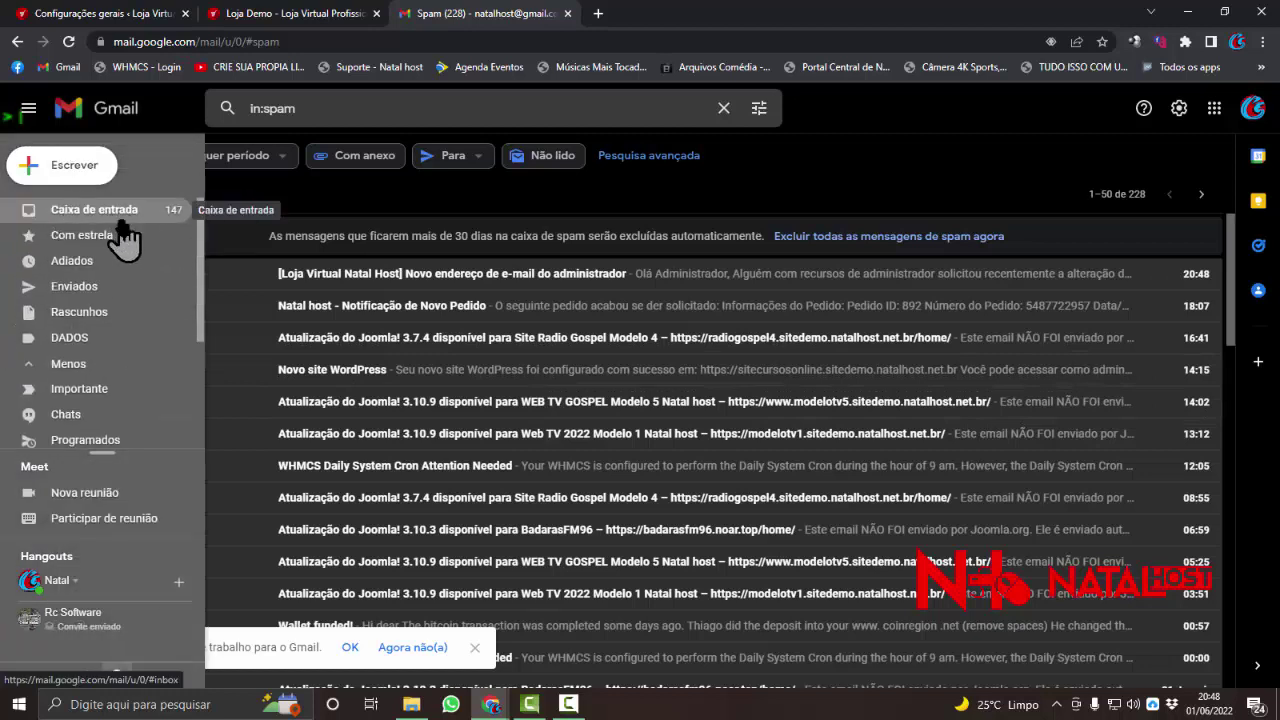
scroll(124, 238, "down", 3)
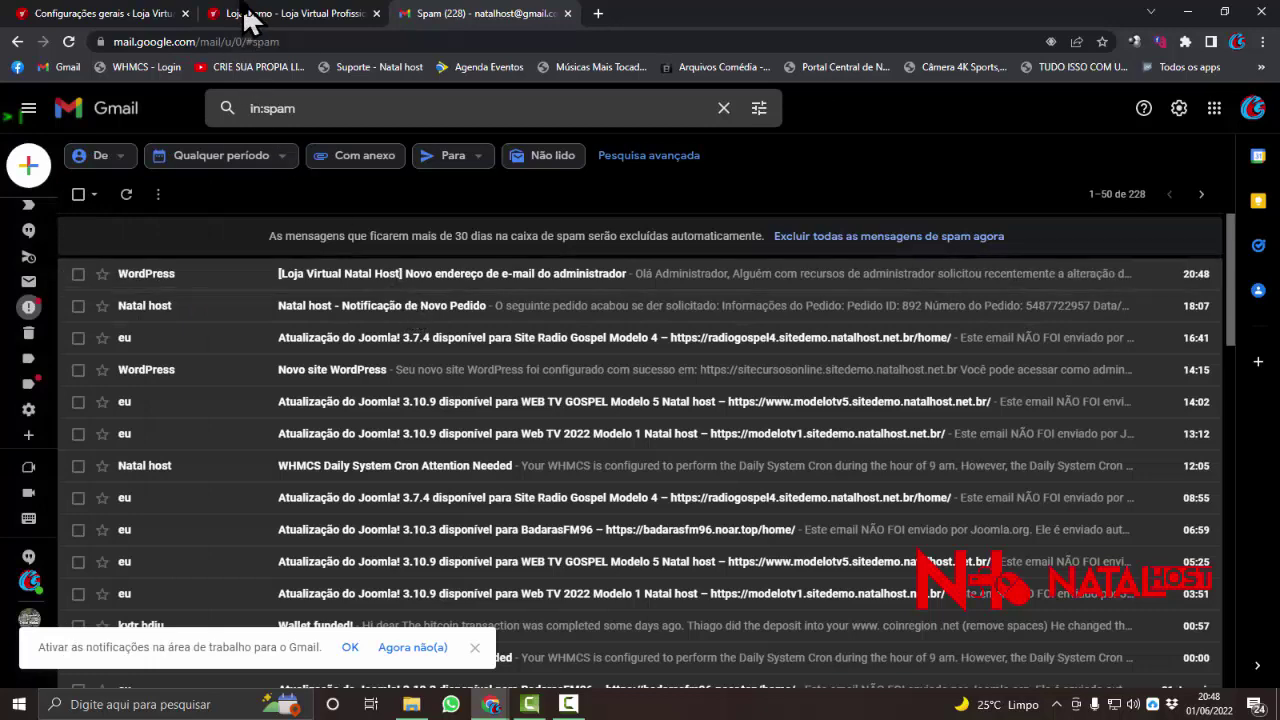
Recheck the pending email notice in the store settings and confirm the change through the link in WordPress's administrator email message in Gmail
left_click(145, 14)
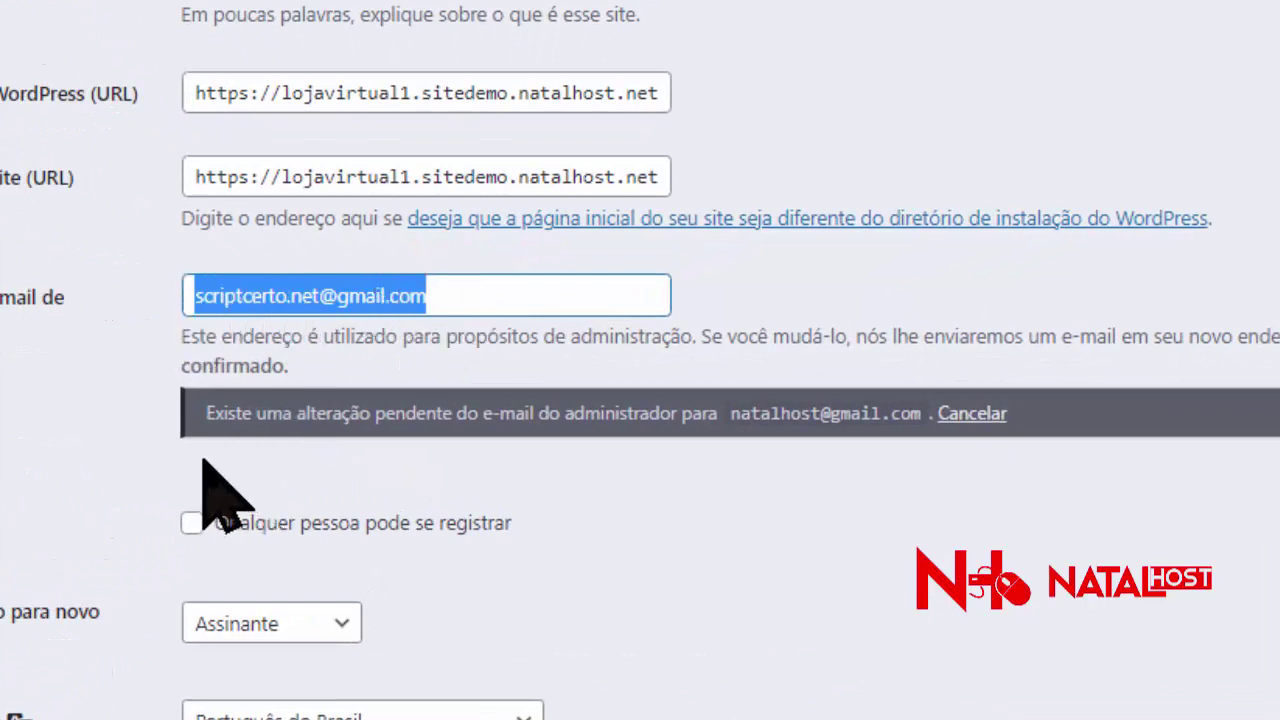
left_click_drag(366, 428, 924, 444)
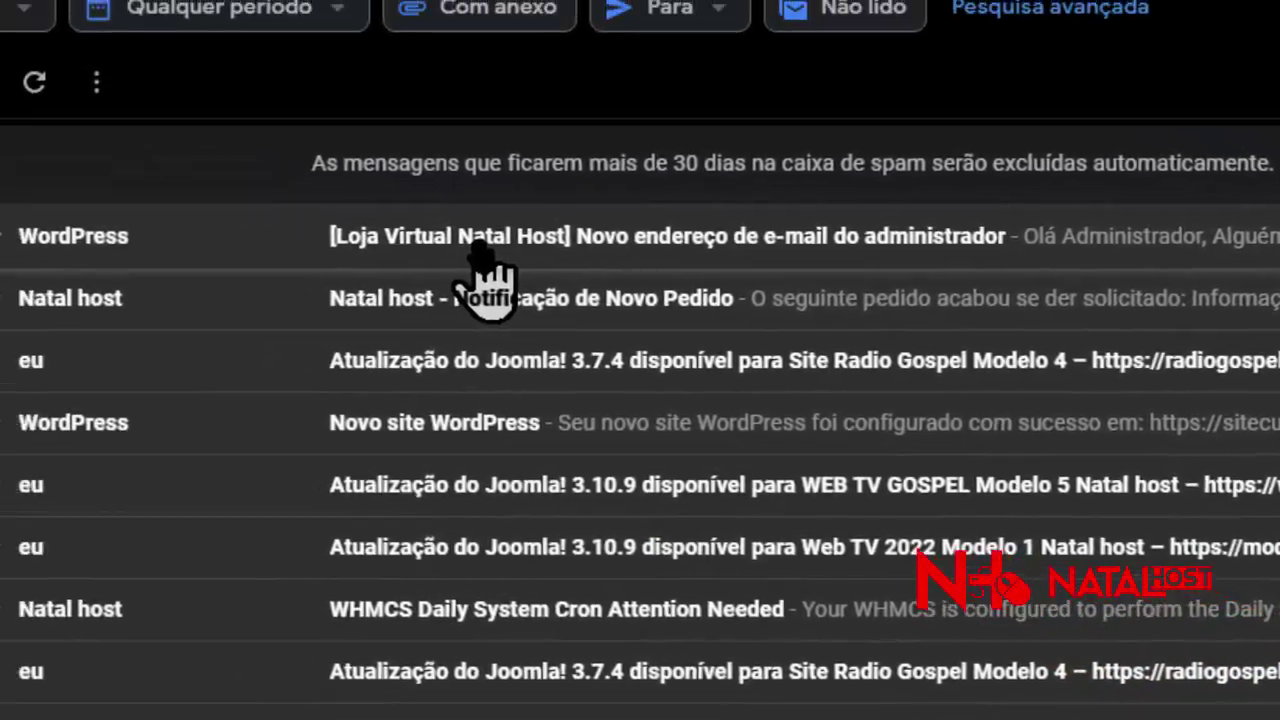
left_click(479, 248)
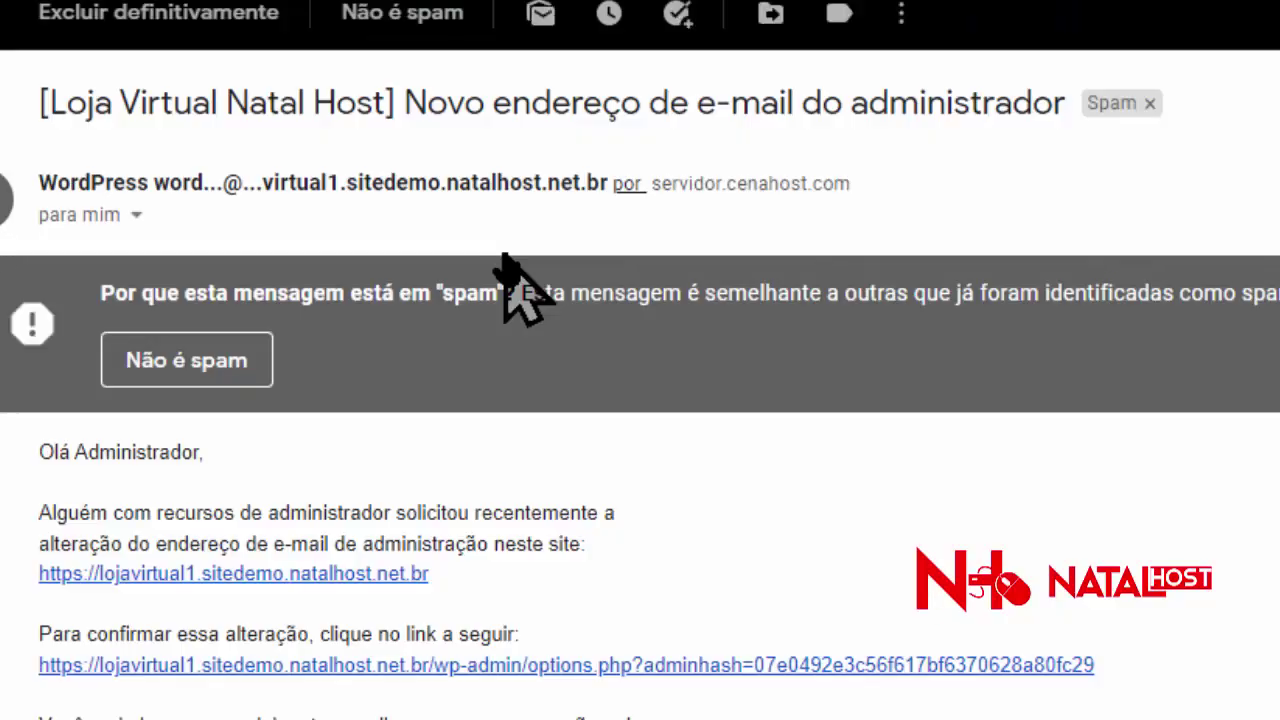
scroll(514, 491, "down", 2)
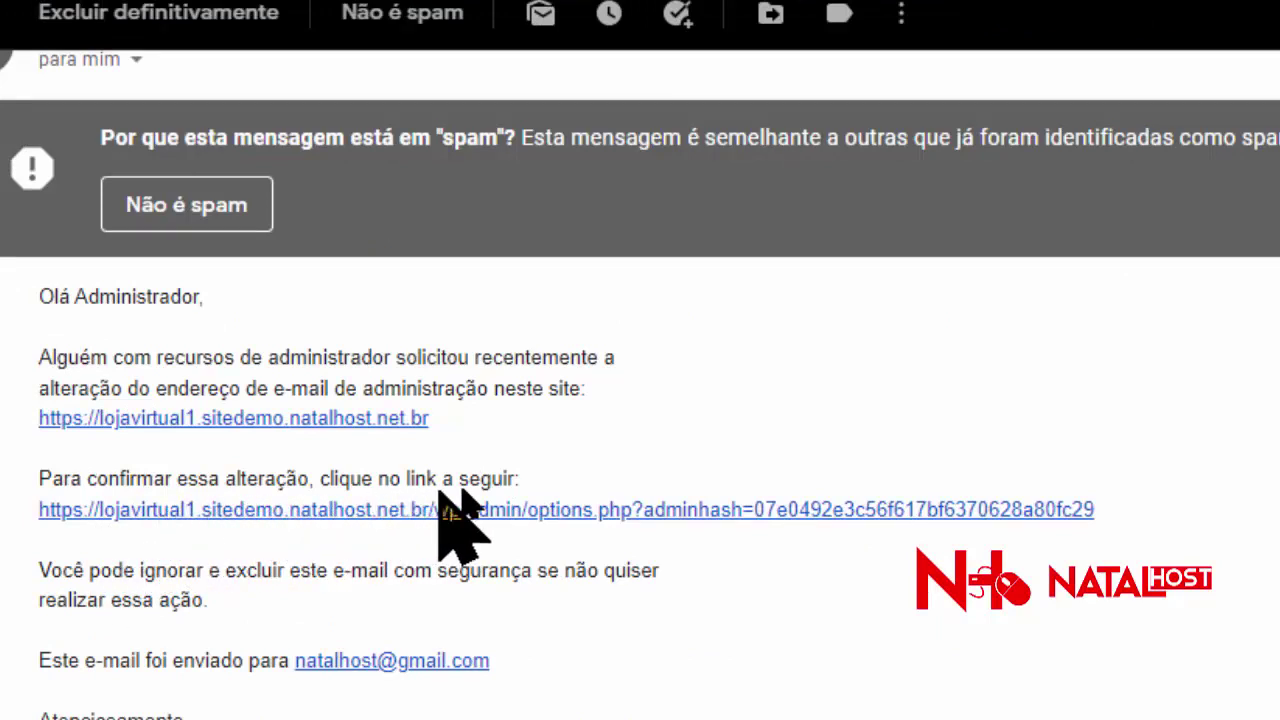
left_click(392, 509)
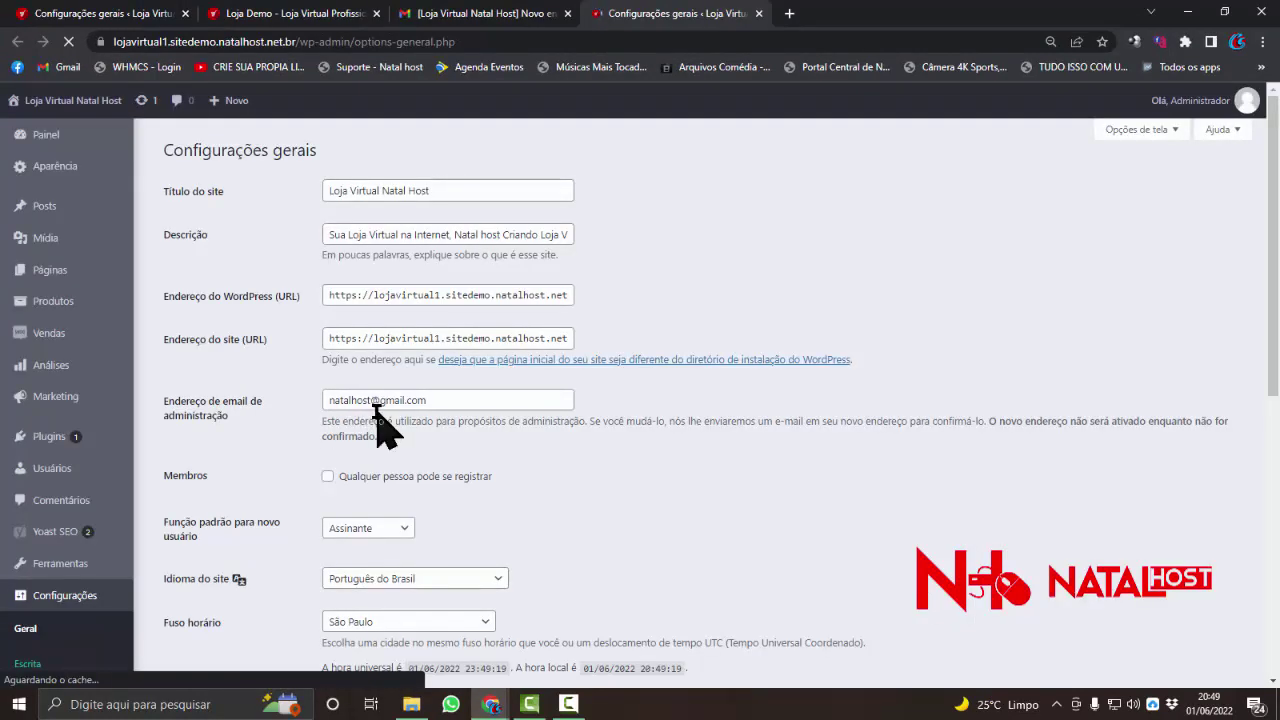
scroll(446, 408, "down", 1)
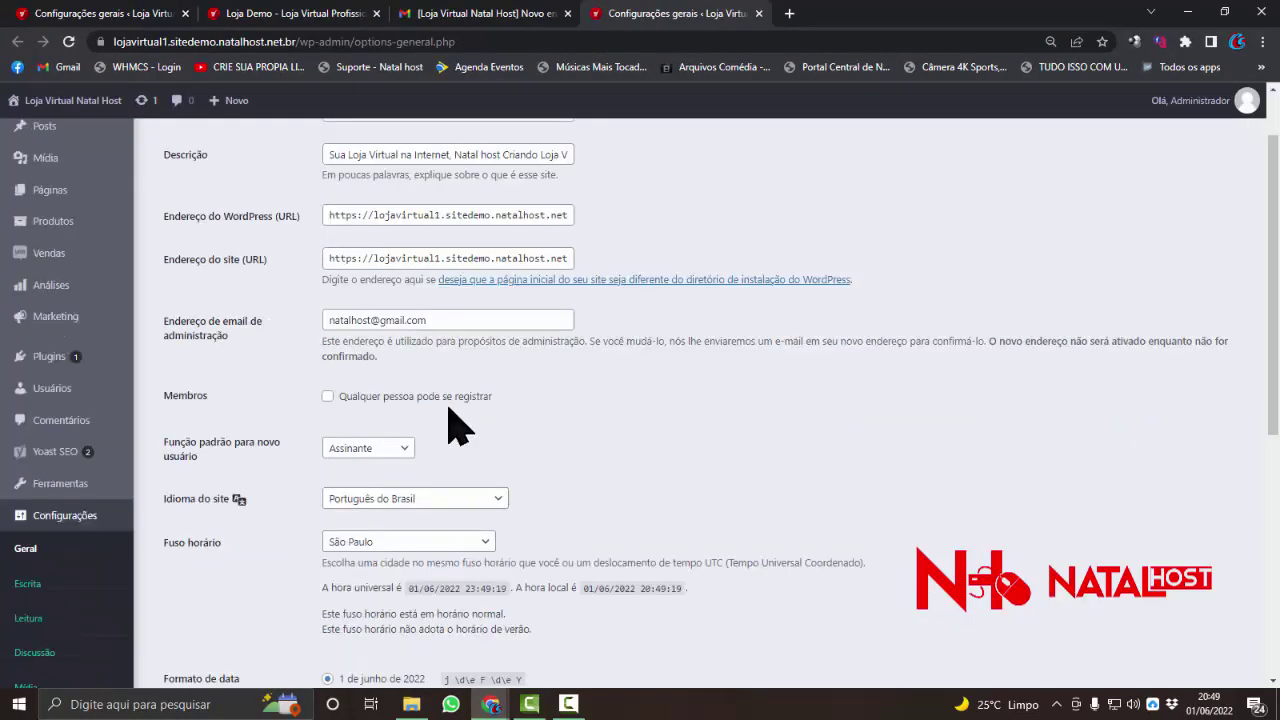
Reload the general settings page in the original tab and compare its administration email field with the one in the confirmation tab
left_click_drag(429, 323, 271, 349)
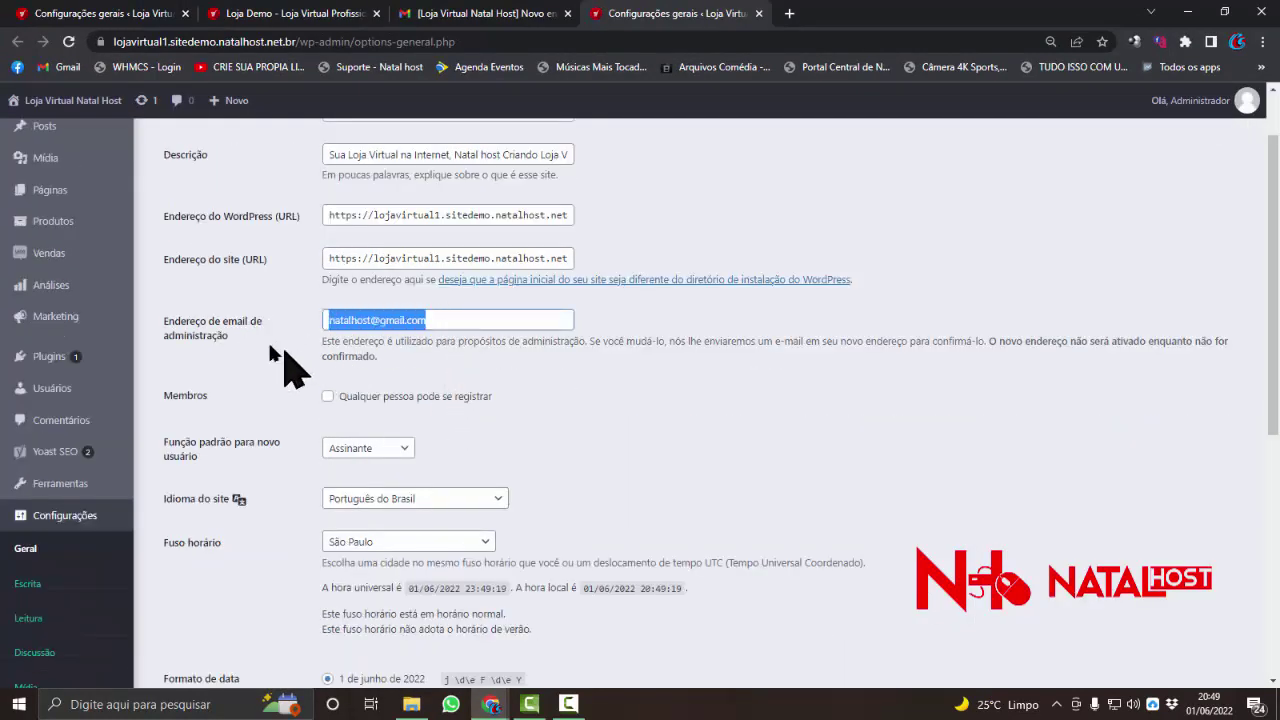
left_click(445, 14)
left_click(270, 16)
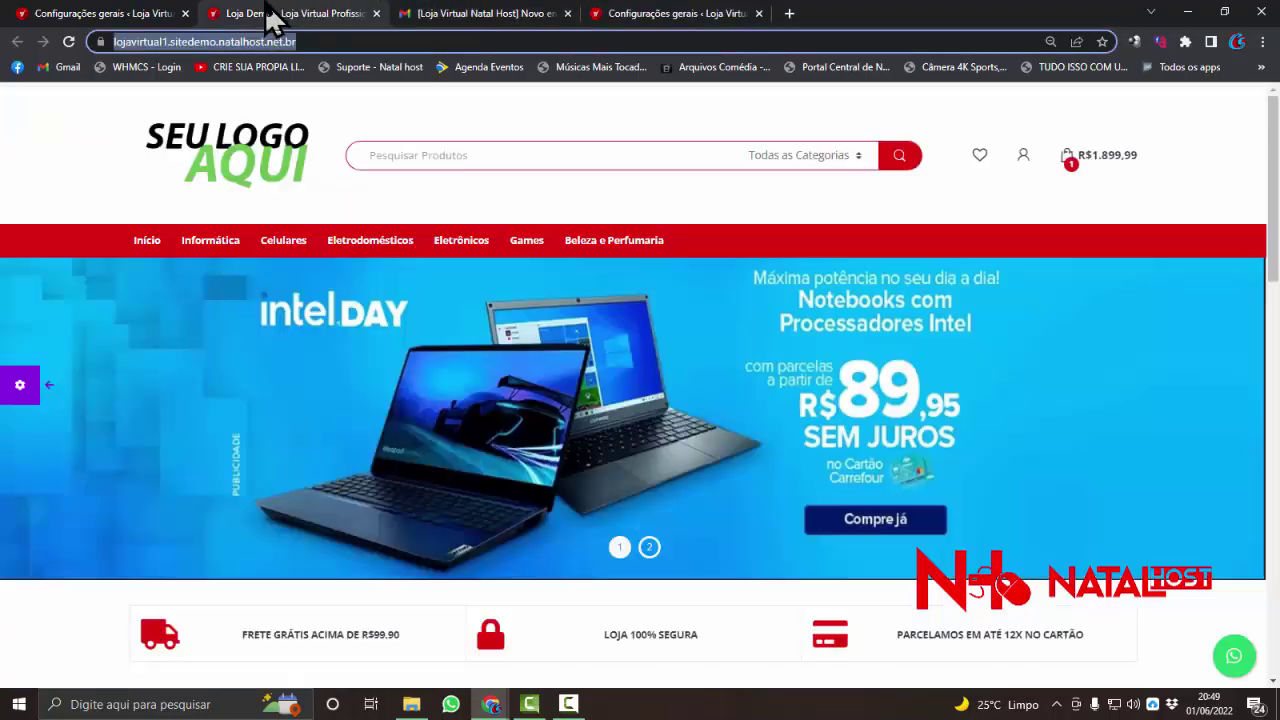
left_click(140, 16)
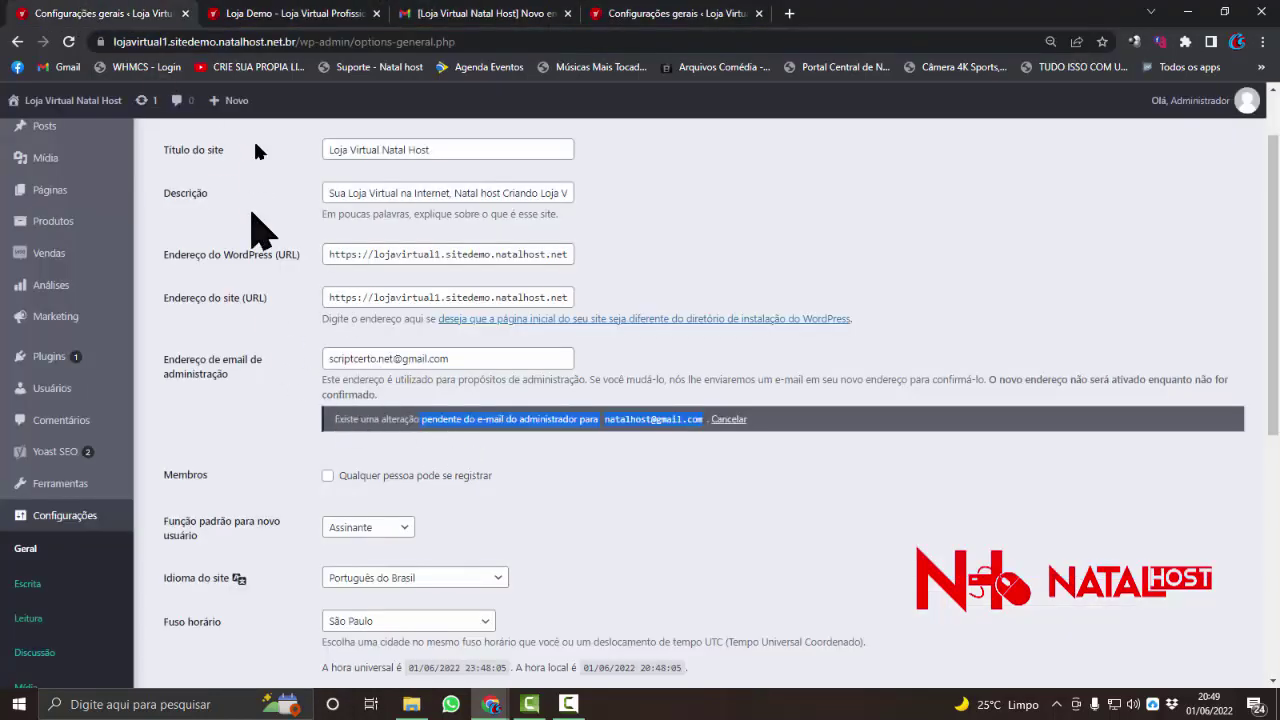
left_click(337, 42)
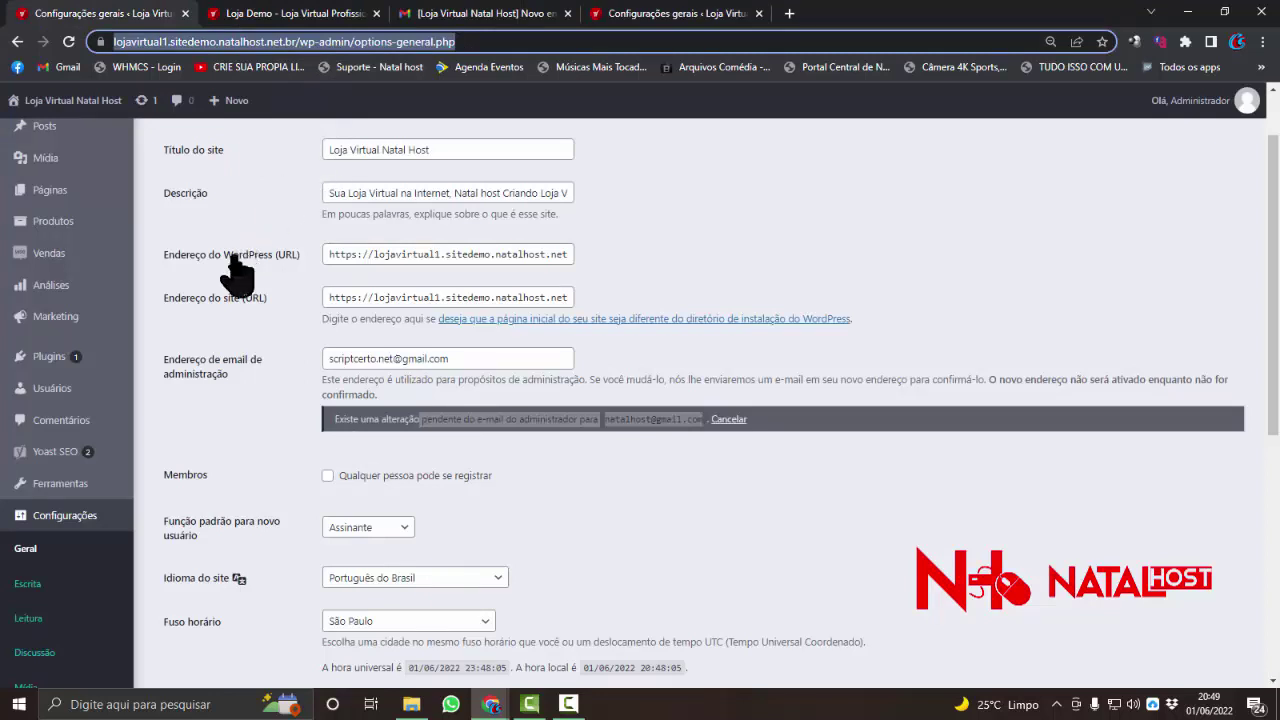
double_click(490, 42)
left_click_drag(546, 42, 12, 44)
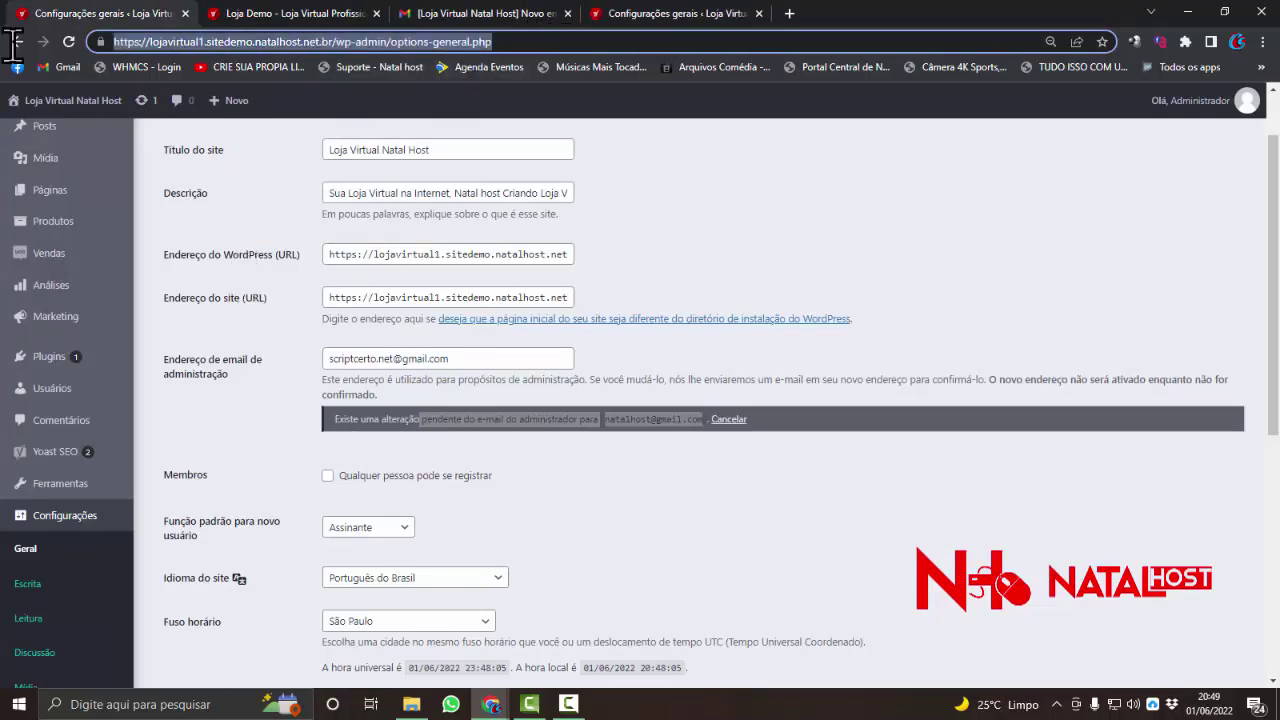
key("Return")
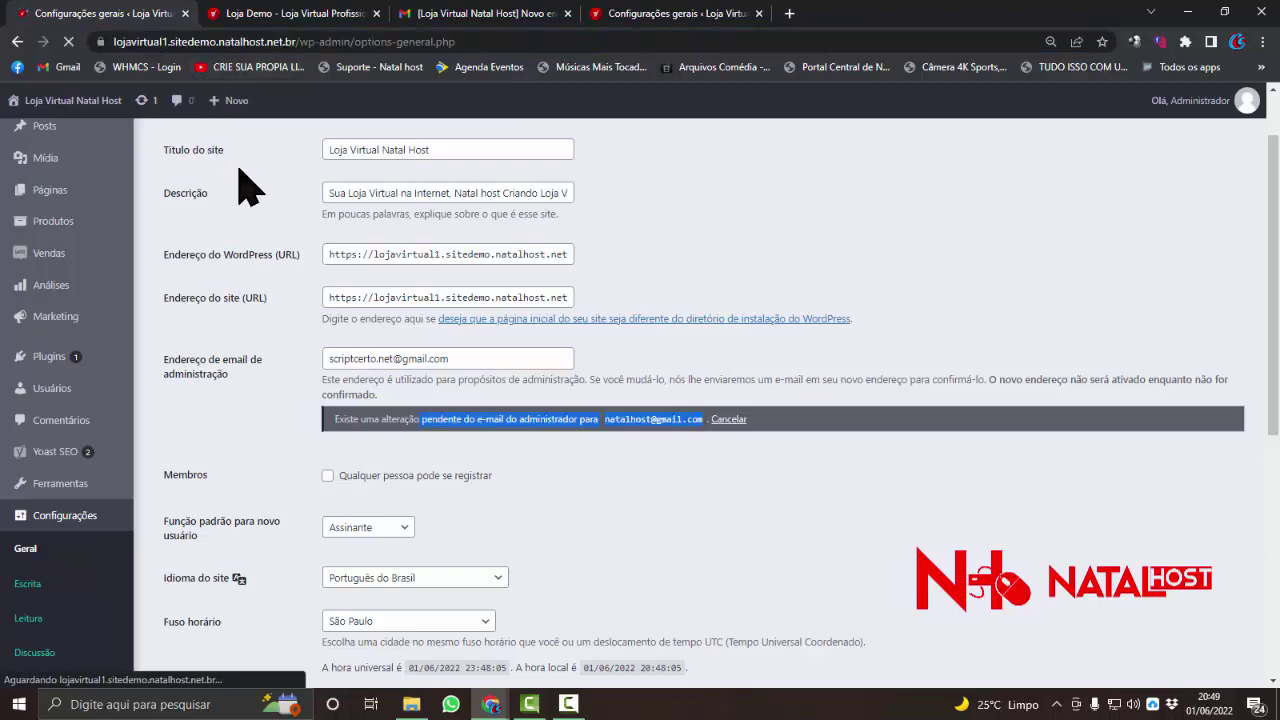
left_click(668, 20)
left_click(150, 15)
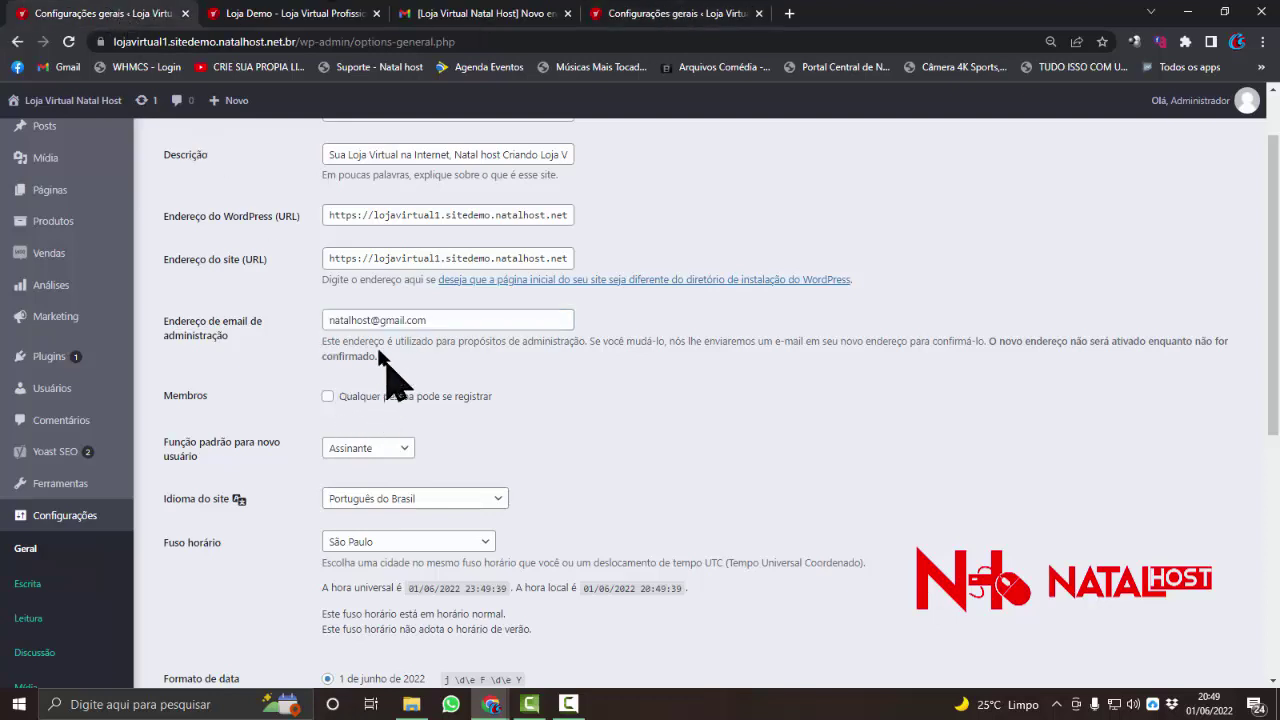
Close the duplicate settings tab and the Gmail tab, and return to the beginning of the general settings page
left_click(725, 20)
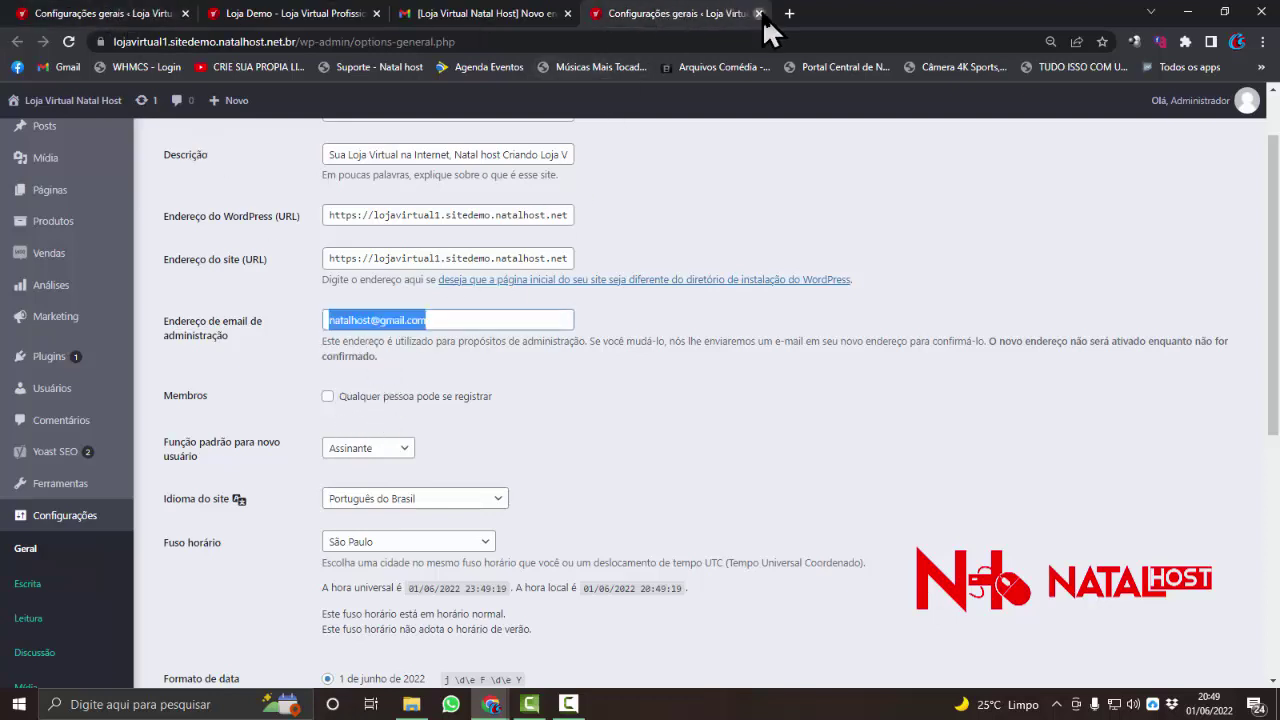
left_click(758, 13)
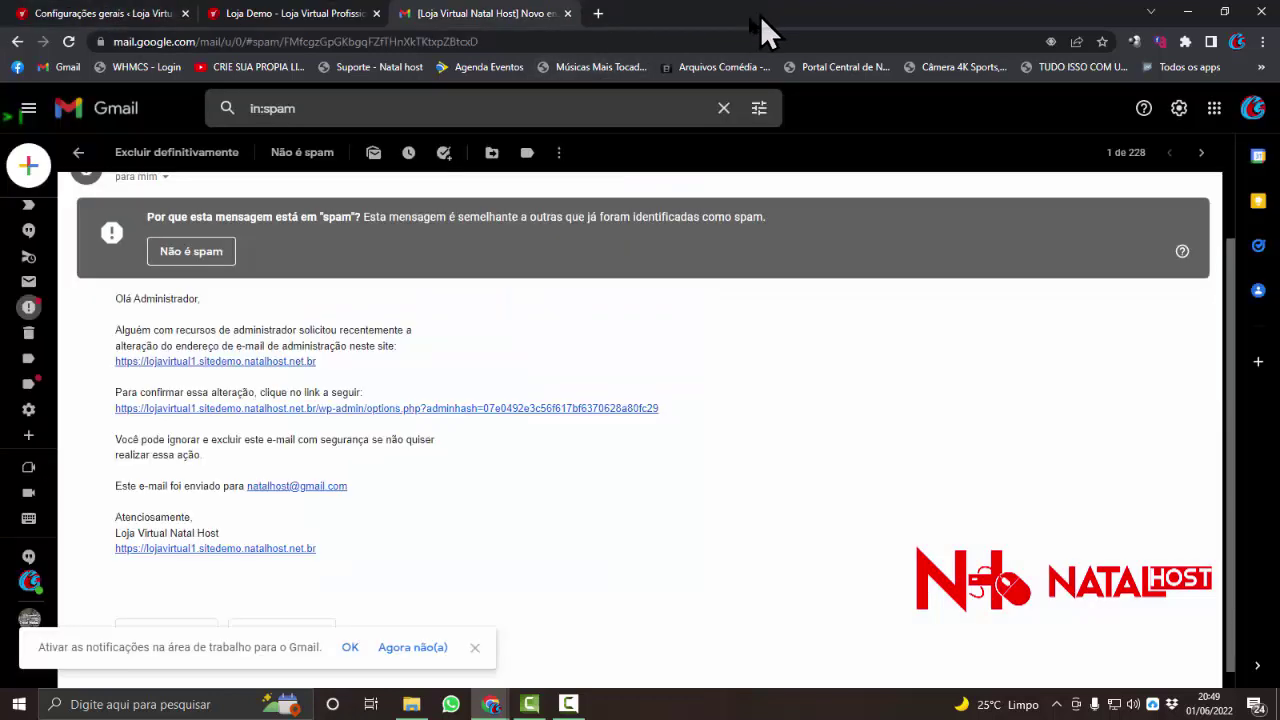
left_click(79, 156)
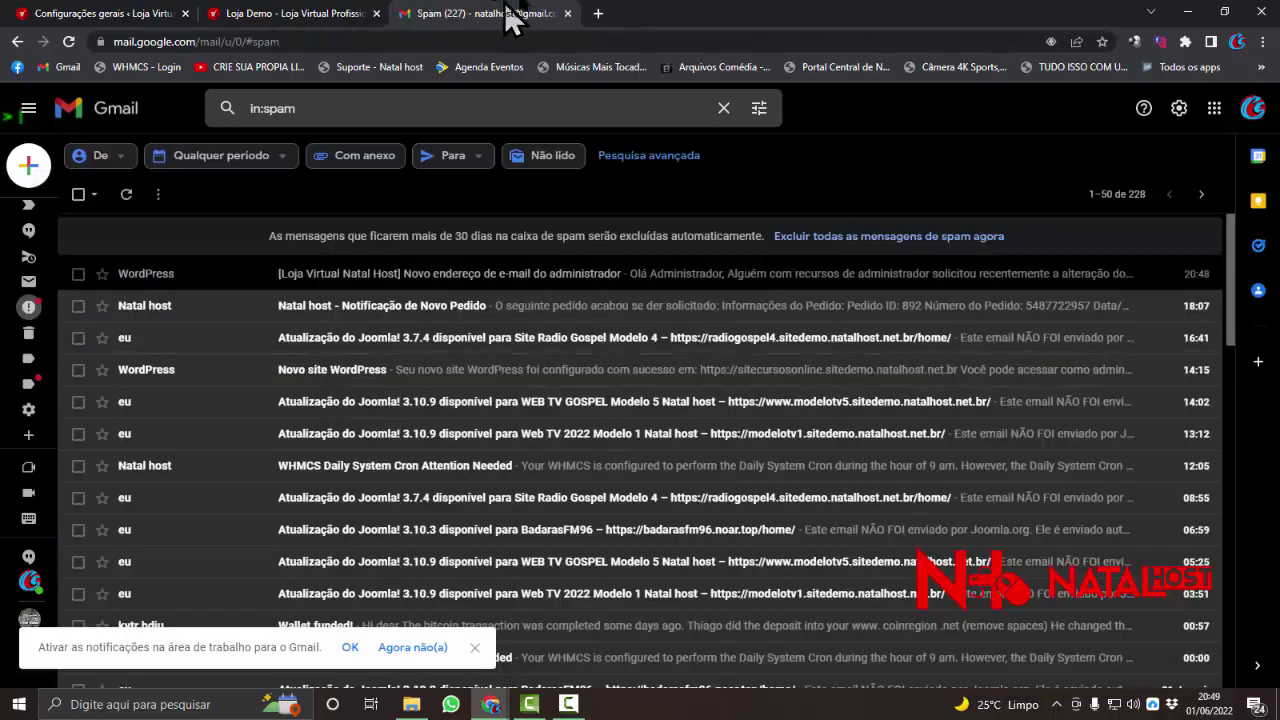
left_click(567, 13)
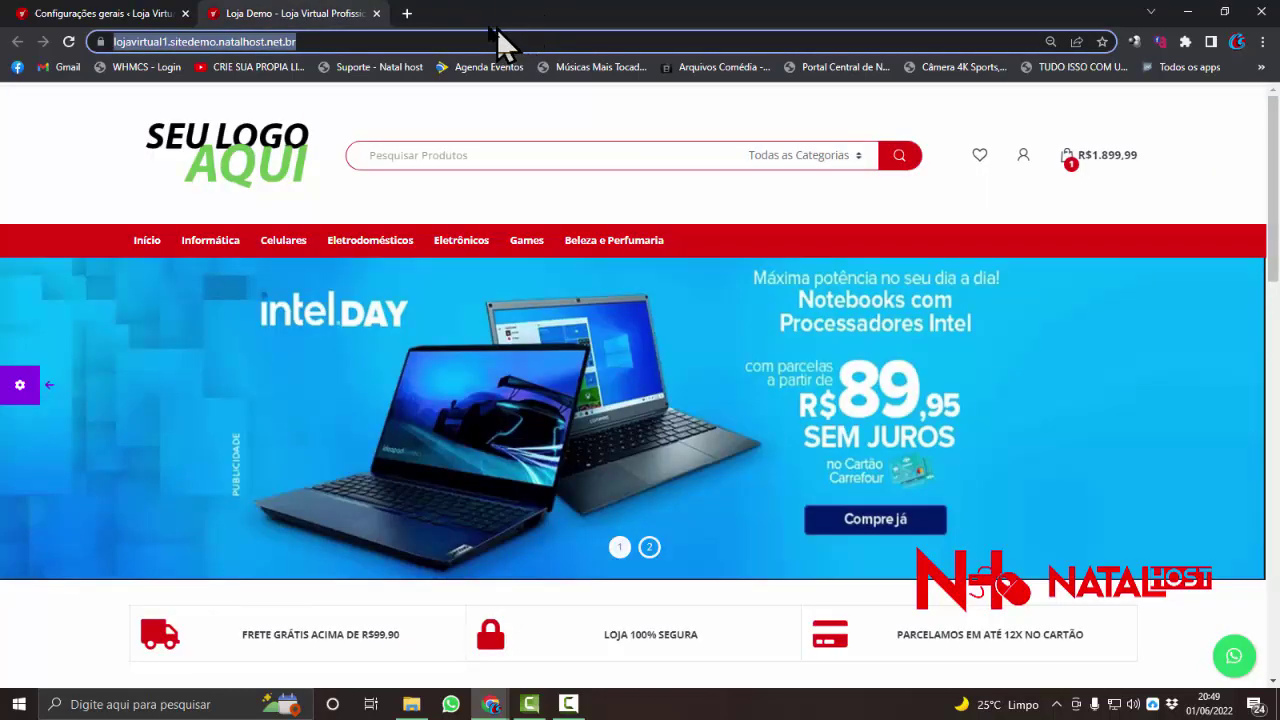
left_click(131, 13)
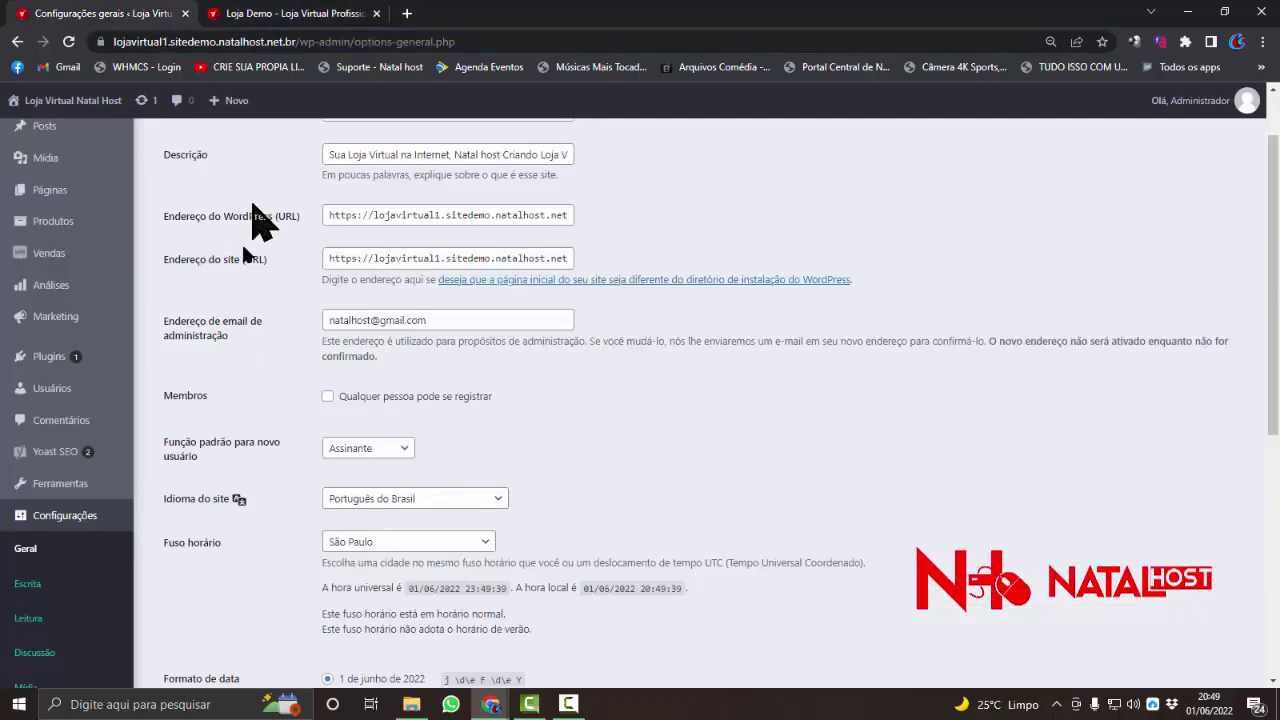
scroll(265, 330, "down", 1)
scroll(269, 371, "up", 2)
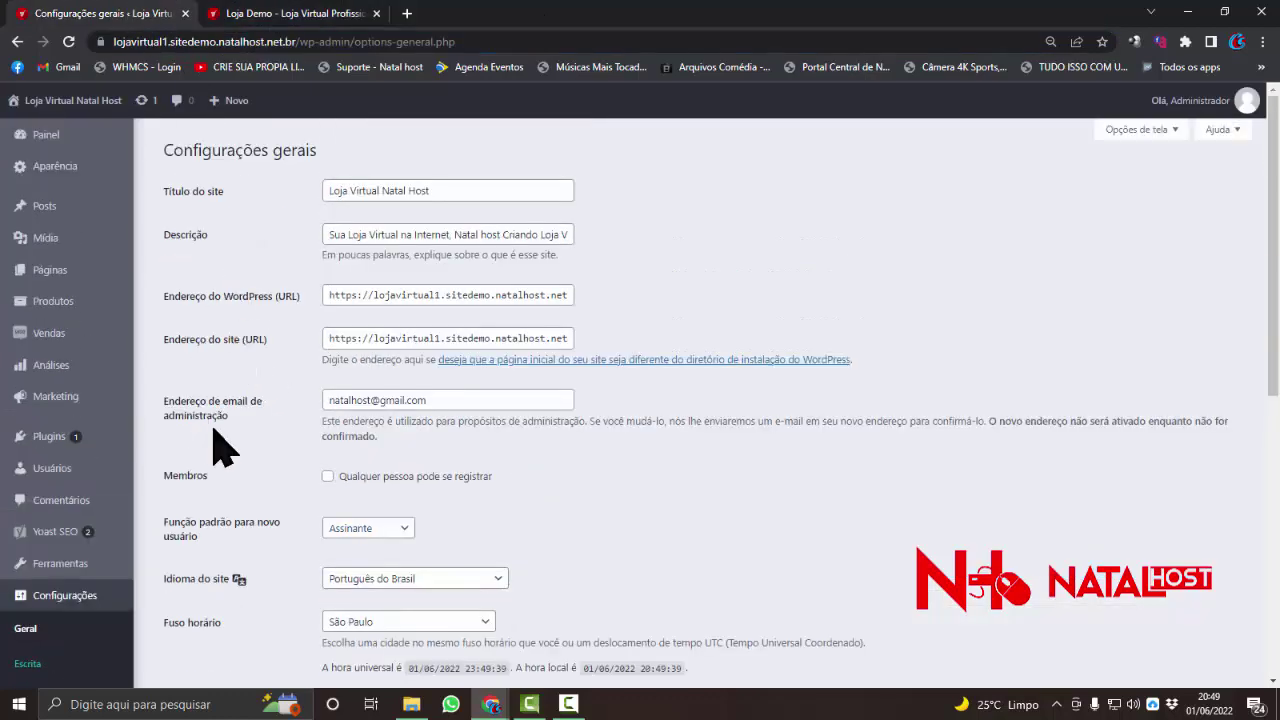
Look over the storefront's home page, including its logo, category menu, banner, departments and best-selling products
left_click(300, 16)
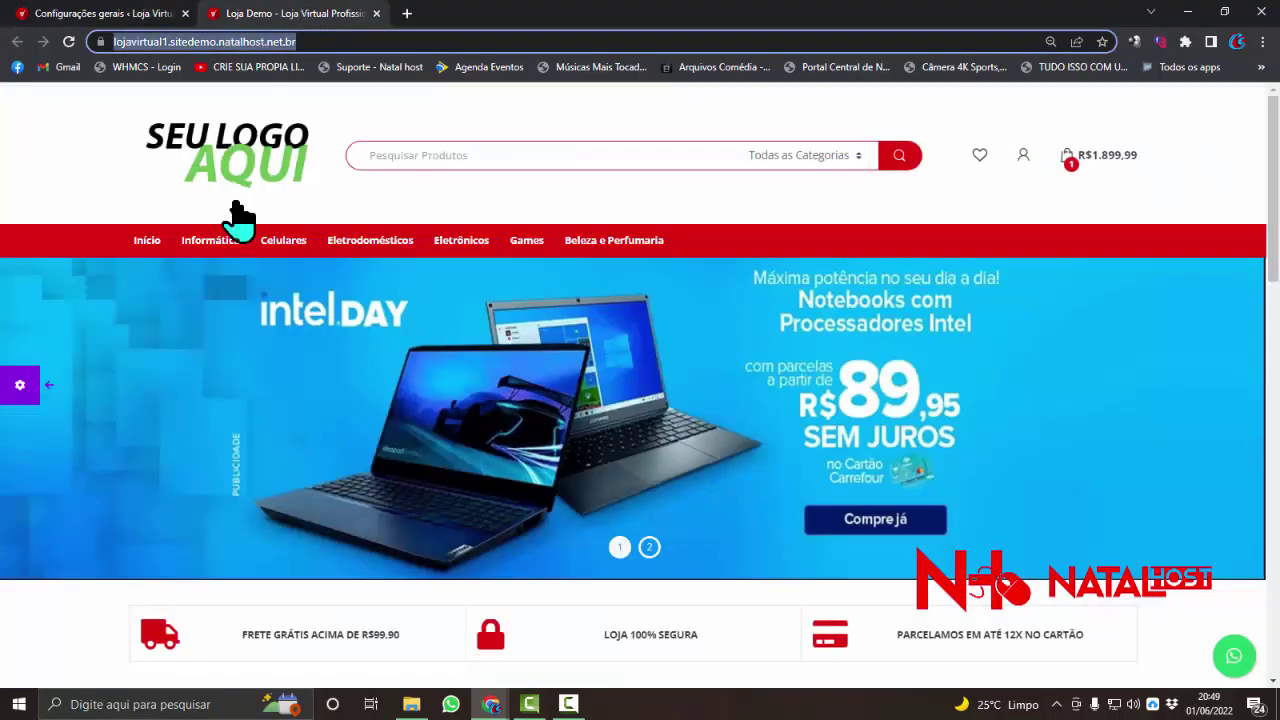
left_click(359, 41)
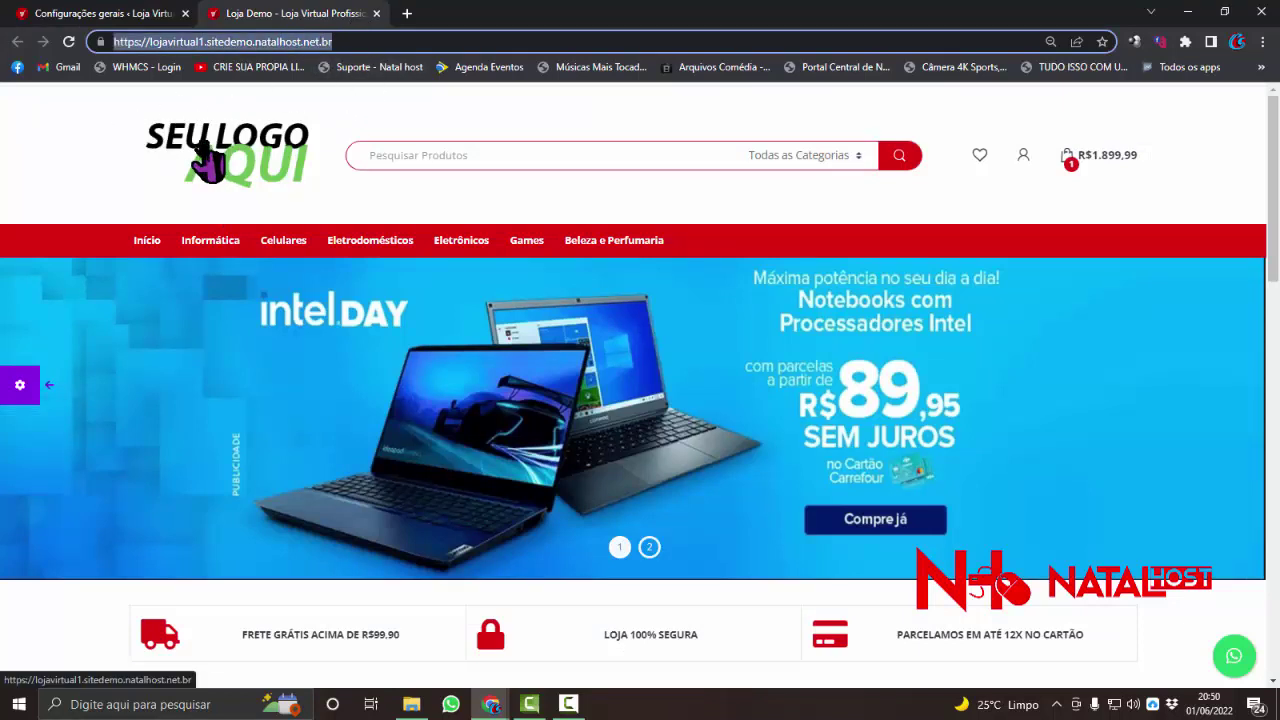
scroll(240, 160, "down", 1)
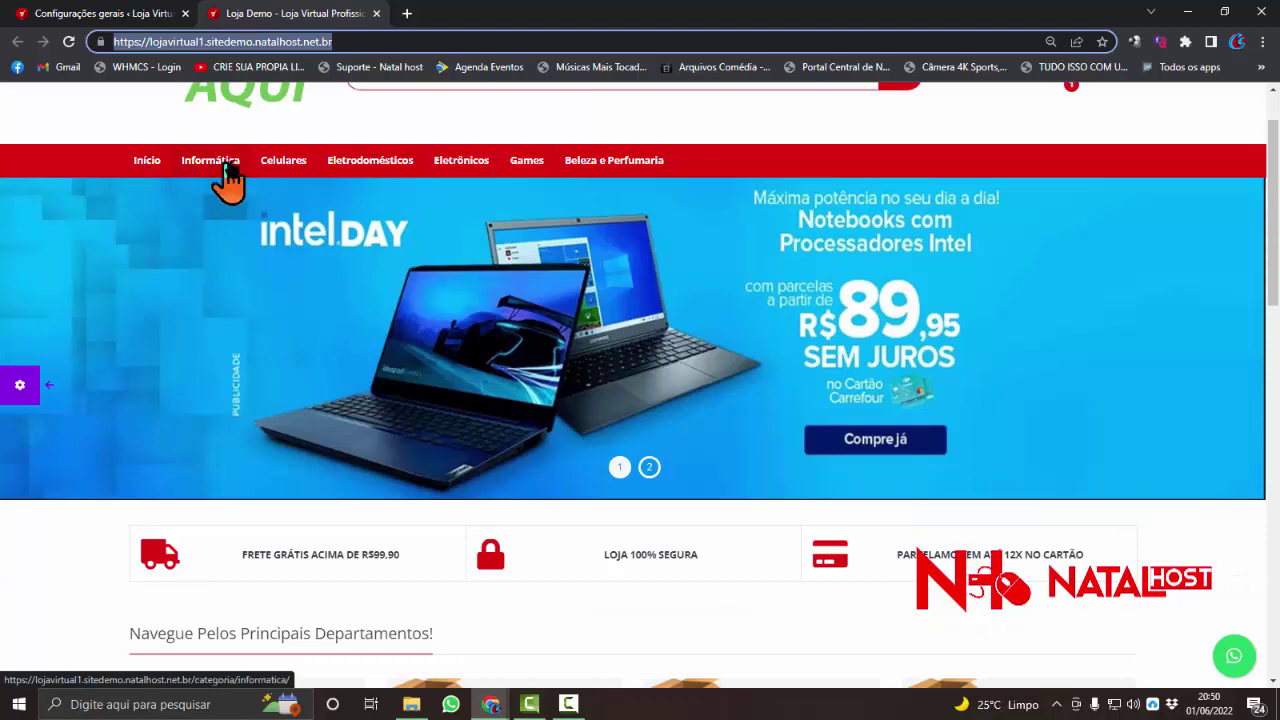
scroll(487, 250, "down", 3)
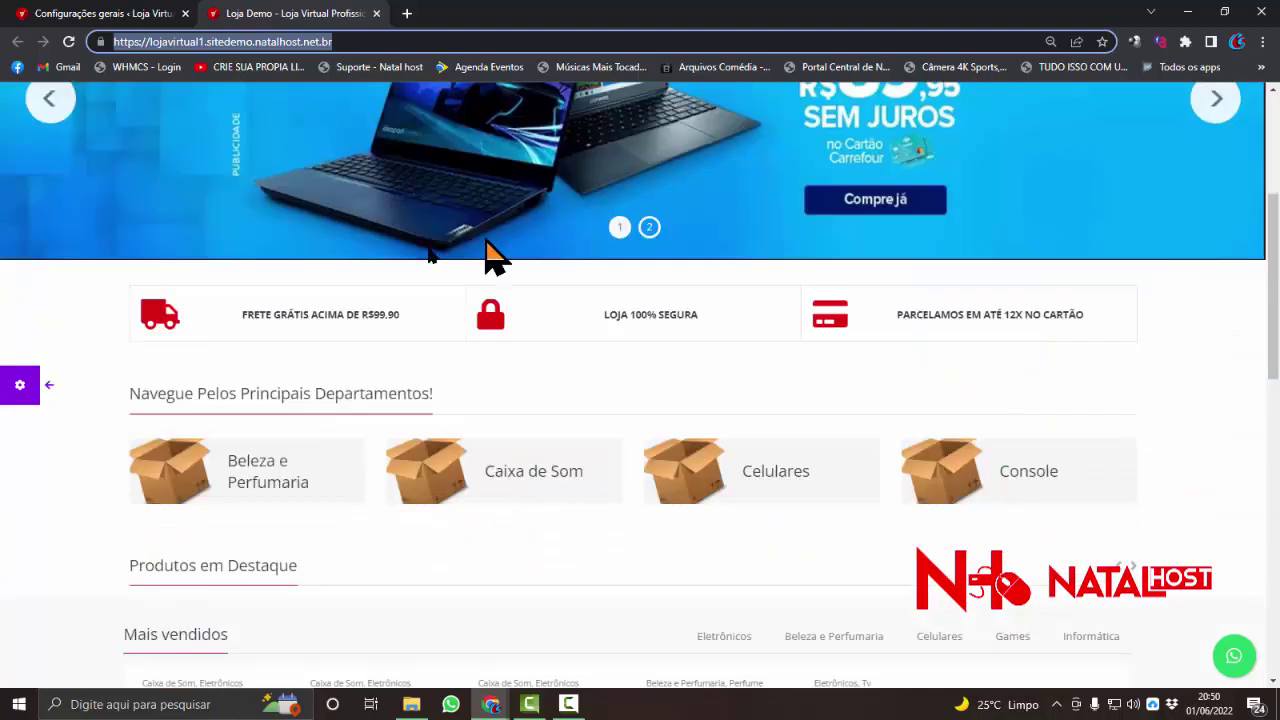
scroll(175, 270, "up", 2)
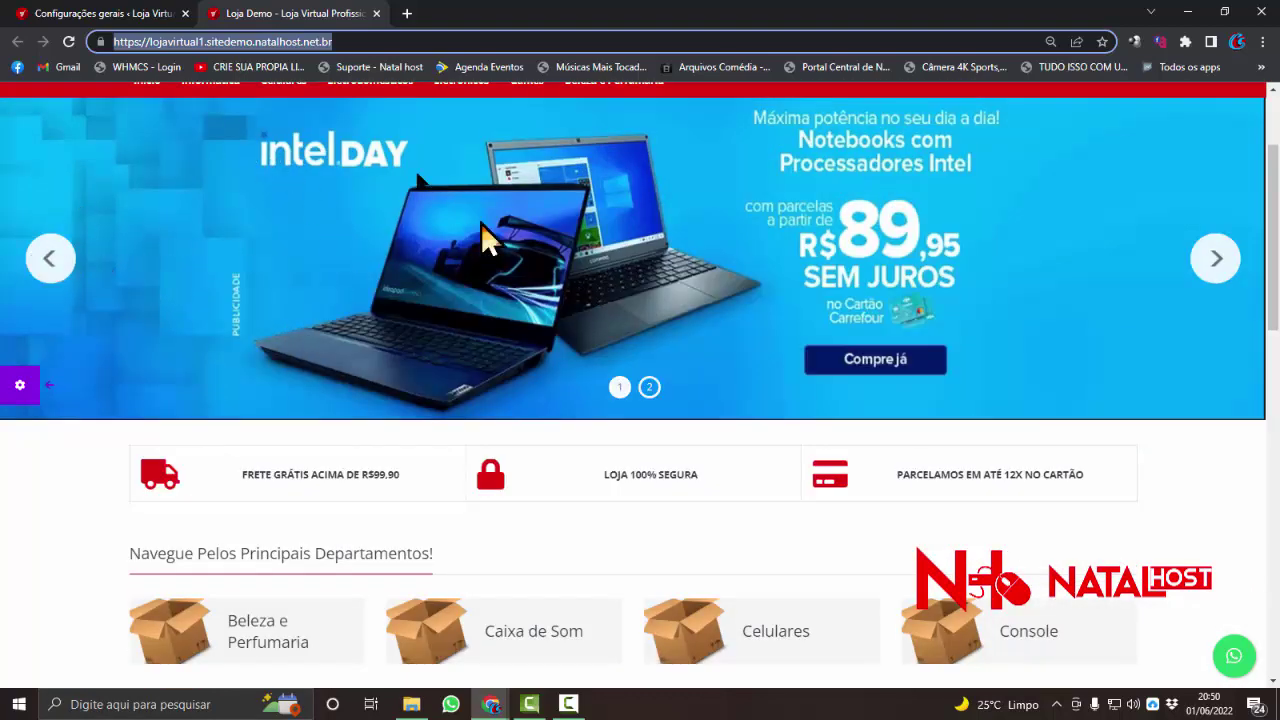
left_click(134, 14)
left_click(300, 14)
scroll(258, 230, "up", 1)
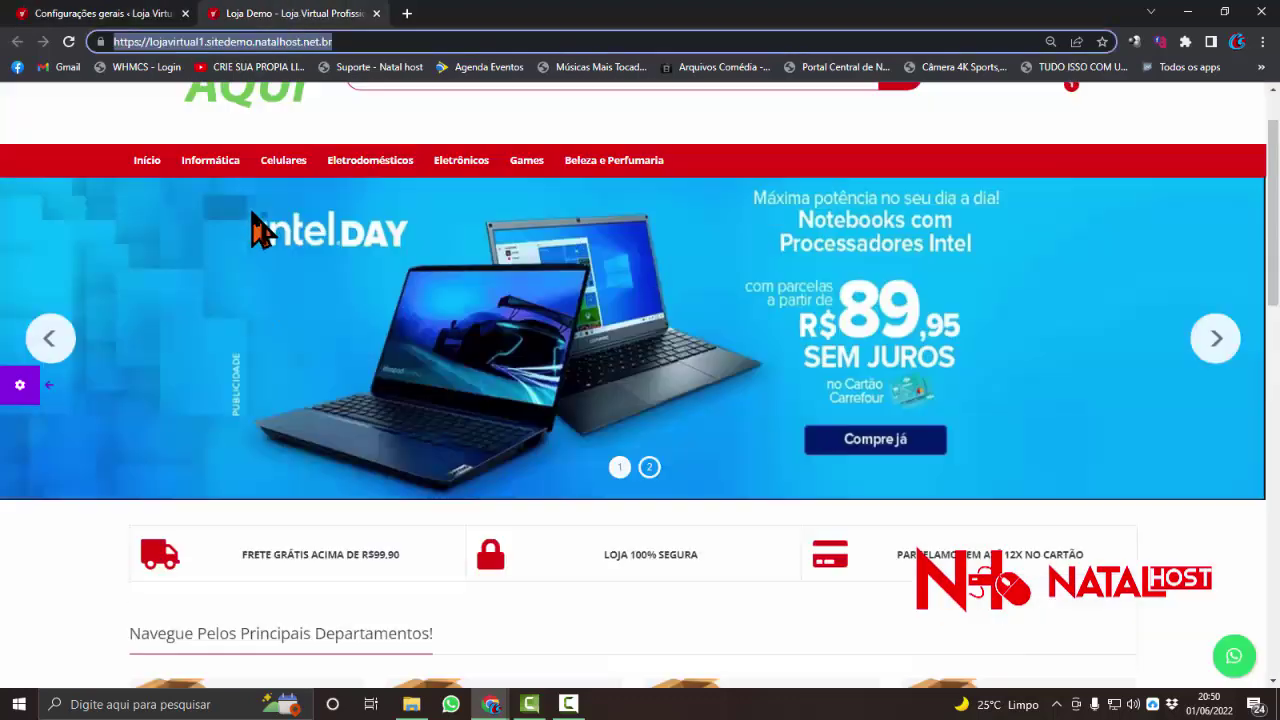
scroll(258, 230, "up", 1)
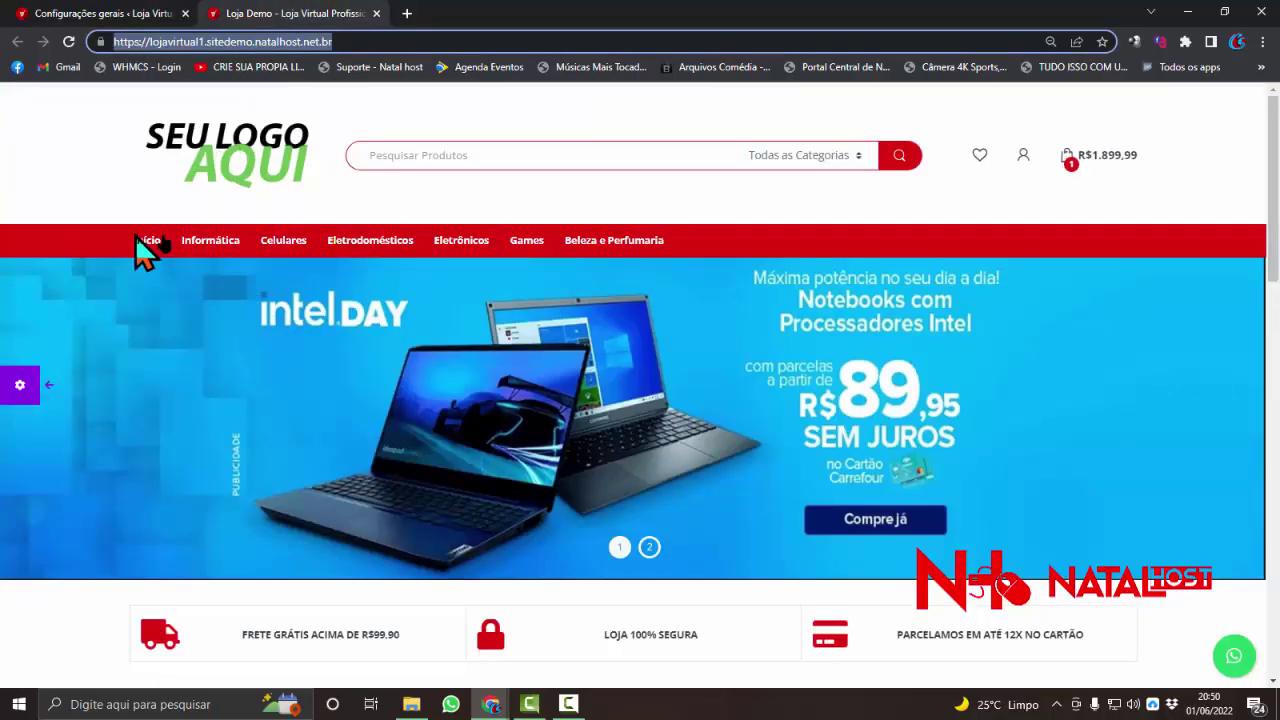
scroll(437, 251, "down", 5)
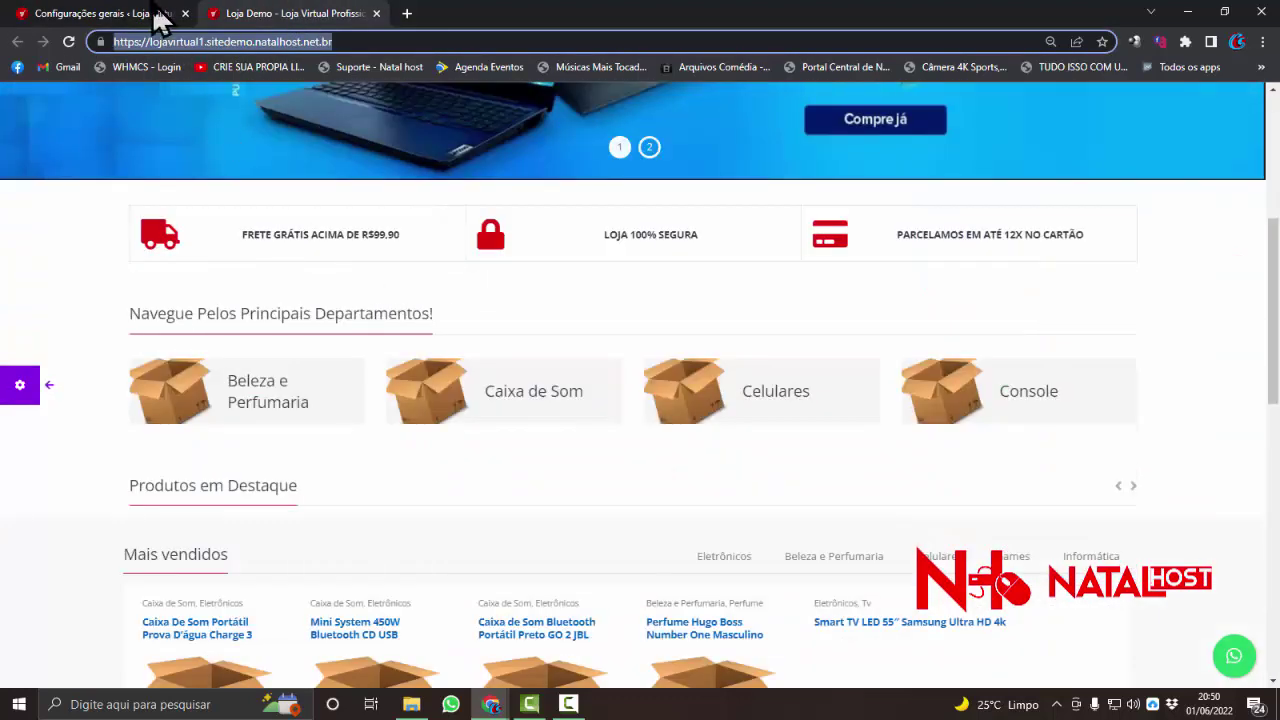
Open the theme's Cabeçalho options from the store administration and review the Barra de Topo and Masthead settings down to the logo
left_click(158, 18)
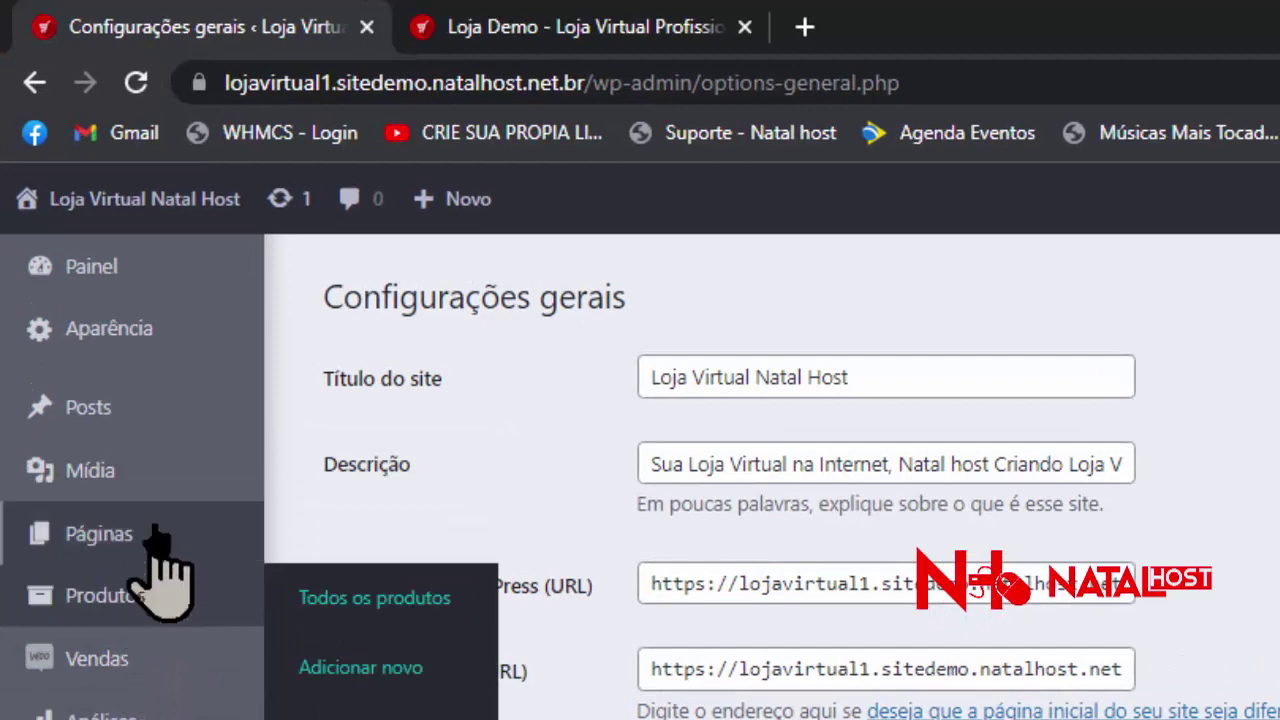
mouse_move(128, 345)
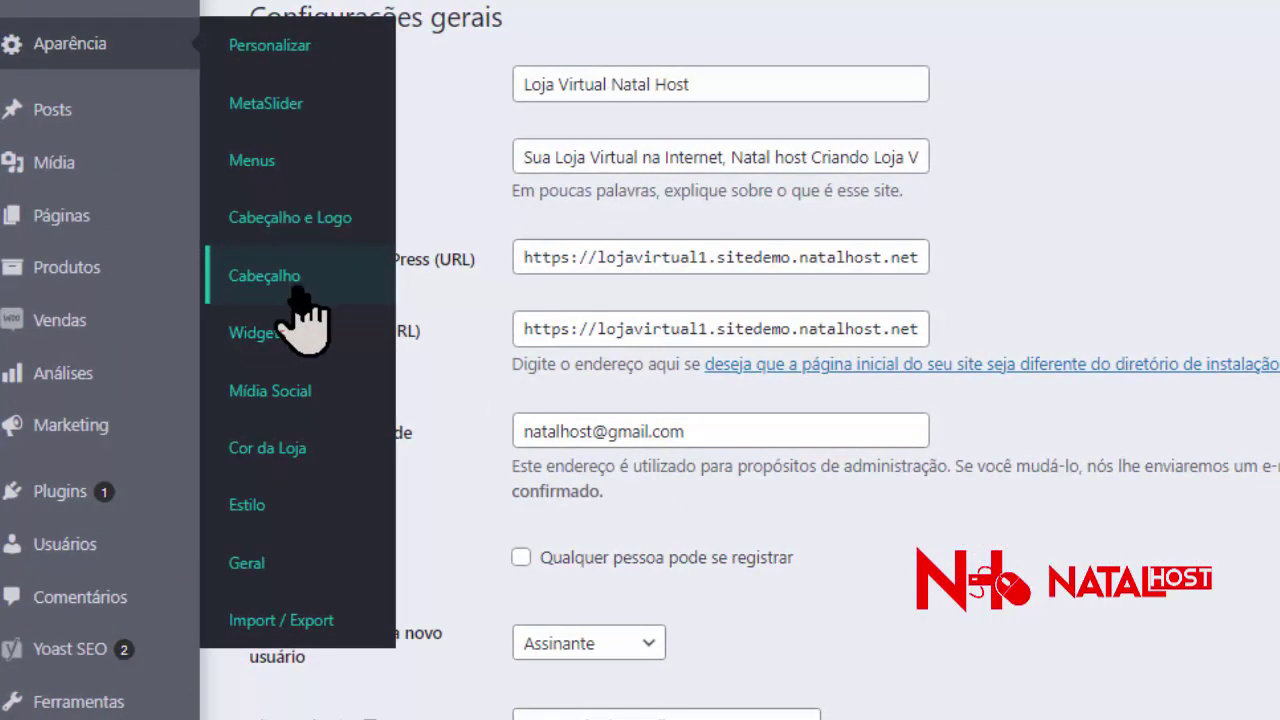
left_click(297, 296)
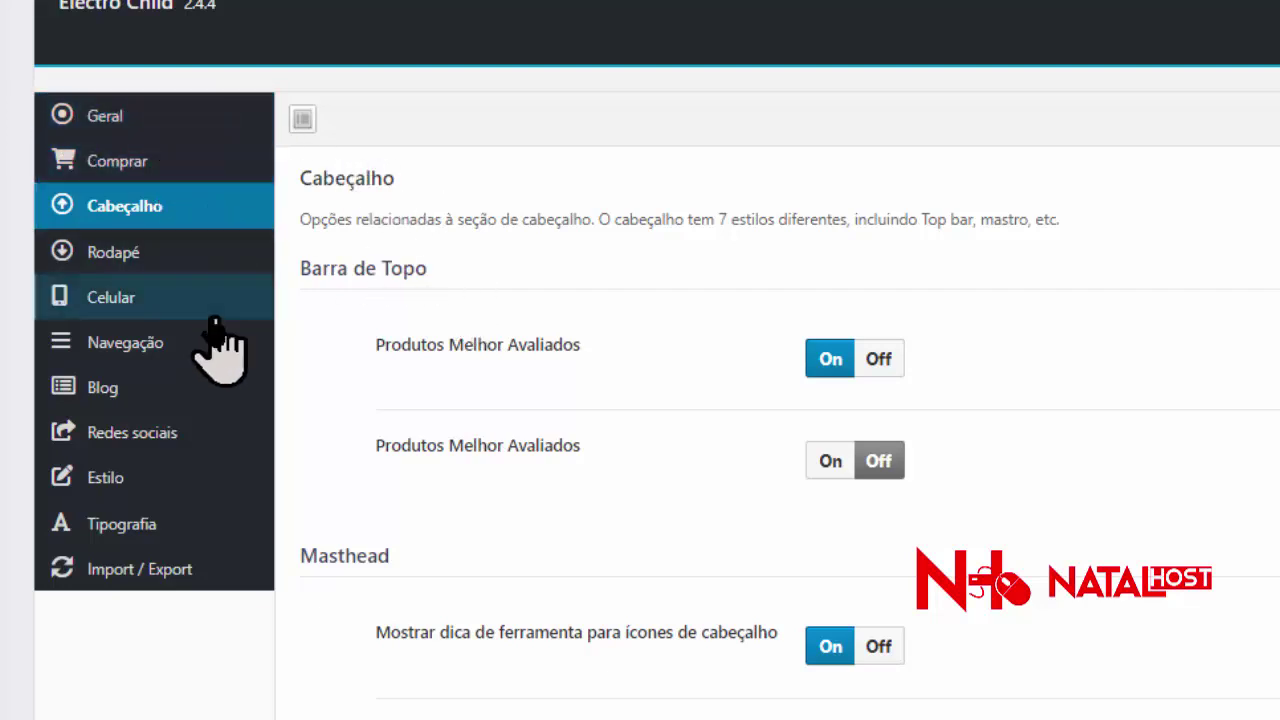
scroll(536, 340, "down", 2)
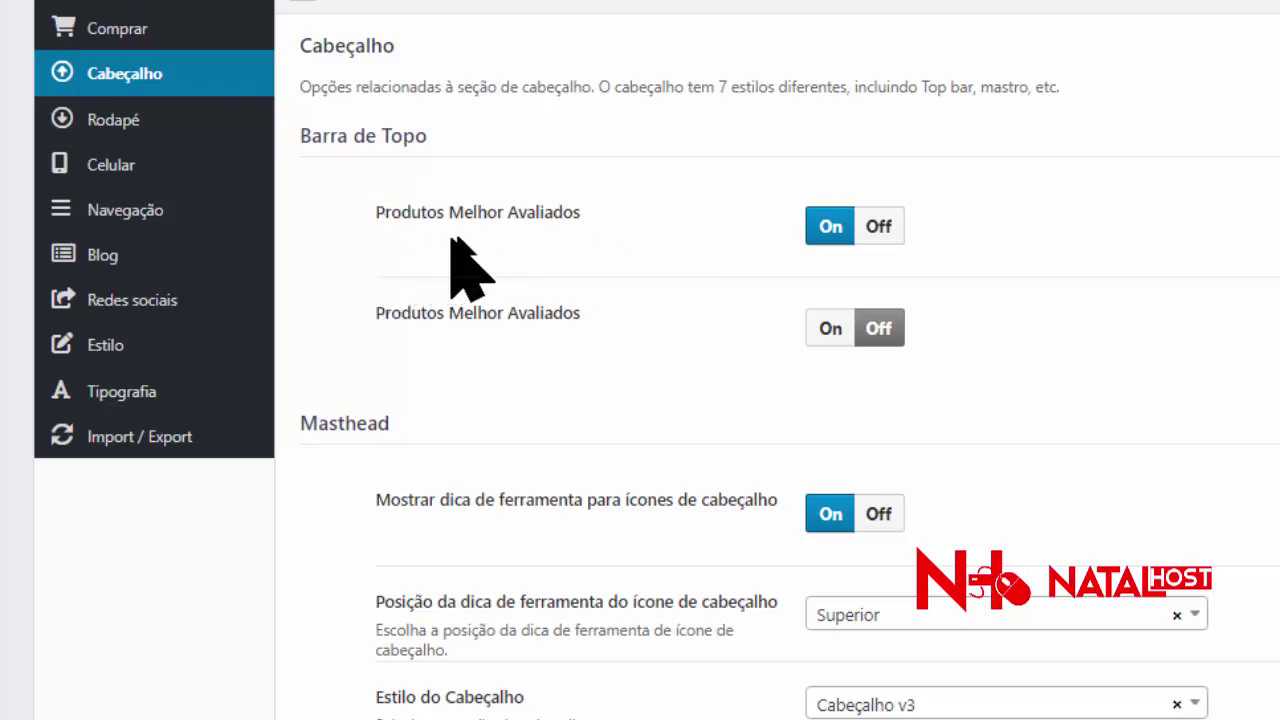
left_click(868, 230)
left_click(831, 270)
scroll(822, 300, "down", 2)
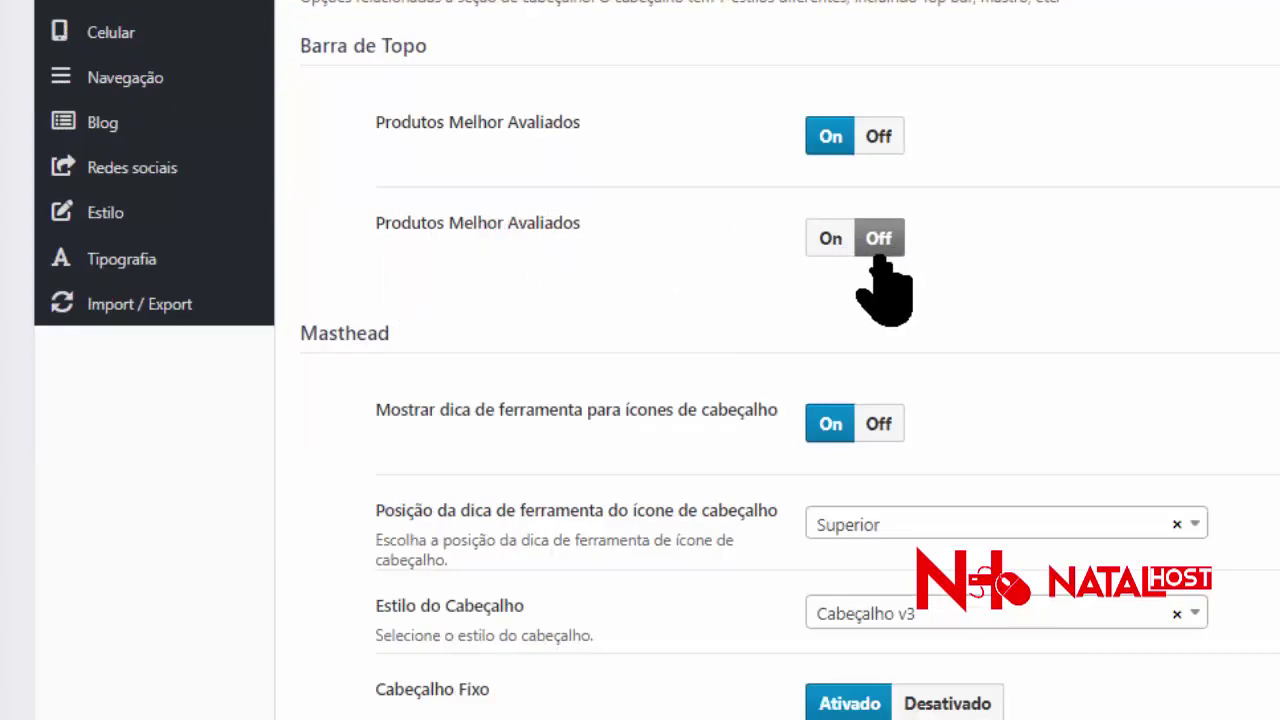
left_click_drag(302, 46, 426, 48)
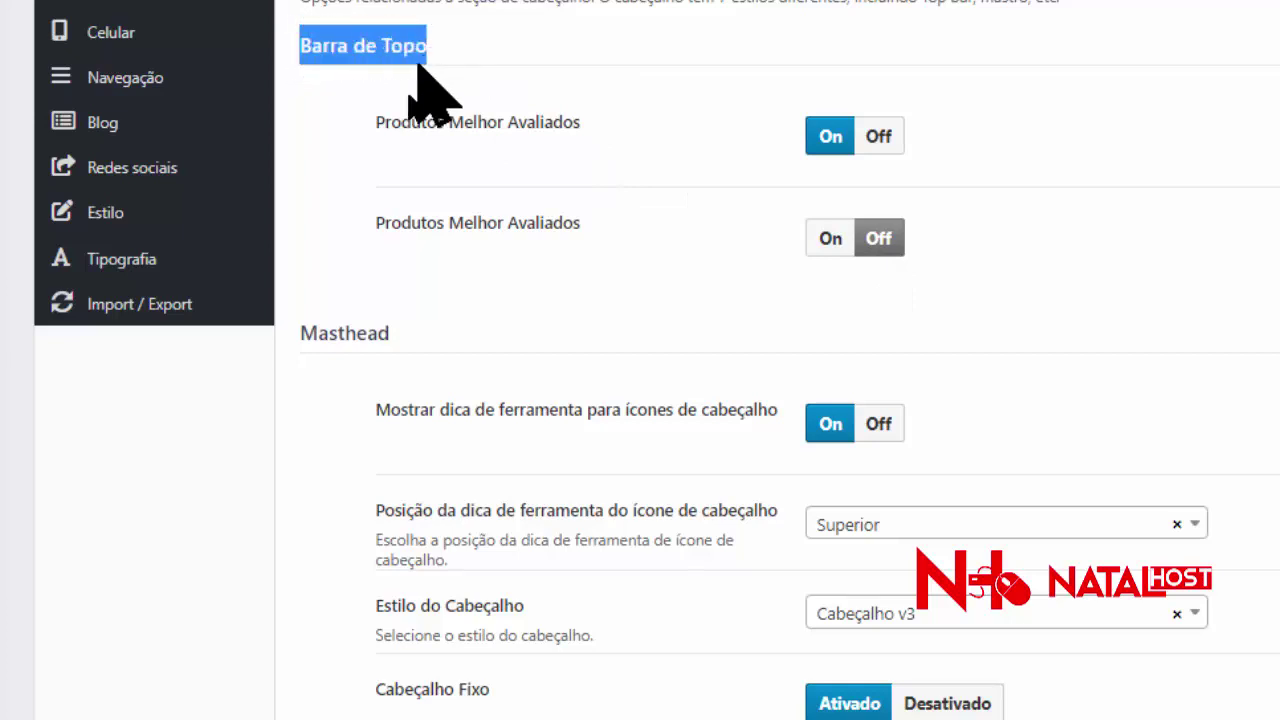
scroll(406, 214, "down", 3)
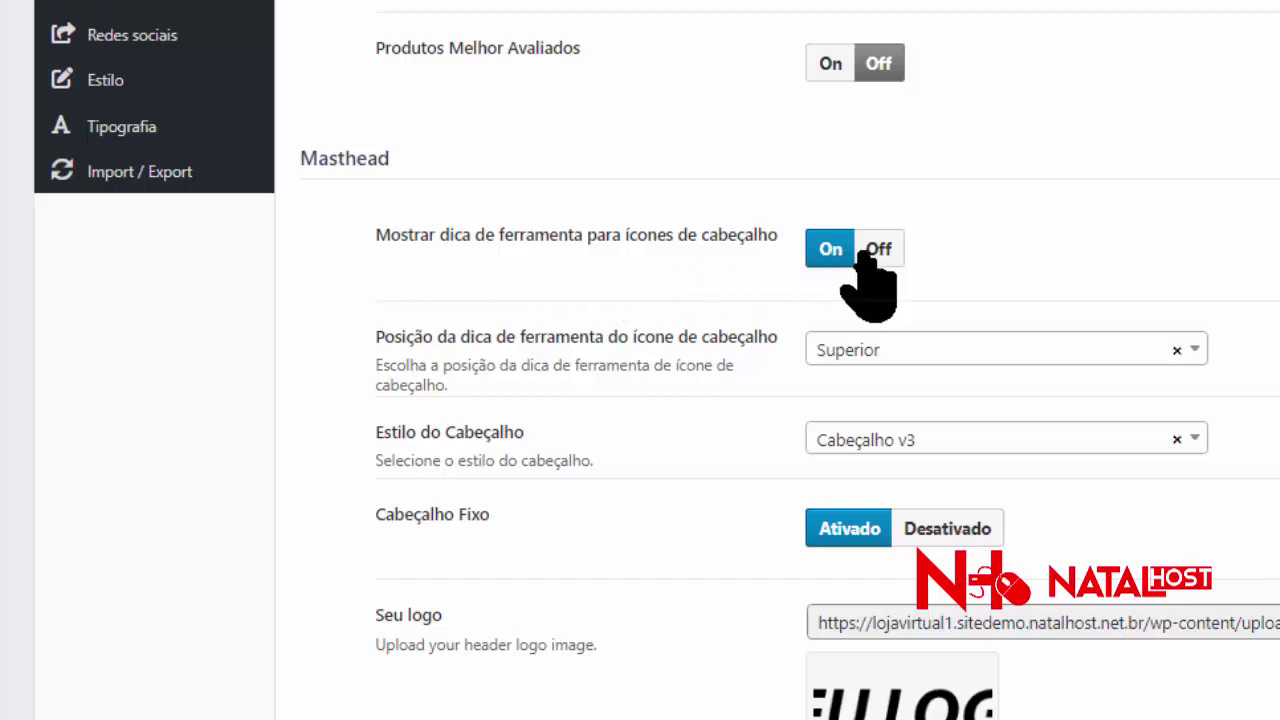
scroll(848, 268, "down", 2)
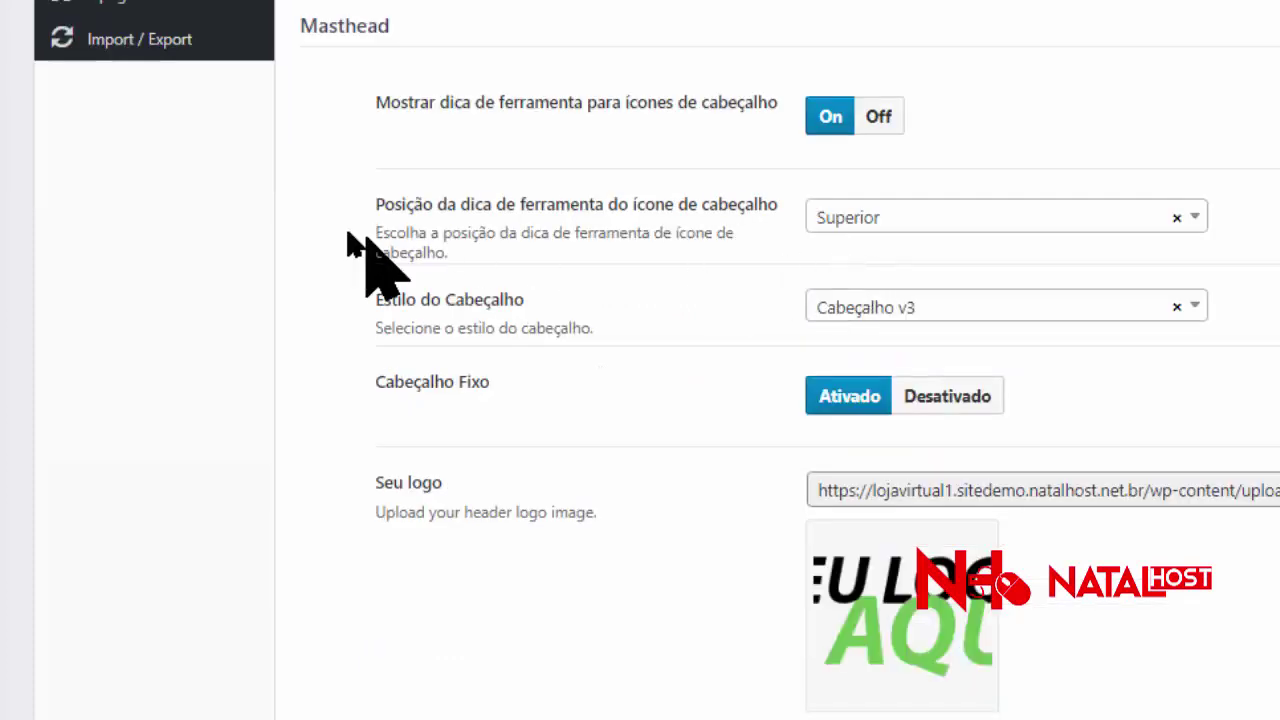
scroll(792, 262, "down", 4)
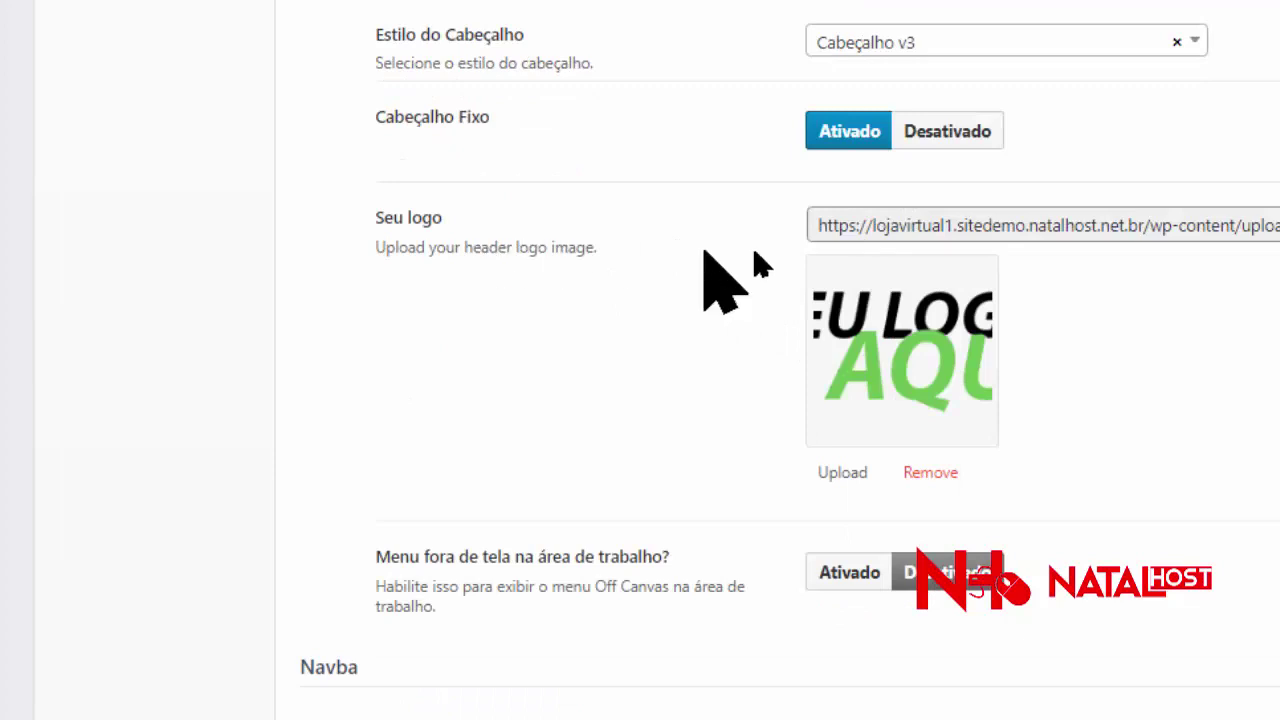
Remove the current image from the header's Seu logo setting
triple_click(743, 279)
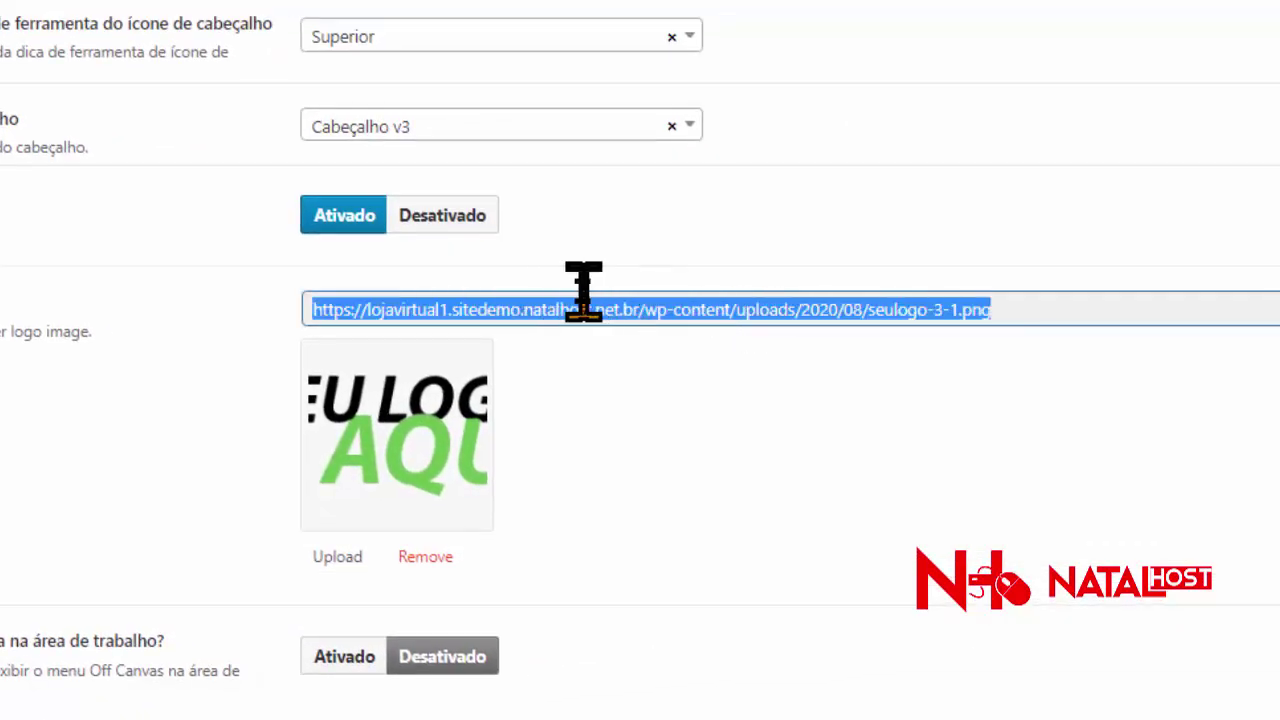
scroll(583, 288, "down", 3)
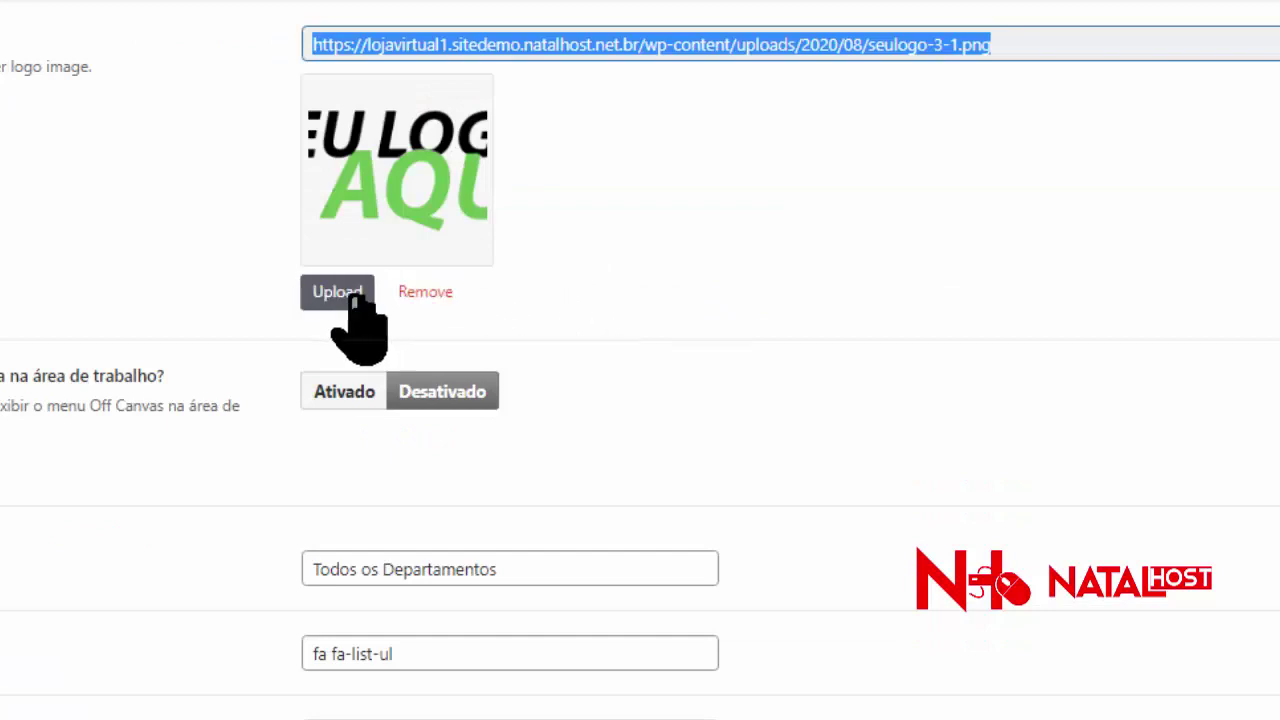
left_click(424, 292)
scroll(412, 282, "up", 2)
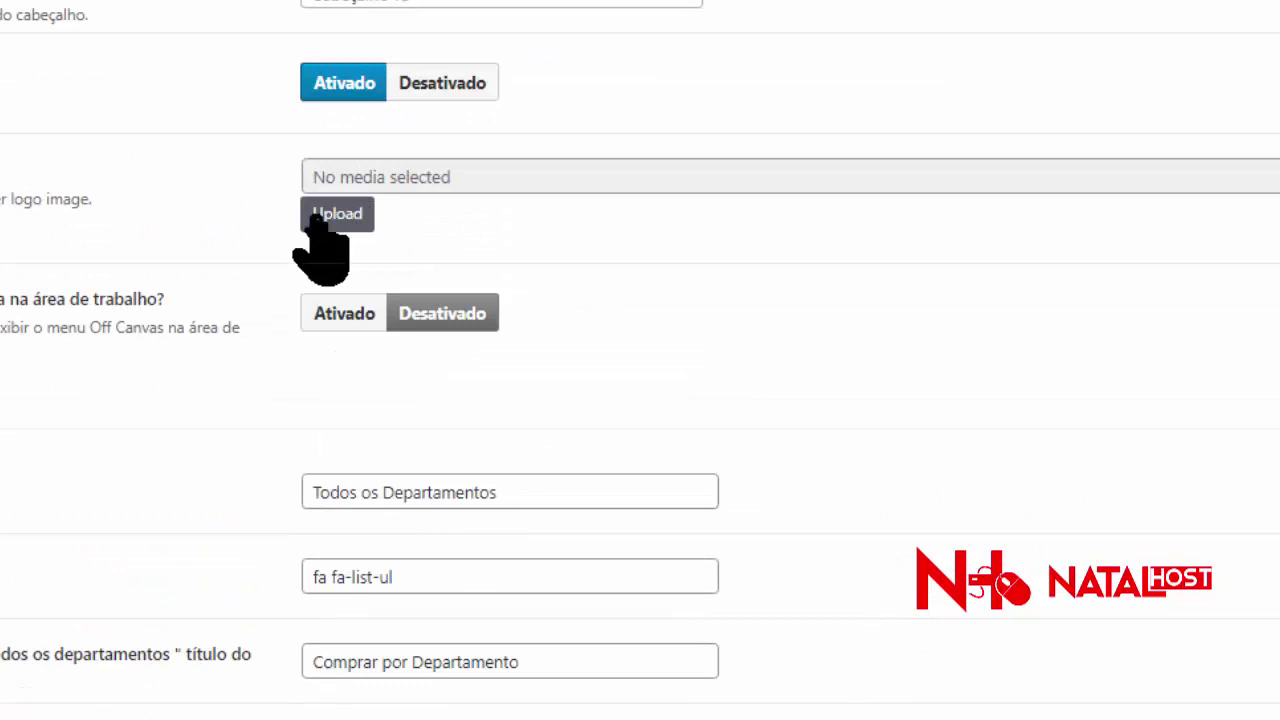
Open the media library for the header logo and start choosing a file from the computer to upload
left_click(335, 216)
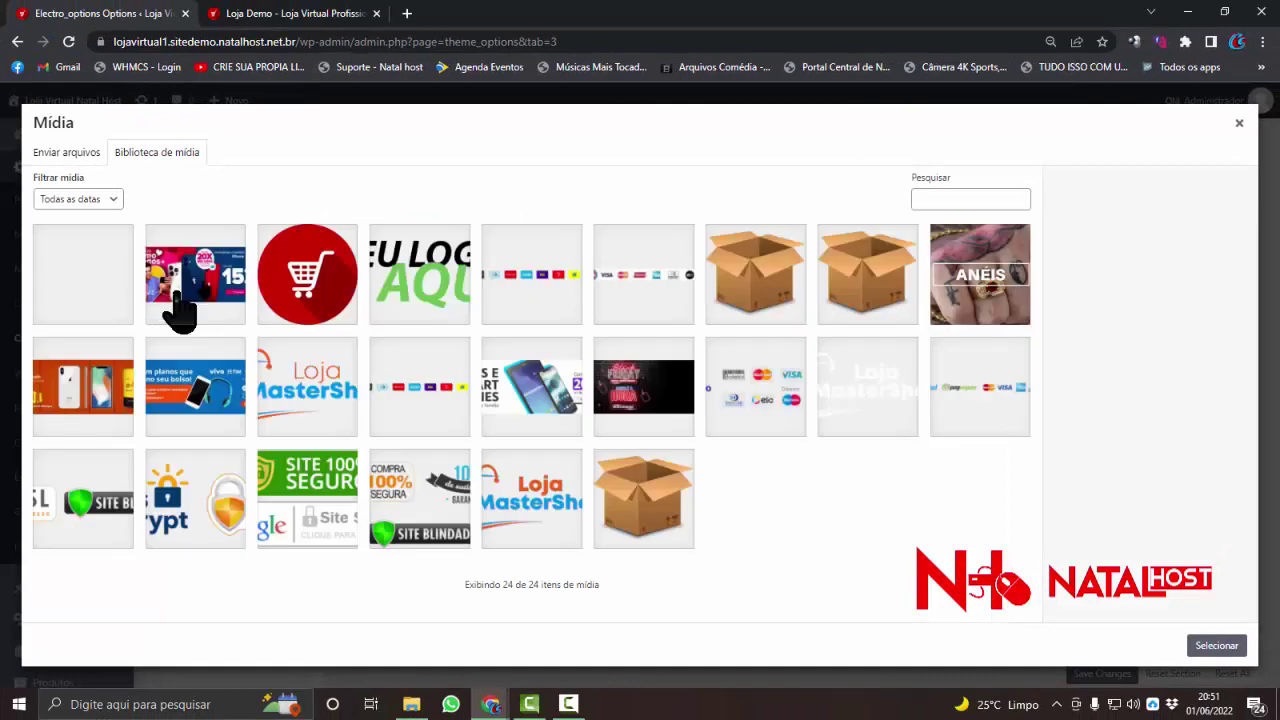
left_click(416, 295)
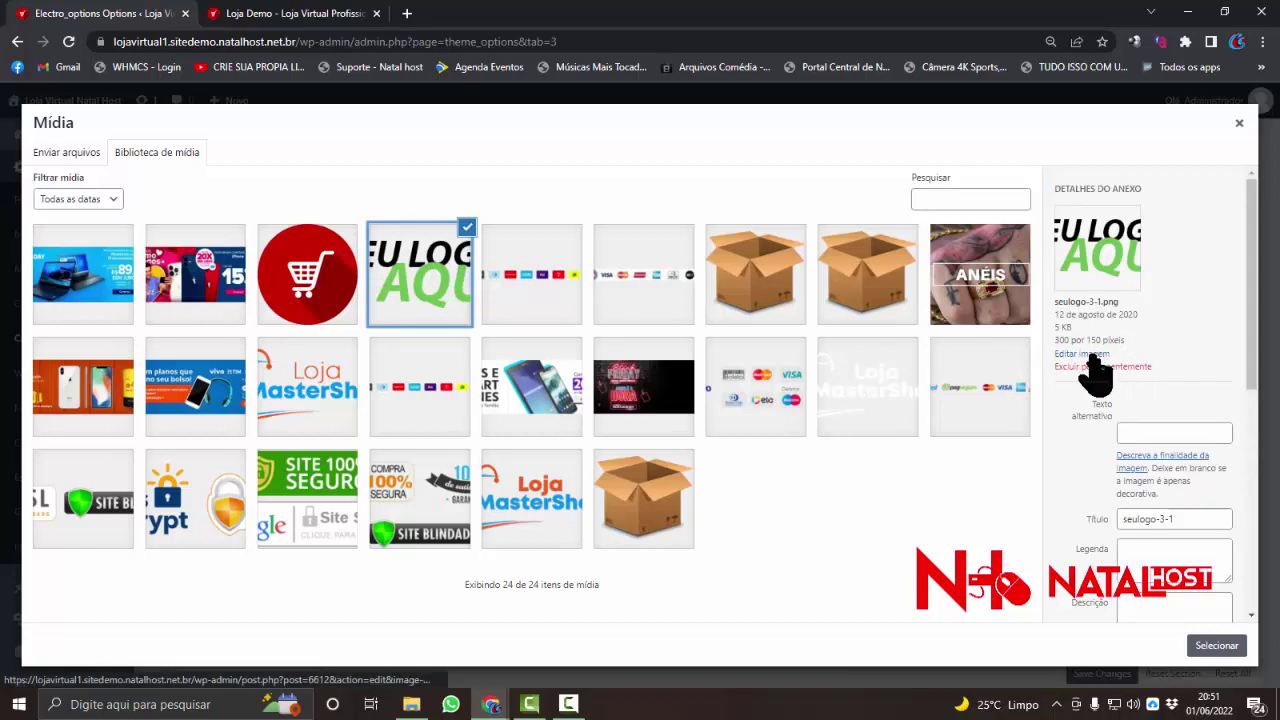
left_click(83, 155)
left_click(607, 394)
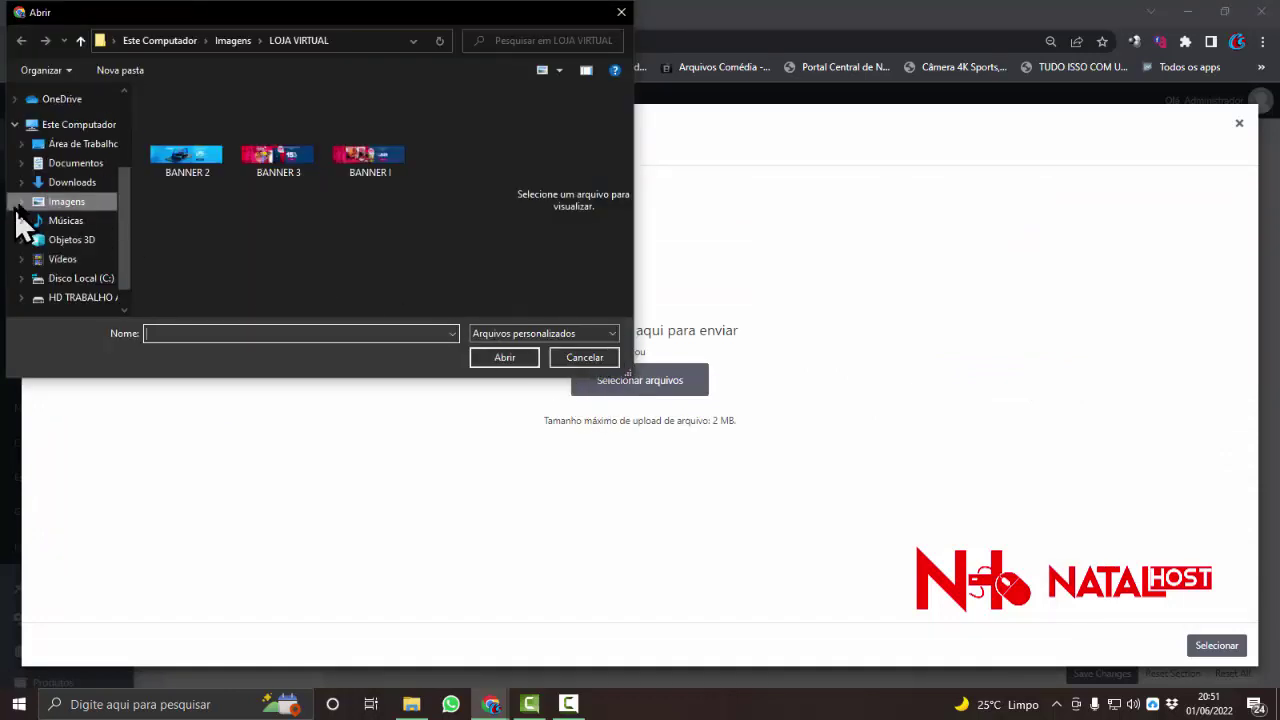
Upload the LOJA VIRTUAL image from the computer's Imagens folder and assign it as the header logo
left_click(70, 204)
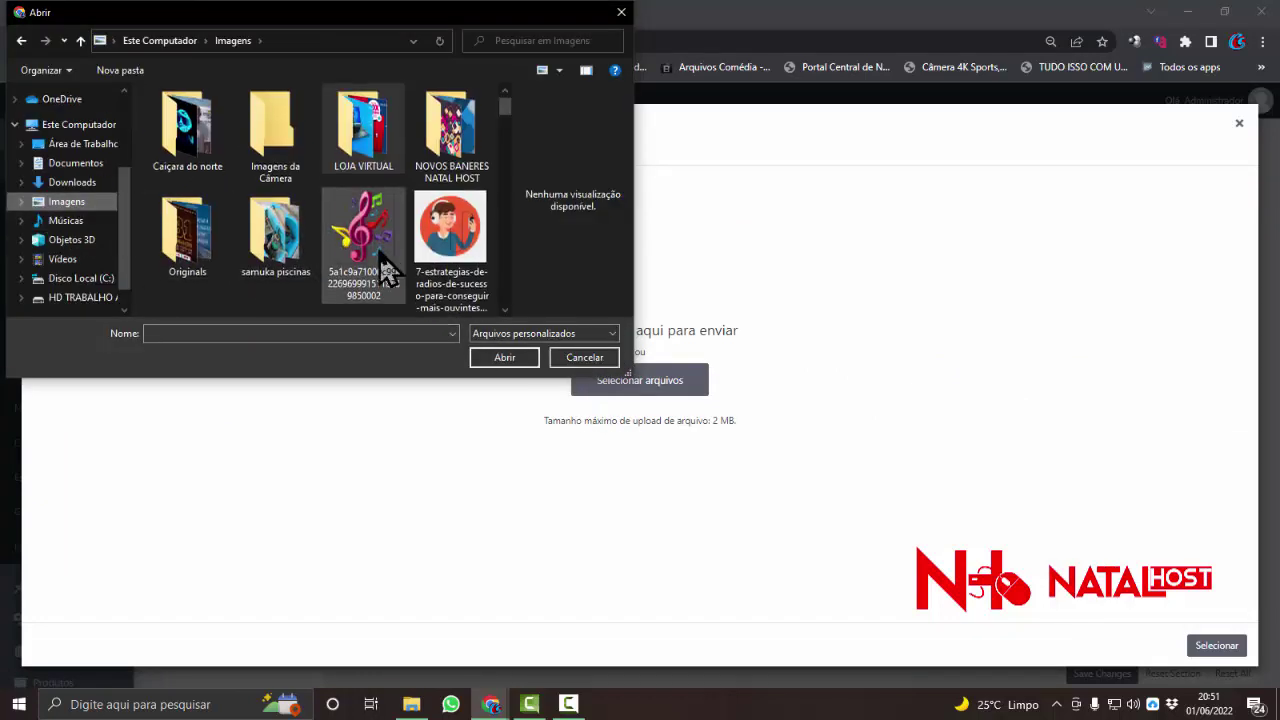
scroll(385, 268, "down", 1)
scroll(380, 262, "down", 1)
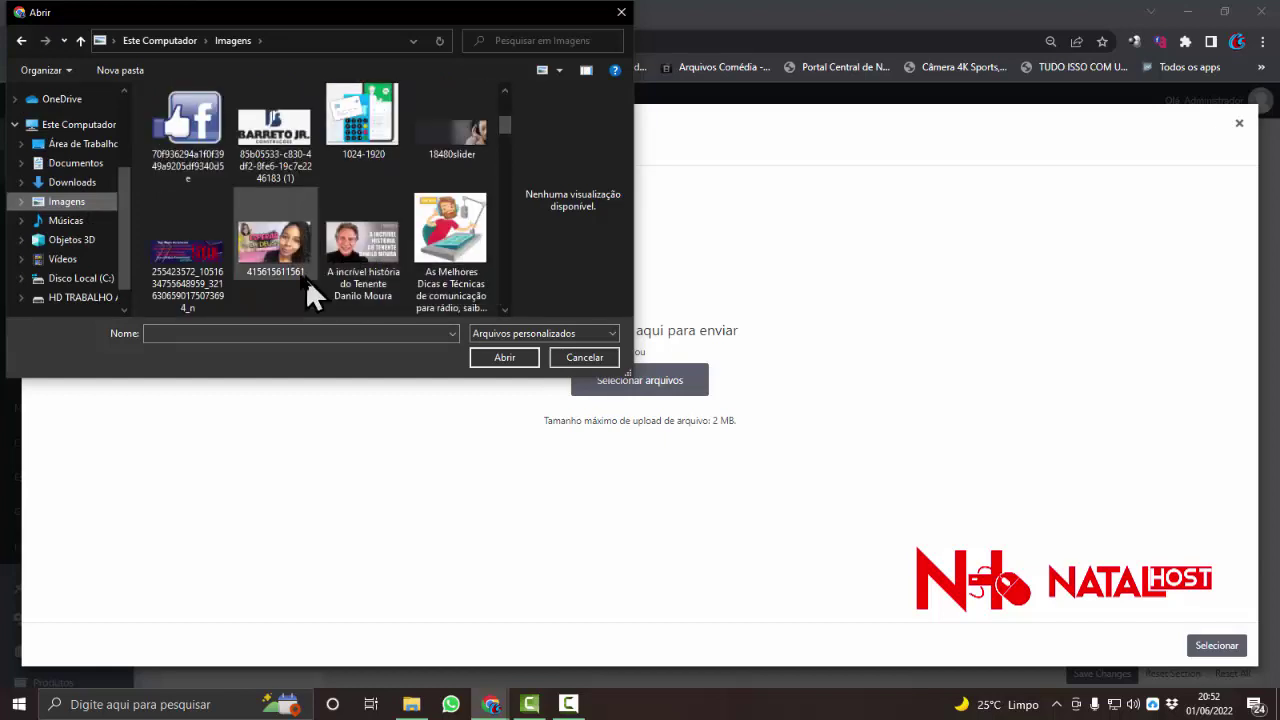
scroll(298, 278, "down", 1)
scroll(298, 278, "down", 1)
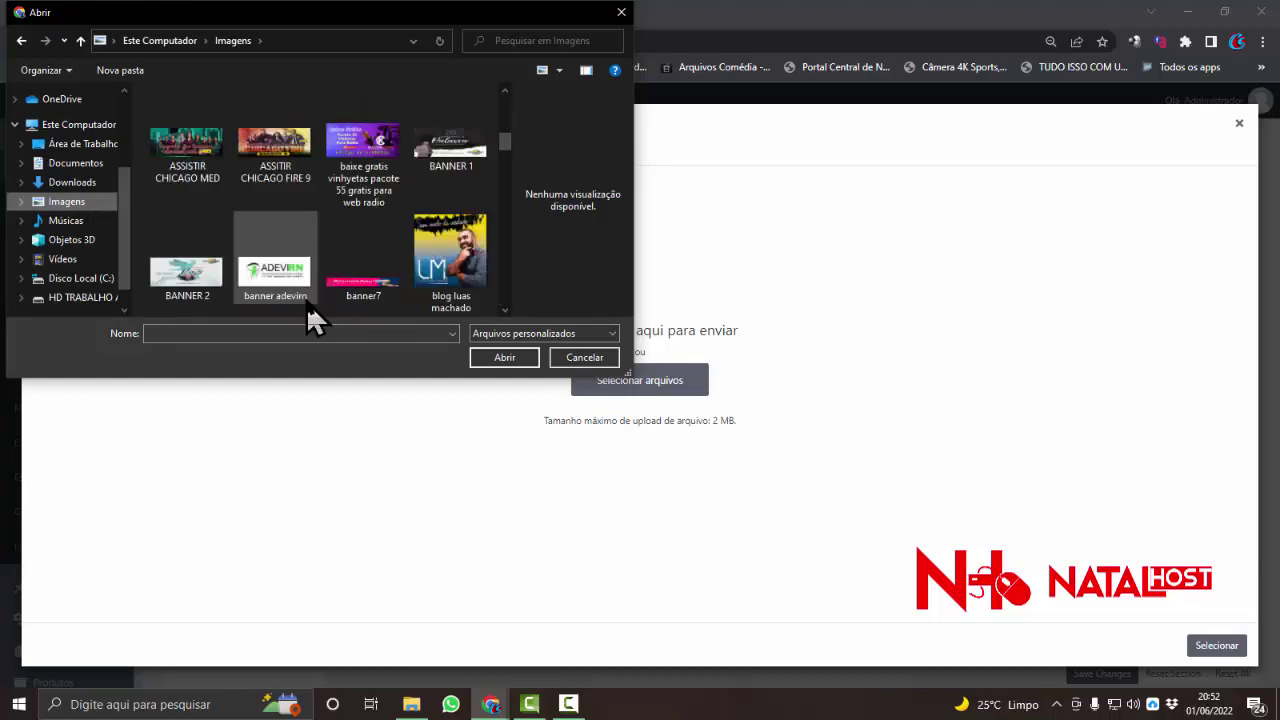
scroll(306, 302, "down", 1)
scroll(308, 299, "down", 1)
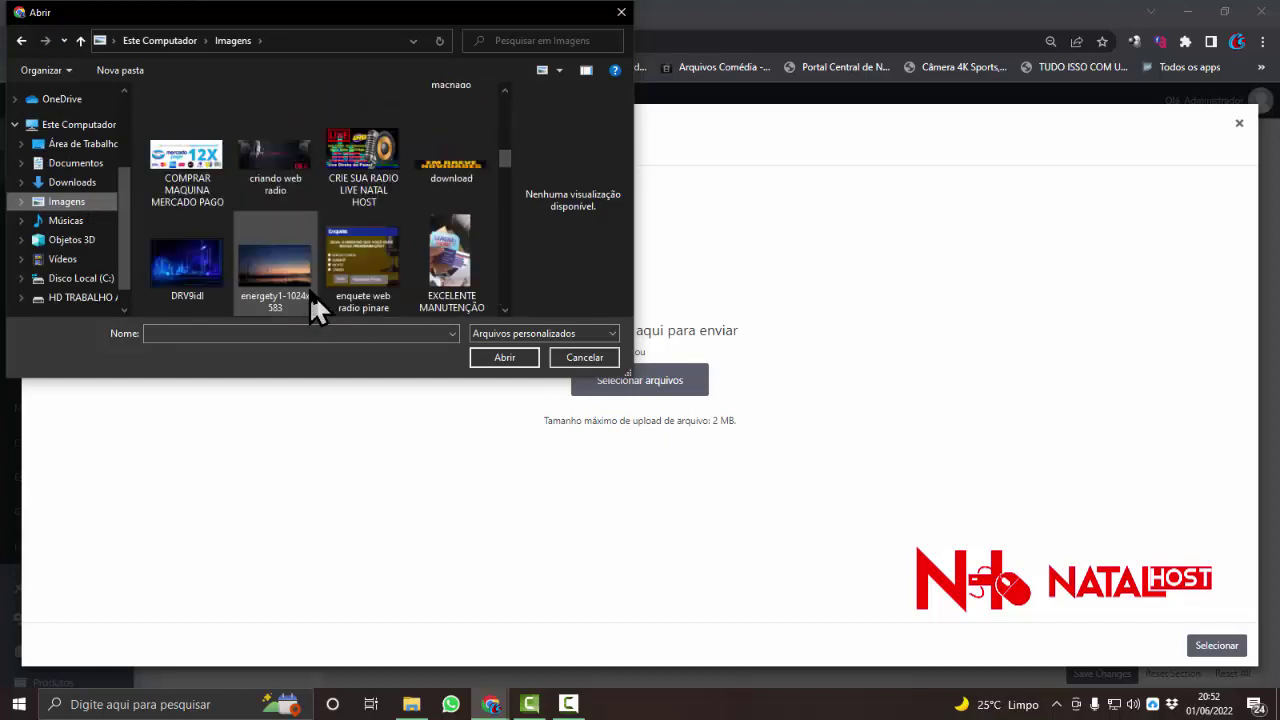
scroll(310, 291, "down", 1)
scroll(310, 291, "down", 1)
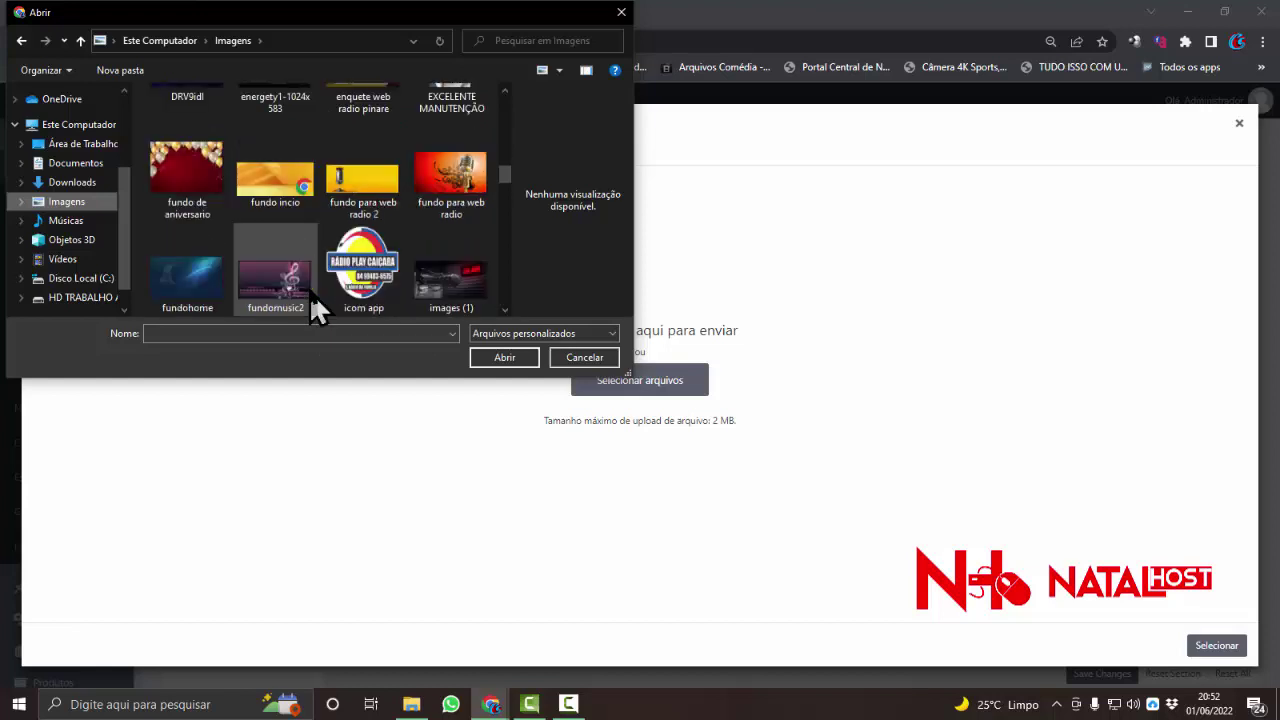
scroll(310, 291, "down", 1)
scroll(310, 291, "down", 1)
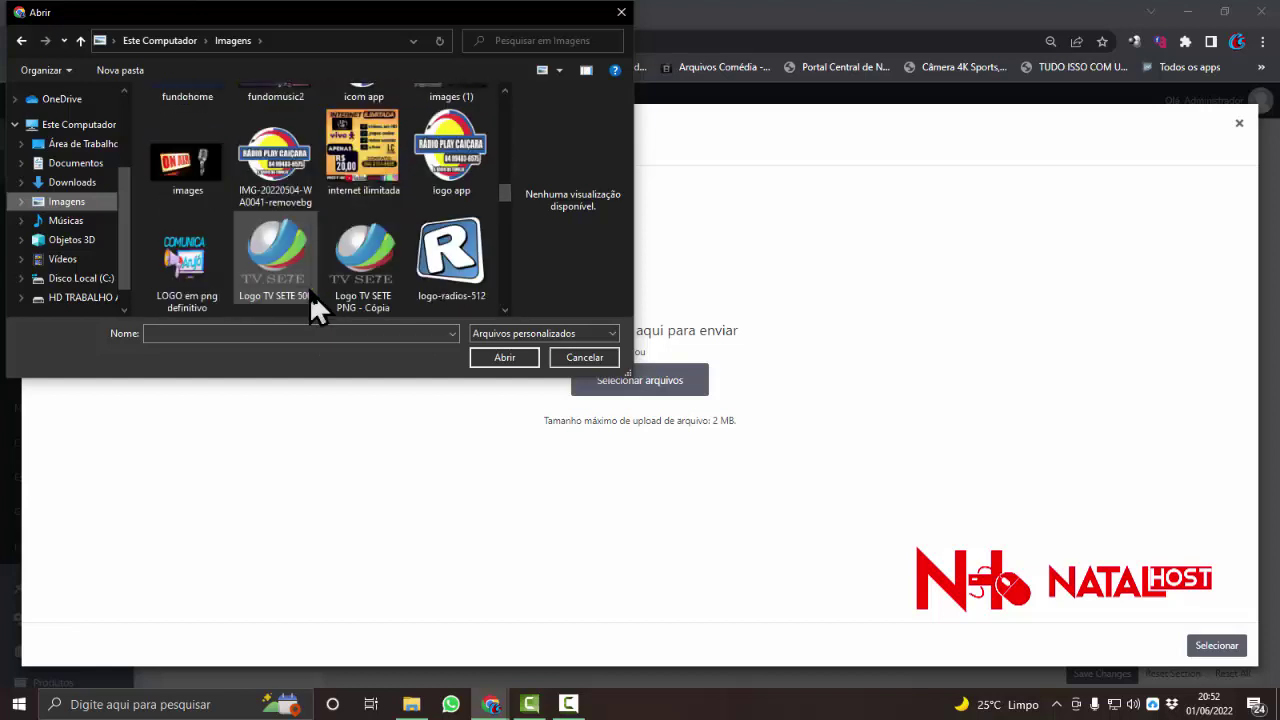
scroll(310, 291, "down", 1)
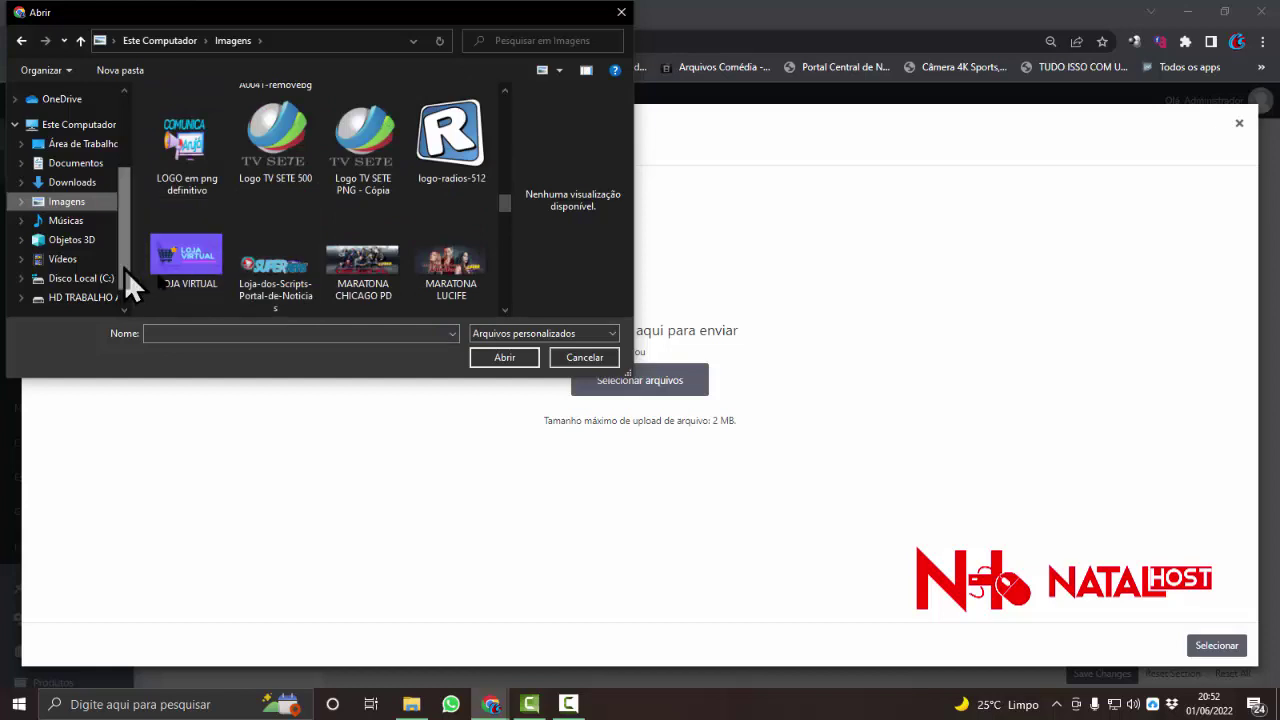
left_click(174, 277)
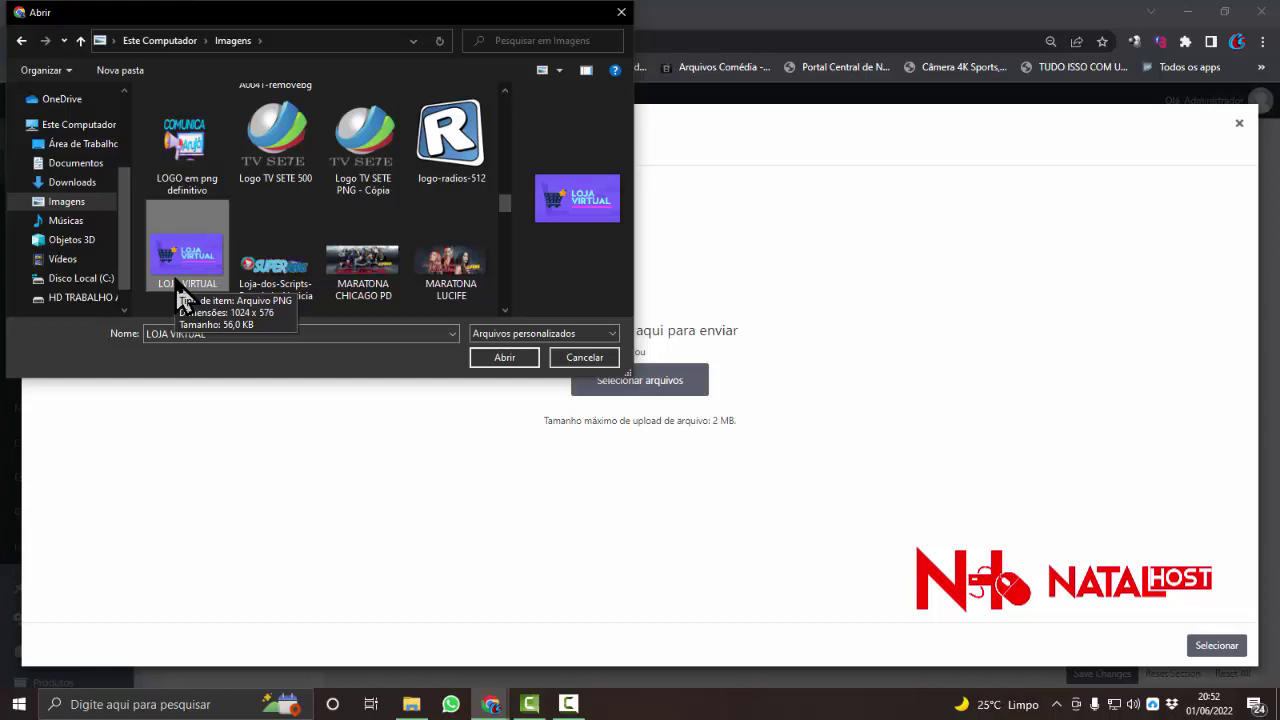
left_click(513, 360)
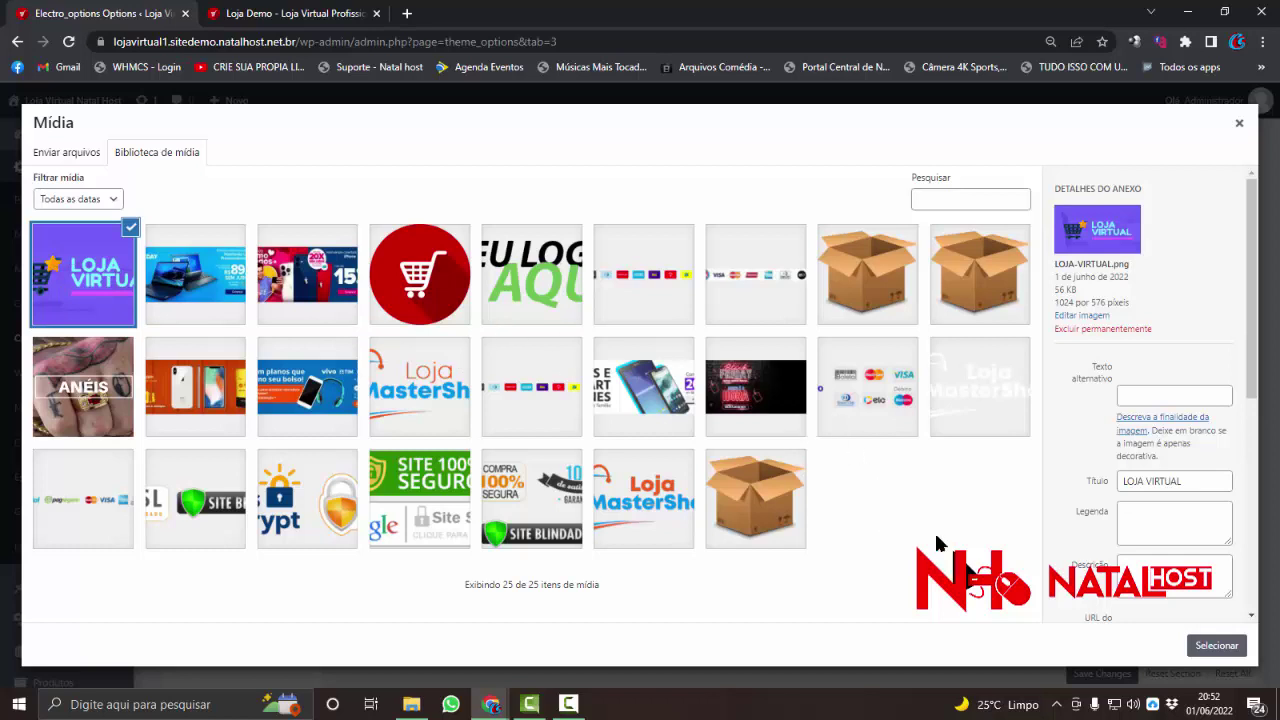
left_click(1214, 648)
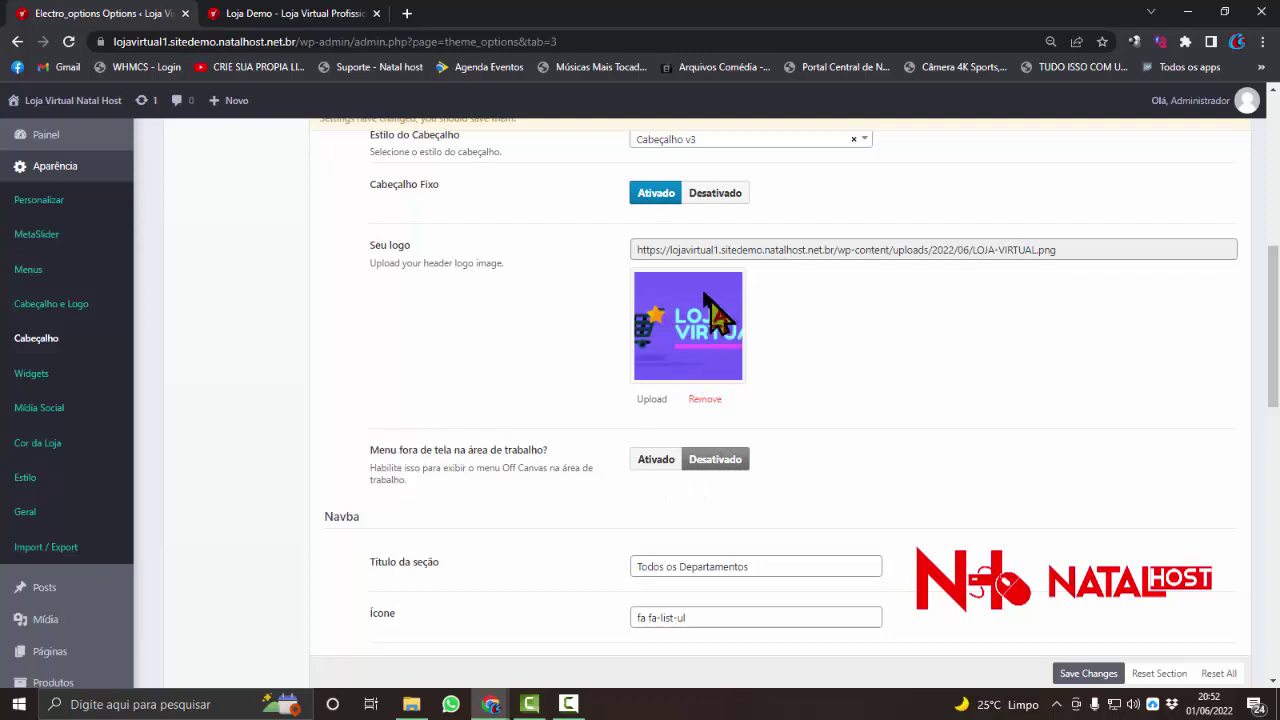
Translate the theme options page into Portuguese and save the header changes
scroll(694, 294, "down", 5)
scroll(580, 325, "down", 5)
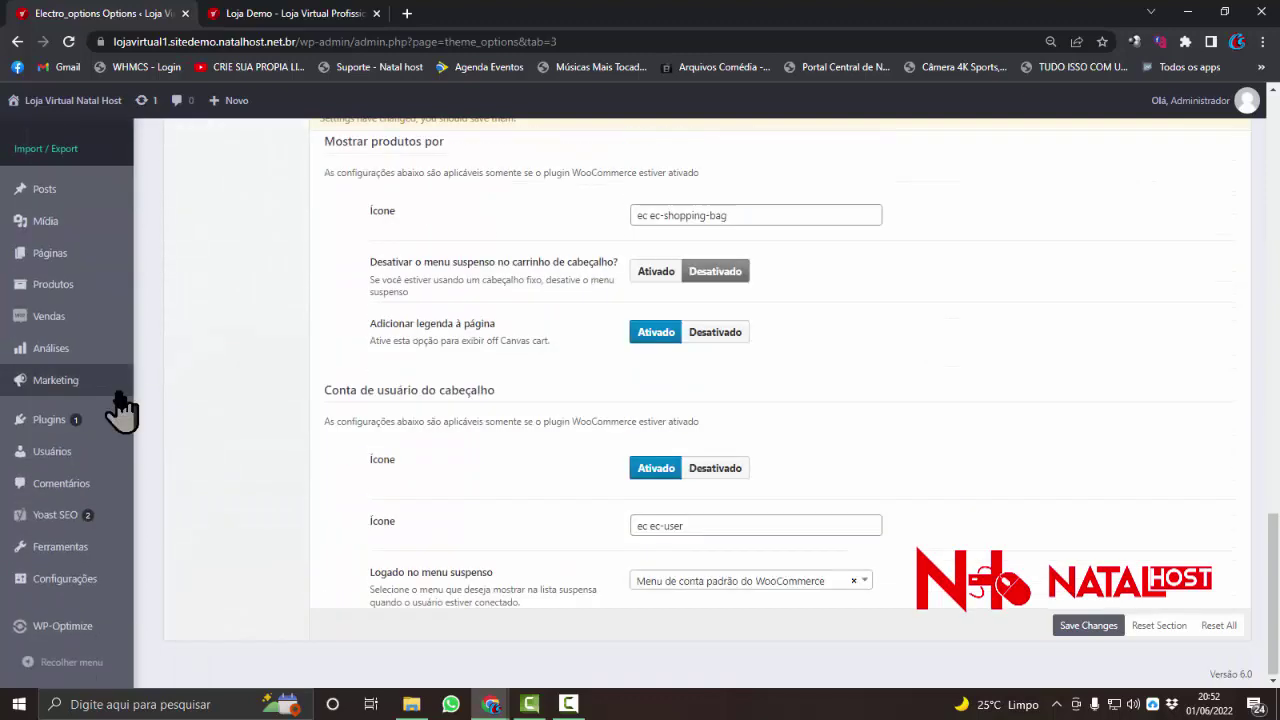
scroll(537, 430, "up", 15)
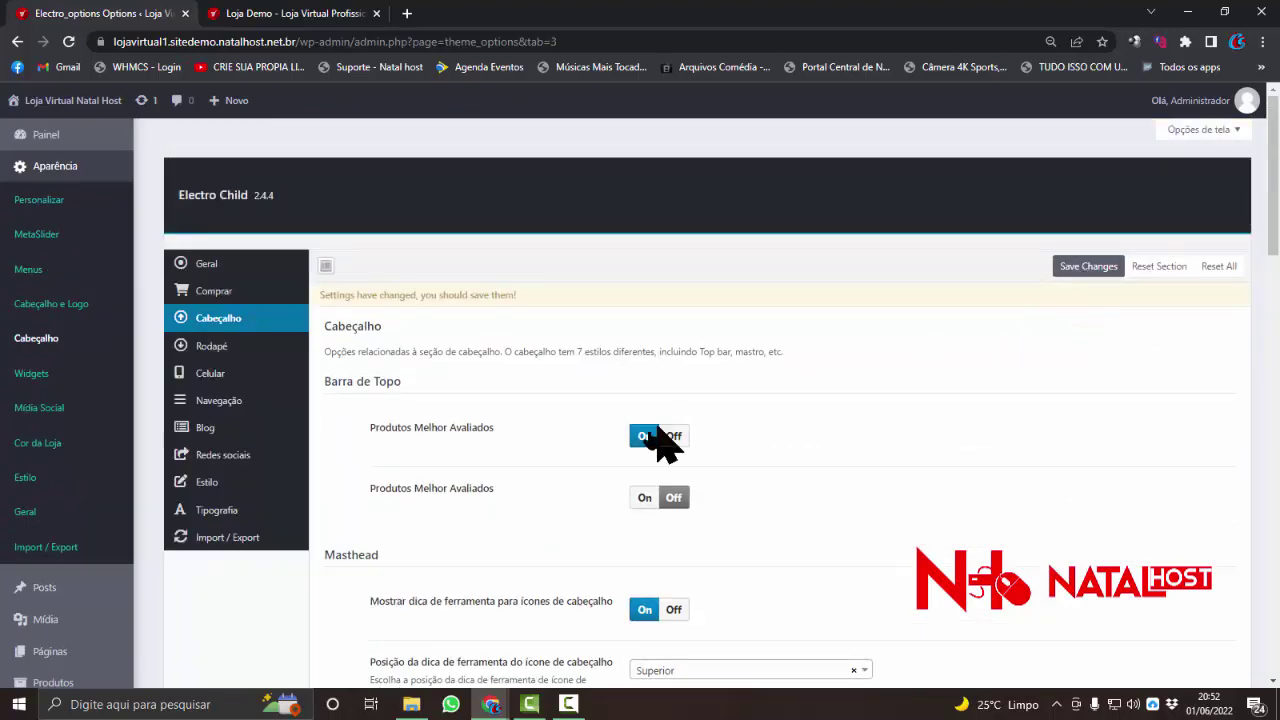
scroll(657, 445, "down", 6)
scroll(657, 445, "up", 6)
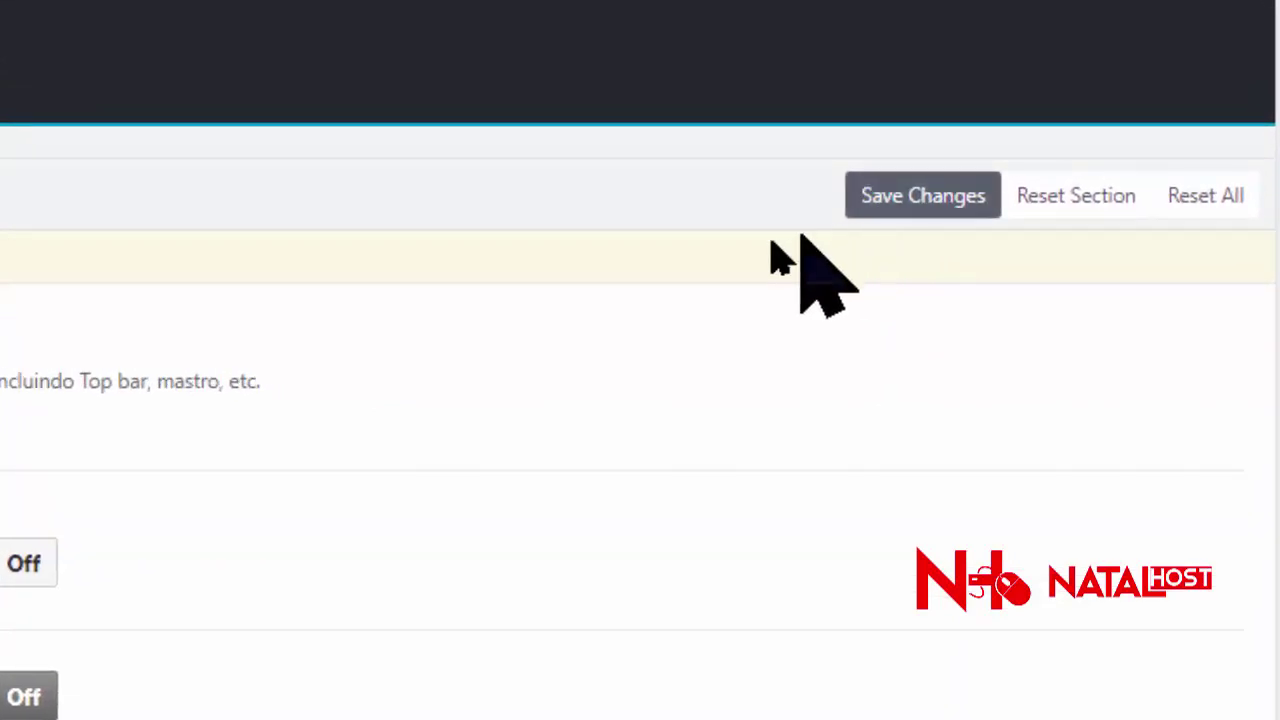
right_click(676, 214)
left_click(560, 251)
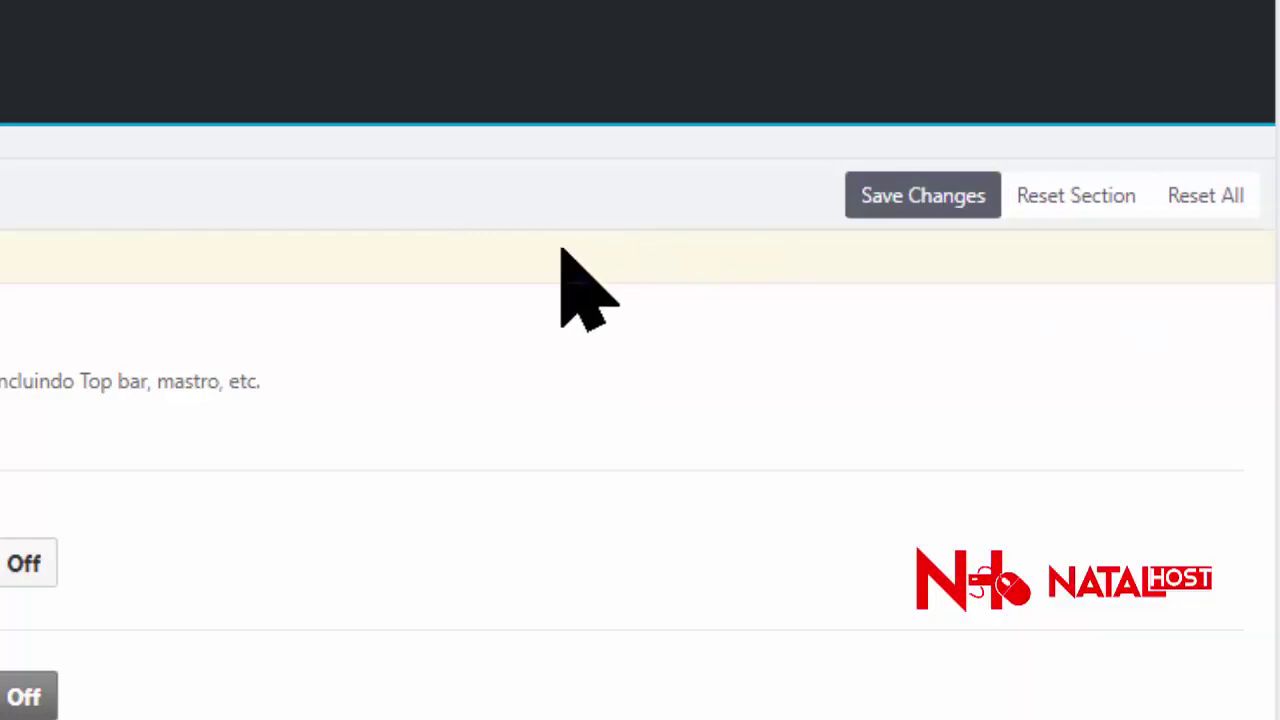
right_click(560, 251)
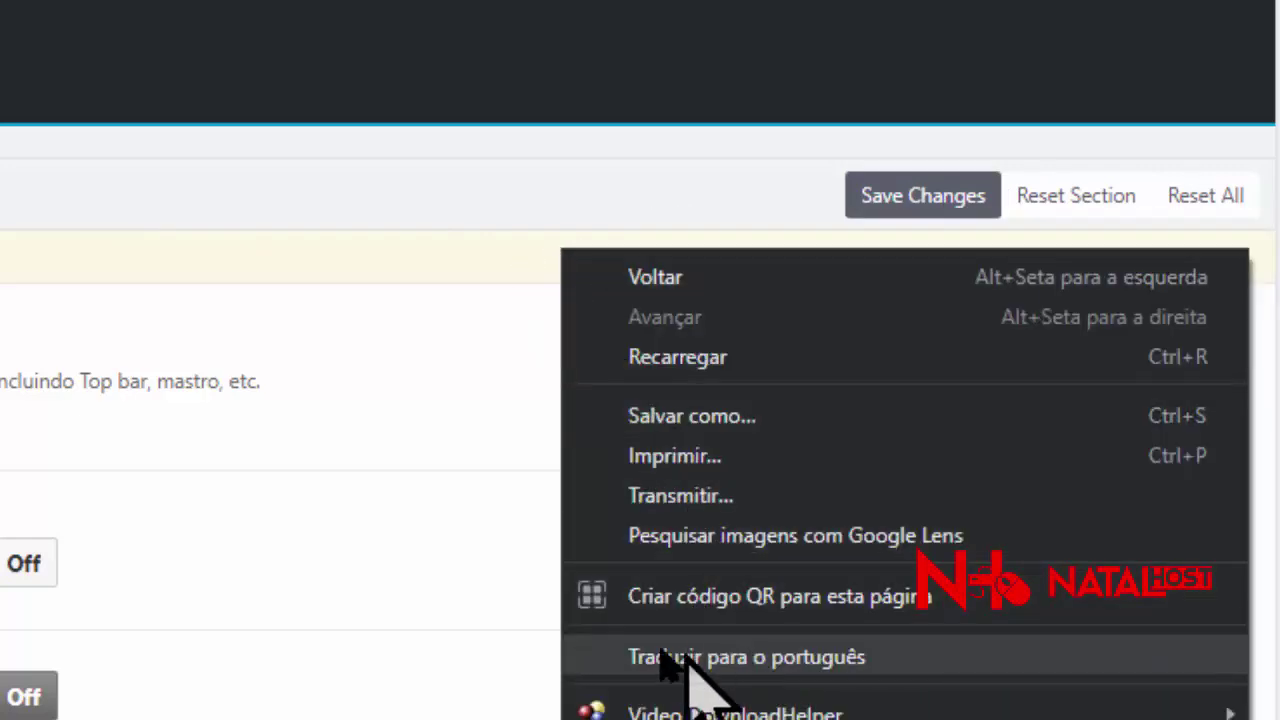
left_click(795, 660)
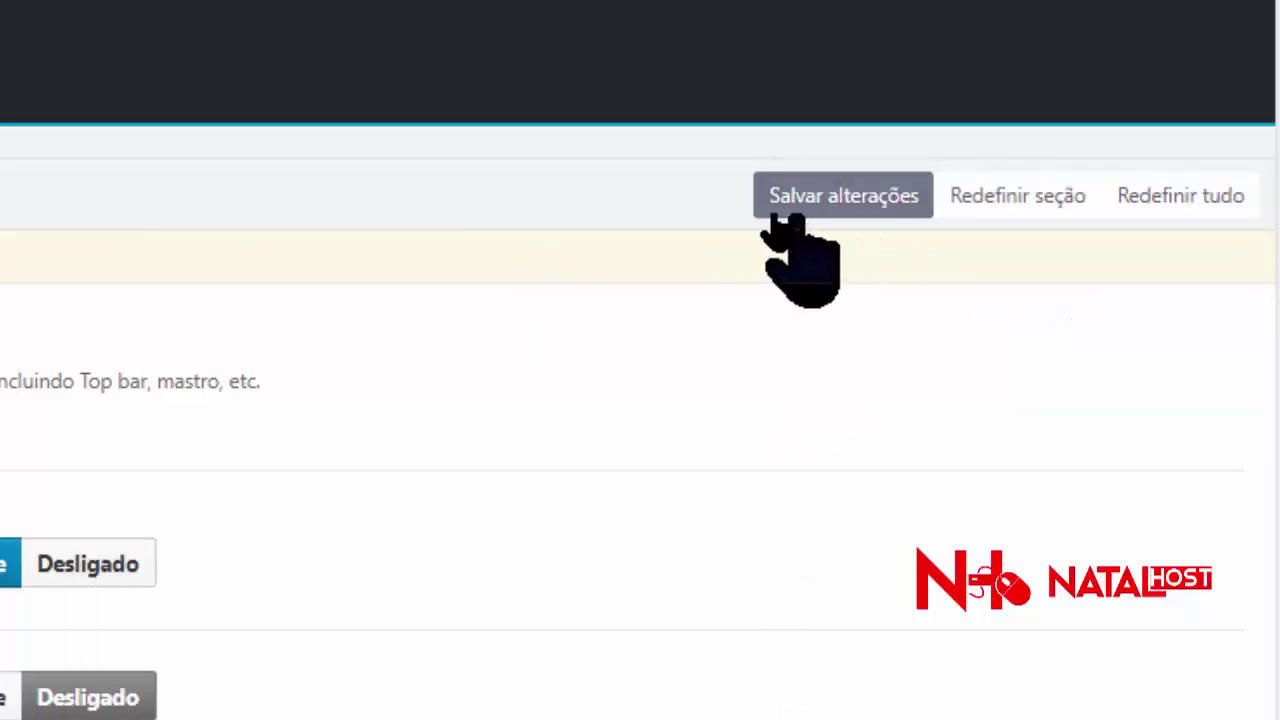
left_click(809, 199)
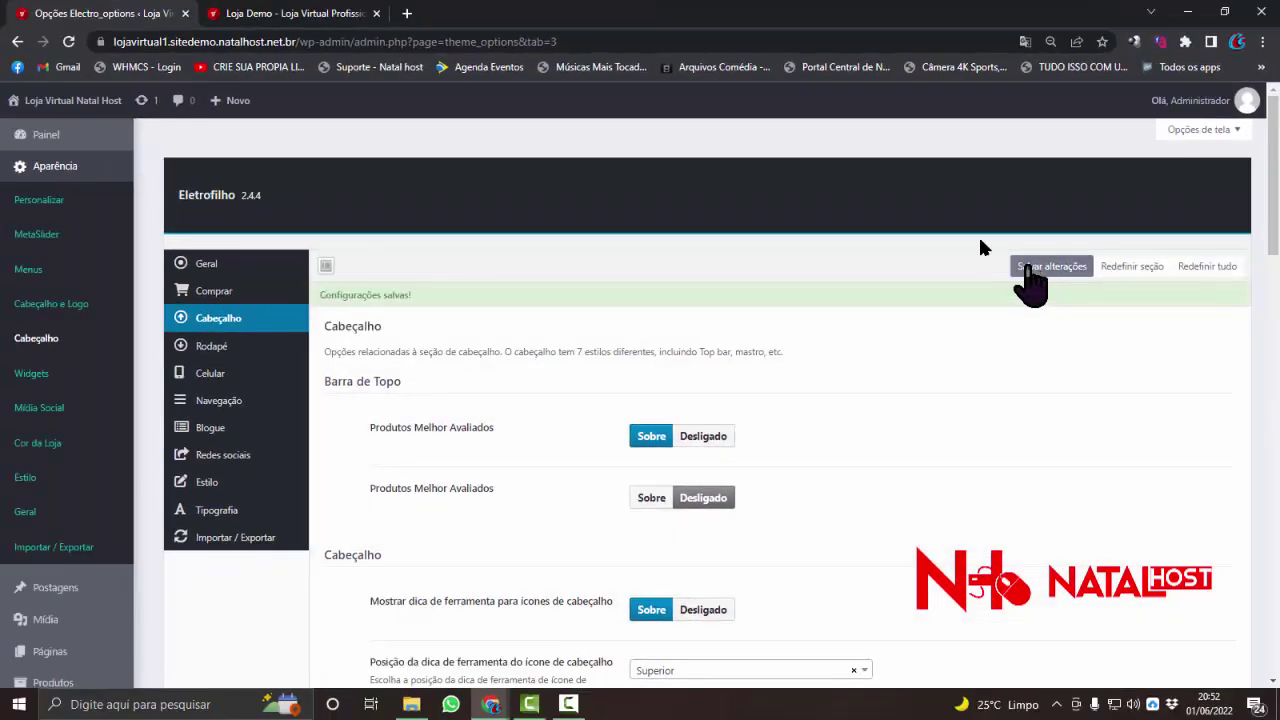
Reload the storefront's home page in its own tab to check the header logo
left_click(350, 12)
scroll(382, 110, "up", 4)
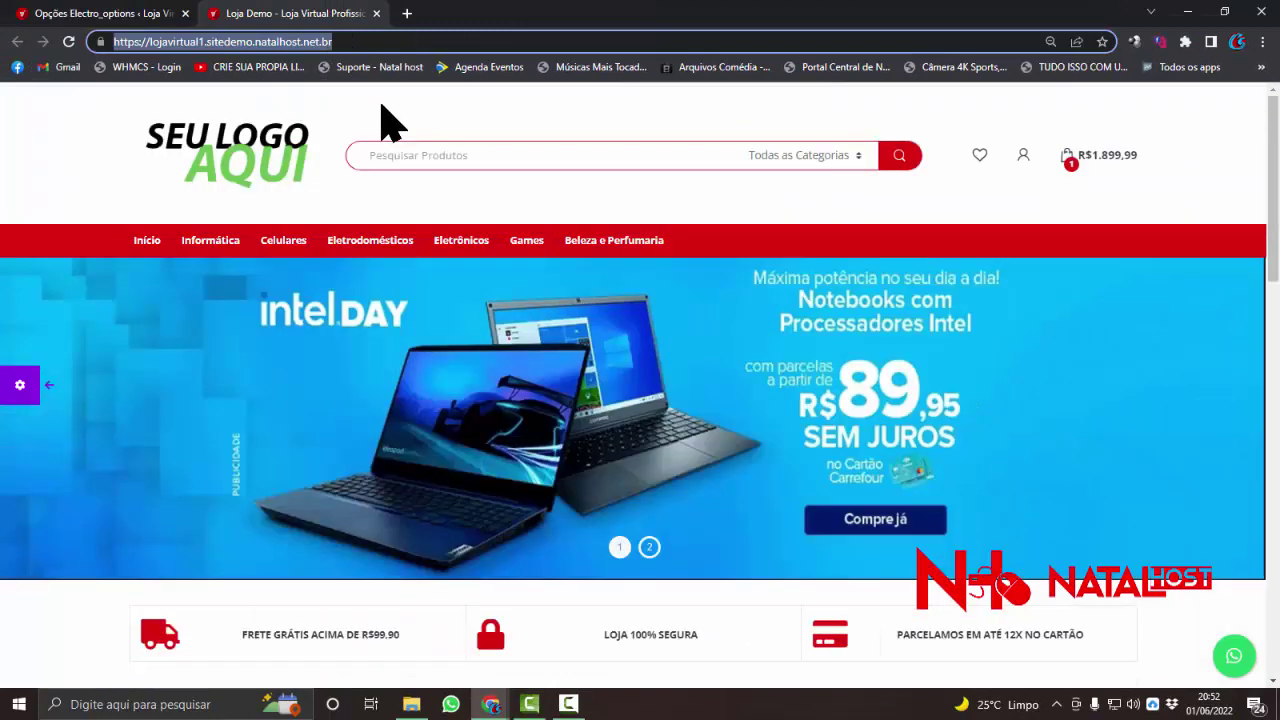
left_click(380, 42)
triple_click(380, 42)
key("Return")
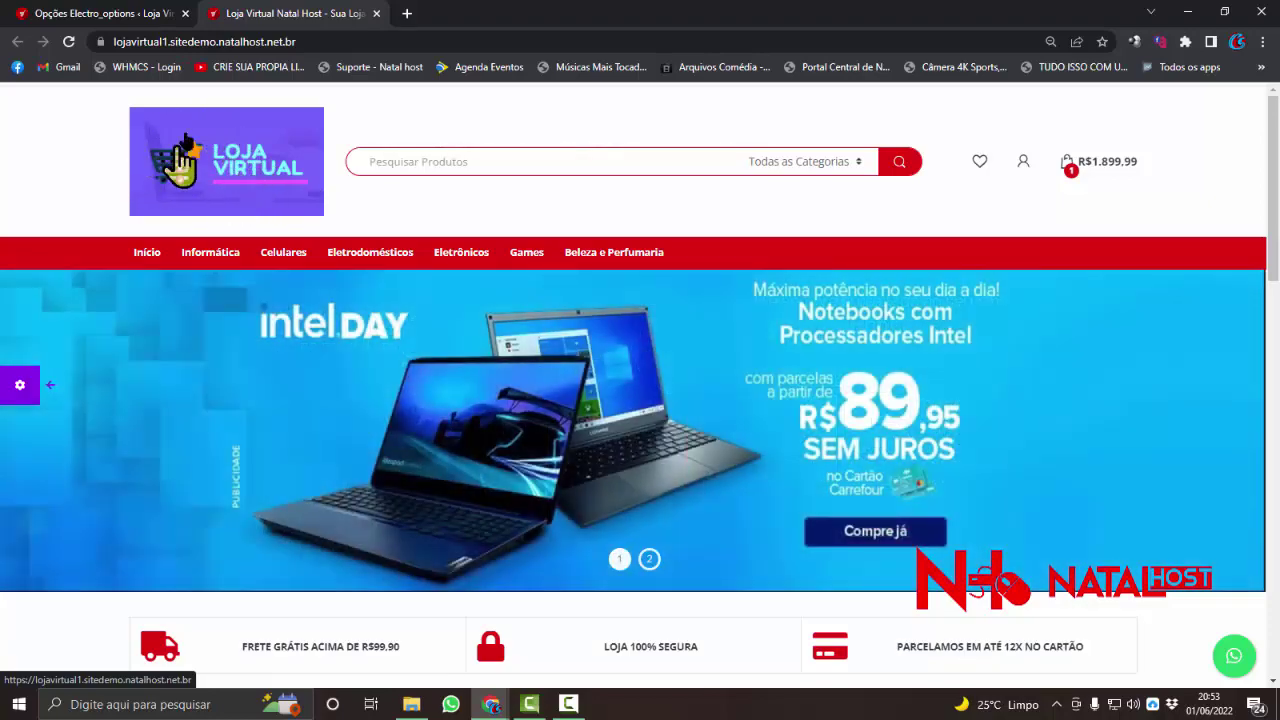
Compare the theme's Cabeçalho settings, from Barra de Topo to Seu logo, with the storefront's header and home page sections
left_click(107, 16)
scroll(519, 368, "down", 2)
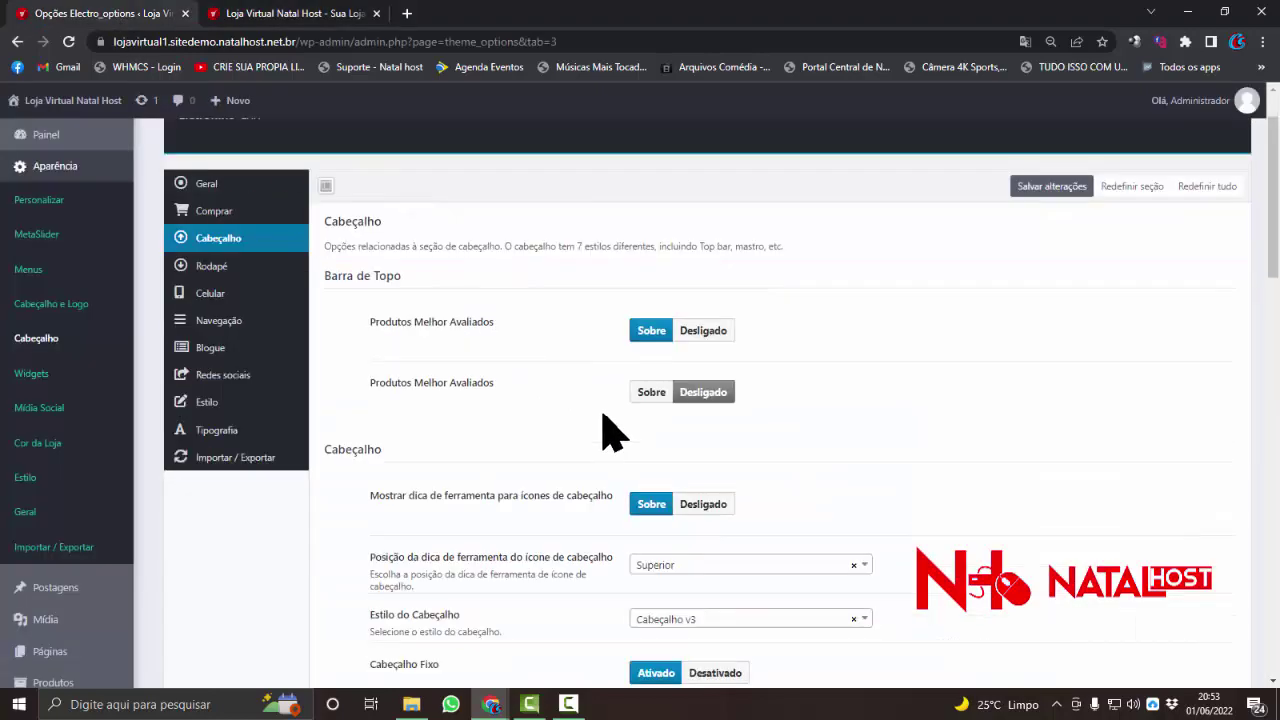
left_click(297, 14)
left_click(80, 14)
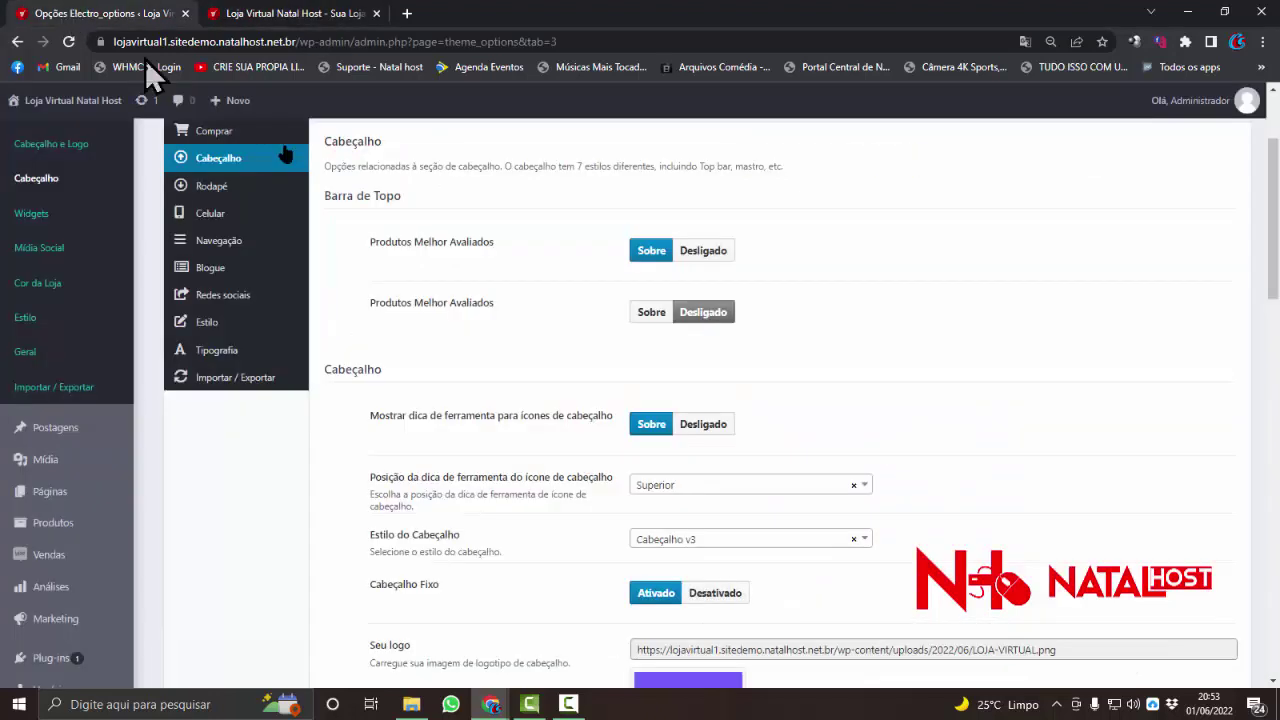
scroll(575, 460, "down", 1)
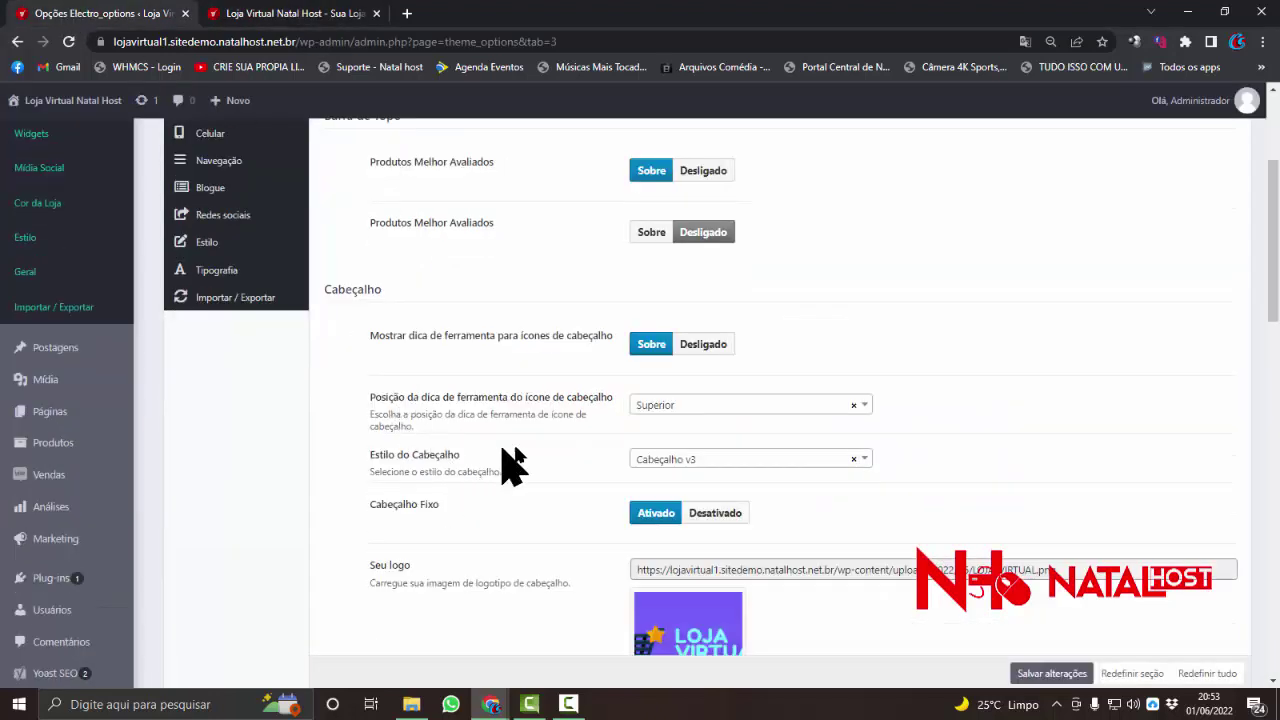
scroll(513, 463, "down", 1)
scroll(460, 455, "down", 1)
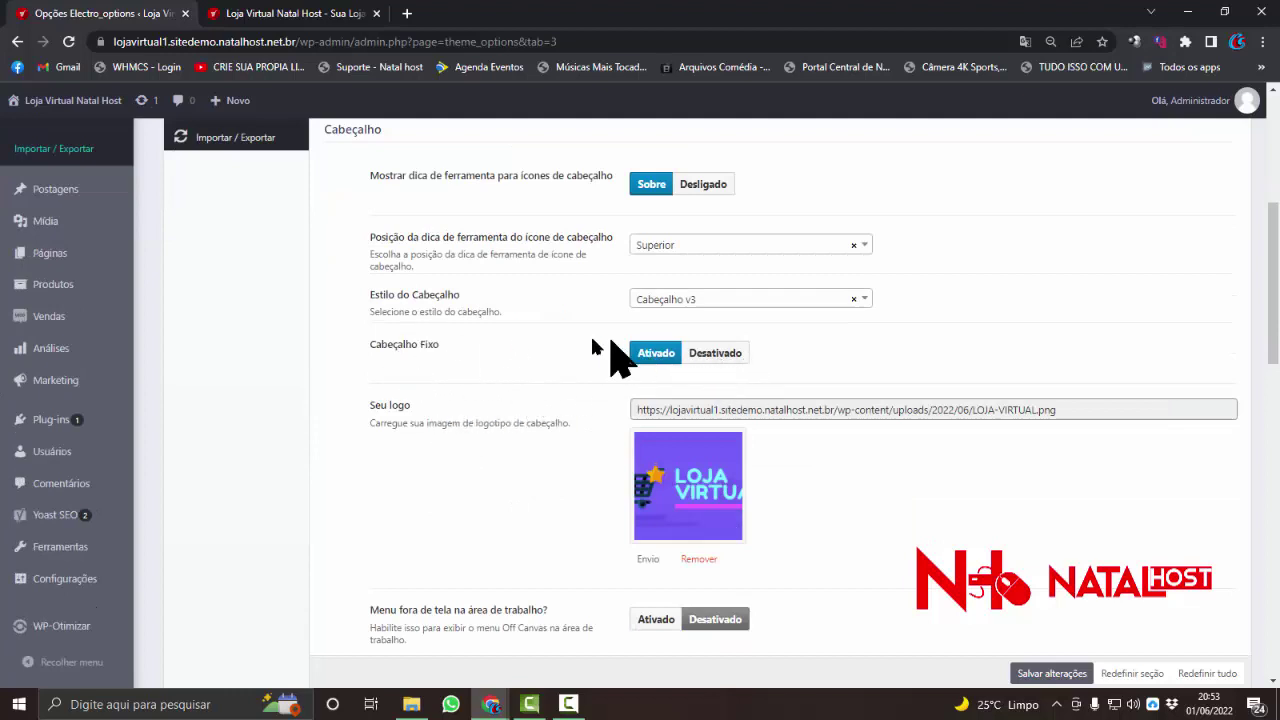
left_click(329, 14)
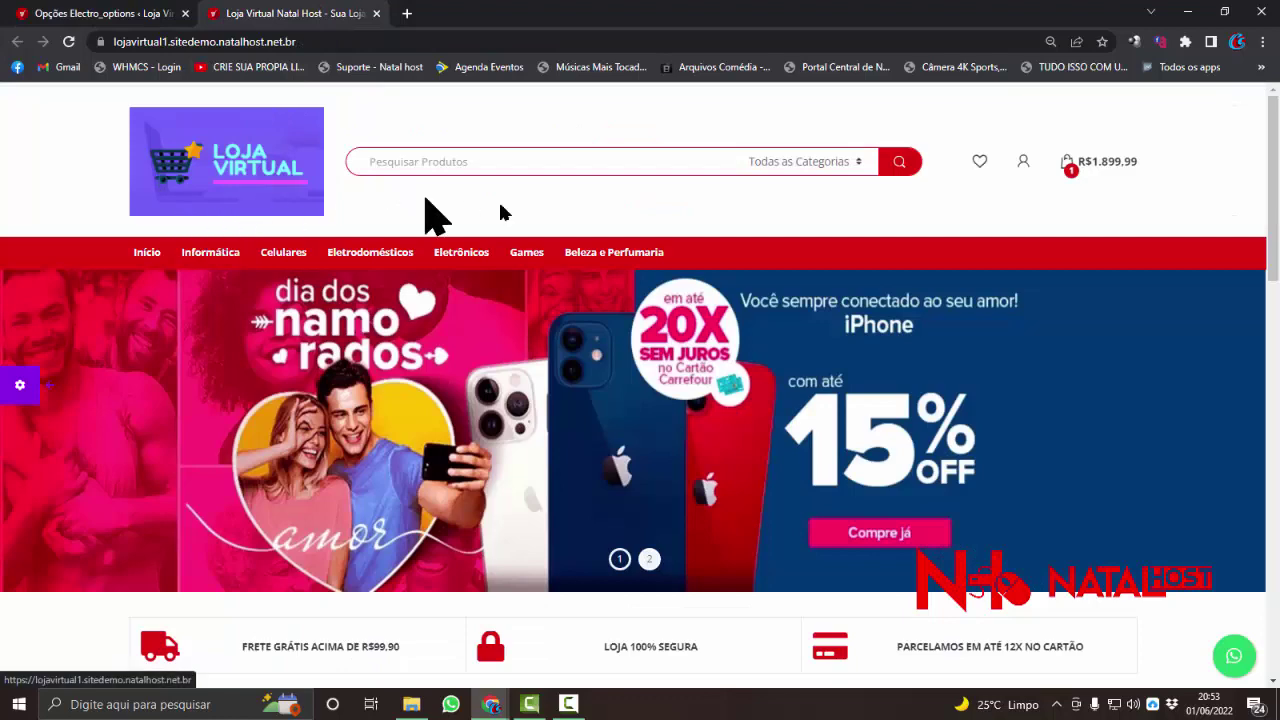
scroll(646, 301, "down", 3)
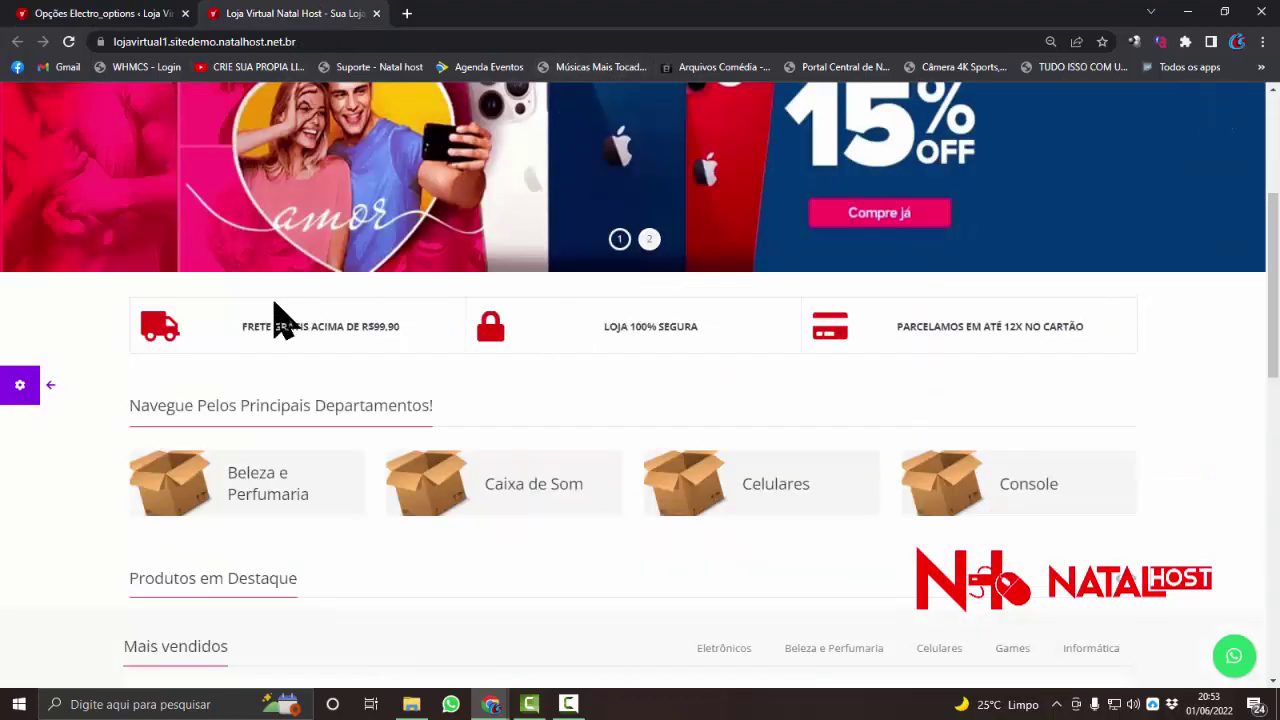
Open the theme's Estilo options and review the predefined color scheme and custom primary and text color settings
left_click(160, 15)
scroll(385, 278, "up", 3)
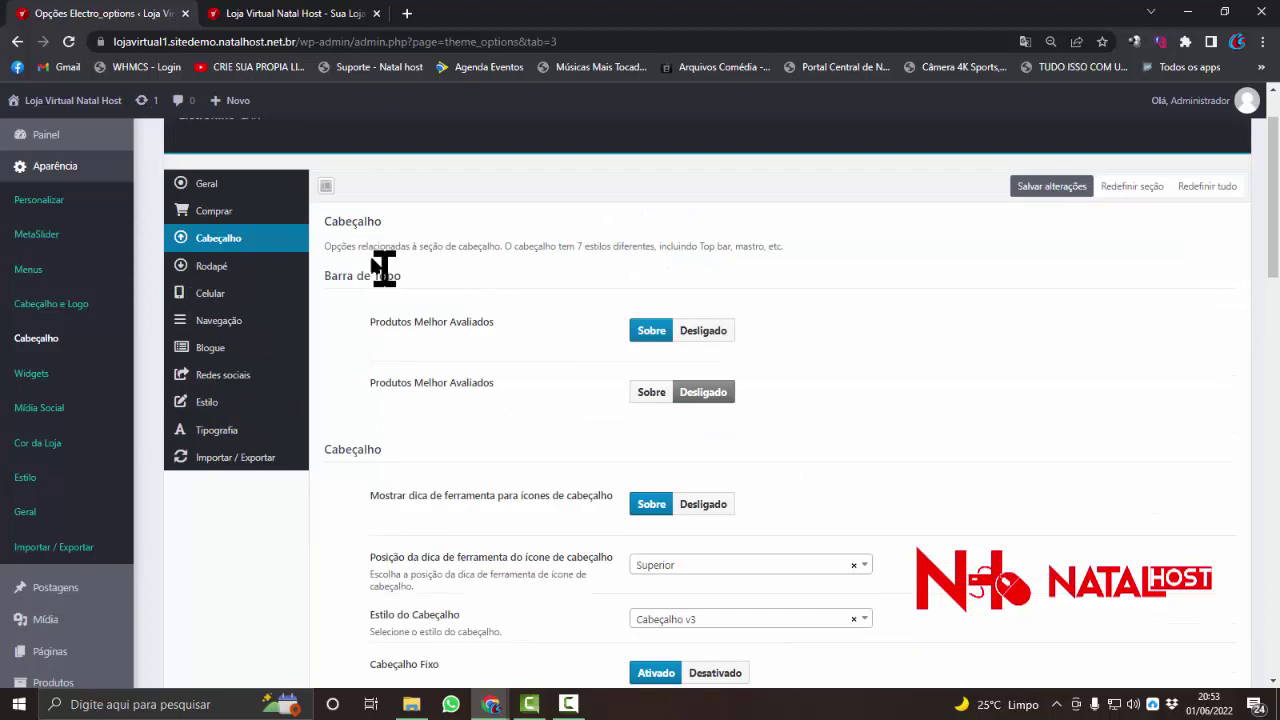
left_click(222, 414)
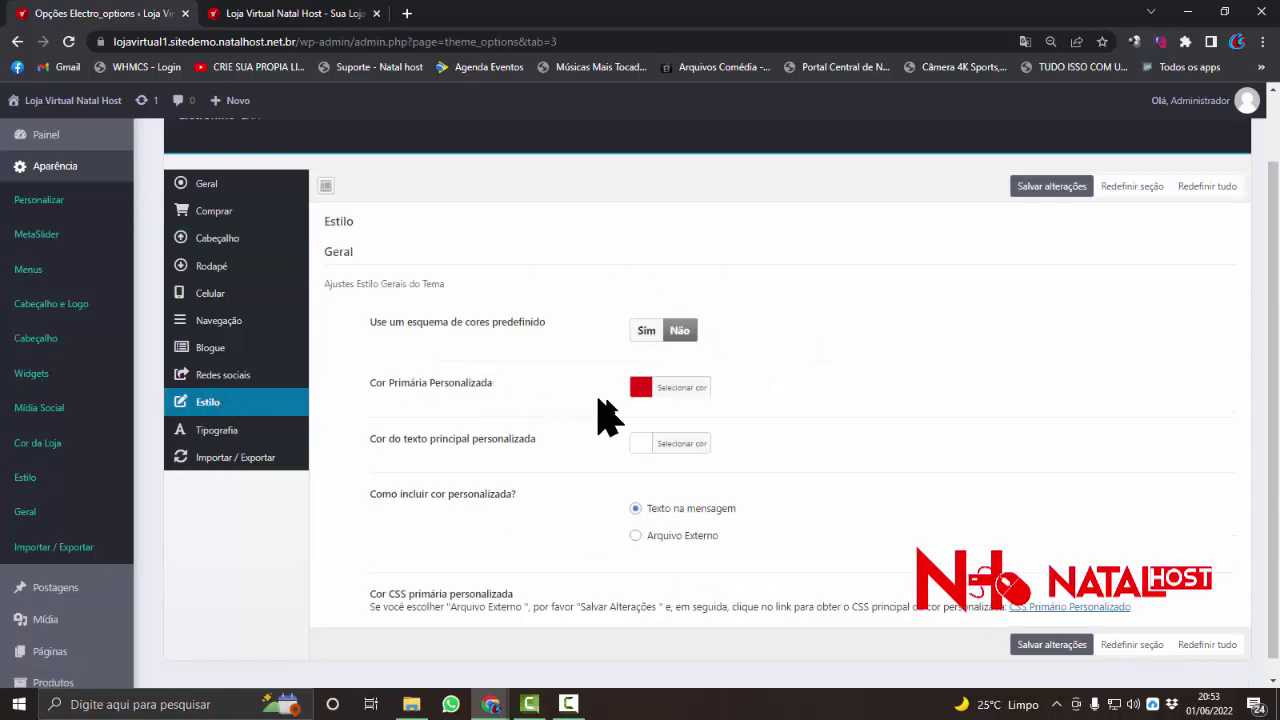
scroll(386, 300, "up", 2)
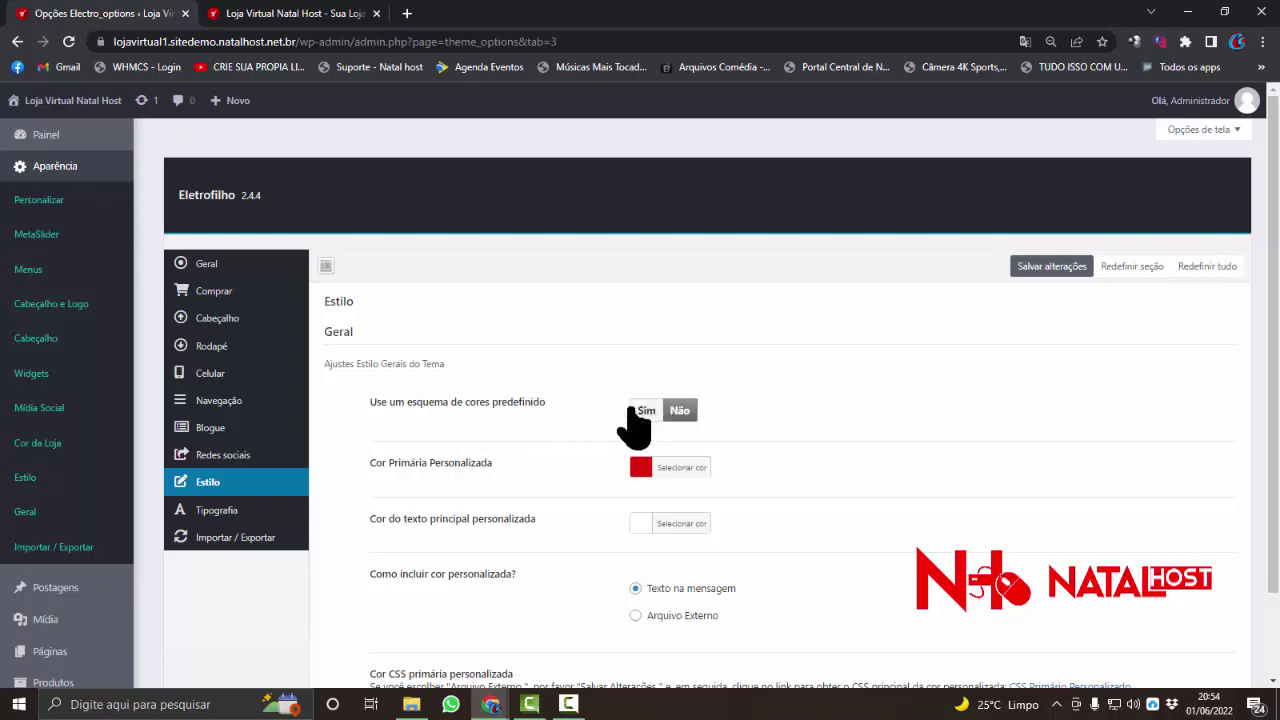
scroll(630, 420, "down", 1)
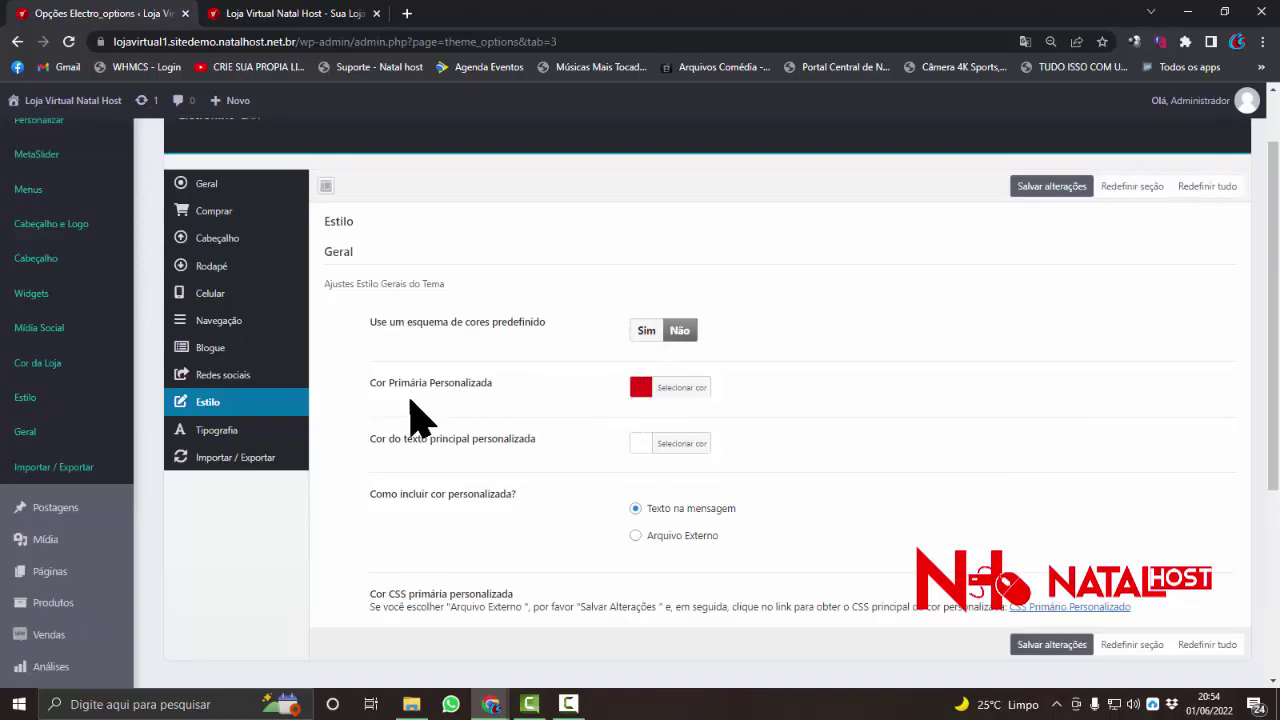
Set the theme's Cor Primária Personalizada to blue #0f0cb5 and save the style changes
left_click(641, 395)
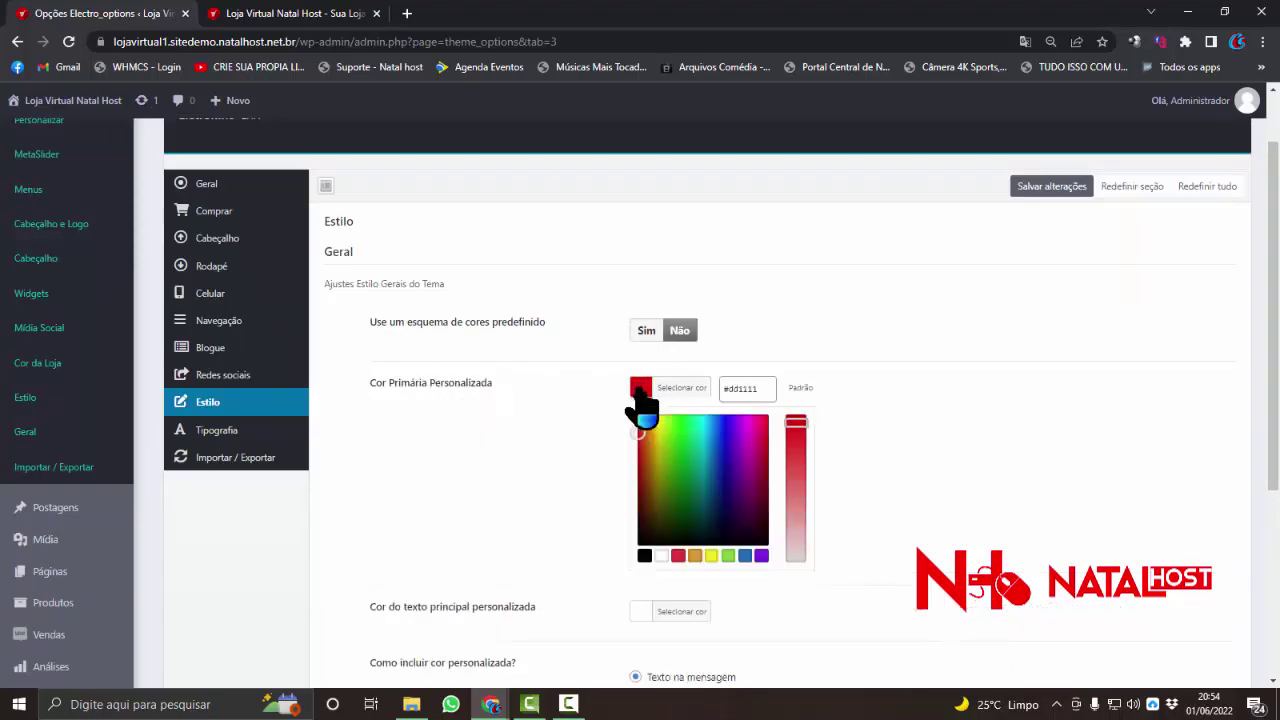
left_click(724, 451)
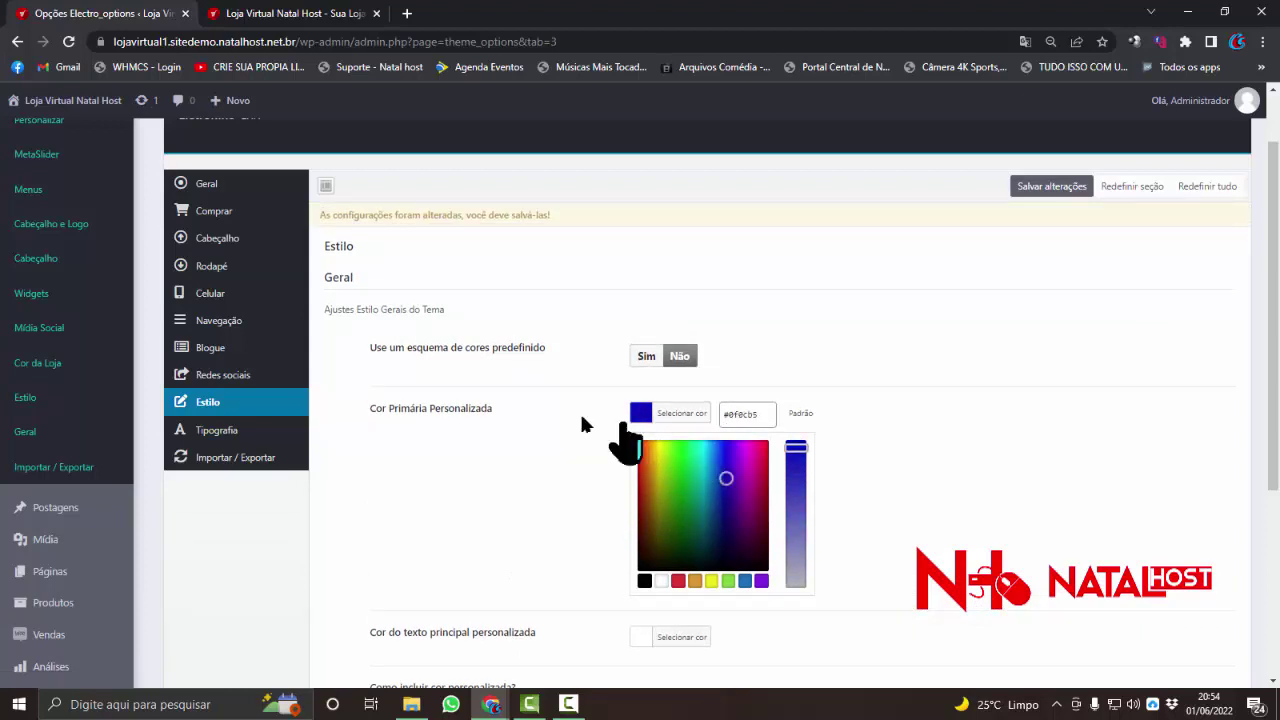
left_click(497, 392)
scroll(497, 392, "down", 2)
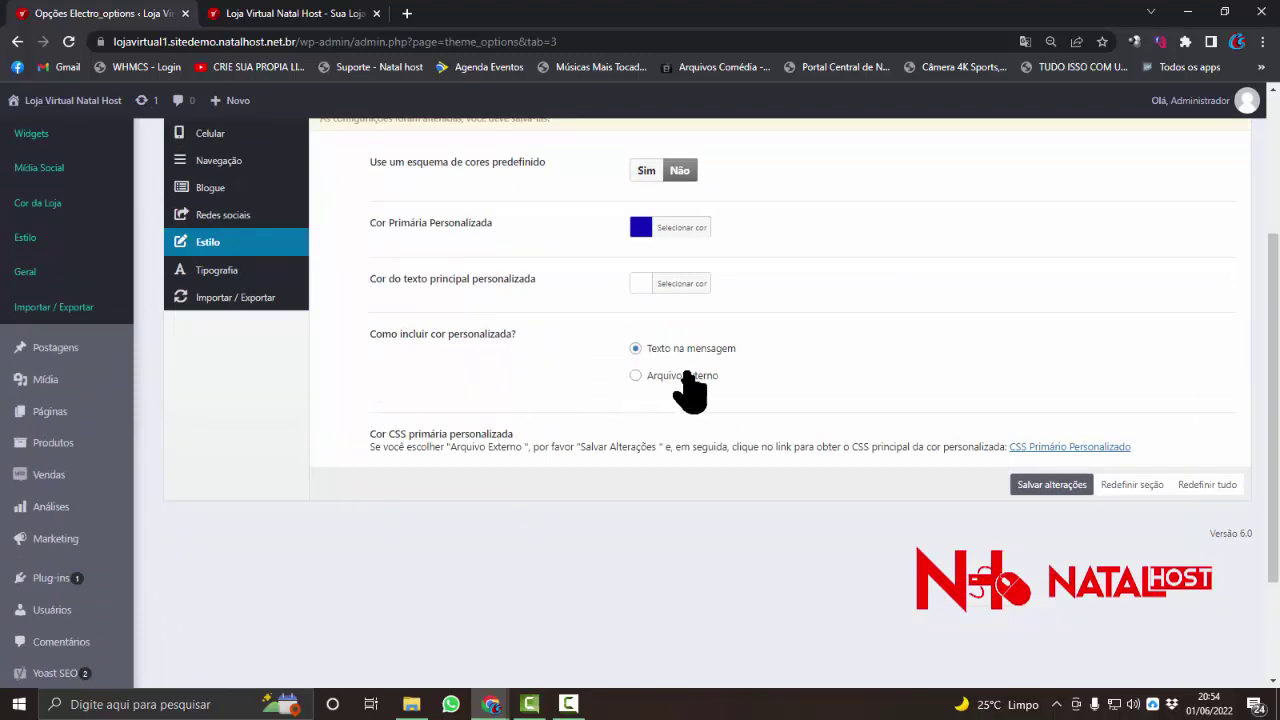
scroll(600, 402, "down", 1)
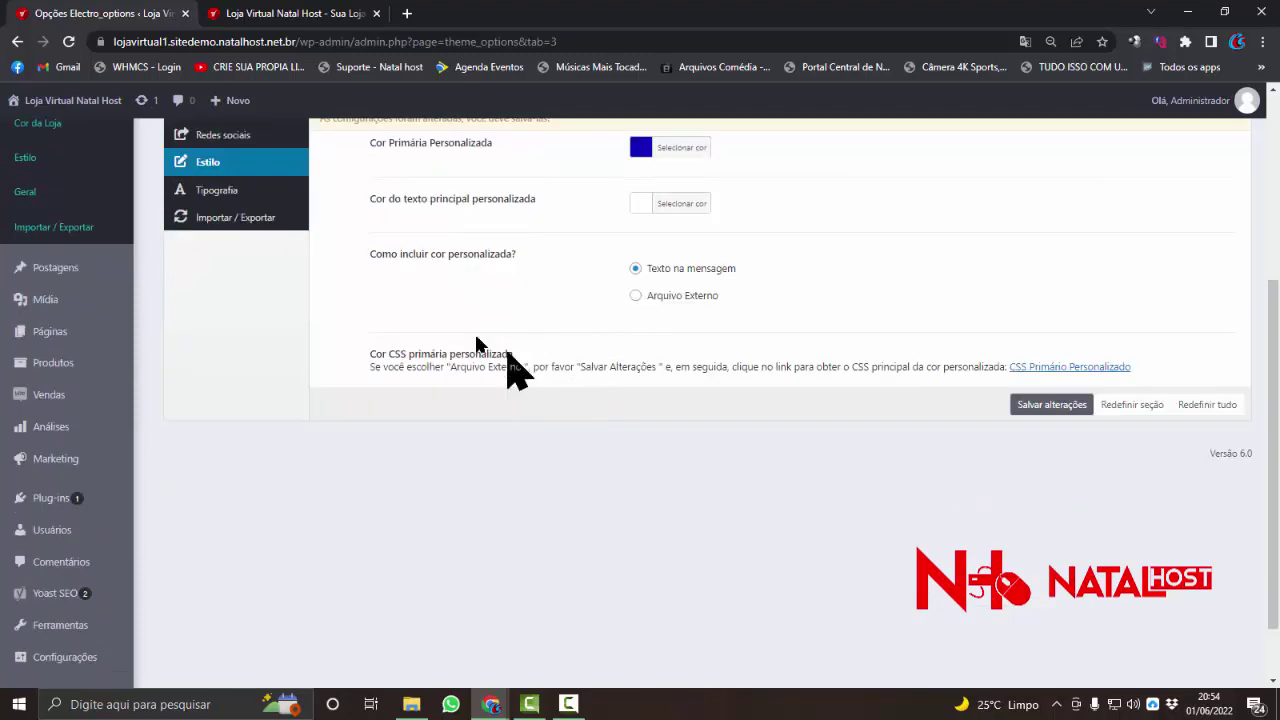
scroll(429, 363, "up", 3)
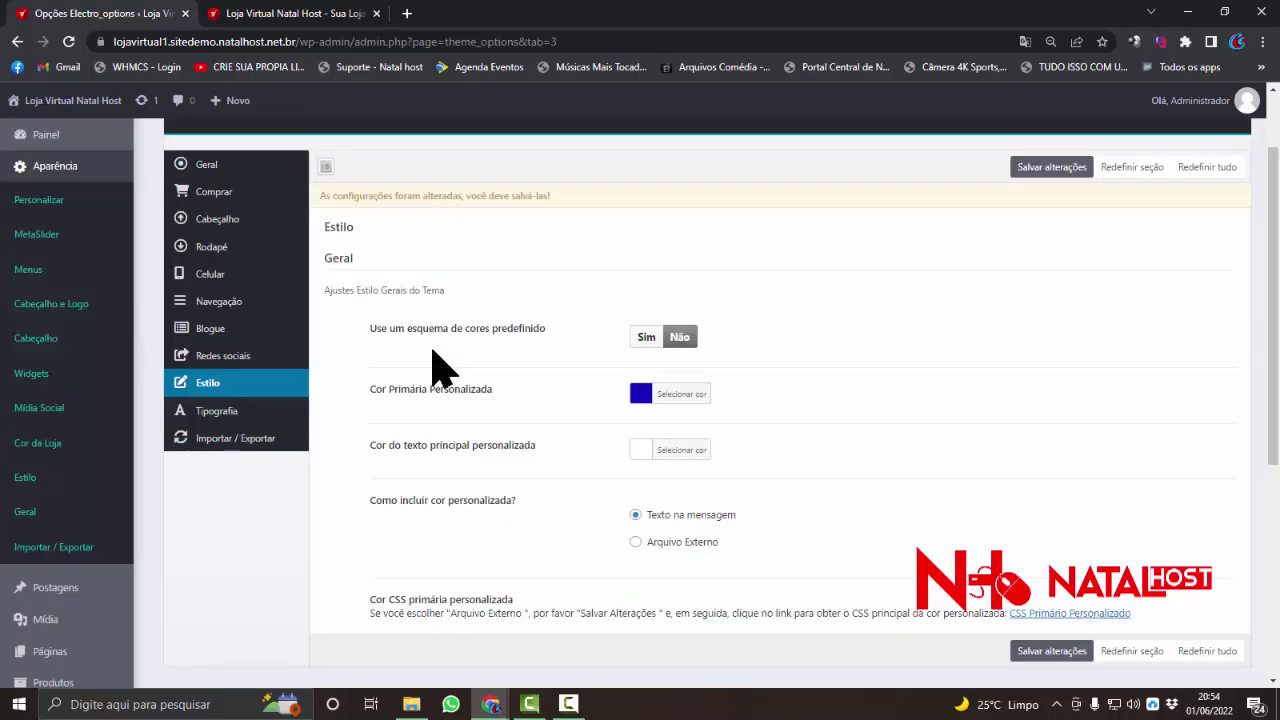
scroll(560, 340, "down", 3)
scroll(527, 330, "up", 3)
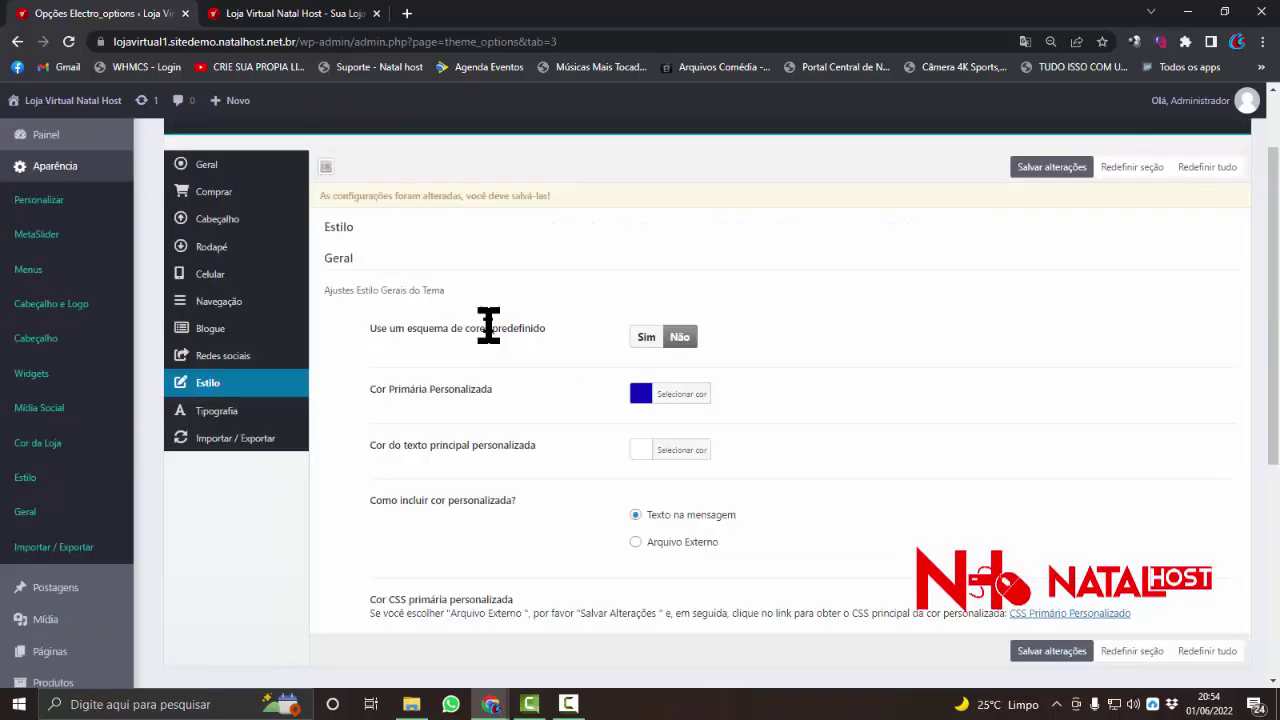
scroll(630, 395, "up", 1)
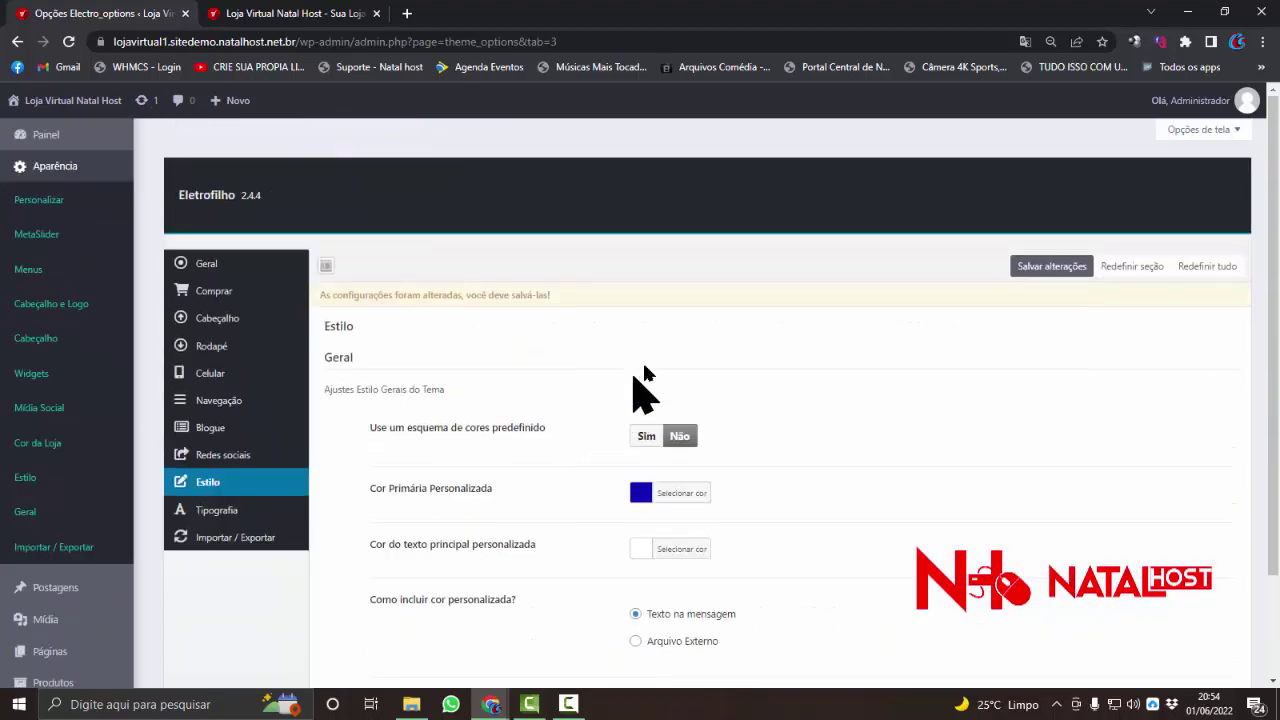
left_click(1068, 274)
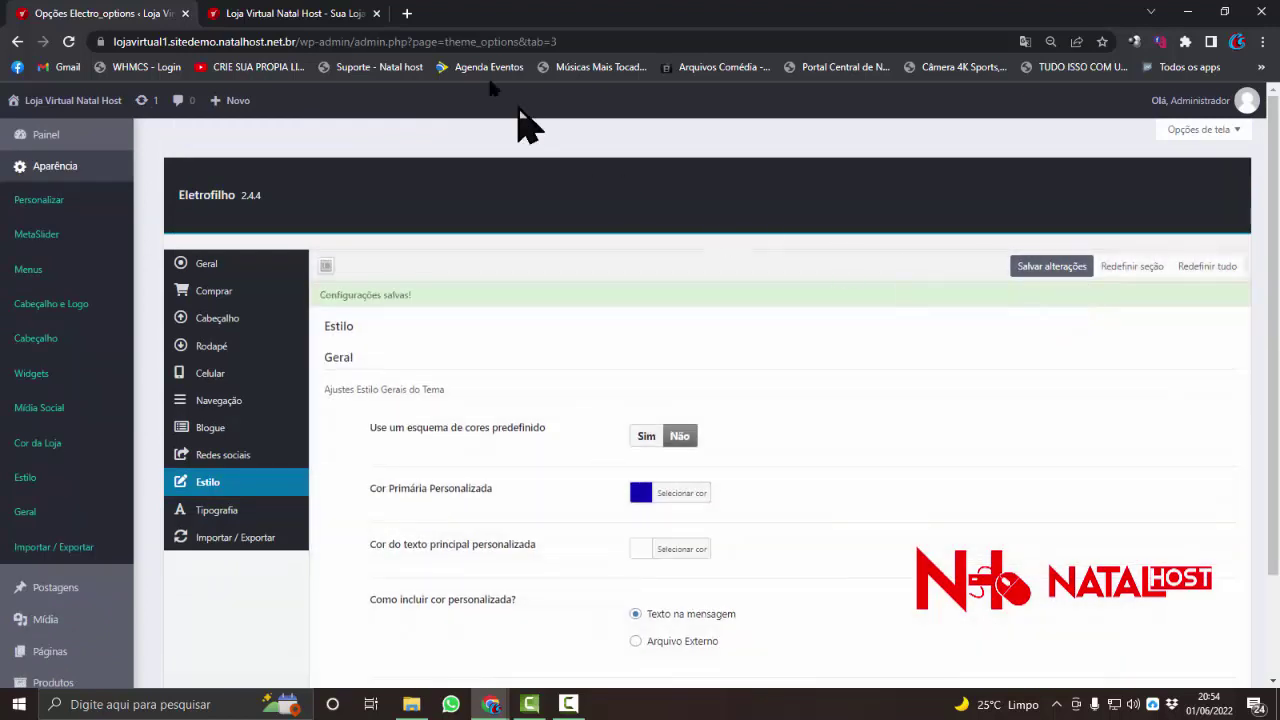
Reload the storefront's home page in its own tab and check the primary color on the header, menu bar and icons
left_click(320, 15)
left_click(322, 40)
key("Return")
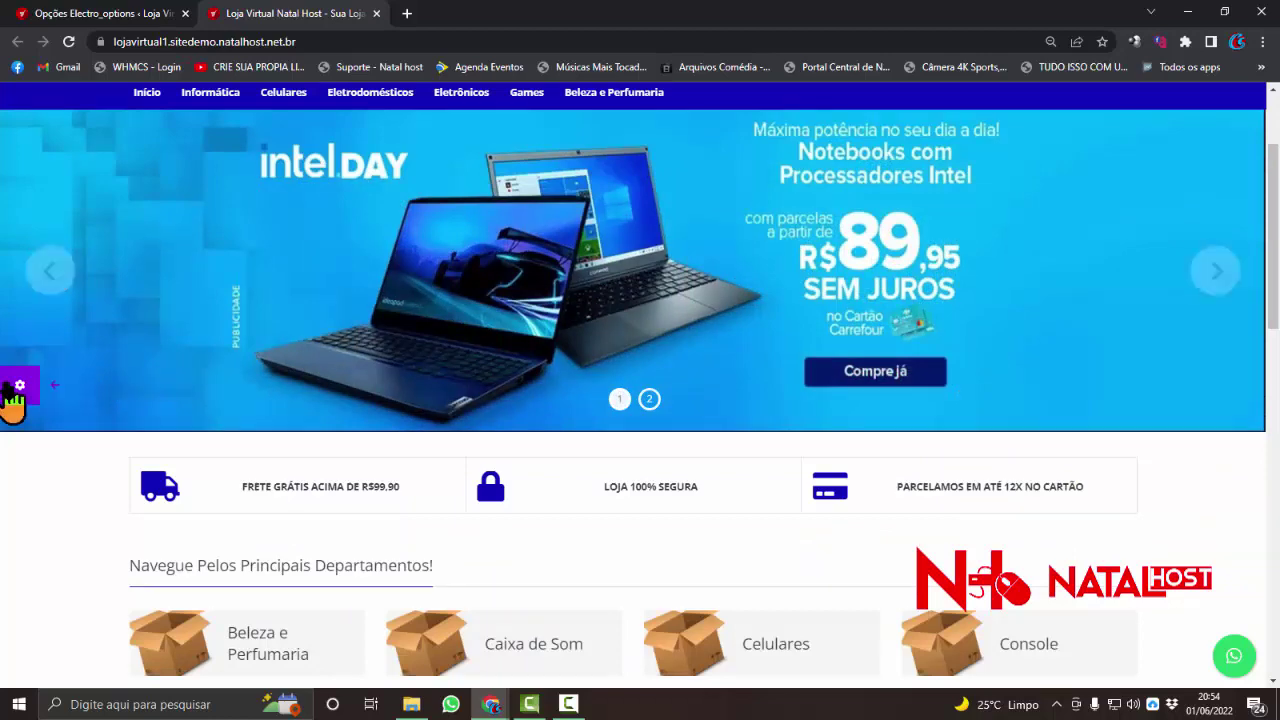
scroll(128, 371, "up", 2)
scroll(400, 391, "down", 1)
scroll(394, 386, "up", 1)
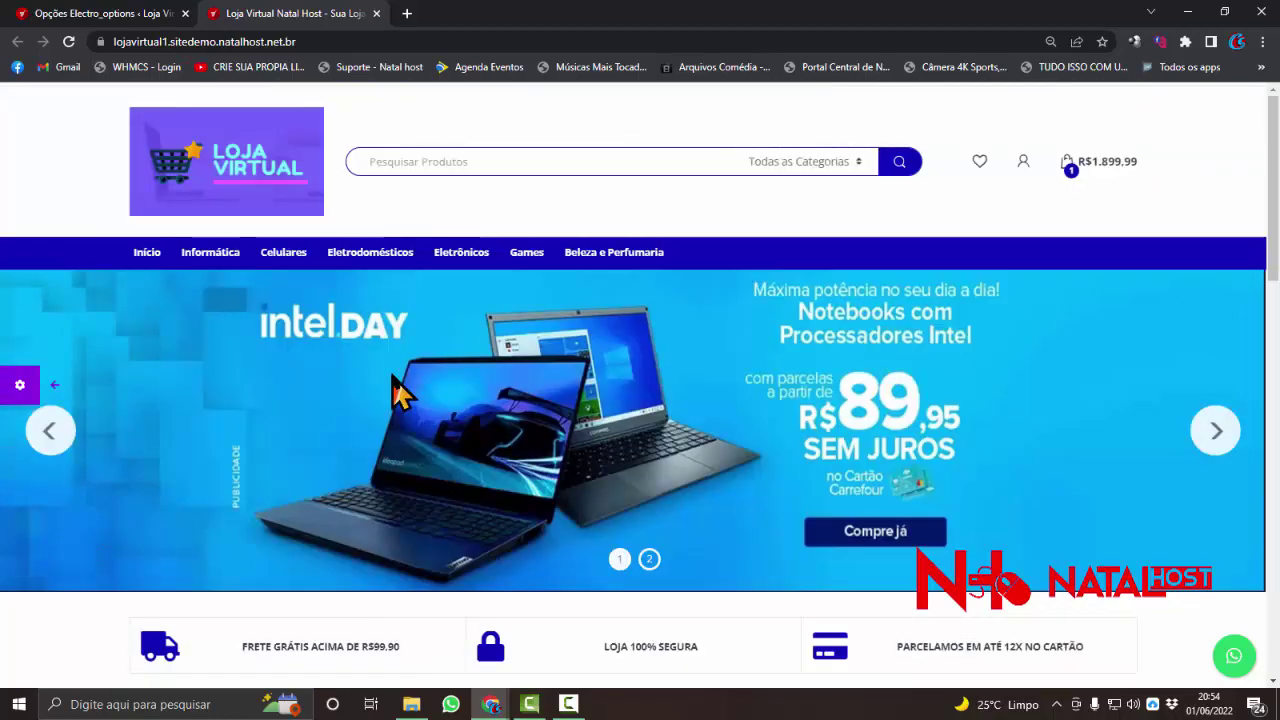
Return to the theme options and review the Cabeçalho settings from Barra de Topo through Seu logo, Navba and Pesquisa de cabeçalho
left_click(160, 15)
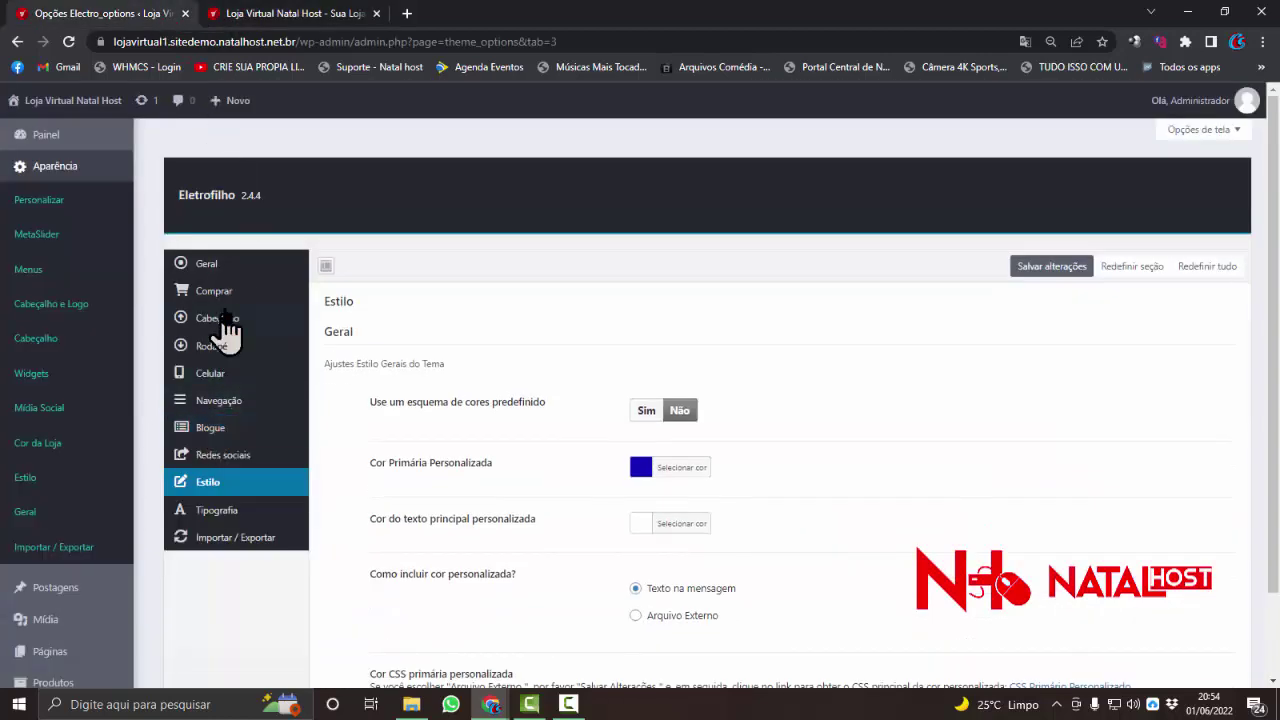
left_click(264, 320)
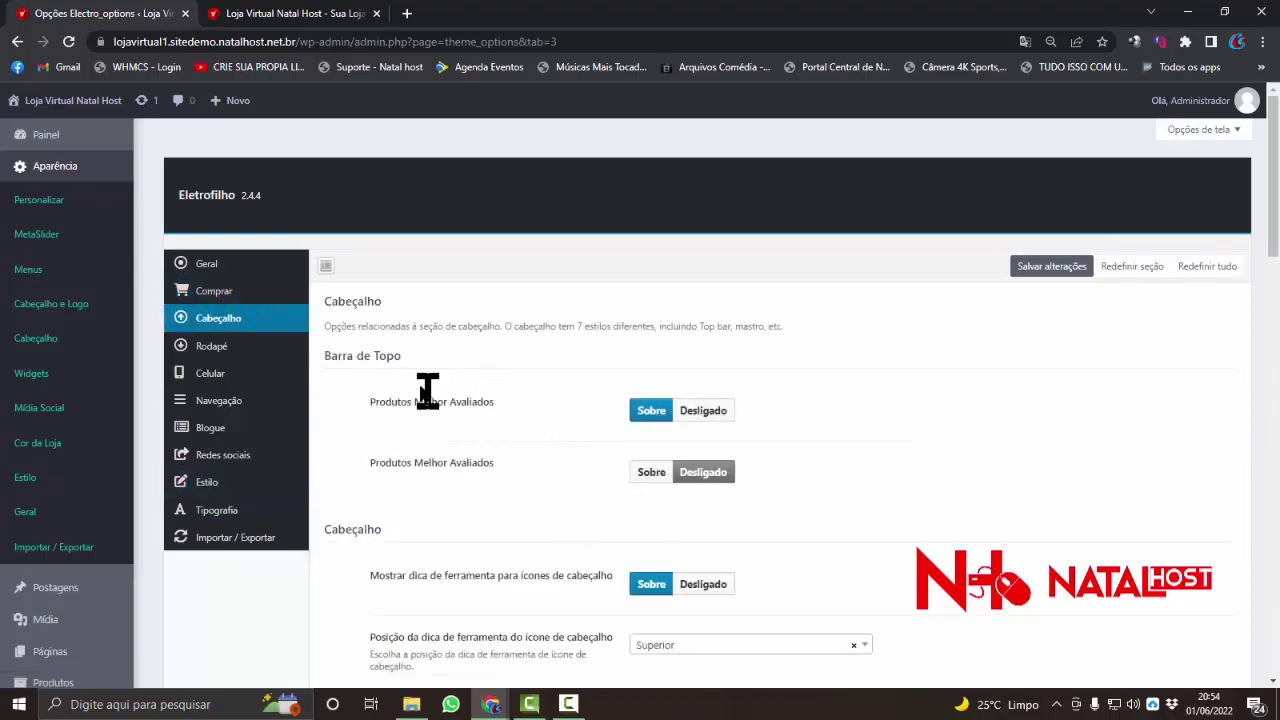
scroll(368, 395, "down", 5)
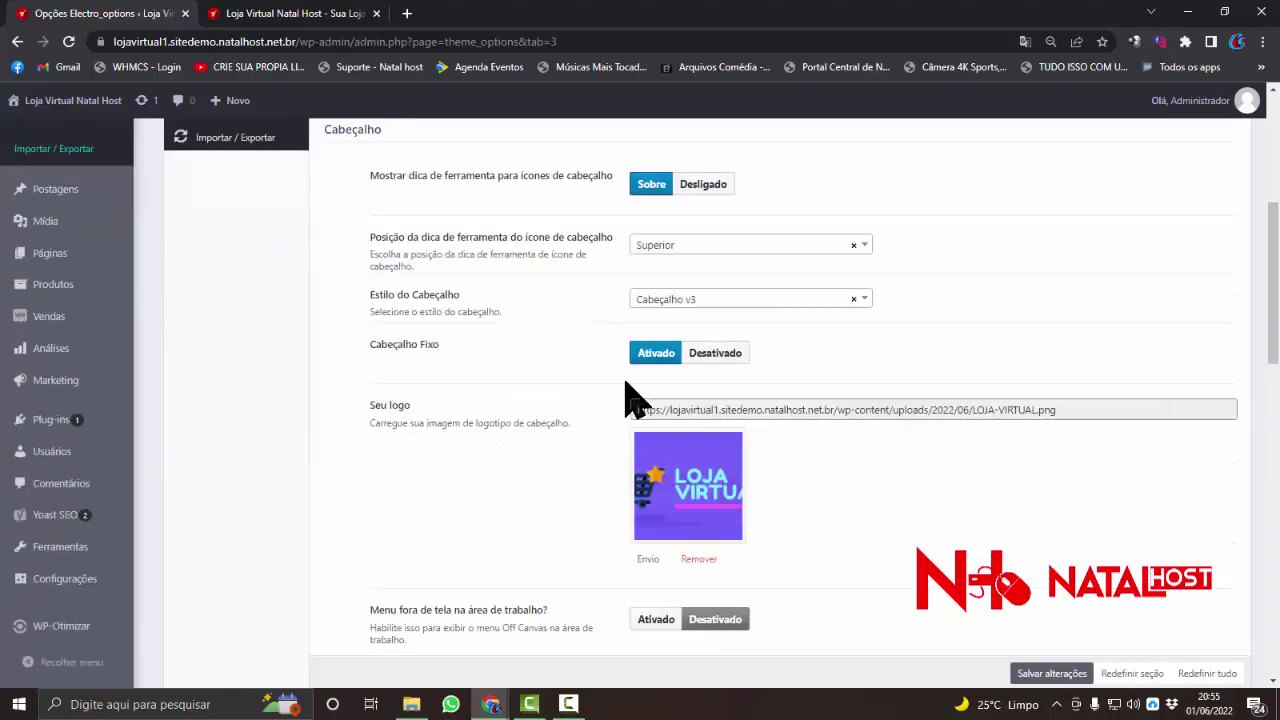
scroll(620, 405, "down", 3)
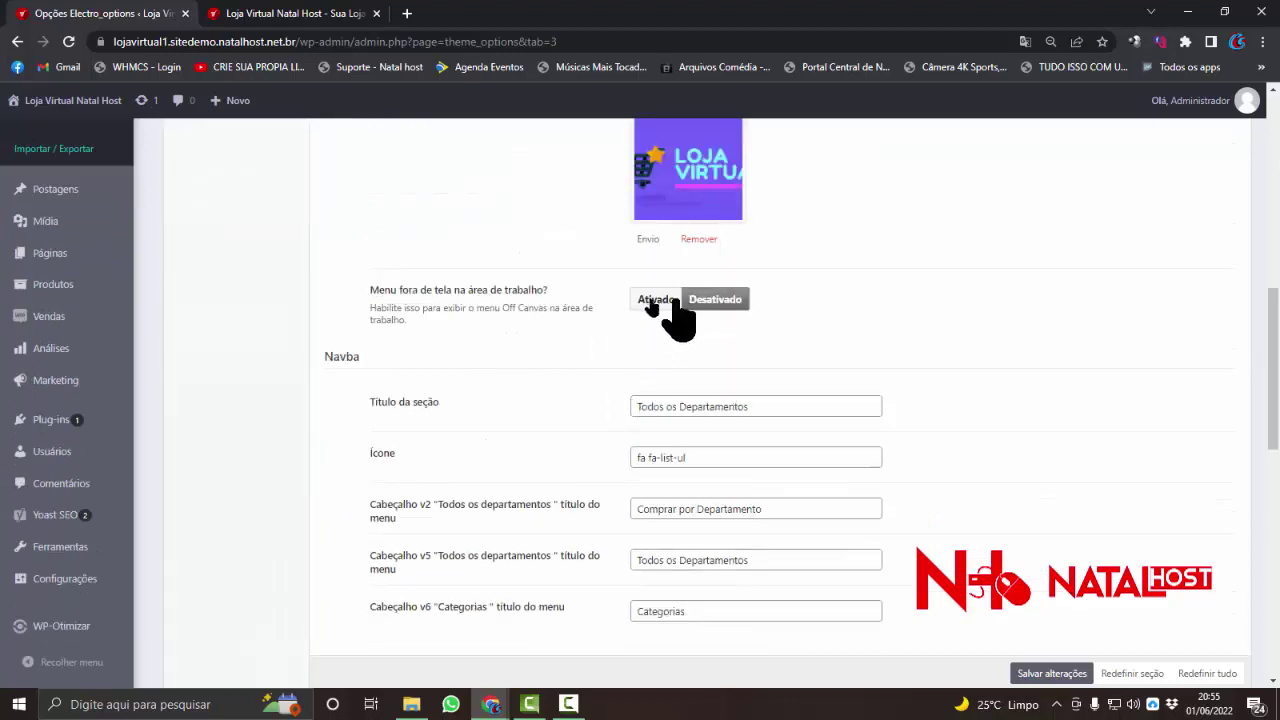
scroll(597, 358, "down", 1)
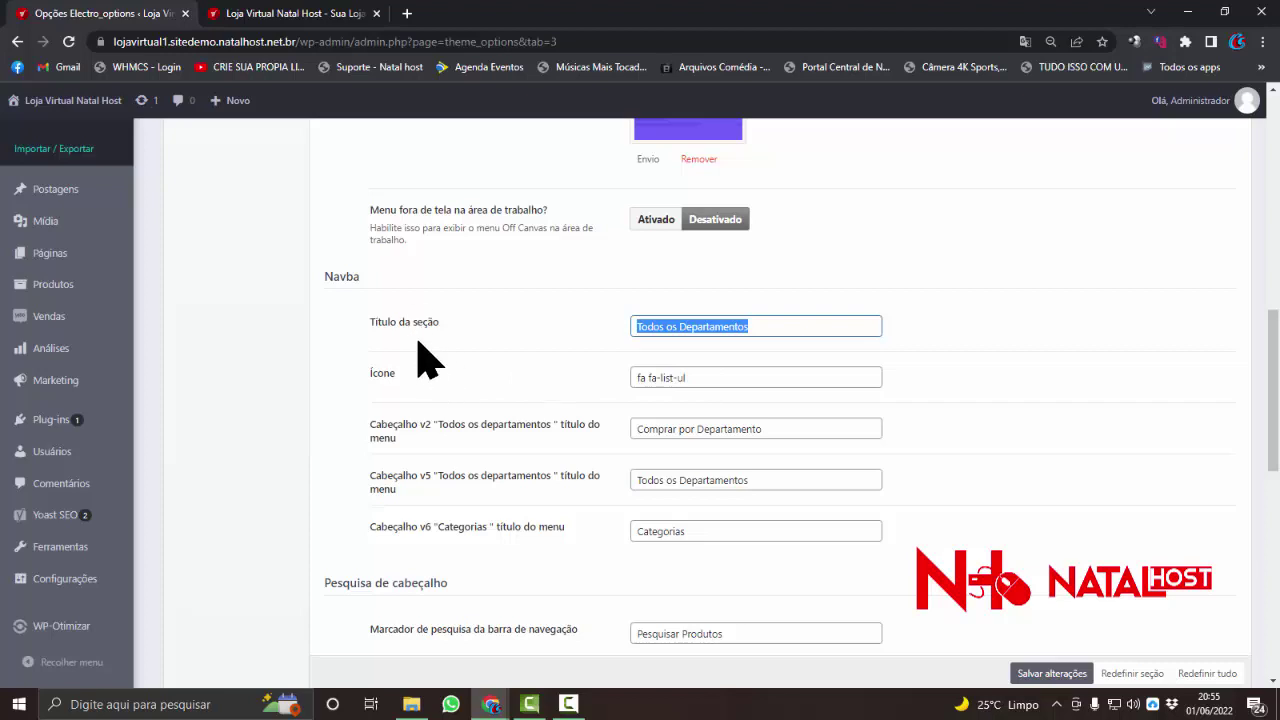
scroll(443, 429, "down", 3)
scroll(615, 427, "up", 3)
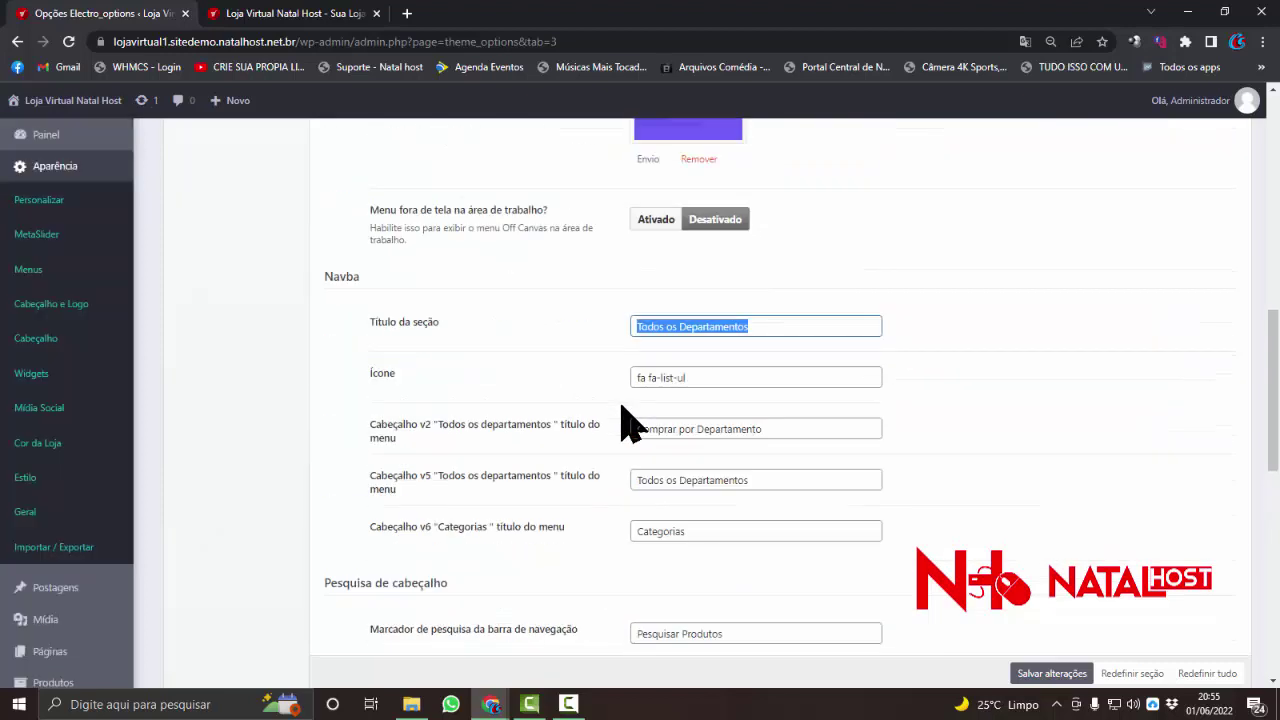
scroll(443, 357, "up", 10)
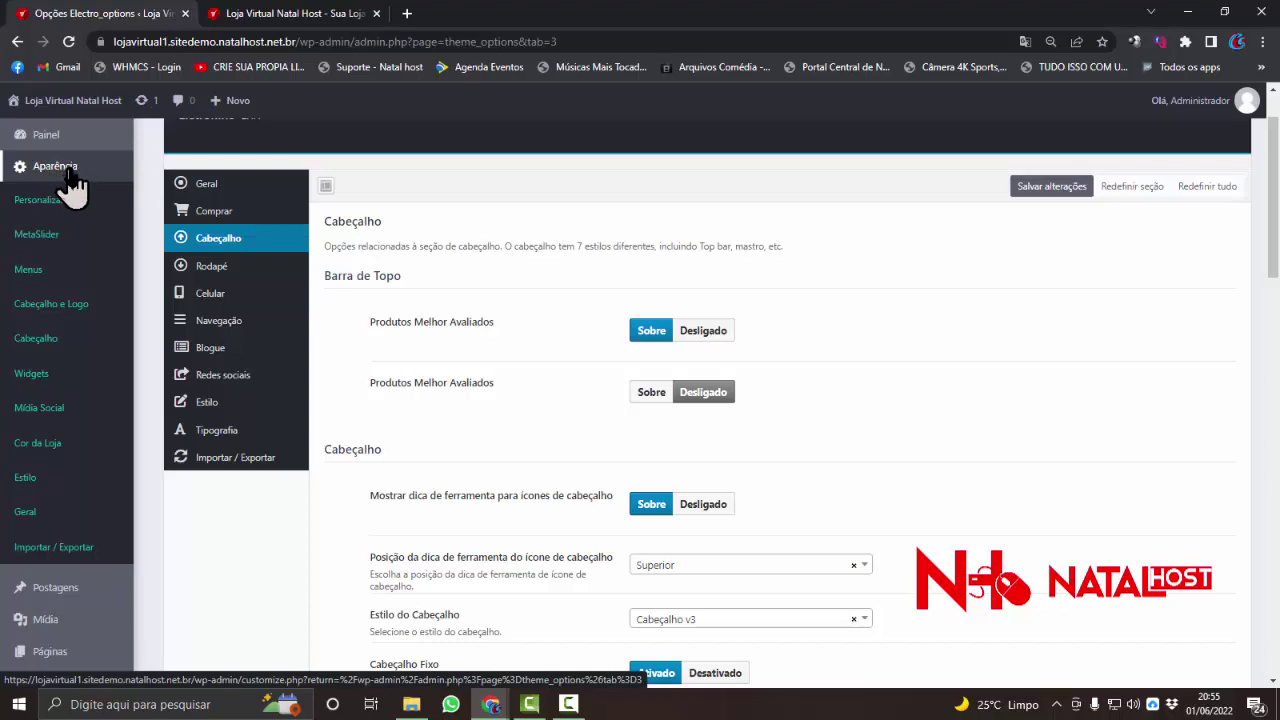
Reopen the Cabeçalho options from the Aparência section and compare them with the storefront's header, menu bar and banner
left_click(70, 358)
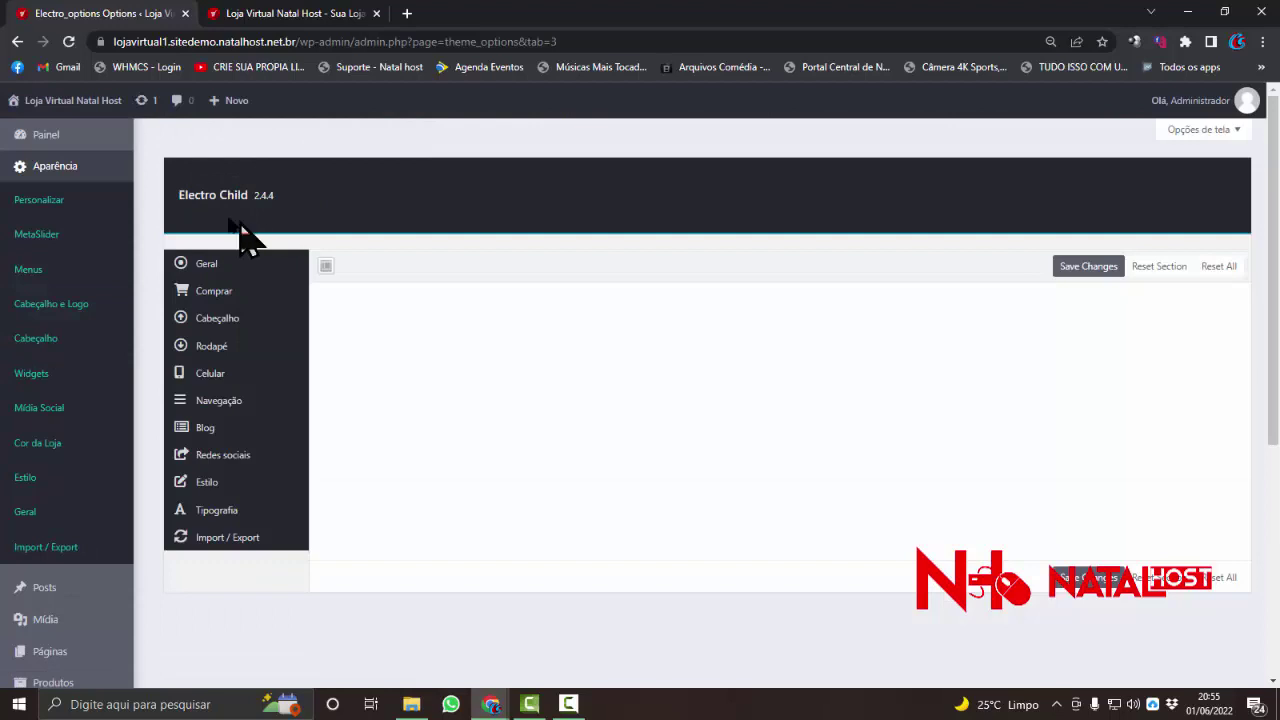
scroll(215, 225, "down", 1)
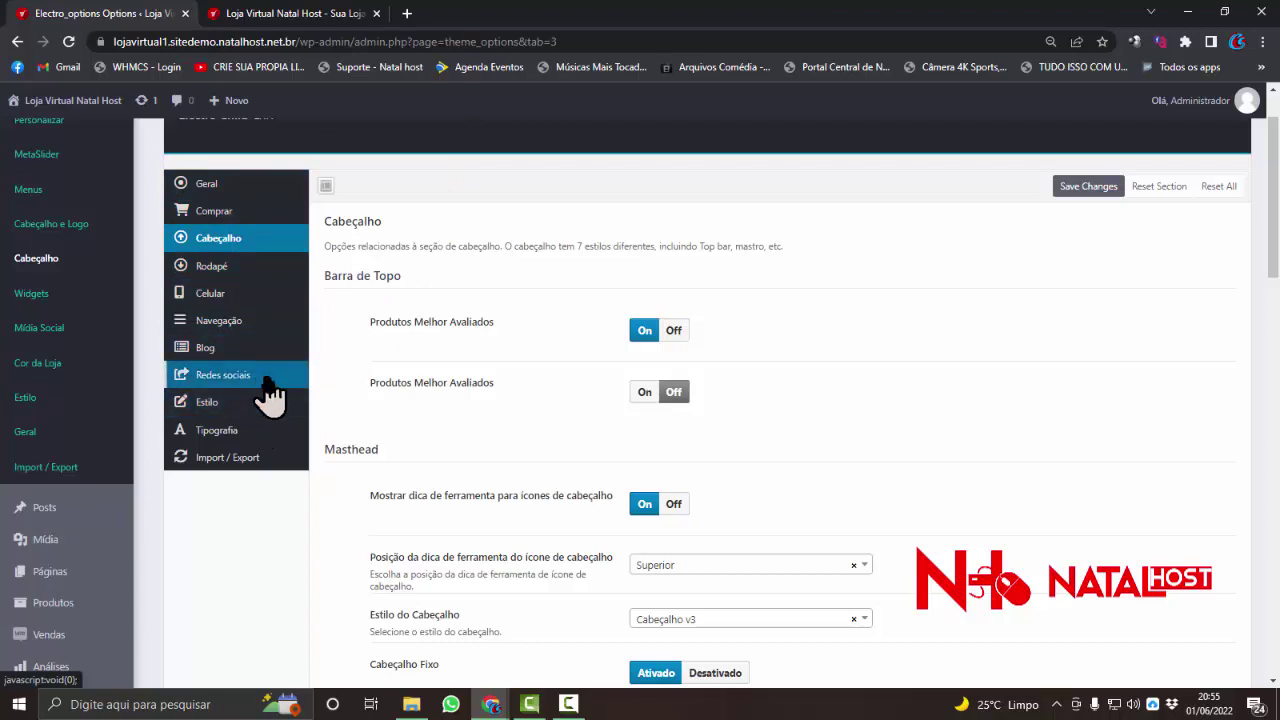
scroll(272, 395, "up", 1)
left_click(278, 16)
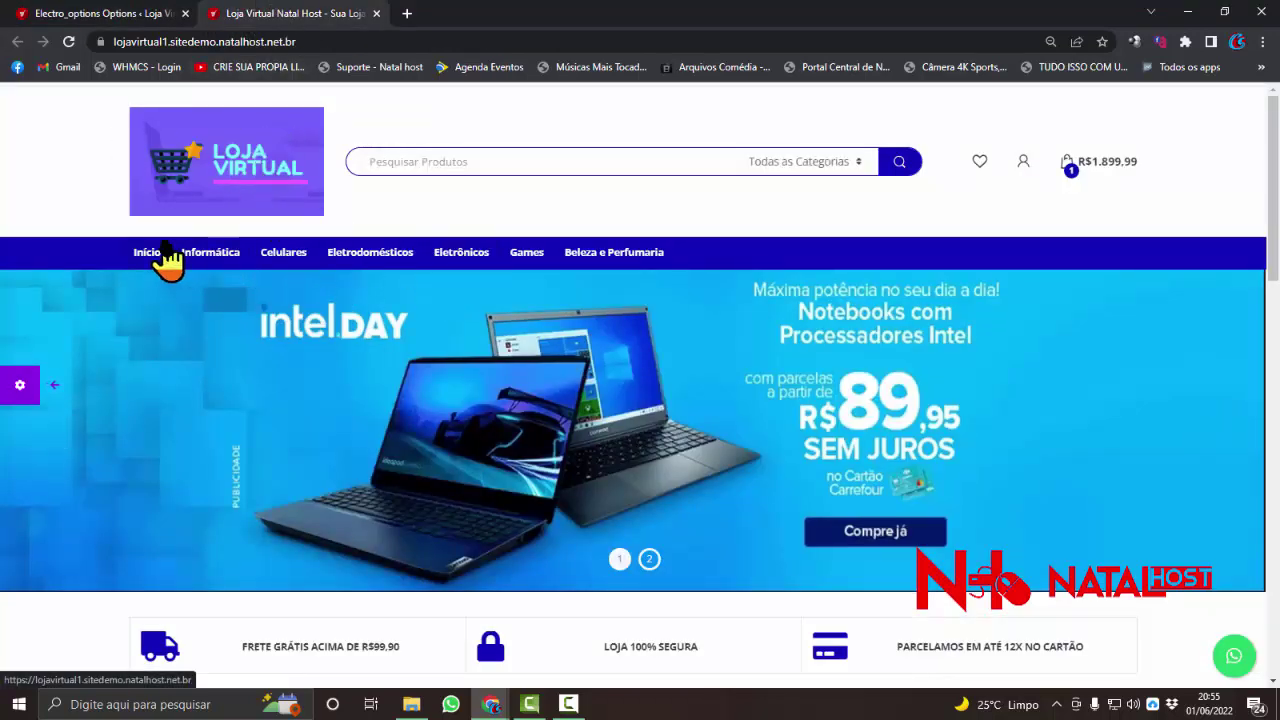
scroll(529, 320, "down", 2)
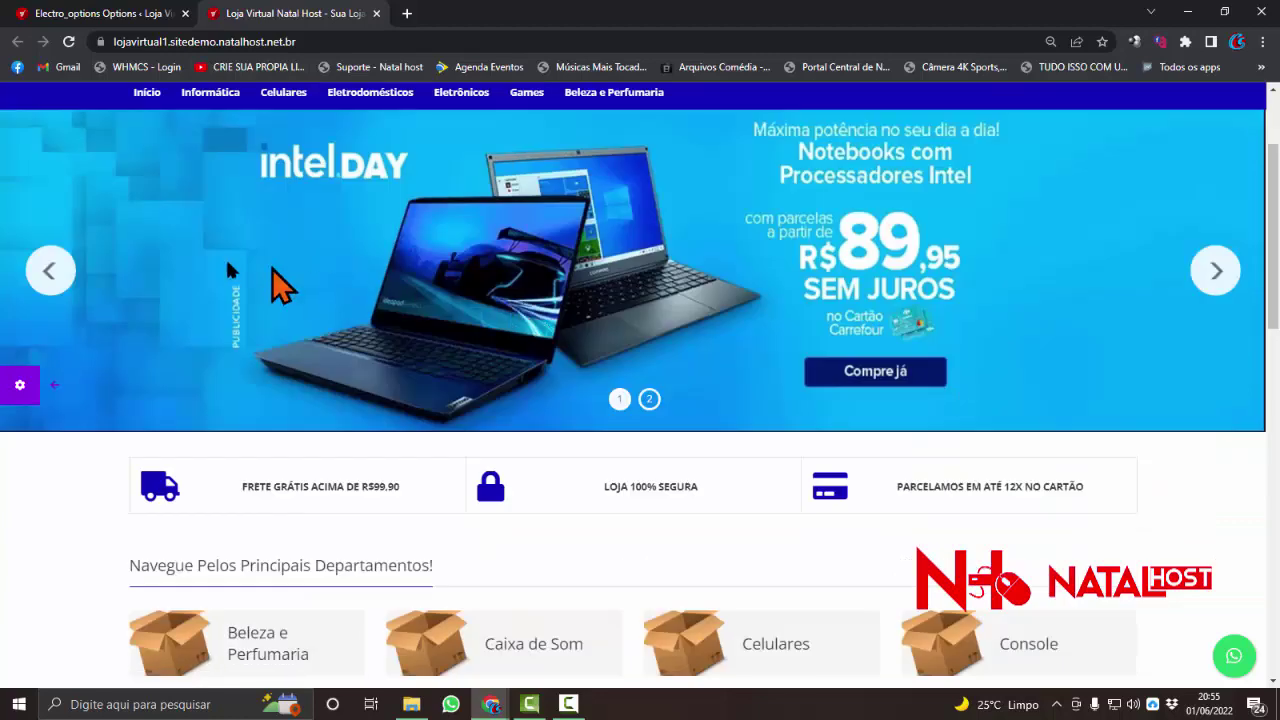
scroll(604, 279, "up", 2)
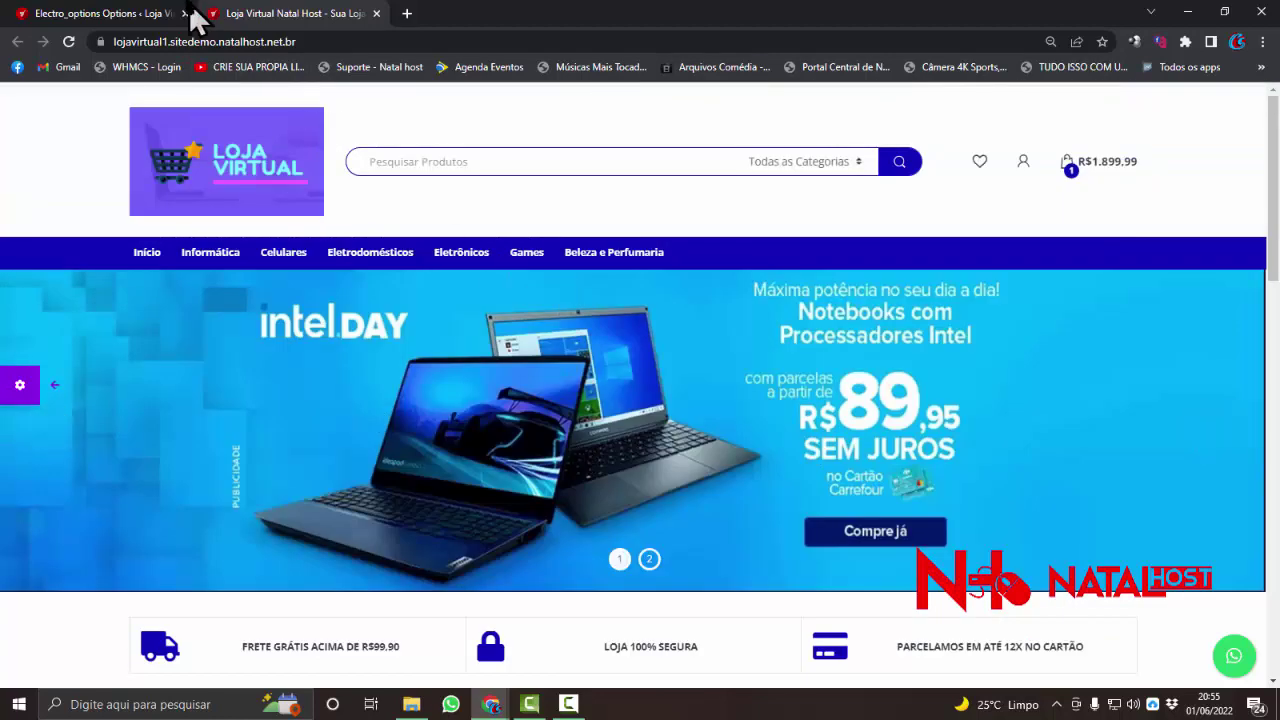
View the theme's Redes sociais options and the Blog layout options
left_click(145, 15)
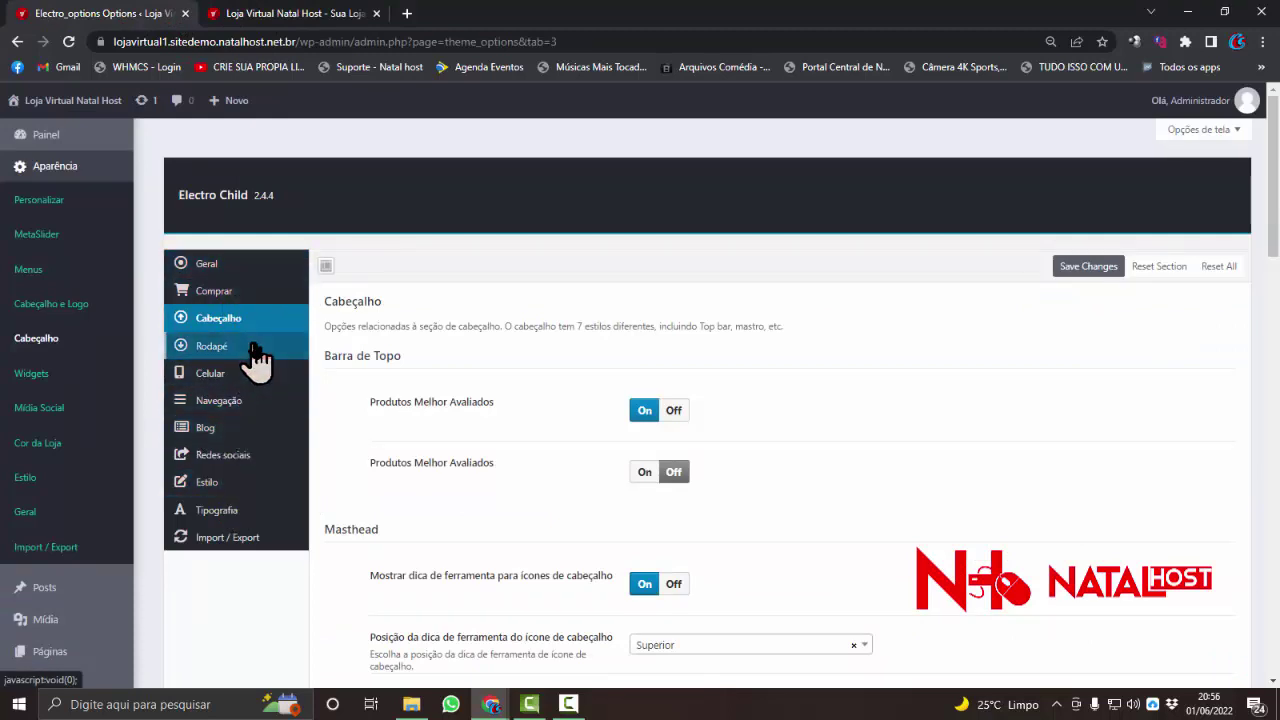
left_click(250, 462)
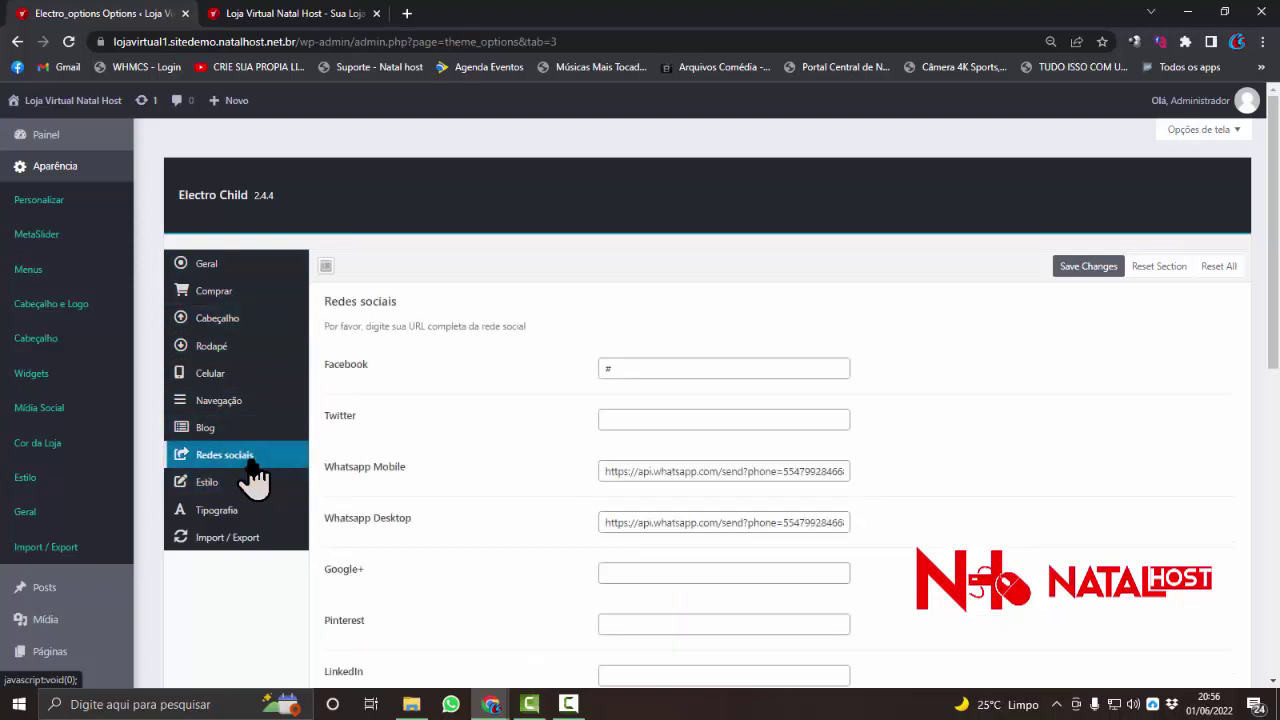
left_click(240, 446)
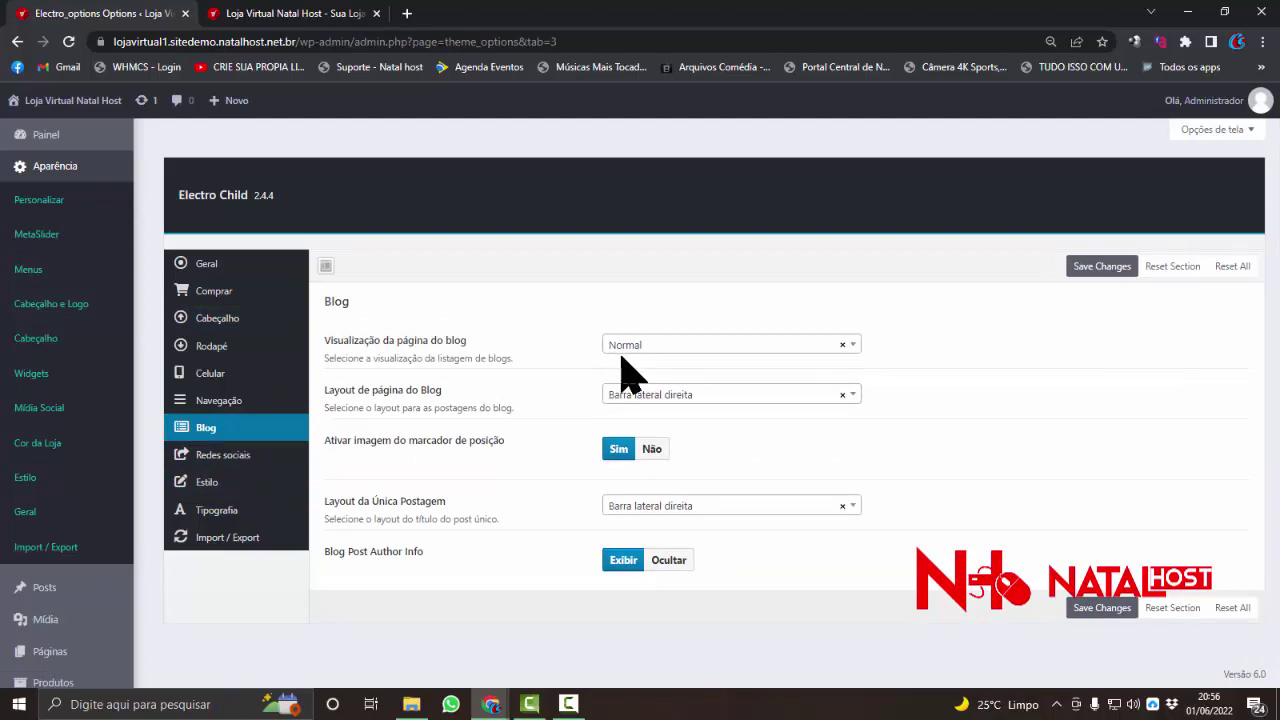
Examine the storefront's lower sections and footer, including the newsletter bar, contact information and social network icons
left_click(283, 18)
scroll(485, 280, "down", 15)
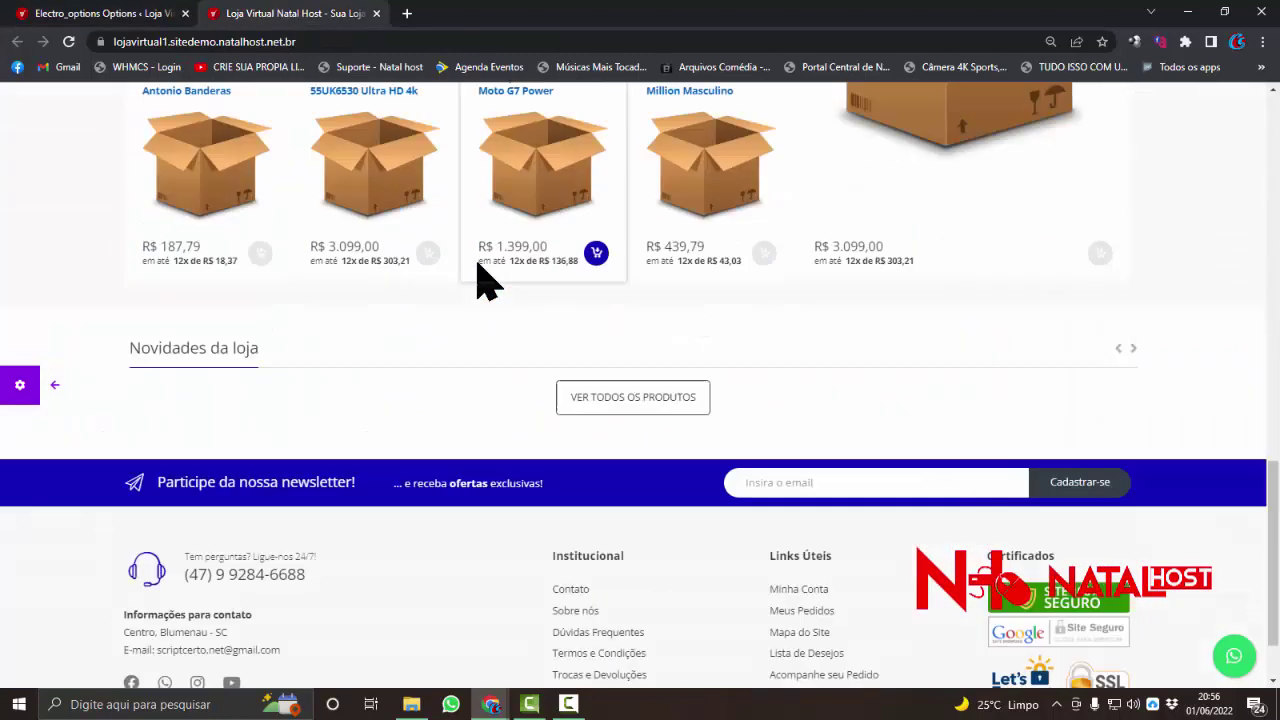
scroll(485, 280, "down", 1)
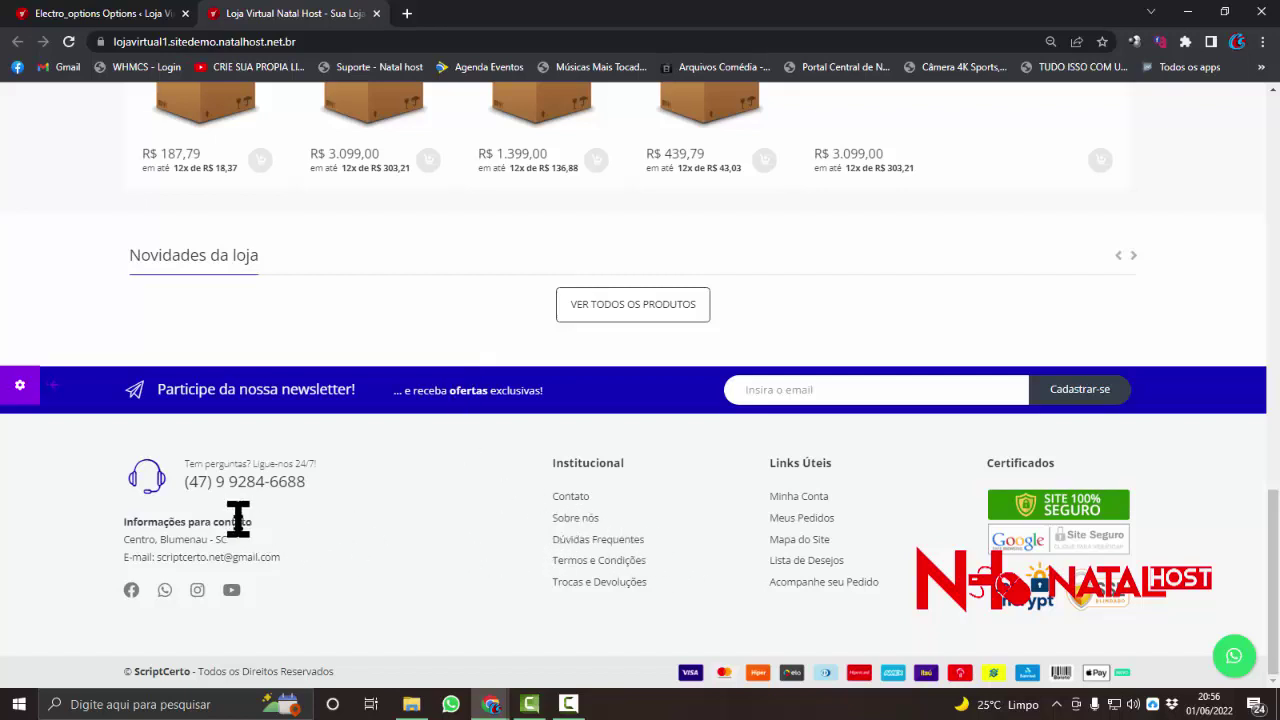
scroll(285, 566, "up", 5)
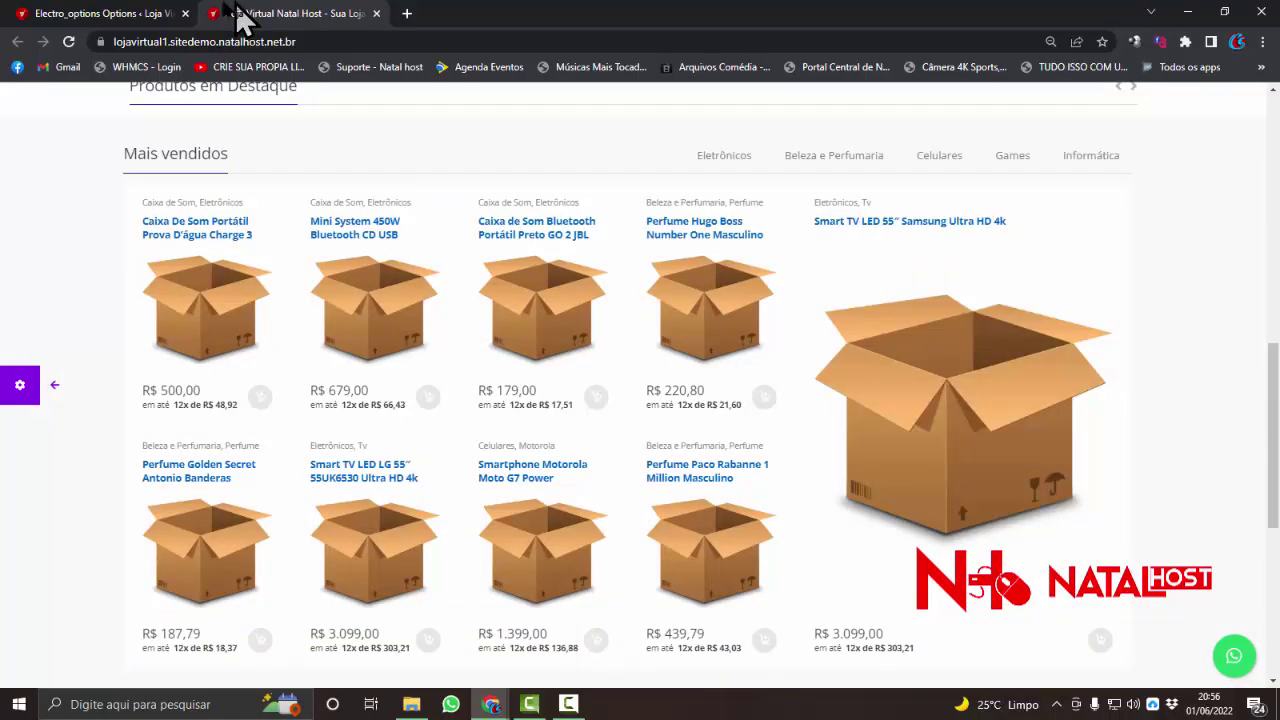
Open the Slide Principal slideshow in MetaSlider, look over its image slides and translate the page into Portuguese
left_click(125, 14)
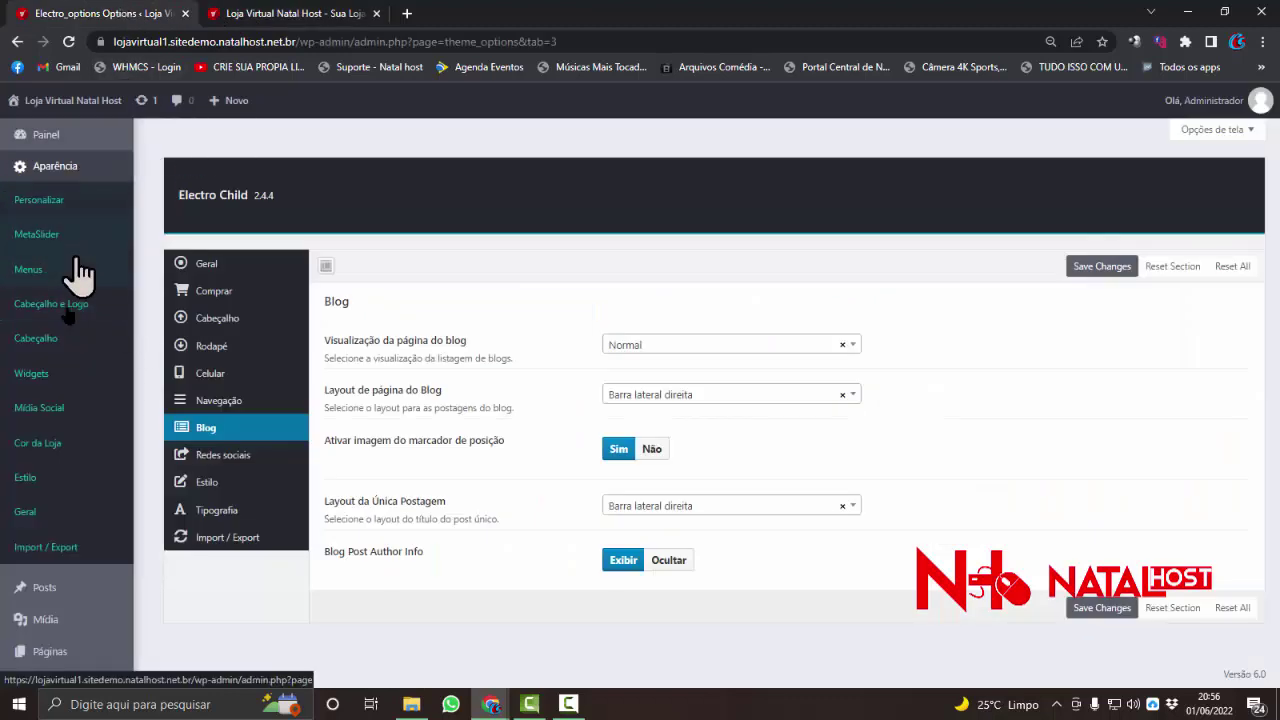
mouse_move(107, 596)
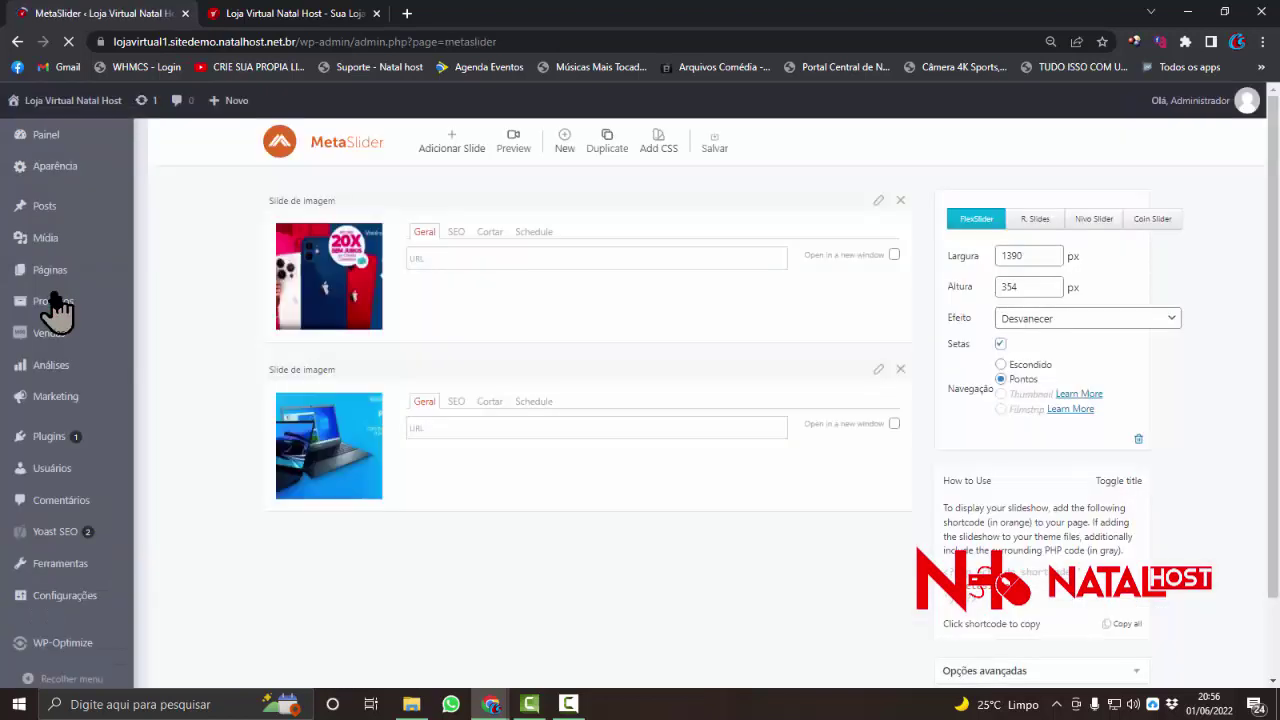
scroll(286, 390, "down", 3)
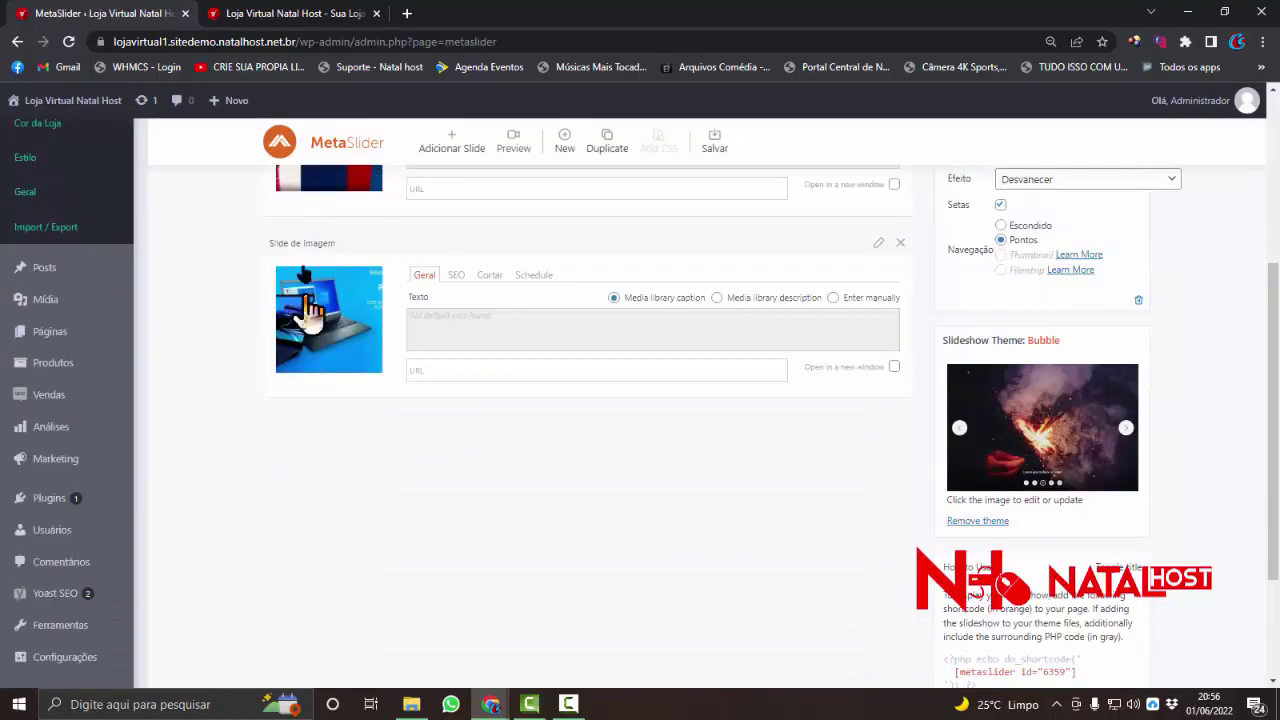
scroll(320, 343, "up", 2)
scroll(320, 343, "up", 1)
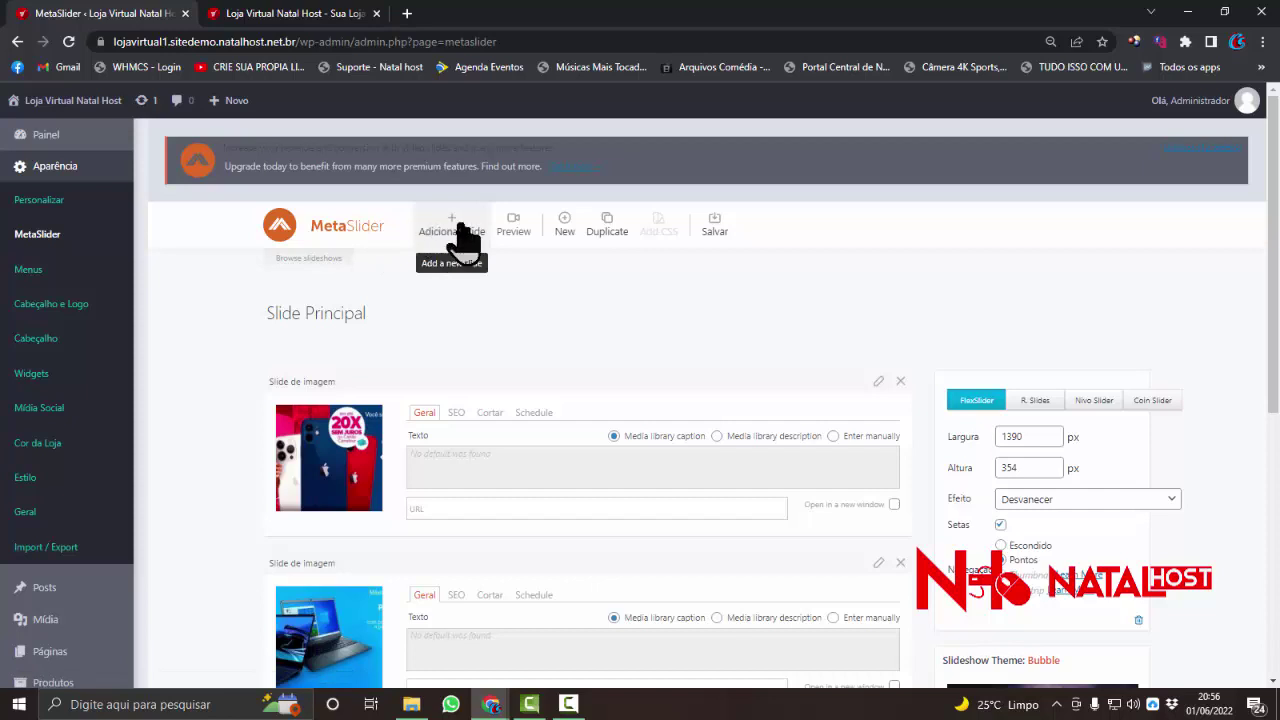
scroll(446, 300, "down", 2)
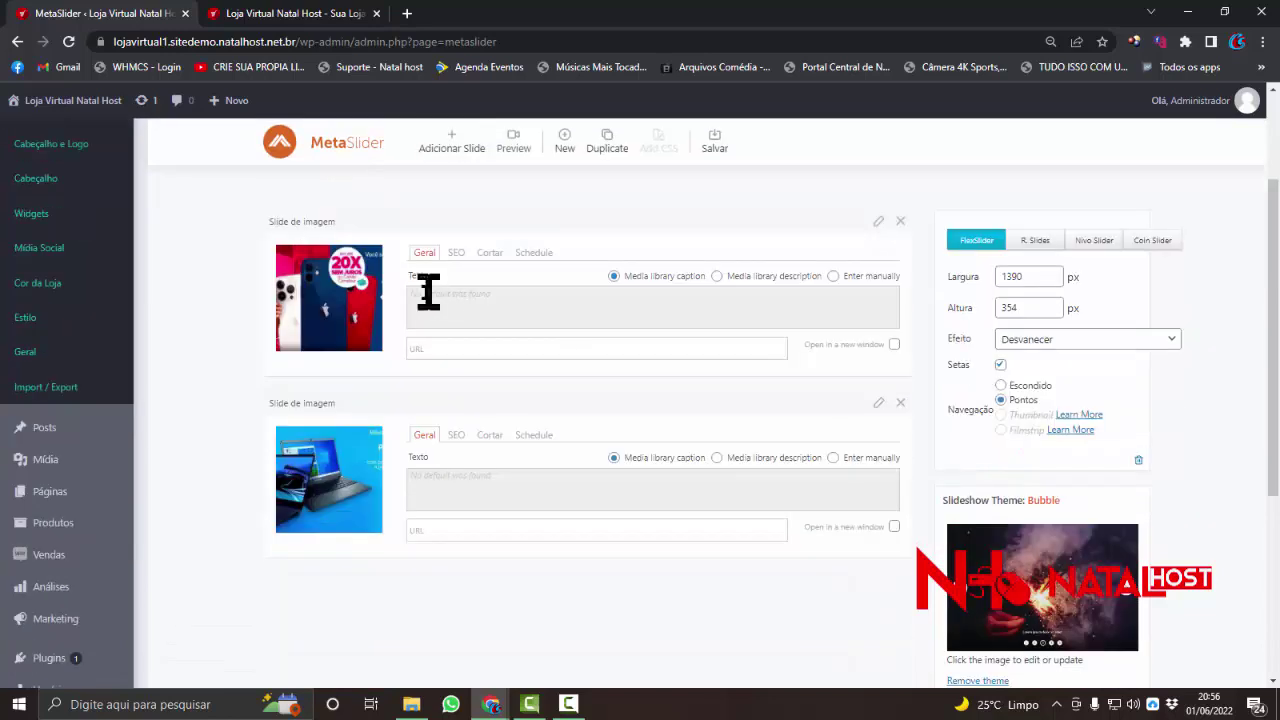
right_click(580, 257)
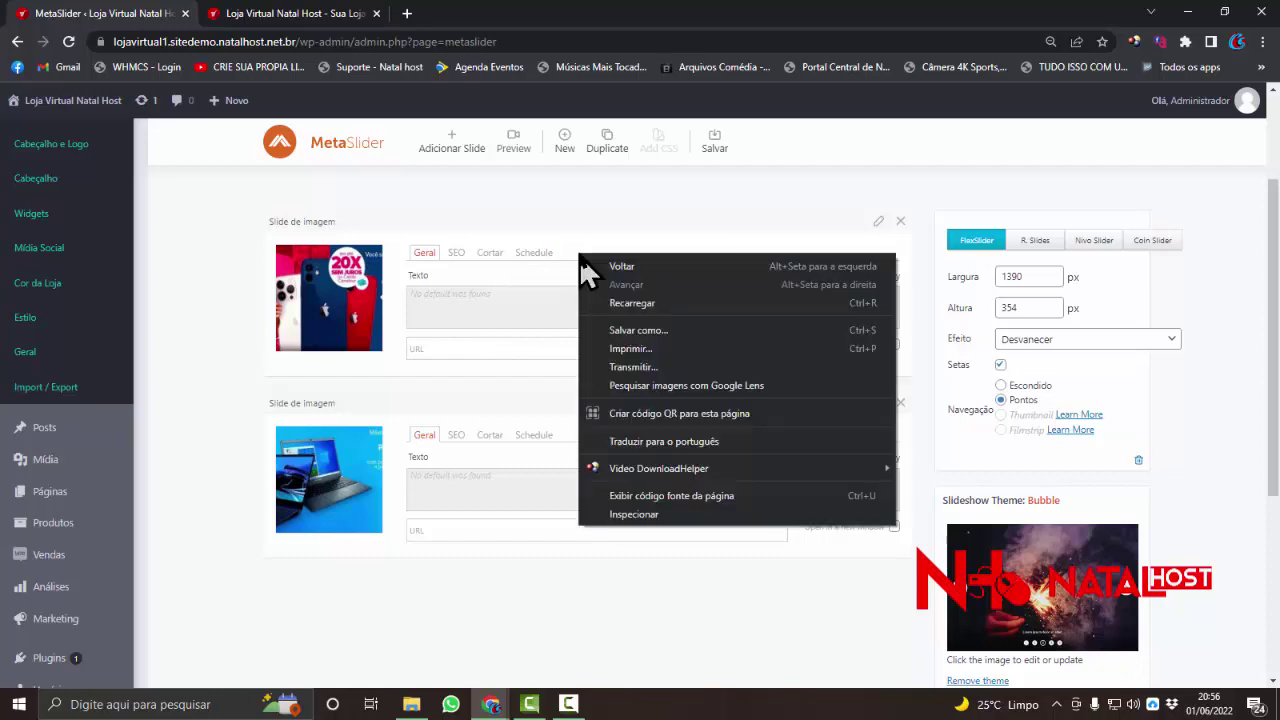
left_click(629, 443)
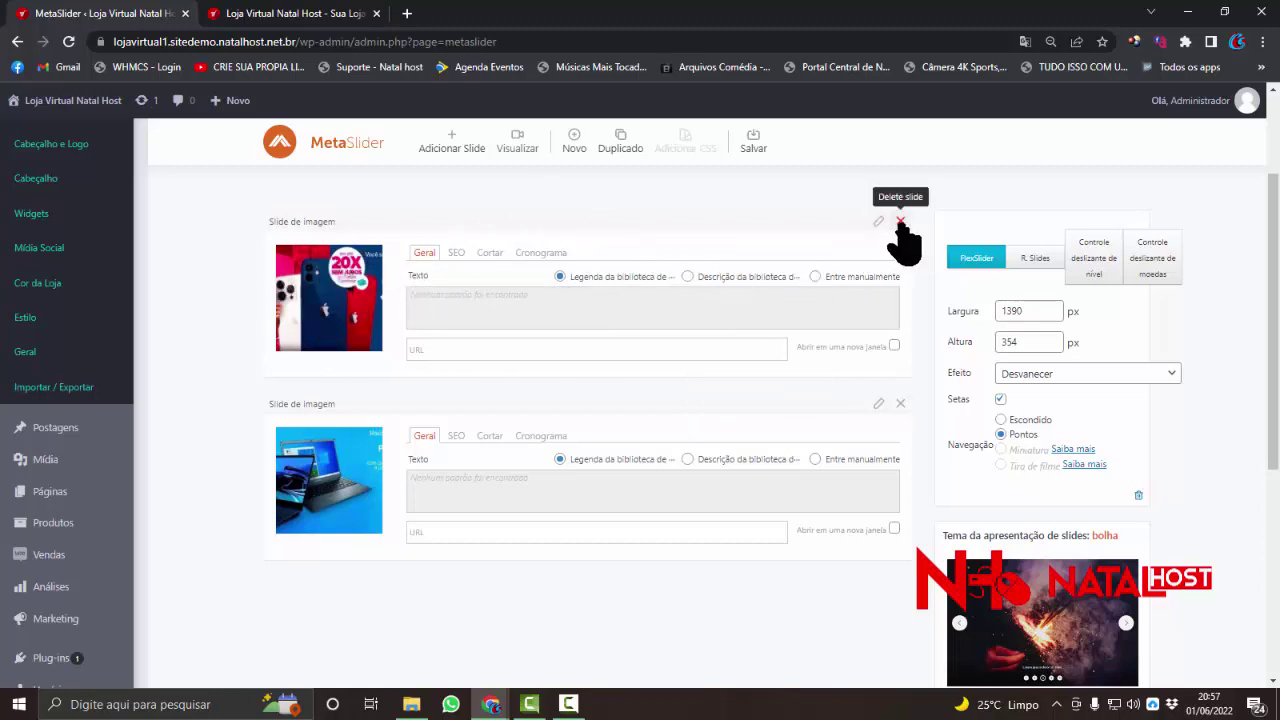
Replace the first slide's image with the BANNER I file uploaded from the LOJA VIRTUAL folder
scroll(455, 318, "up", 2)
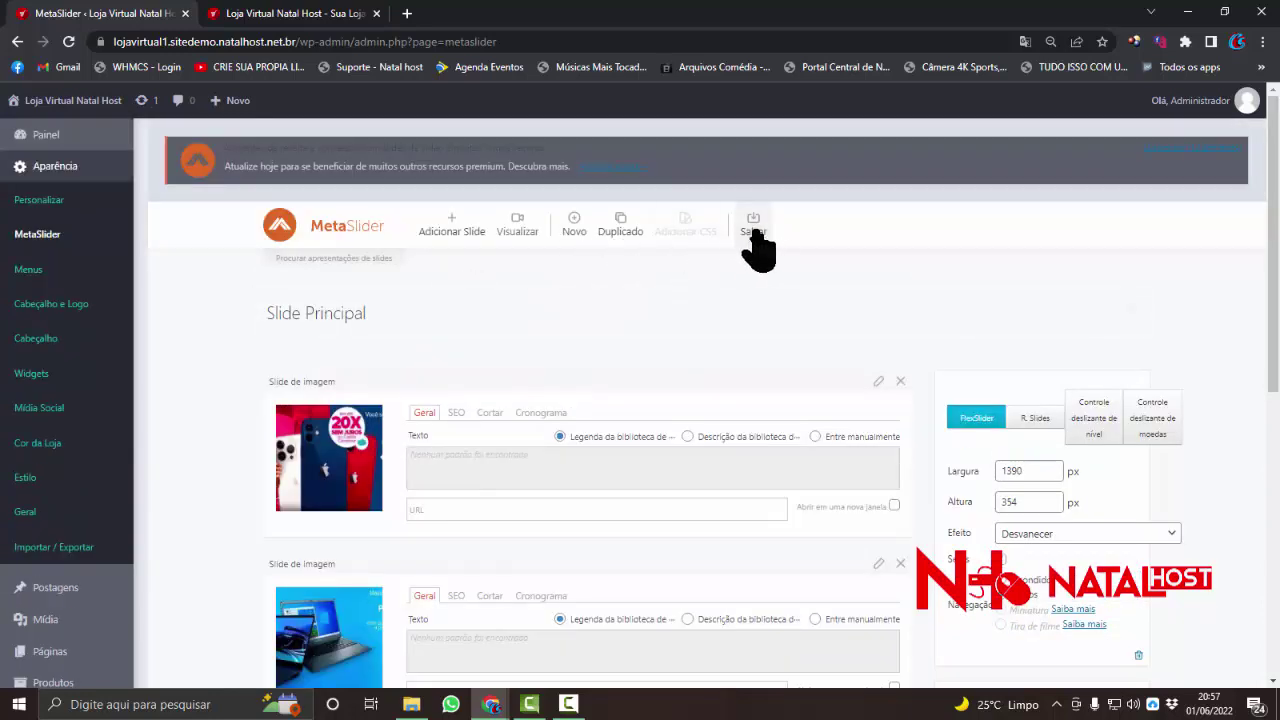
scroll(449, 374, "down", 1)
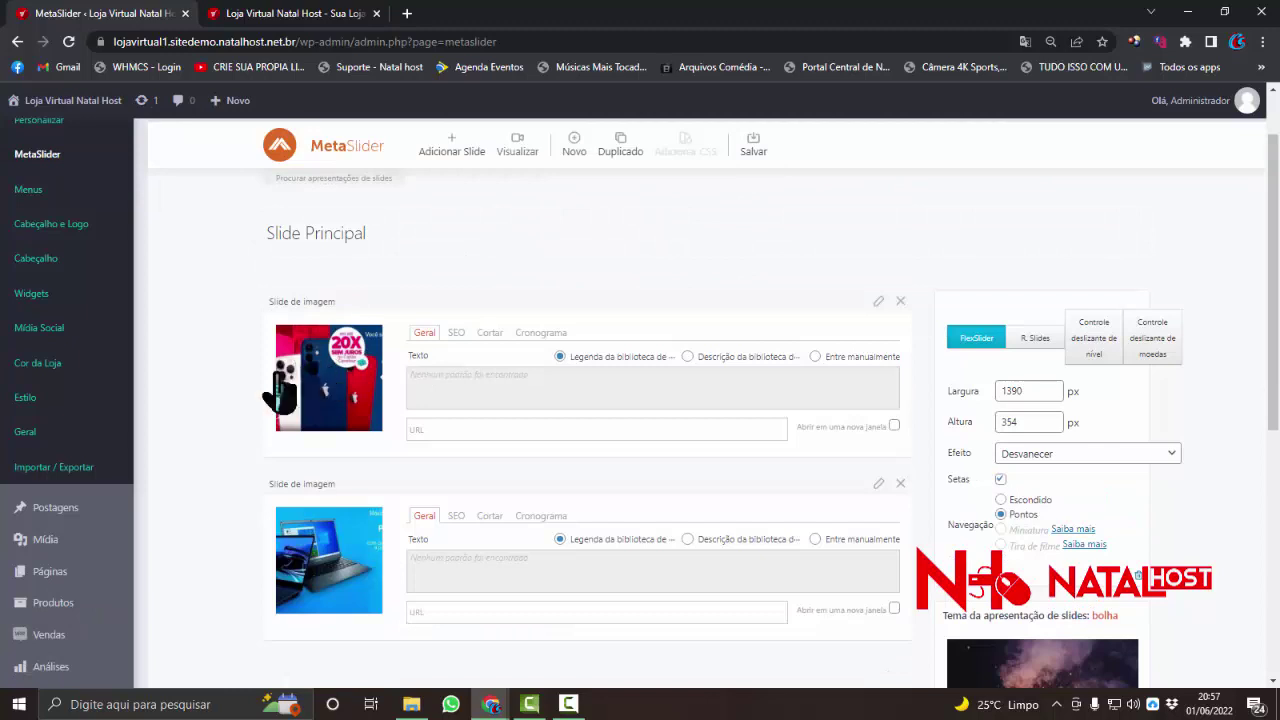
left_click(313, 390)
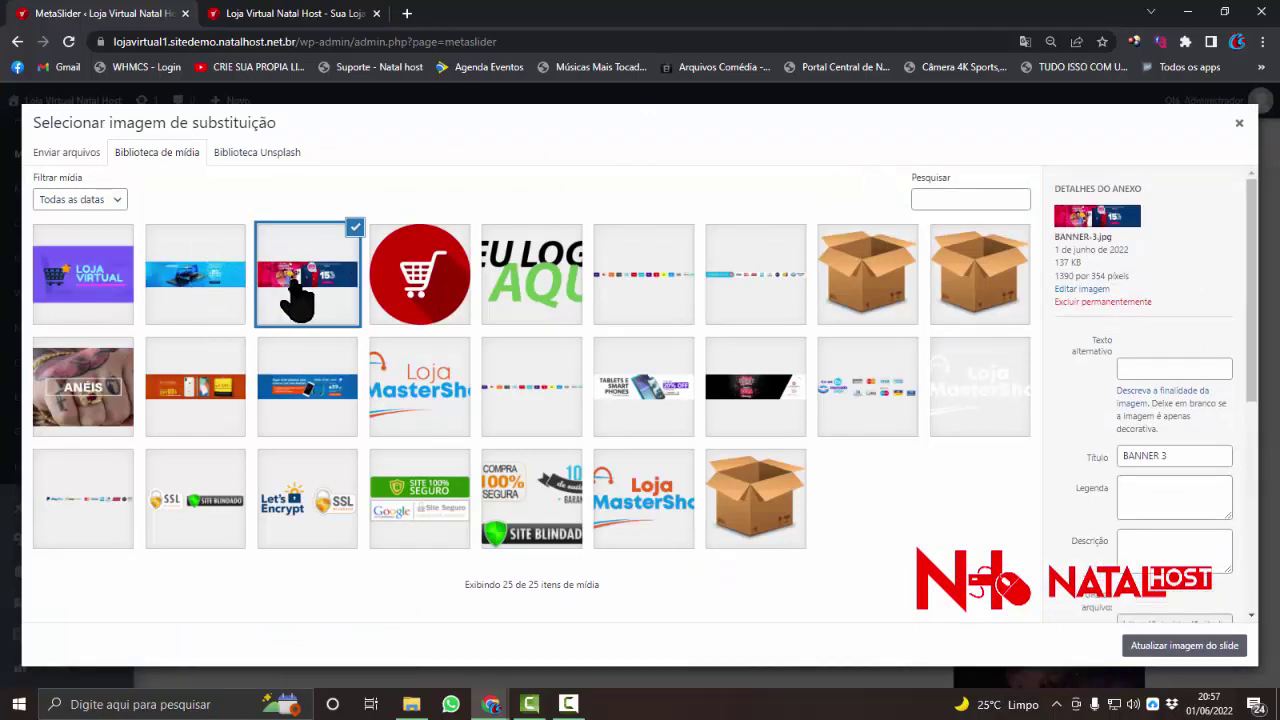
left_click(62, 155)
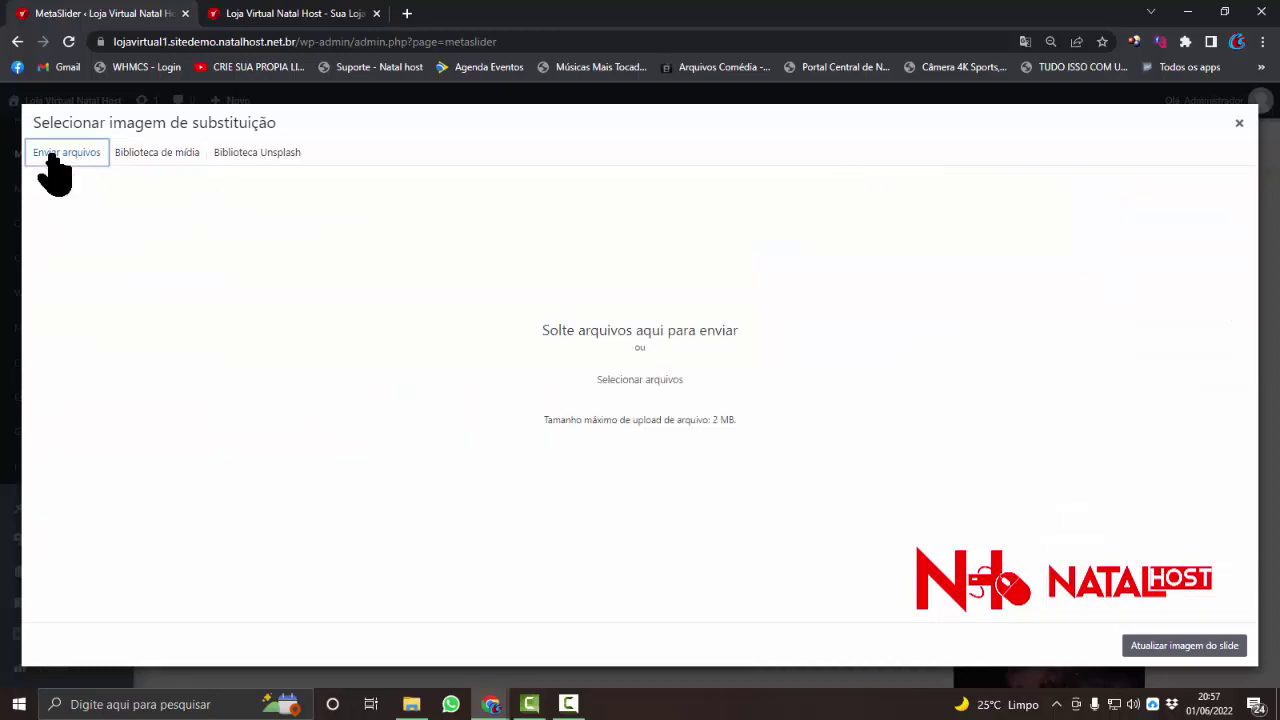
left_click(645, 388)
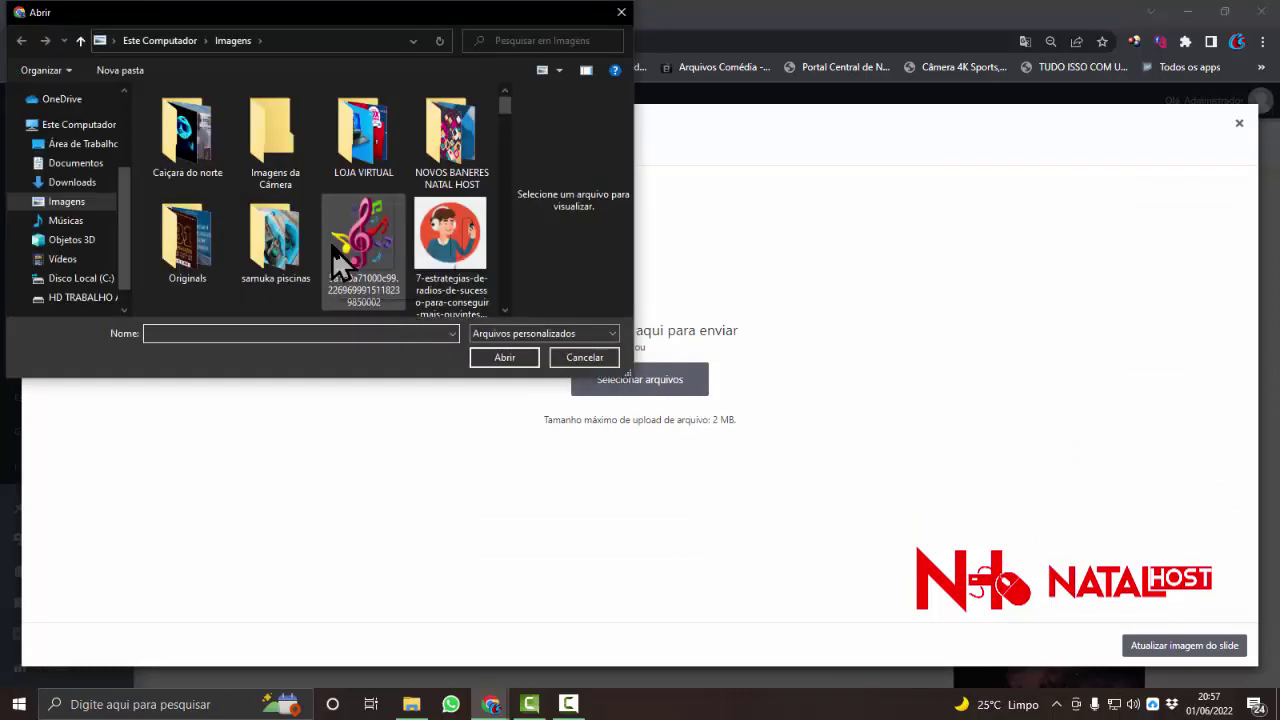
left_click(365, 155)
double_click(368, 160)
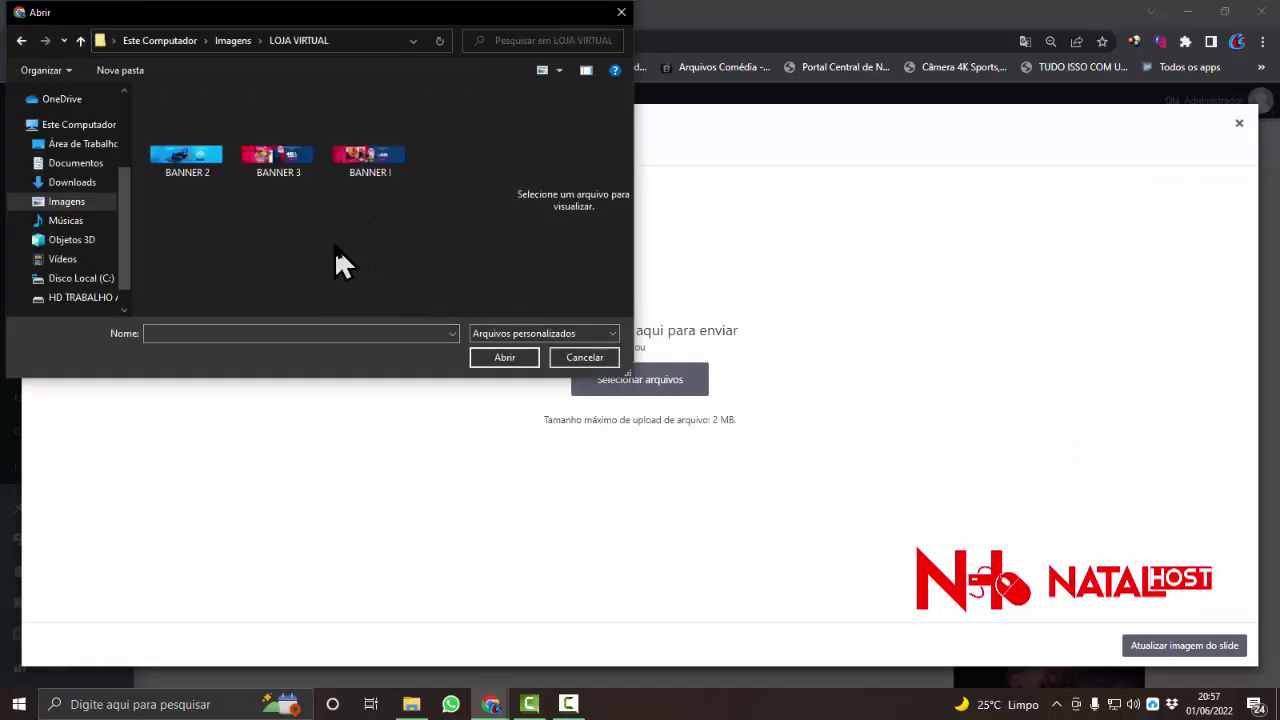
double_click(353, 172)
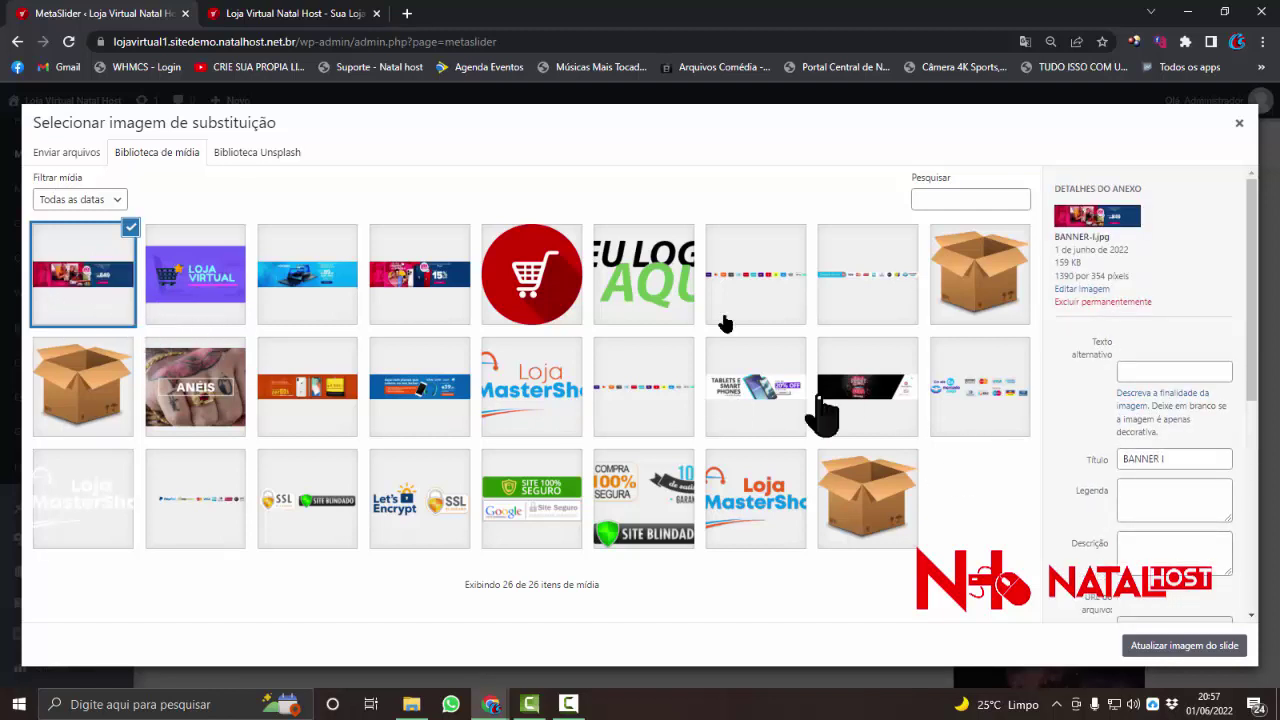
left_click(1157, 650)
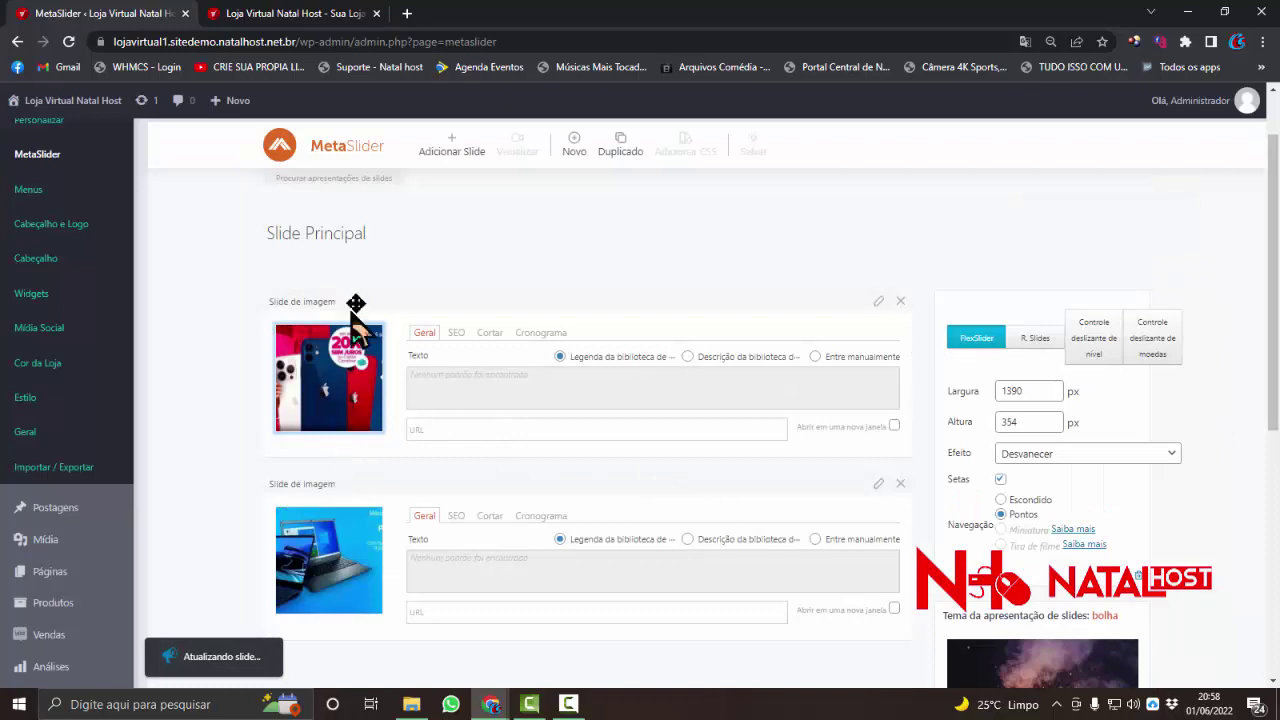
Add a new image slide to the Slide Principal slideshow using BANNER-3.jpg from the media library
scroll(358, 450, "down", 2)
scroll(350, 450, "up", 2)
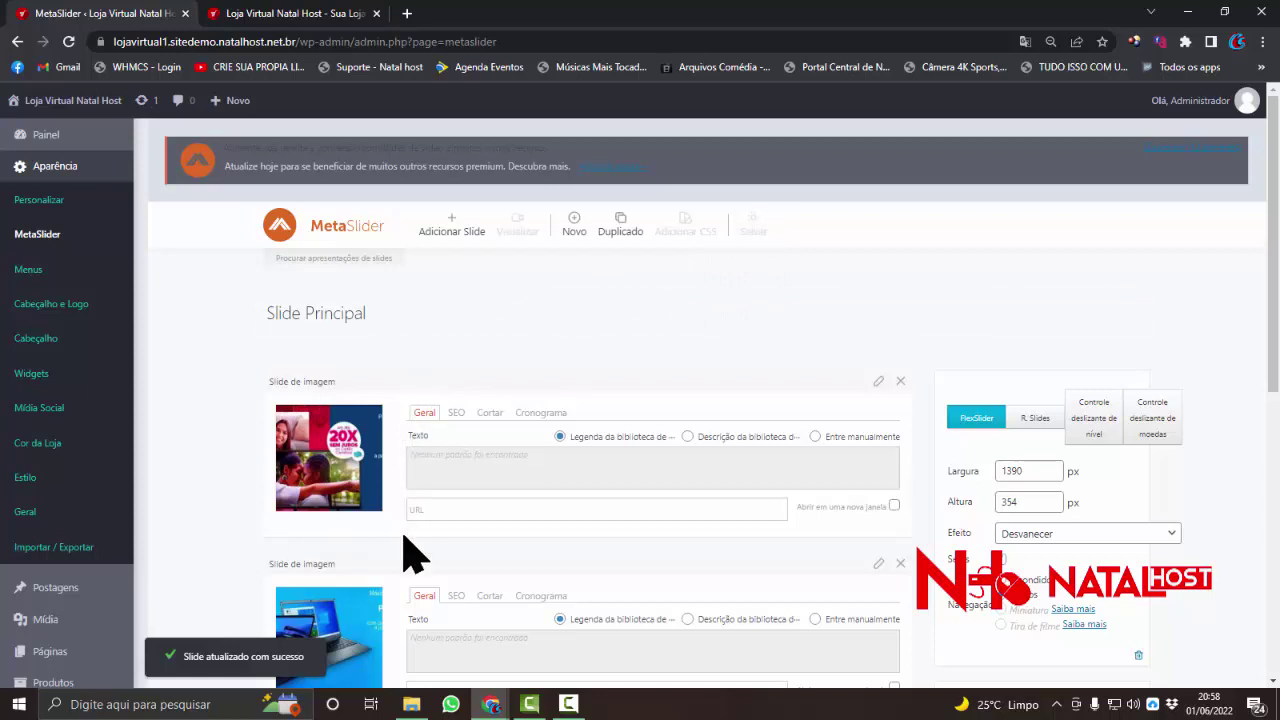
left_click(450, 240)
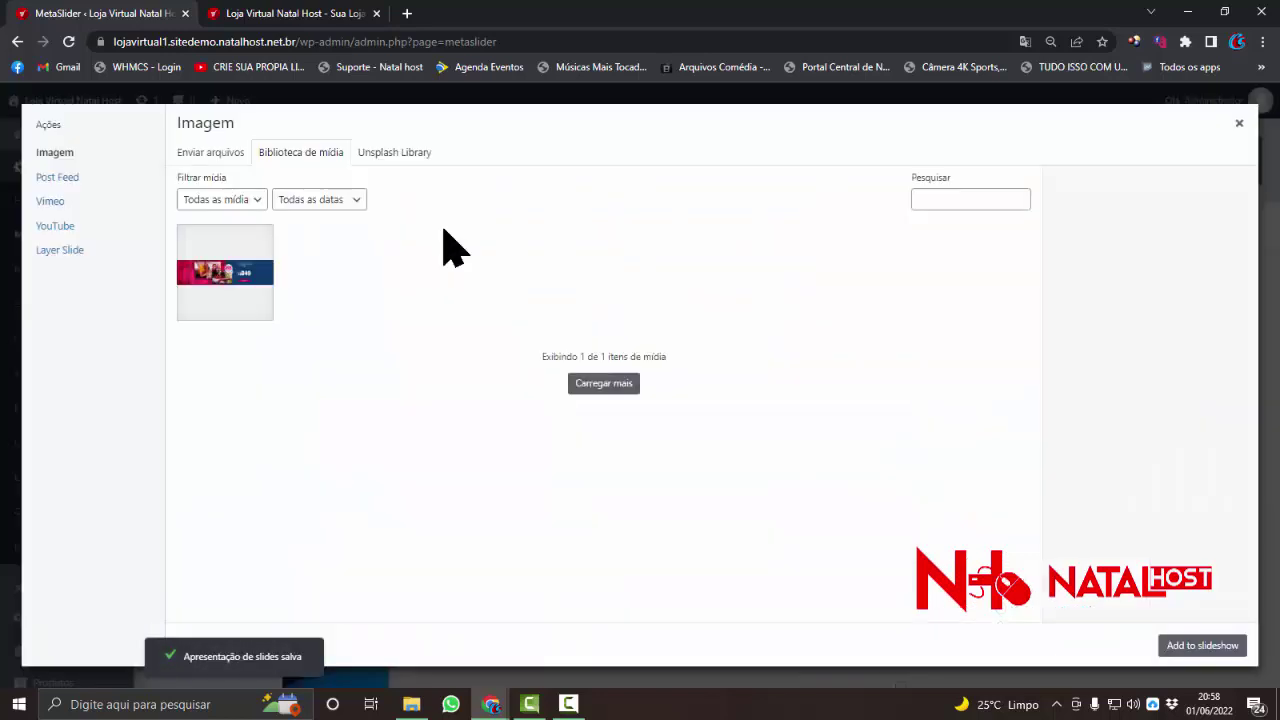
left_click(214, 156)
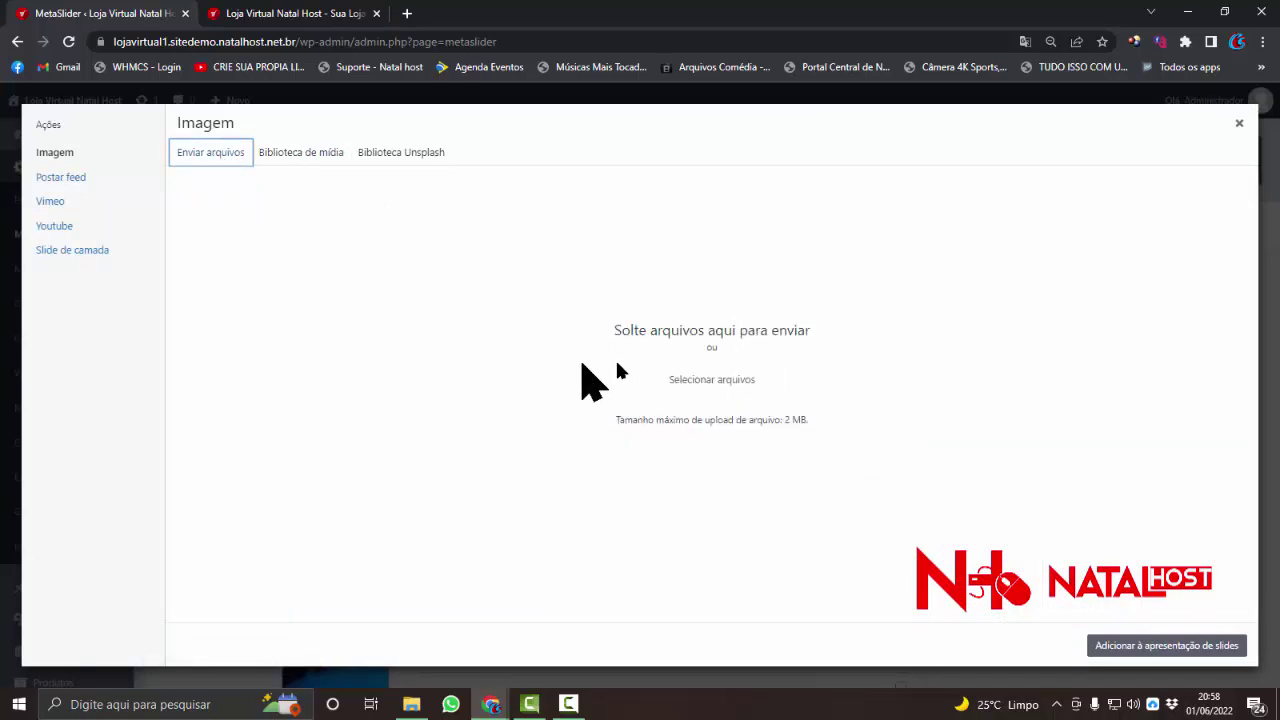
left_click(406, 160)
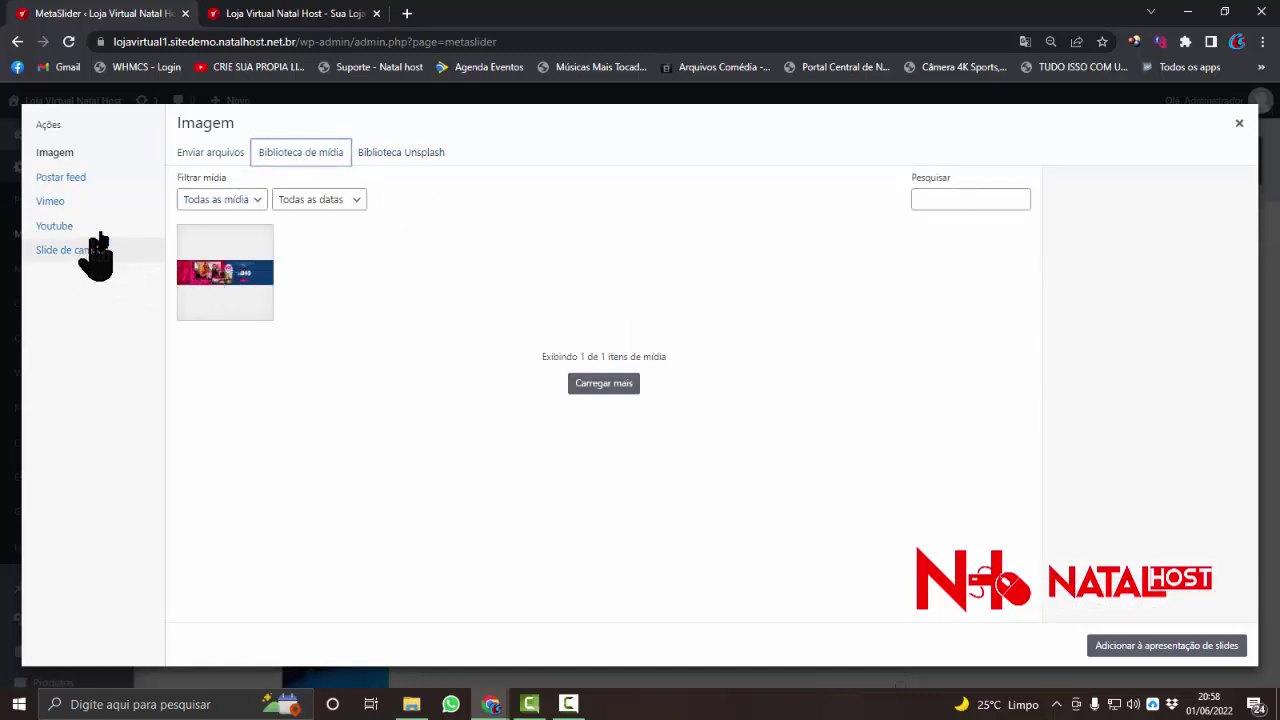
left_click(103, 156)
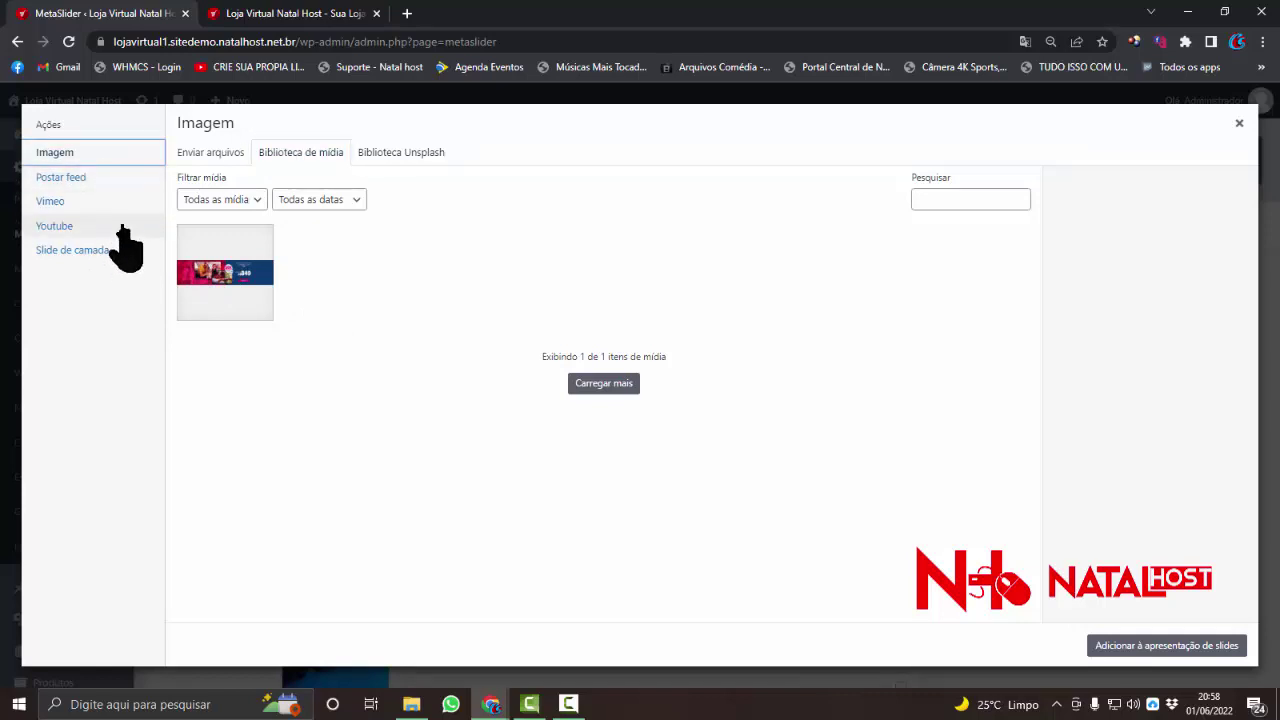
left_click(312, 158)
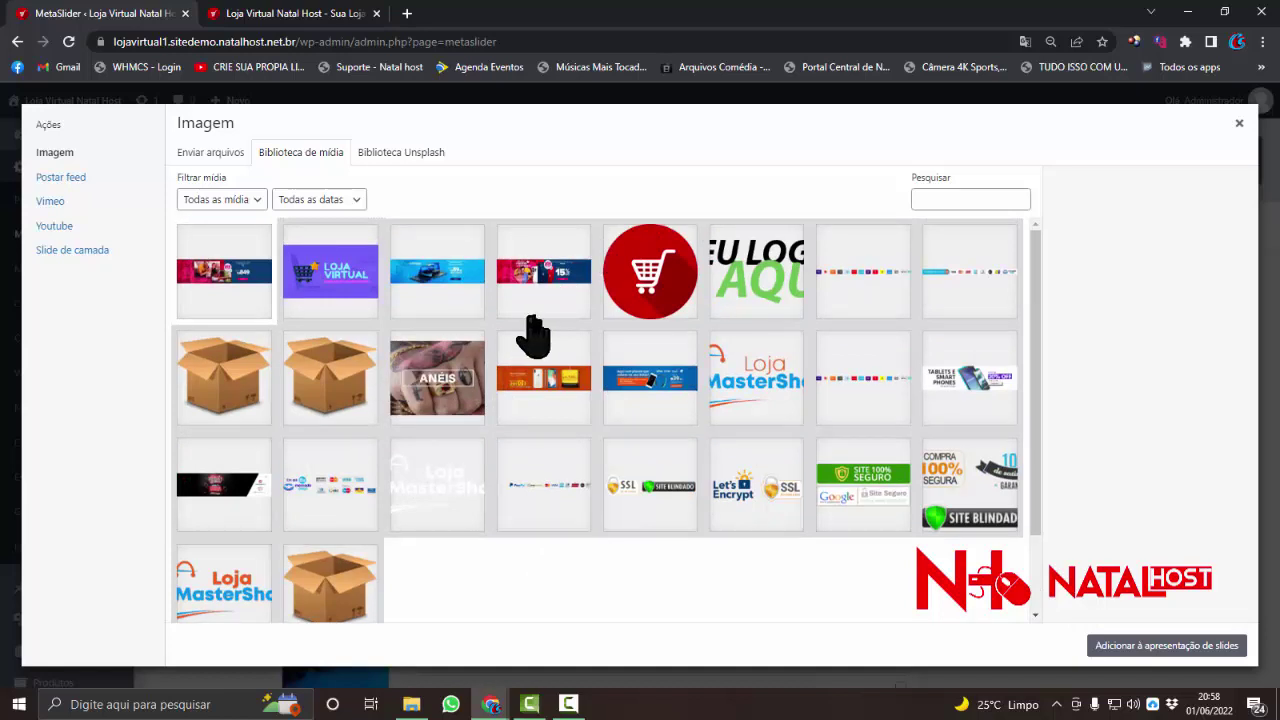
left_click(568, 300)
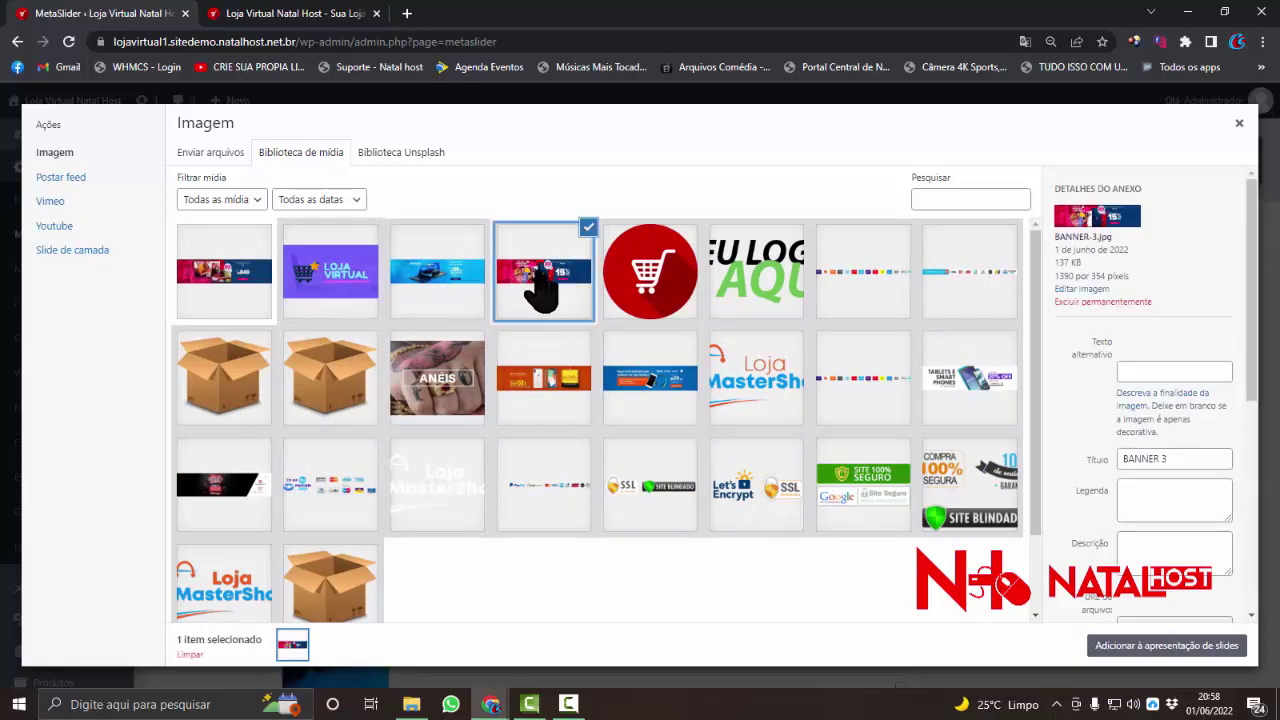
left_click(212, 156)
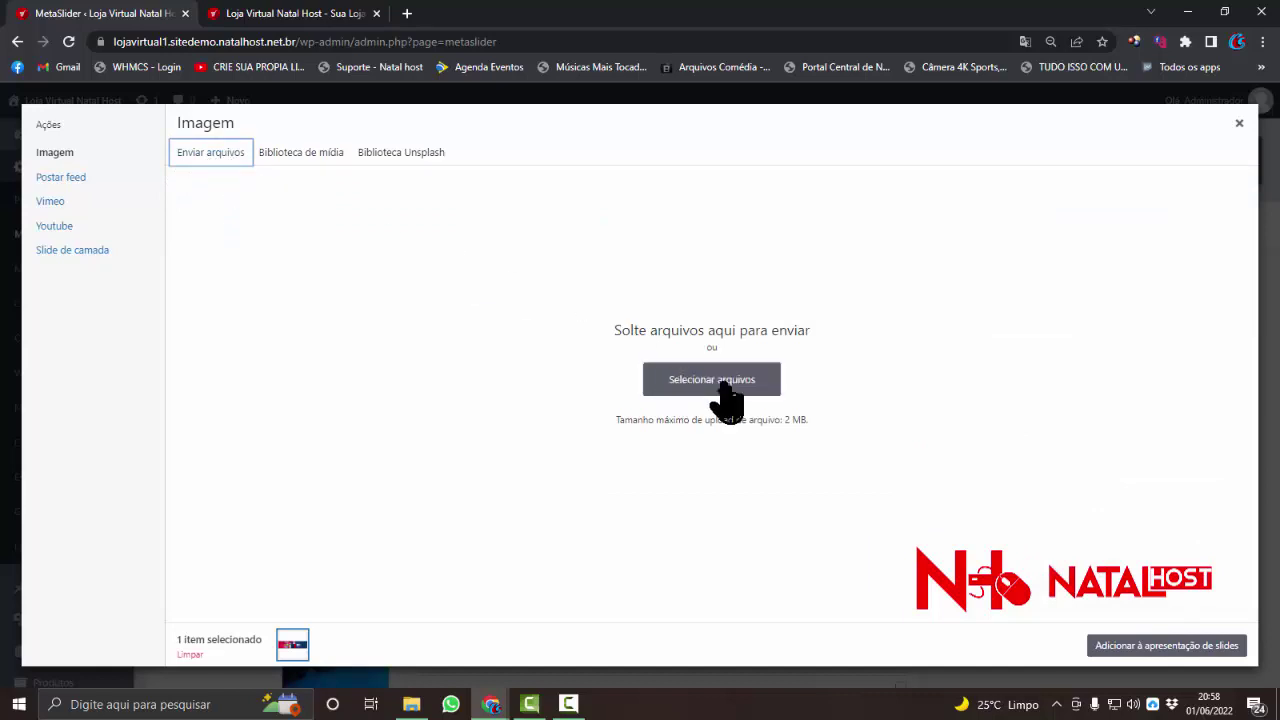
left_click(310, 156)
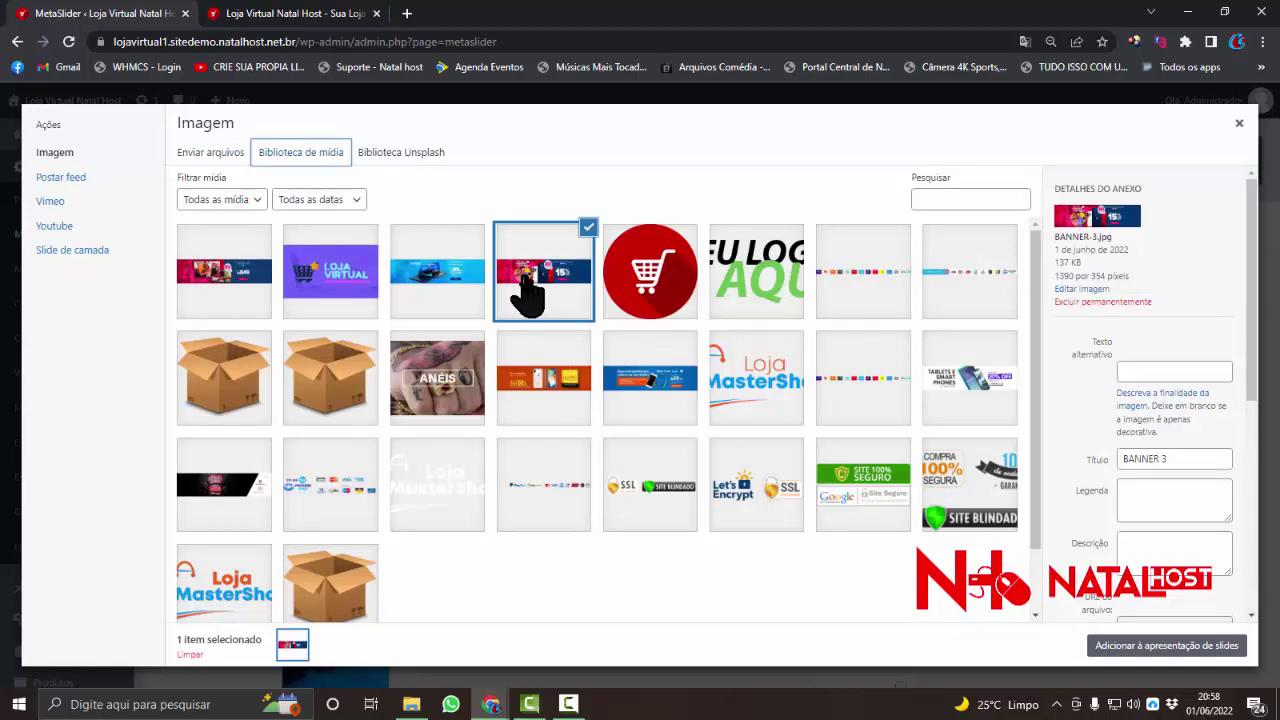
left_click(1122, 648)
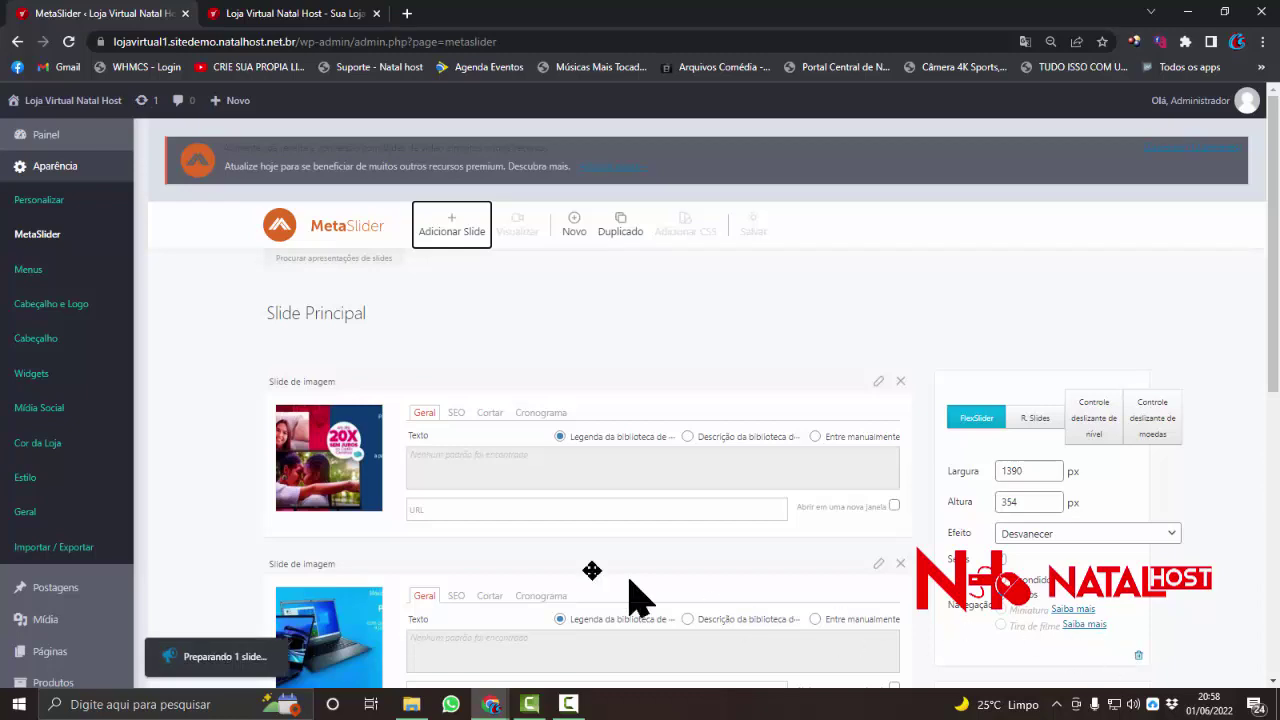
Check the newly added slide at the end of the list and save the slideshow
scroll(500, 414, "down", 4)
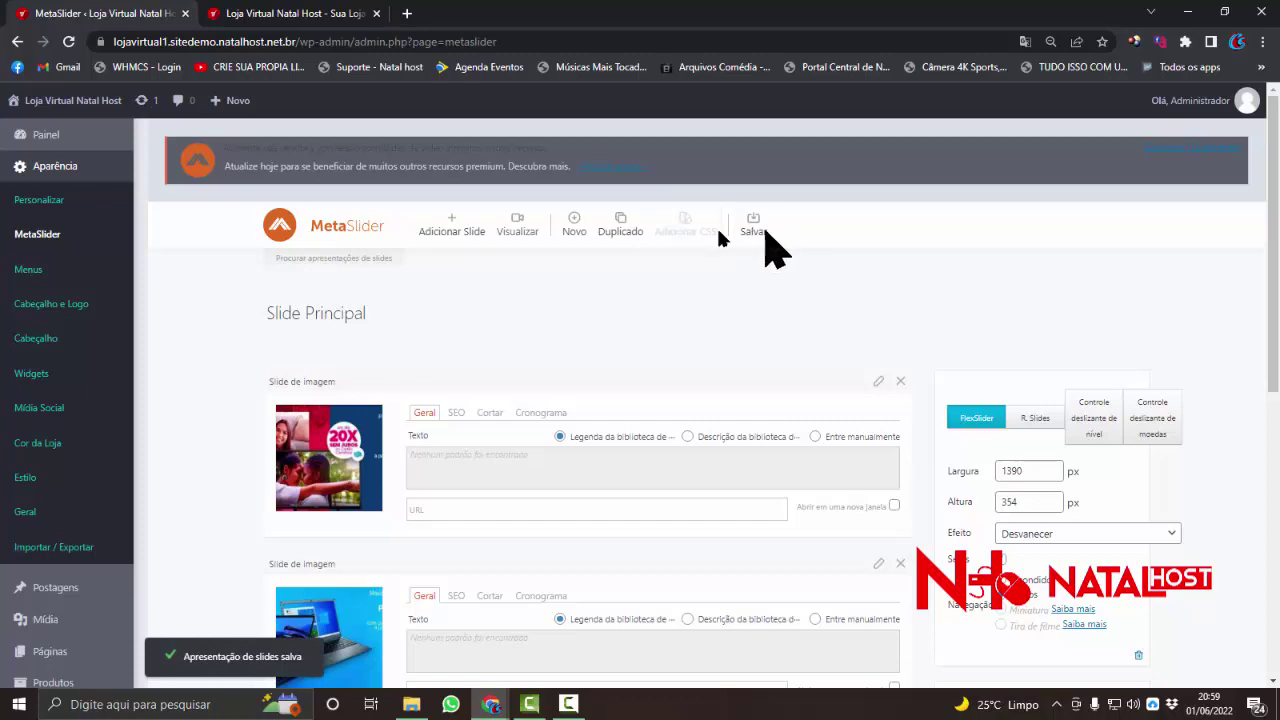
scroll(600, 300, "down", 6)
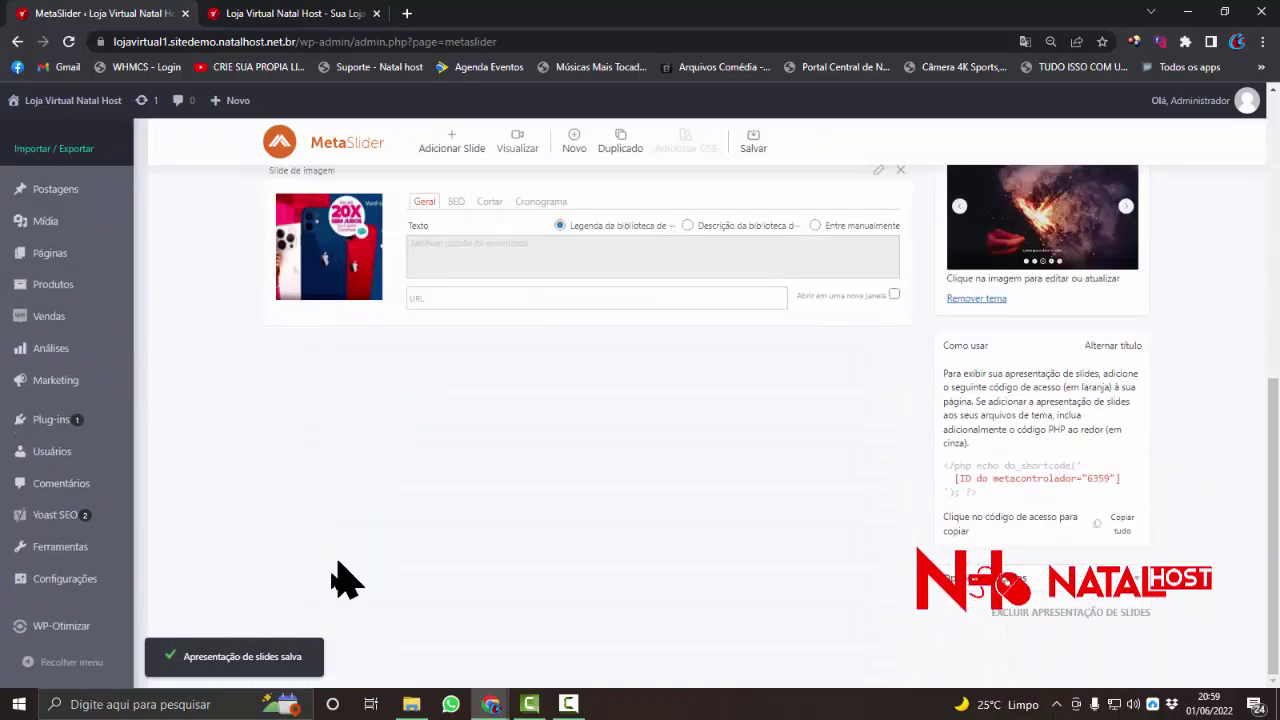
scroll(331, 337, "up", 8)
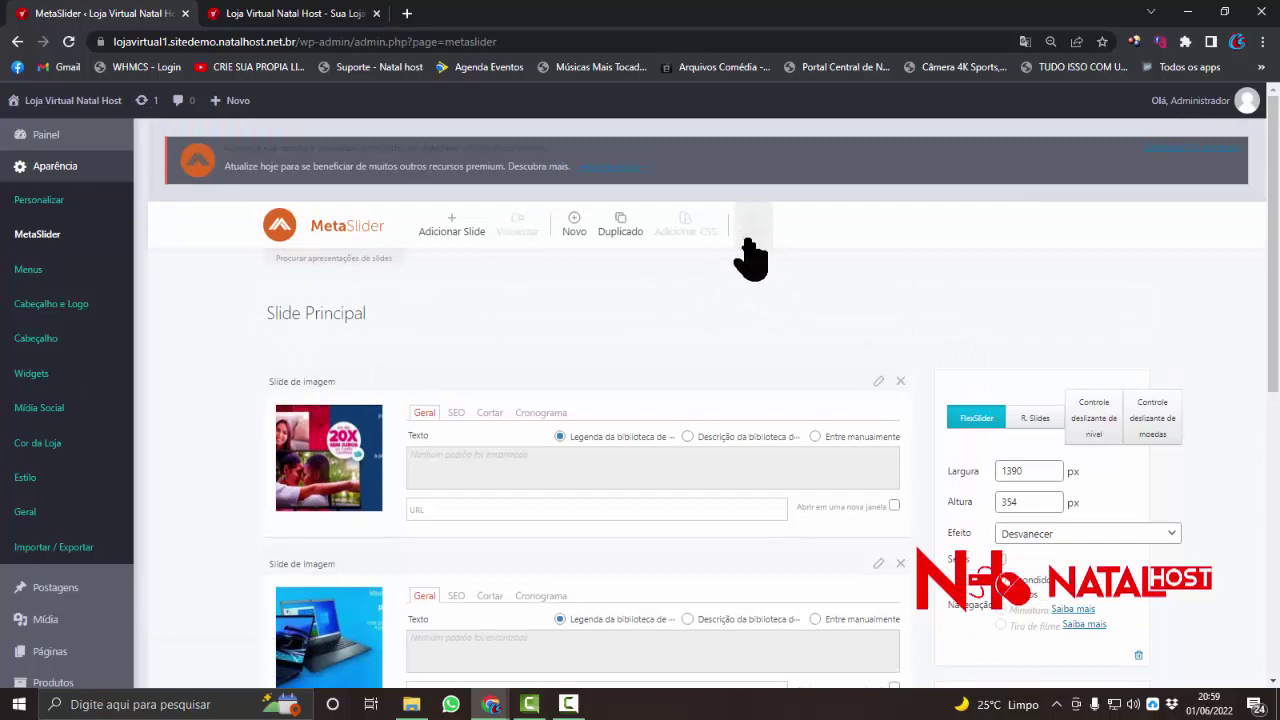
Switch to the storefront and step backwards through the slides of its main banner
left_click(330, 13)
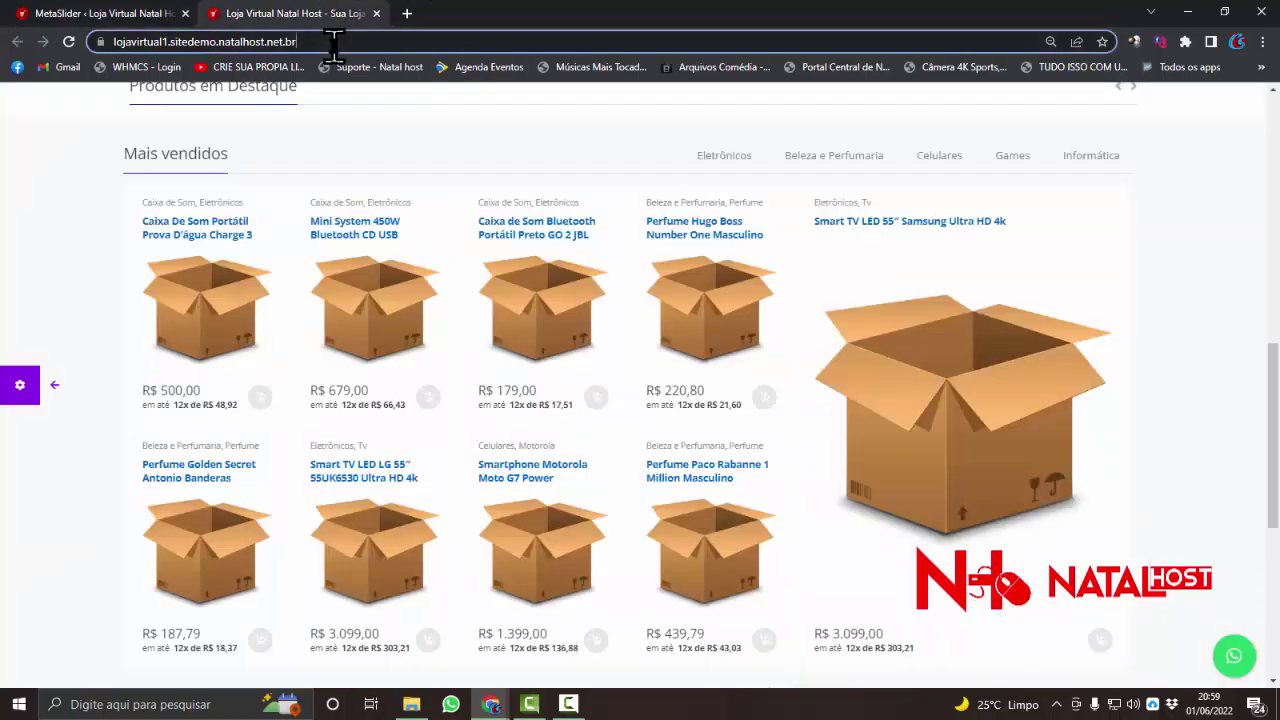
left_click(333, 44)
scroll(340, 200, "up", 10)
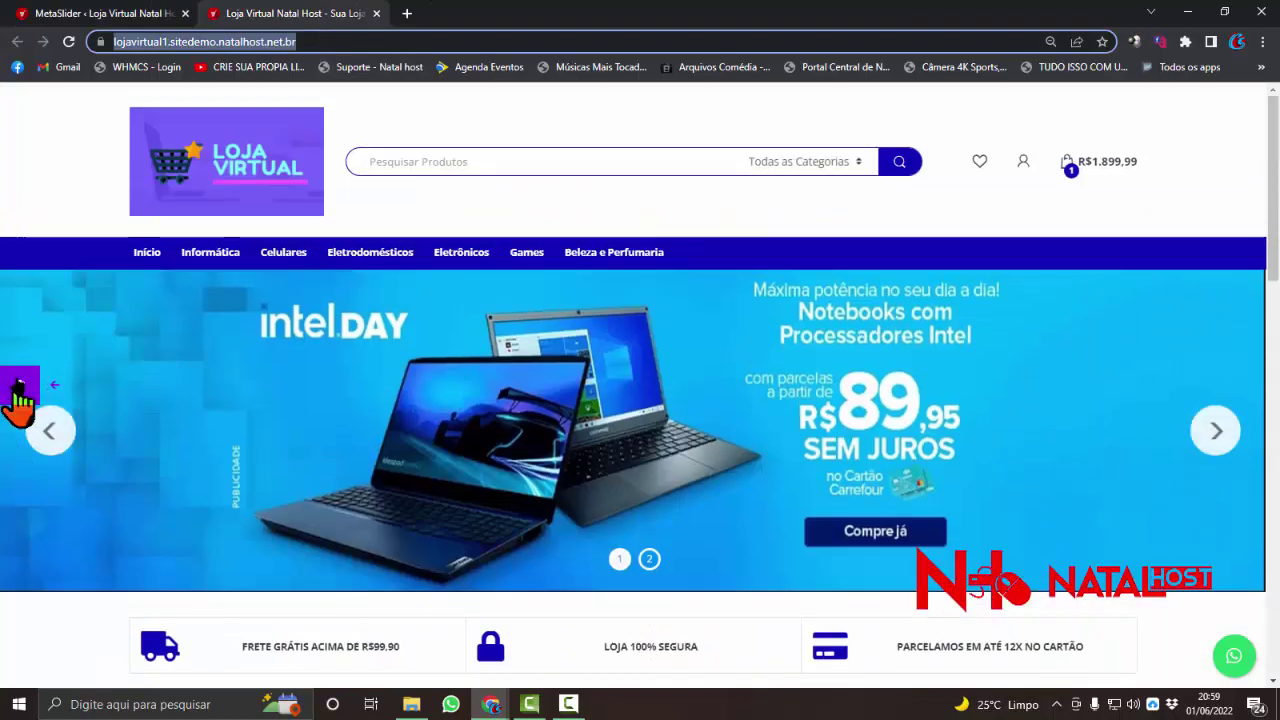
left_click(49, 432)
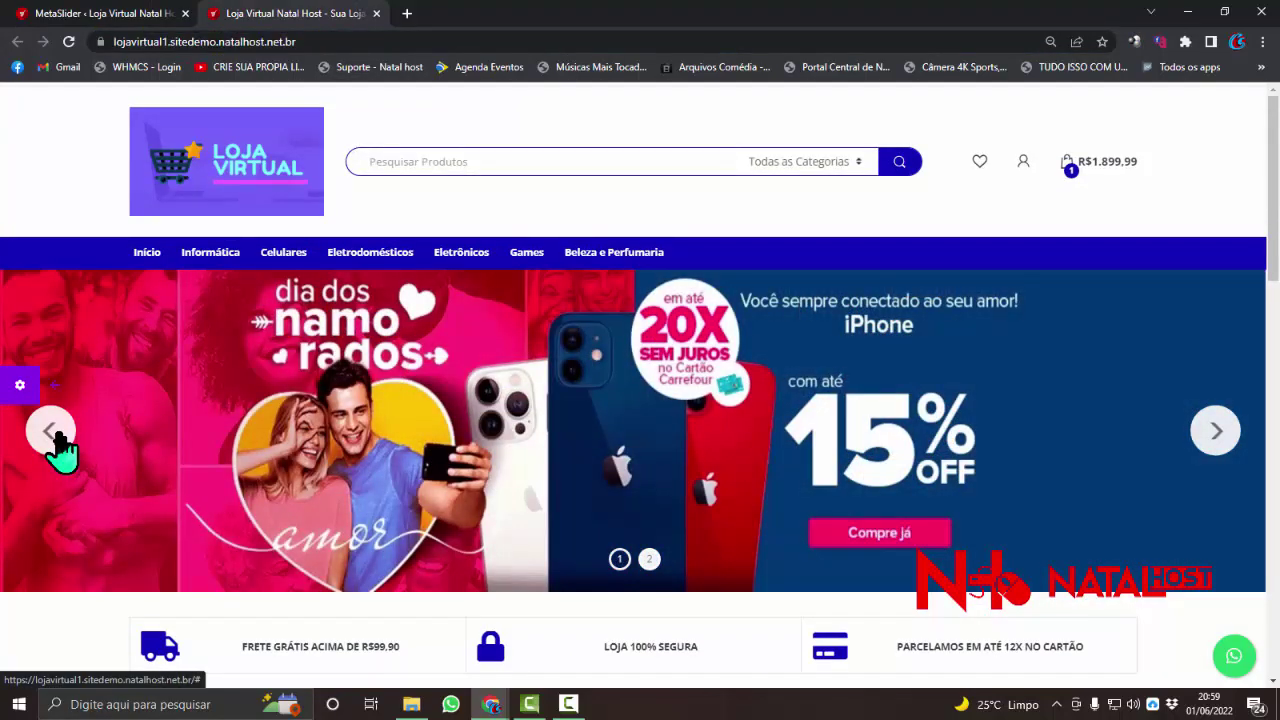
left_click(57, 436)
left_click(57, 436)
left_click(57, 436)
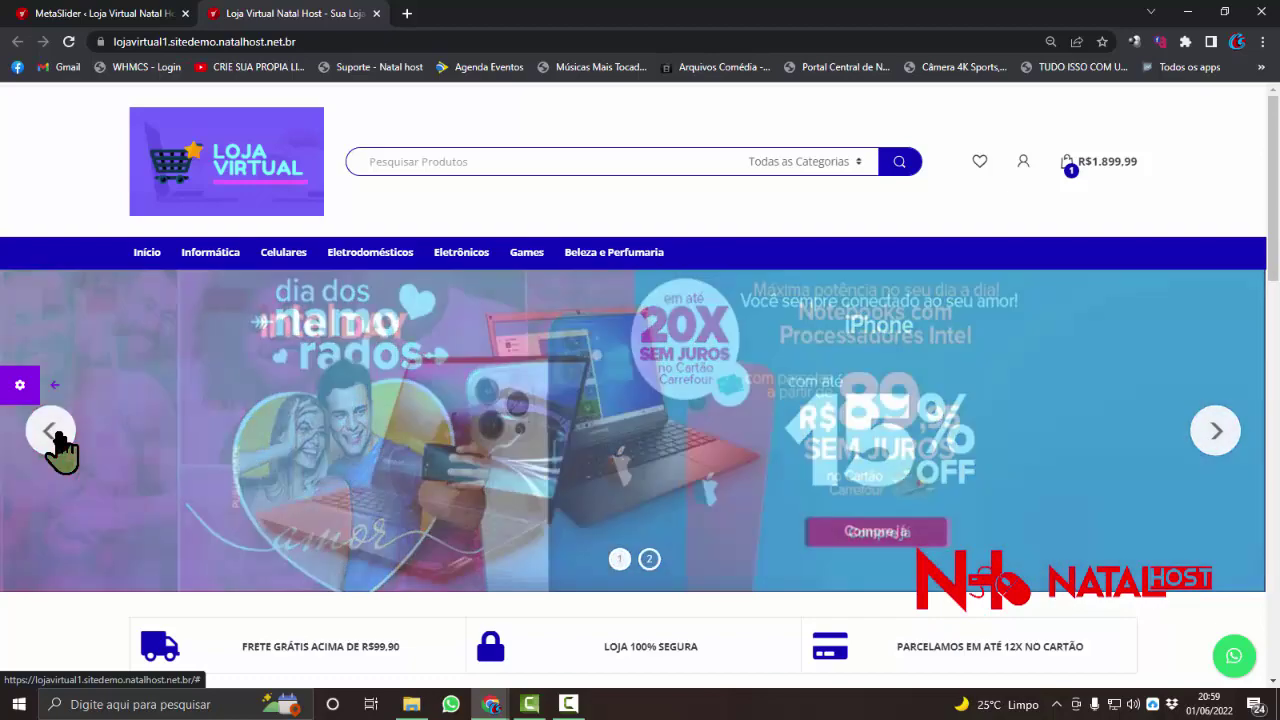
left_click(57, 436)
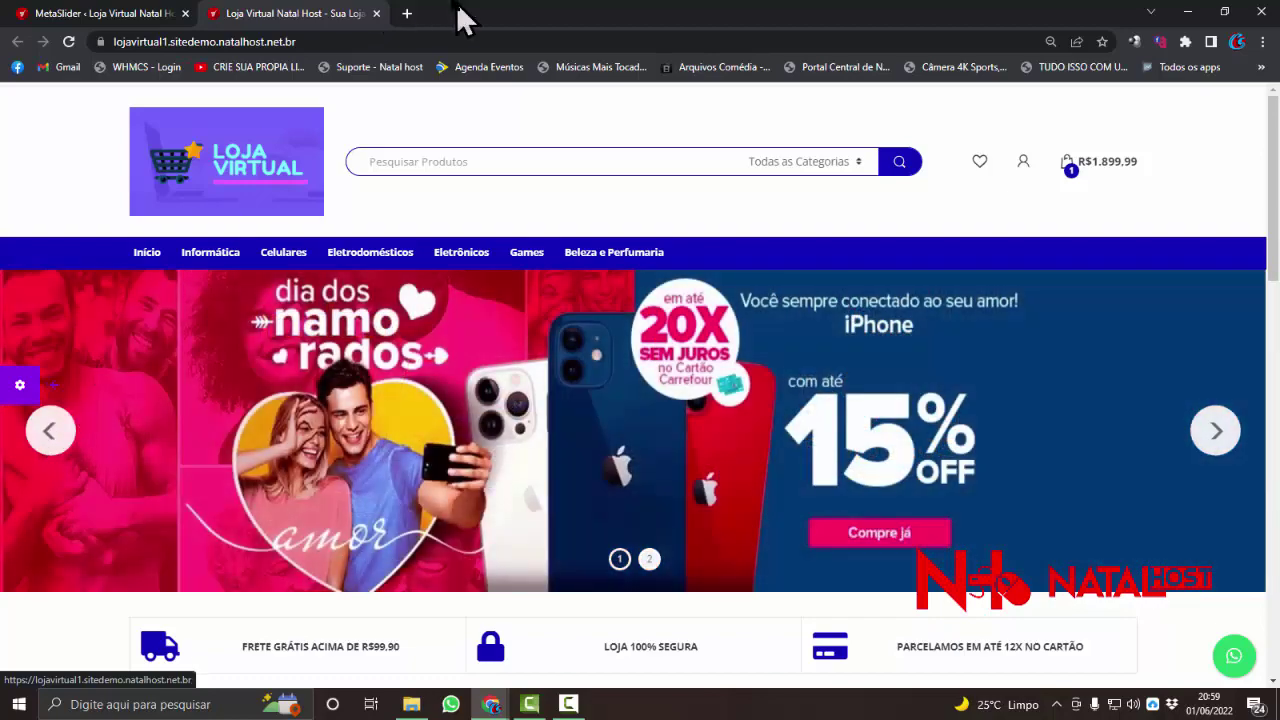
Reload the storefront and cycle through the main banner's slides to check the updated slideshow
left_click(333, 45)
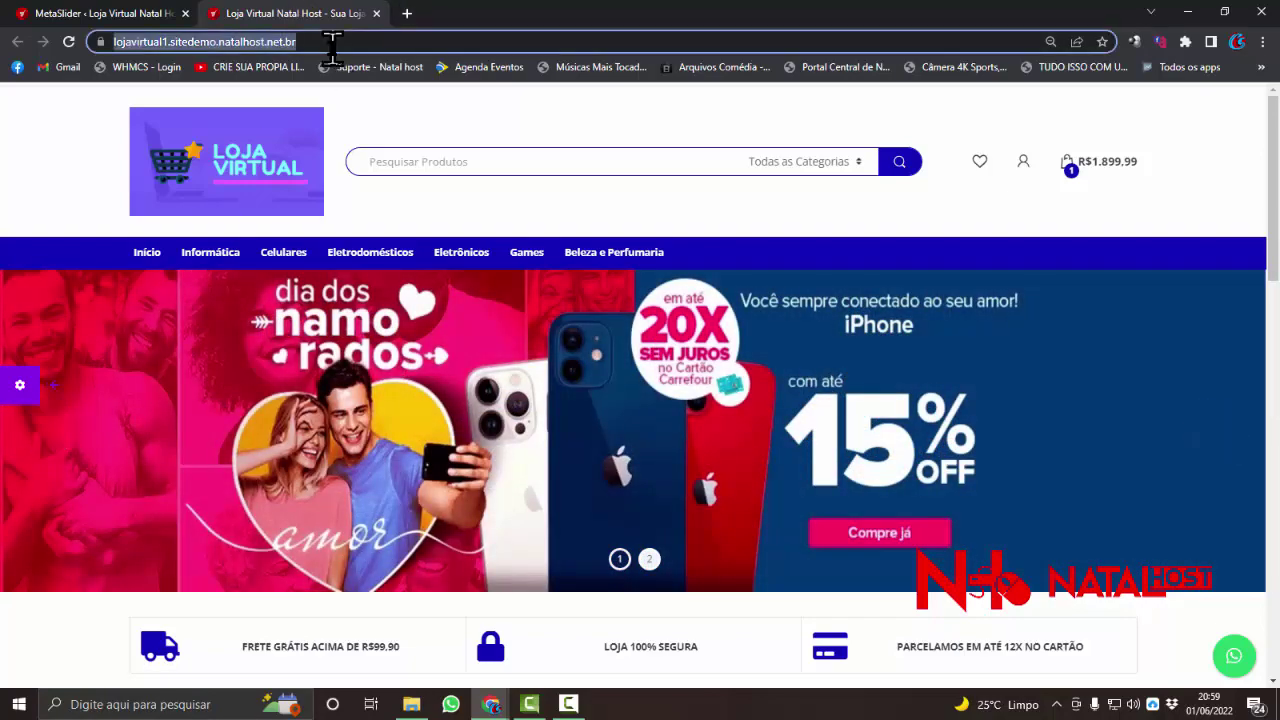
key("Return")
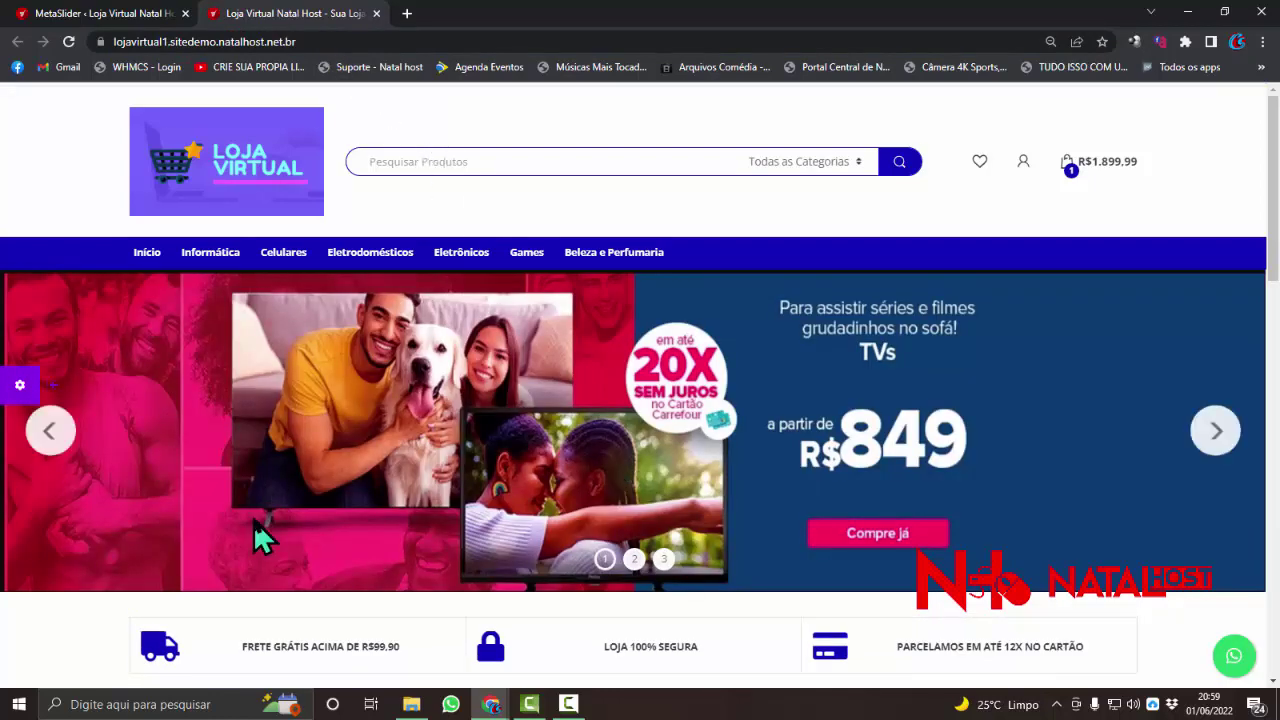
left_click(50, 432)
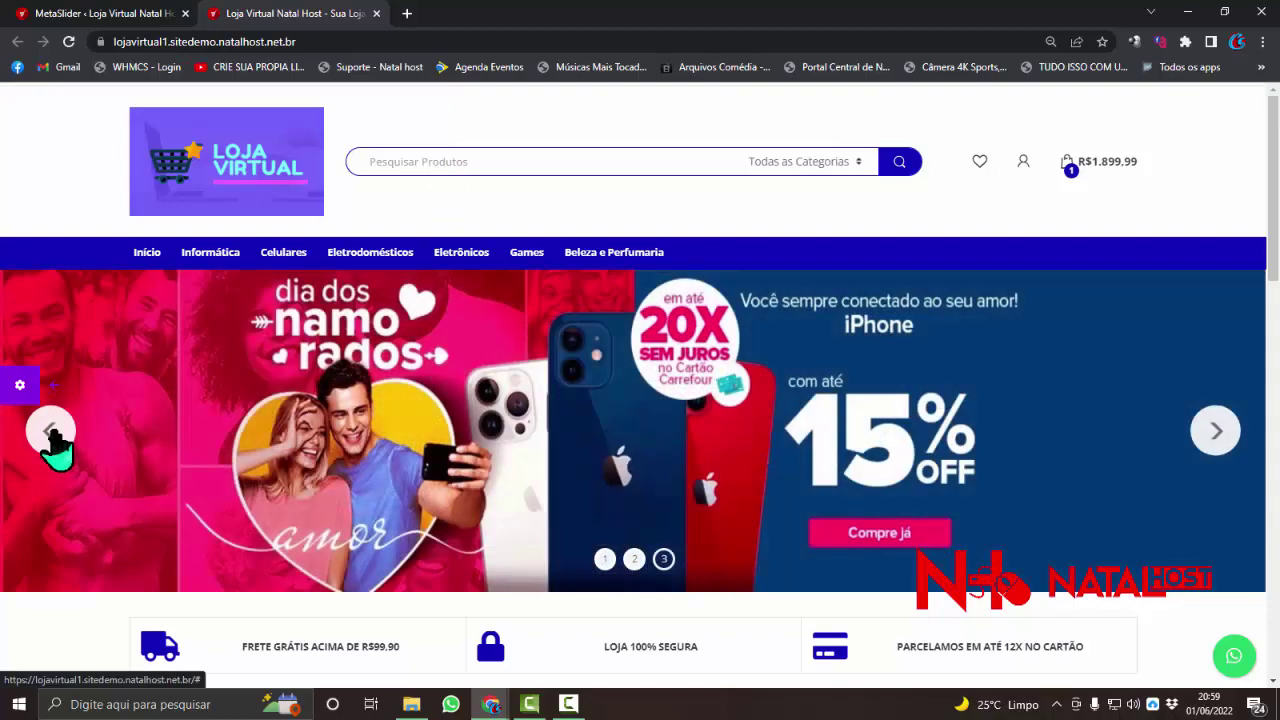
left_click(50, 432)
left_click(50, 432)
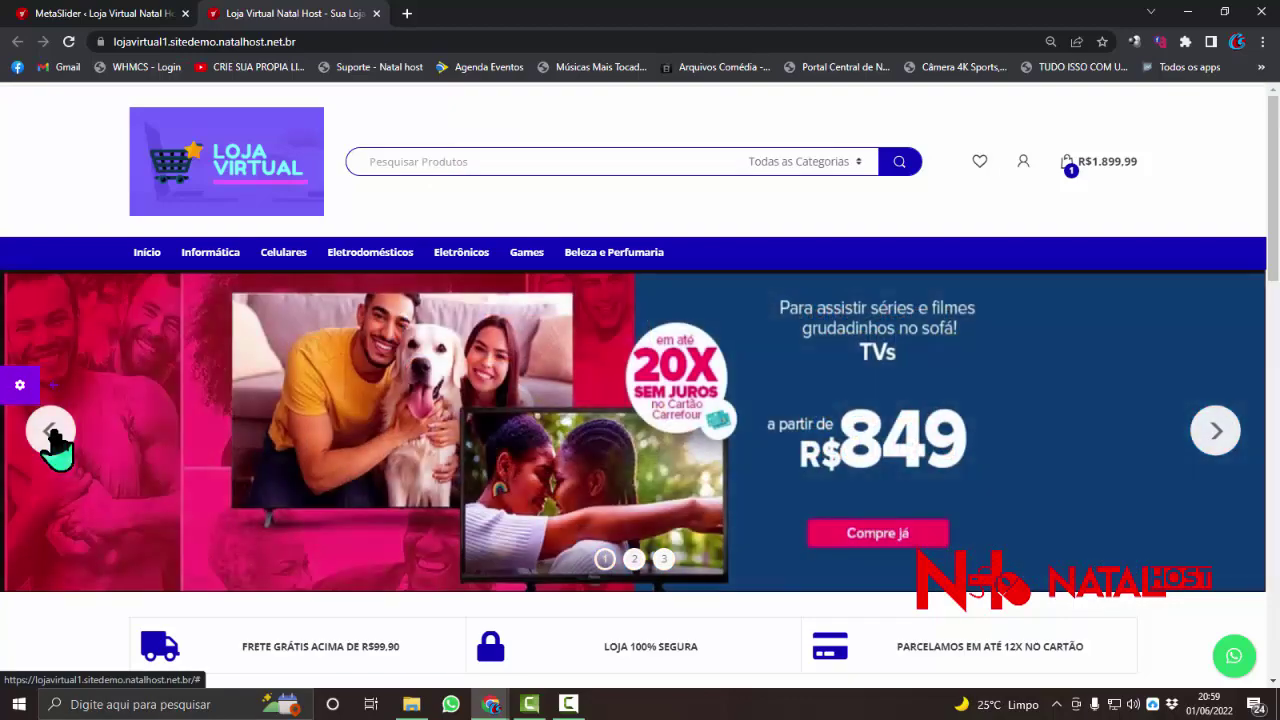
left_click(50, 432)
Examine the storefront sections below the banner, including the benefits bar, Principais Departamentos, Produtos em Destaque and Mais vendidos
scroll(340, 378, "down", 2)
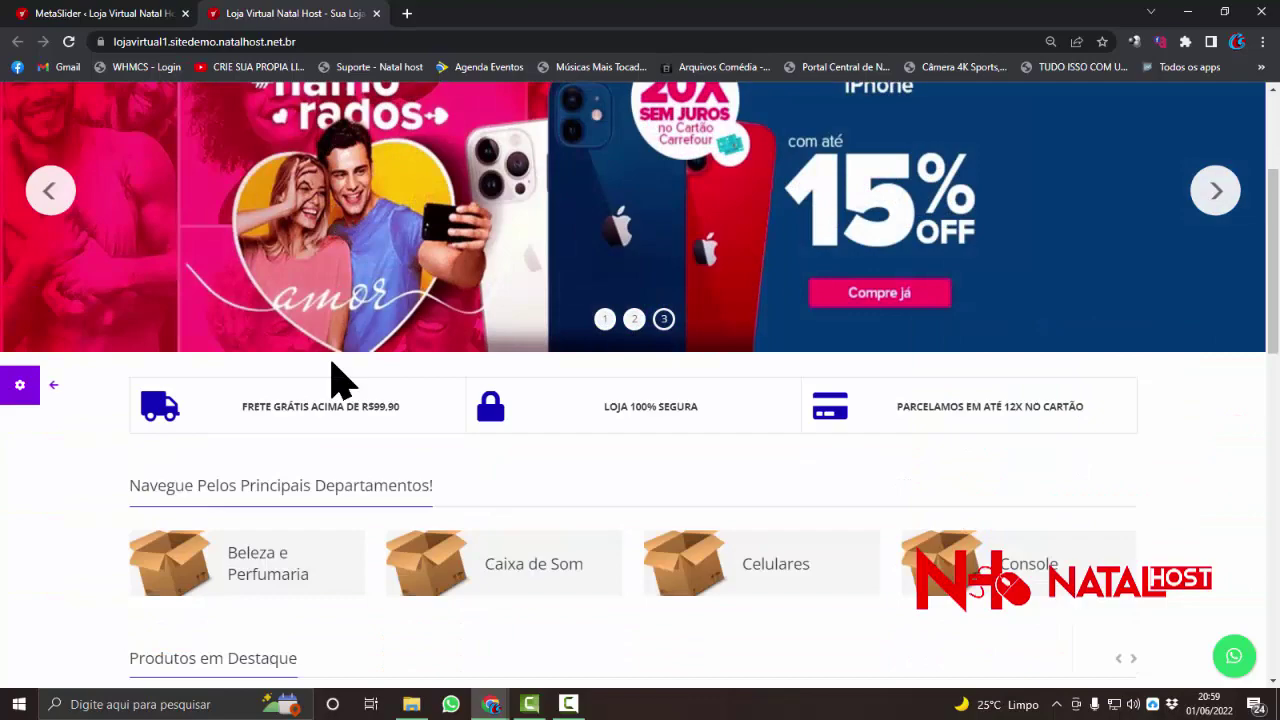
scroll(340, 378, "down", 2)
scroll(340, 370, "down", 3)
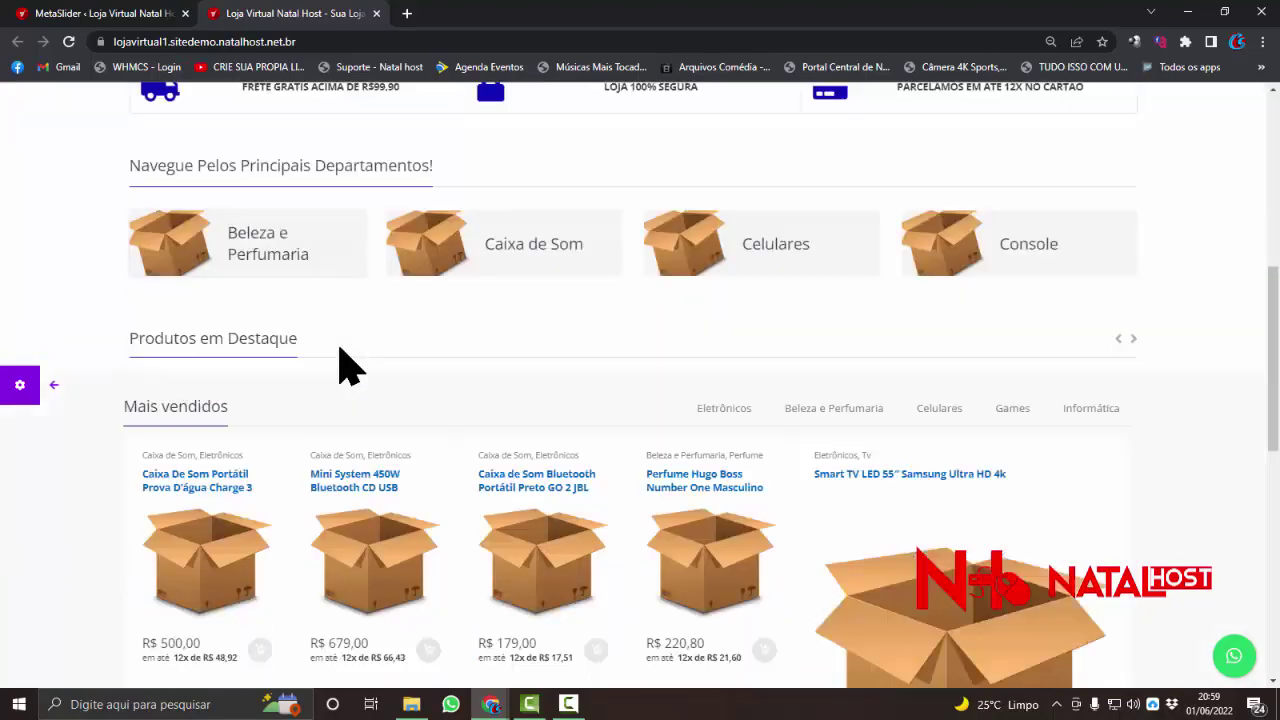
scroll(338, 366, "up", 4)
scroll(283, 345, "up", 1)
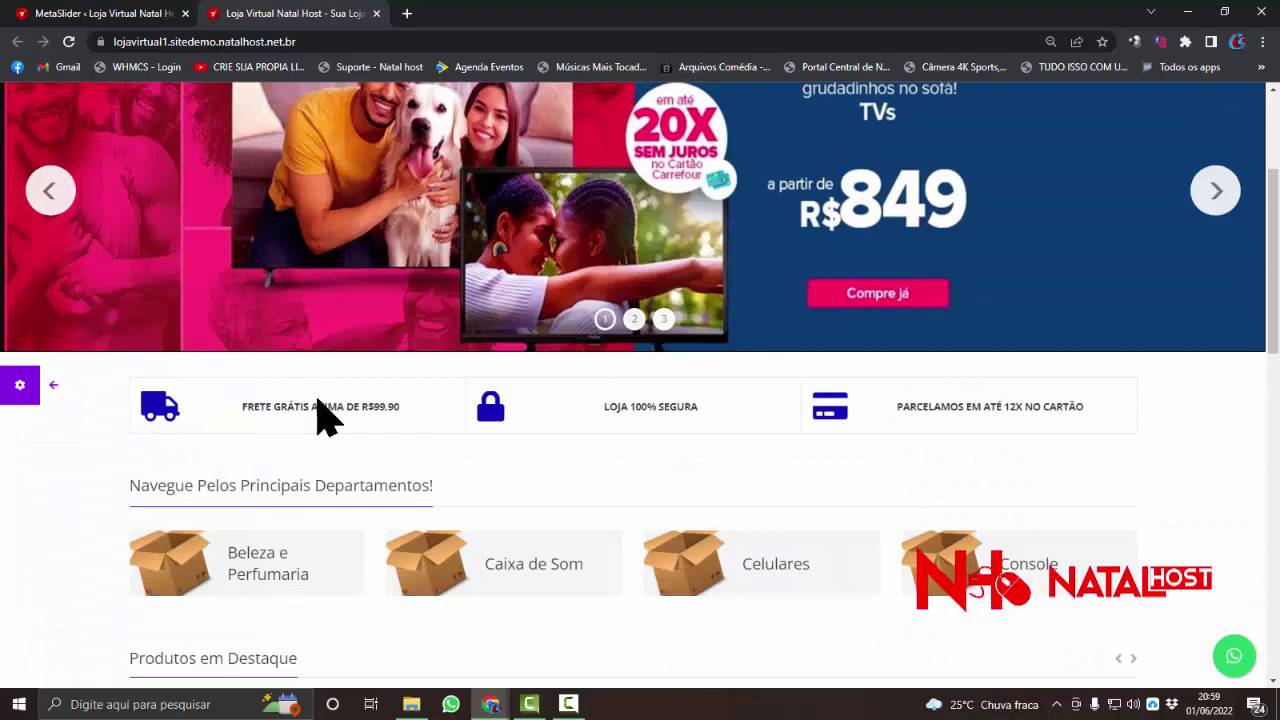
scroll(316, 416, "down", 2)
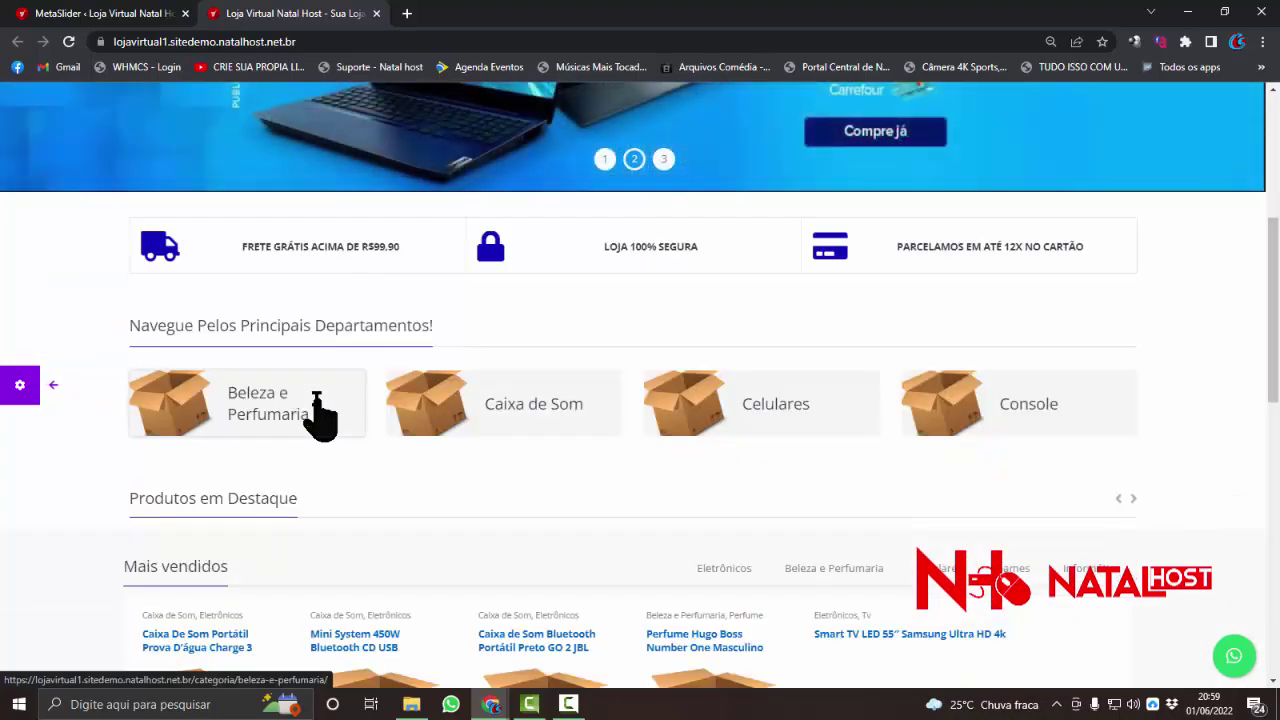
scroll(250, 300, "down", 2)
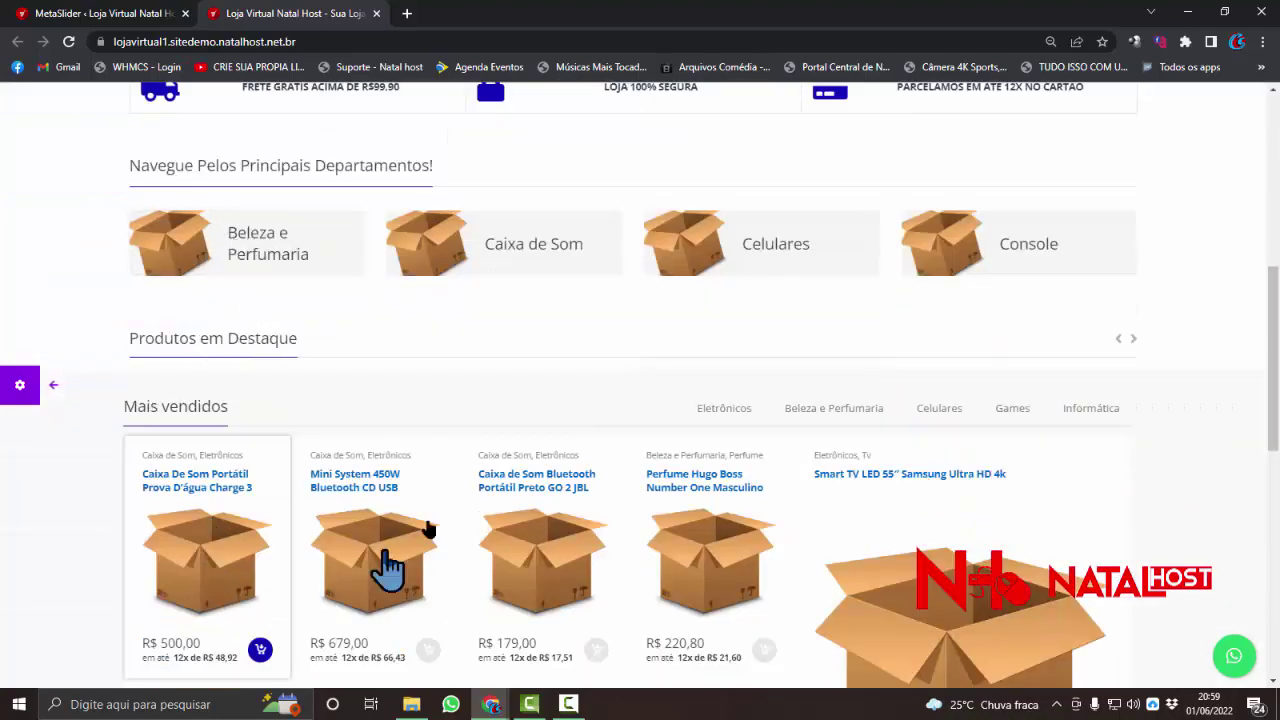
Switch from the storefront back to the WordPress admin and open the list of all products
scroll(386, 571, "down", 2)
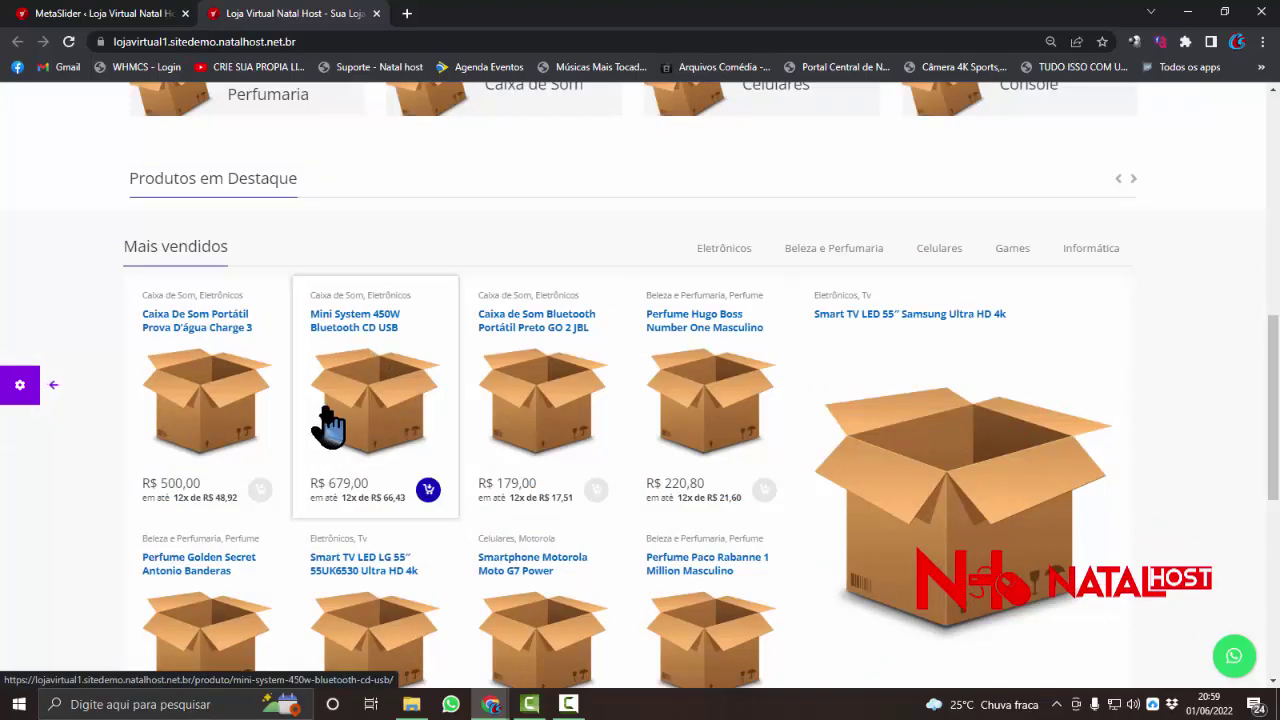
scroll(330, 425, "up", 6)
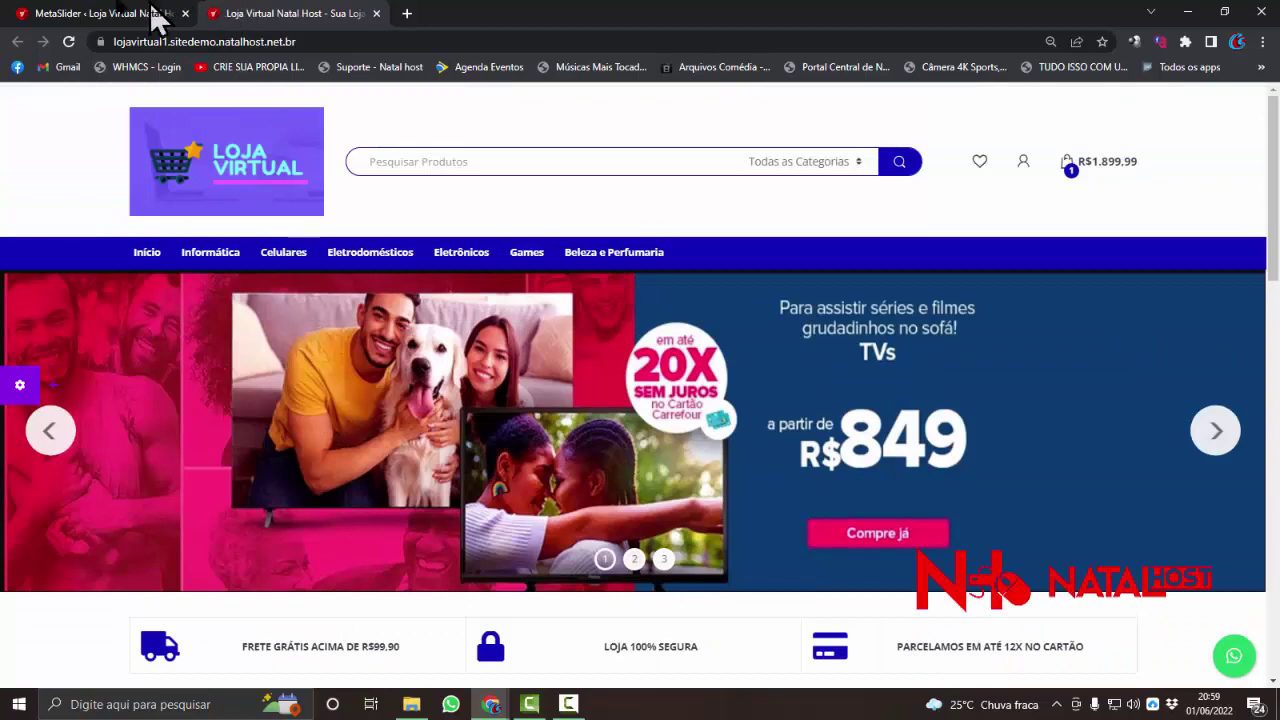
left_click(155, 18)
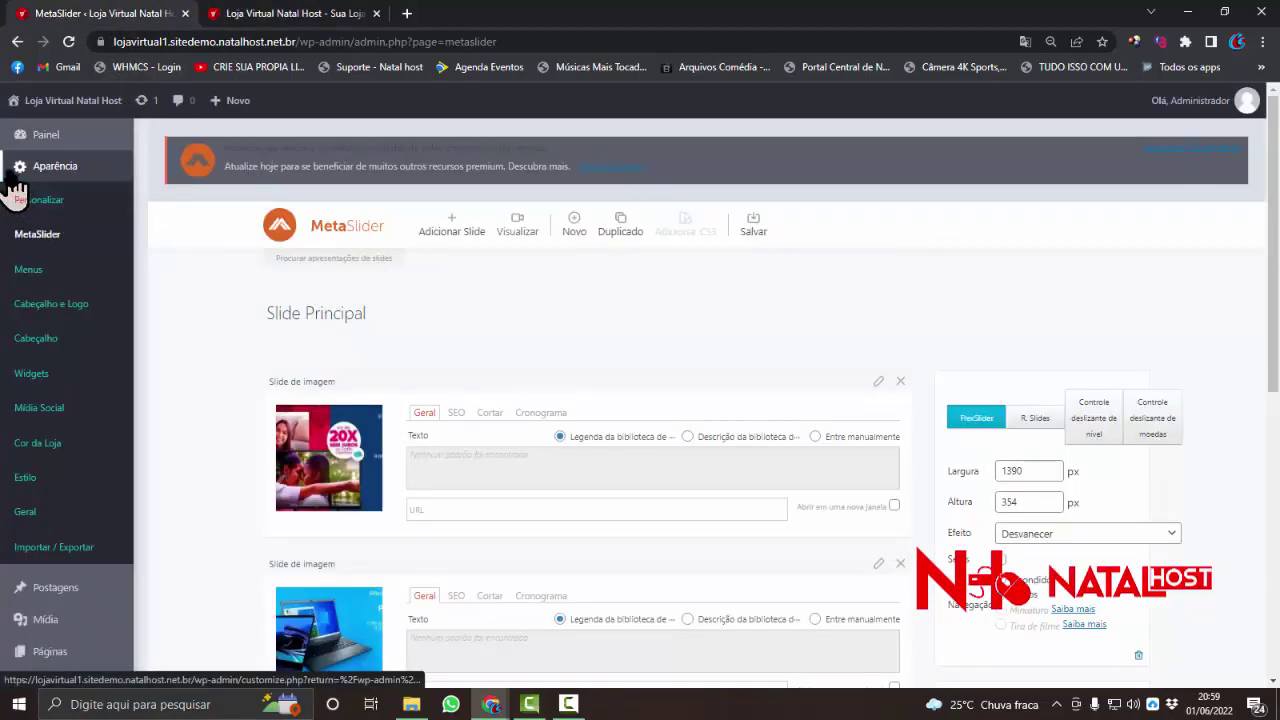
scroll(71, 309, "down", 3)
mouse_move(105, 388)
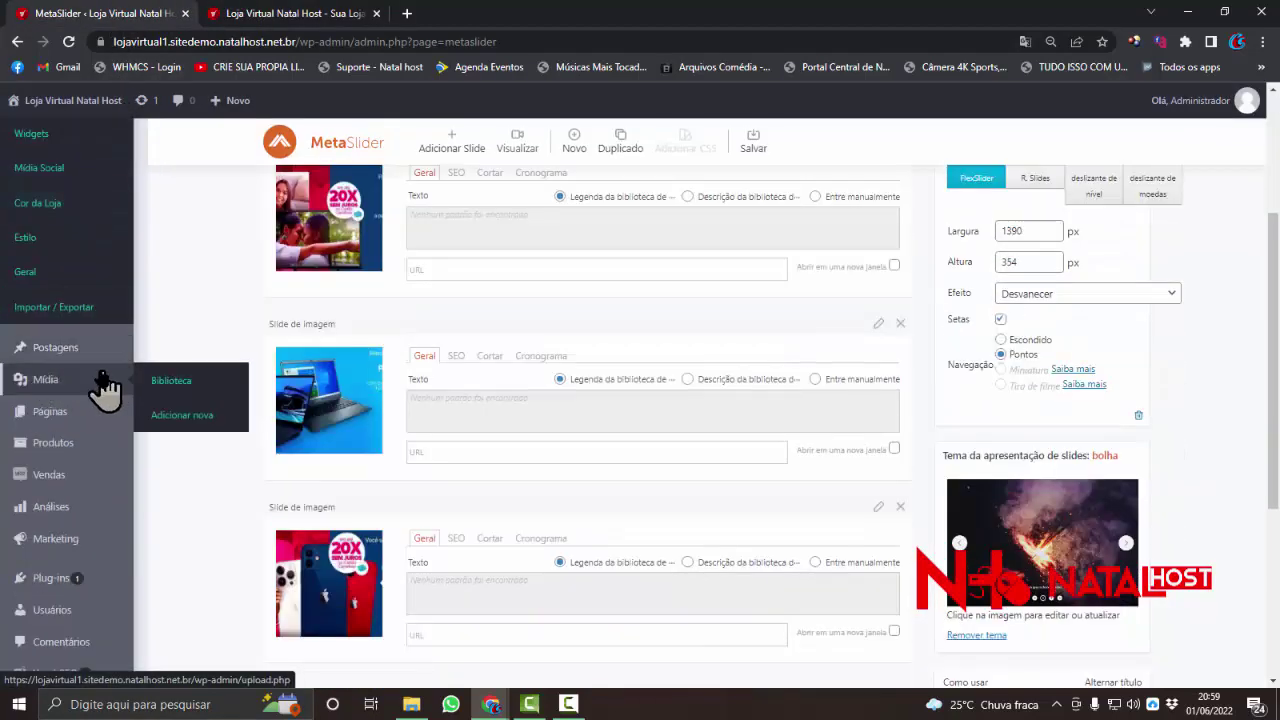
mouse_move(85, 465)
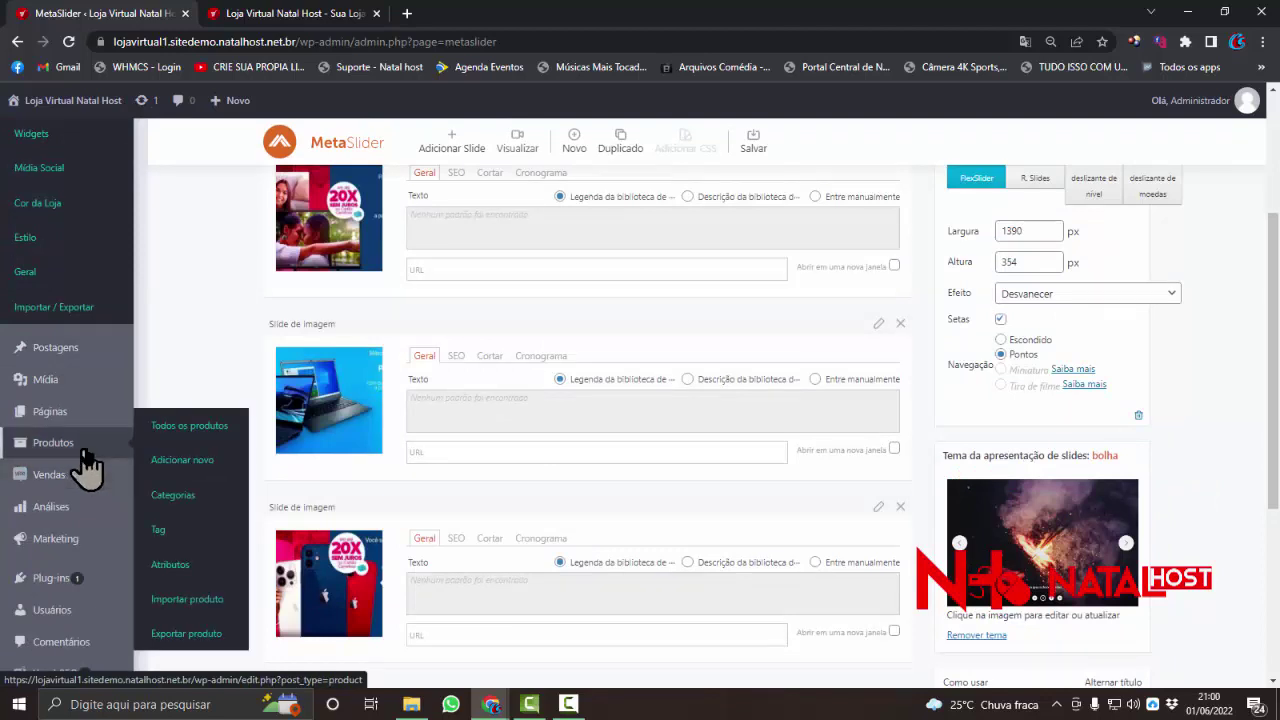
left_click(230, 430)
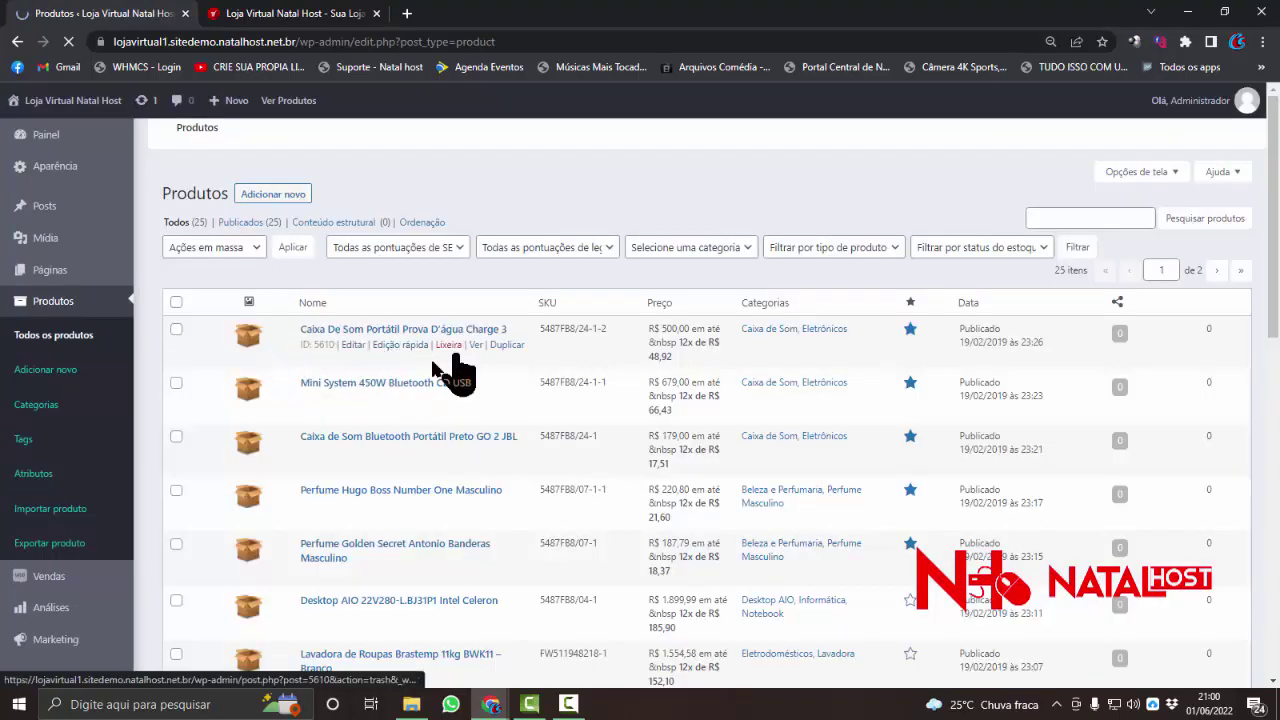
Look through the product list and open "Caixa De Som Portátil Prova D'água Charge 3" for editing
scroll(354, 363, "down", 4)
scroll(390, 440, "up", 5)
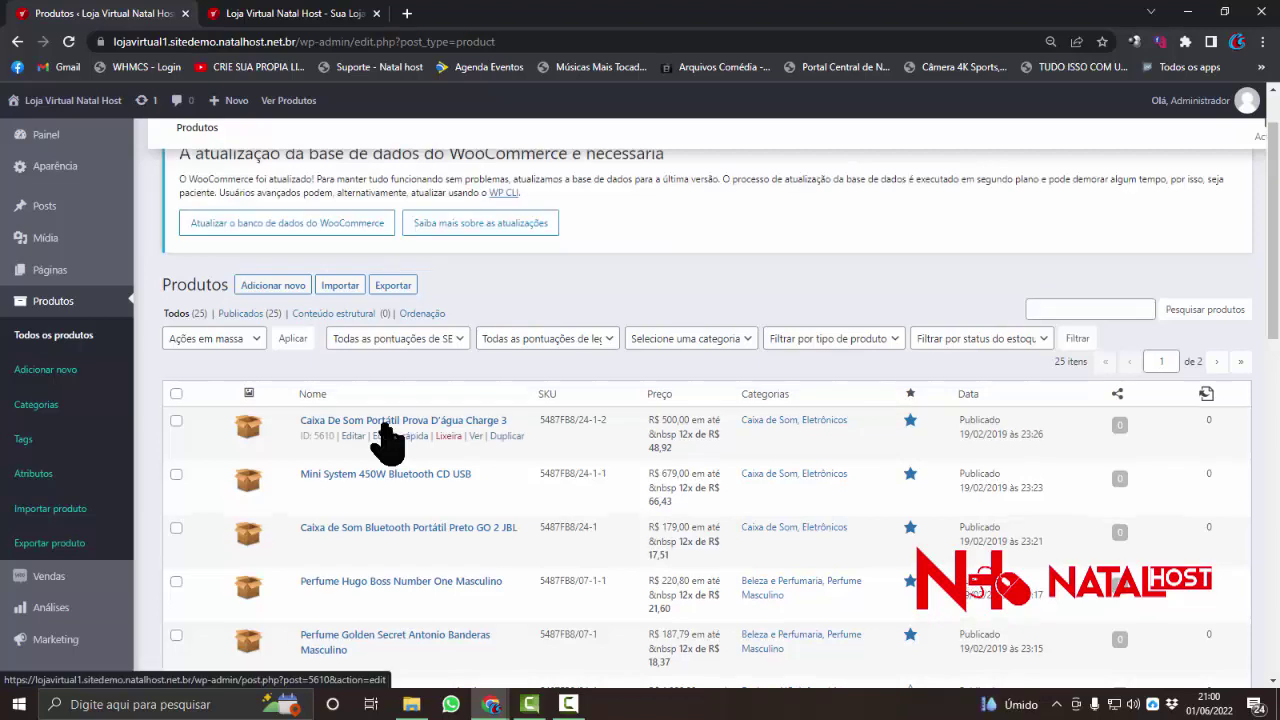
scroll(355, 455, "down", 1)
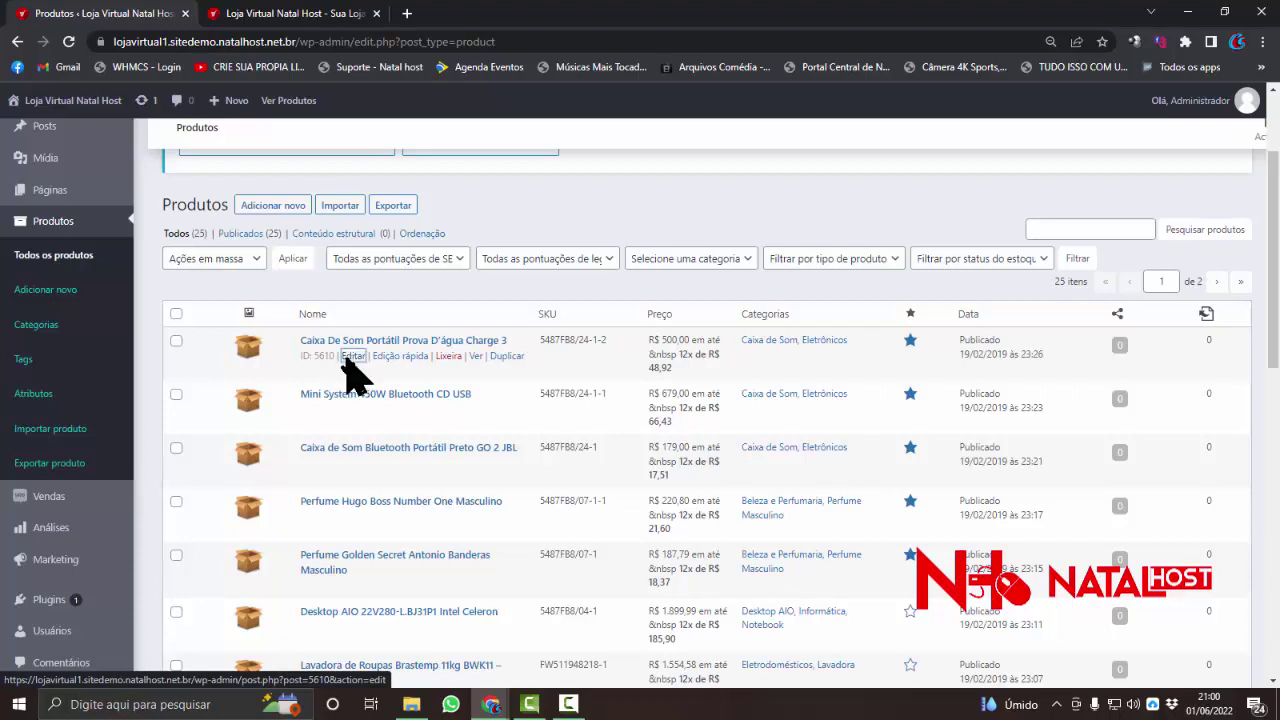
left_click(352, 357)
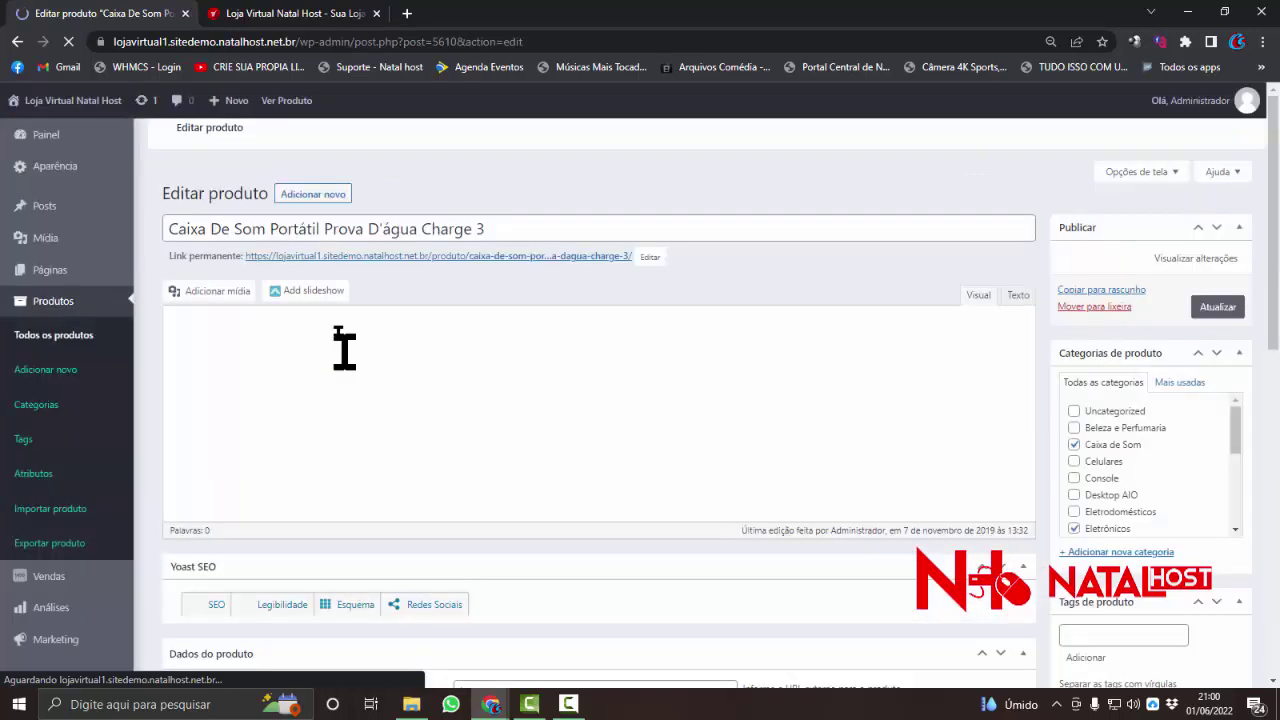
Examine the product's title and the paragraphs of its main description
triple_click(266, 231)
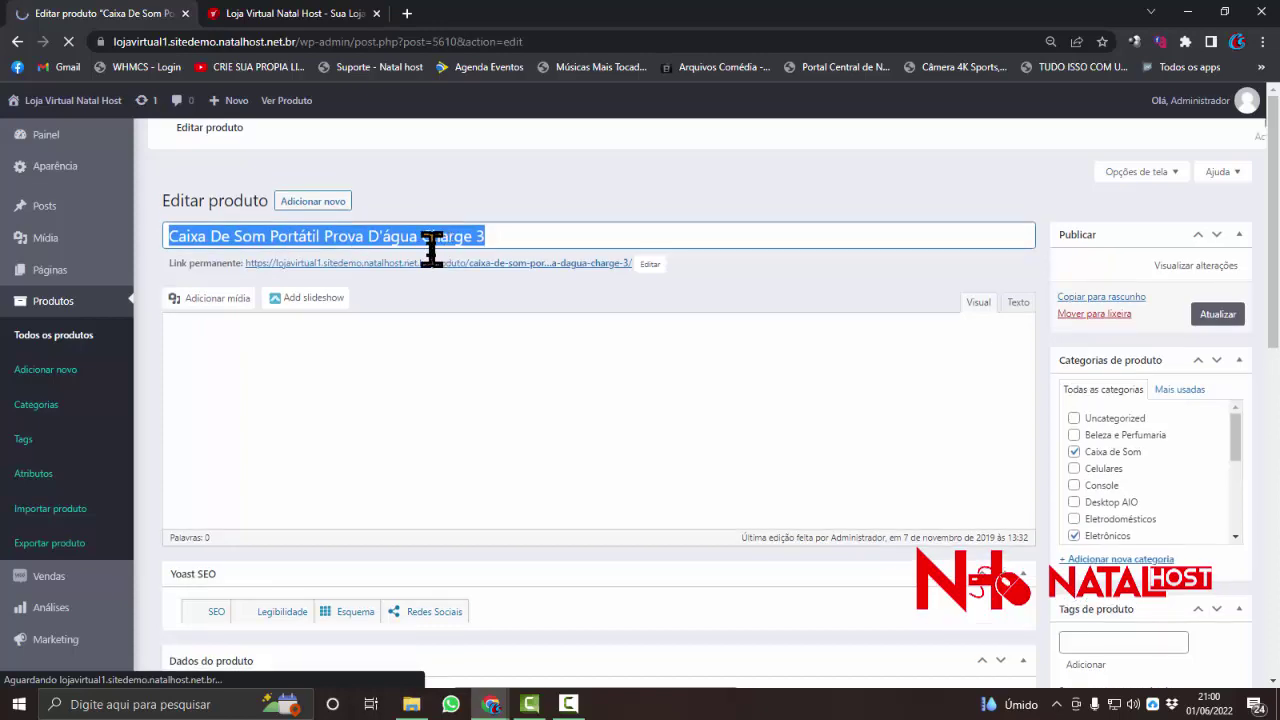
scroll(431, 266, "down", 5)
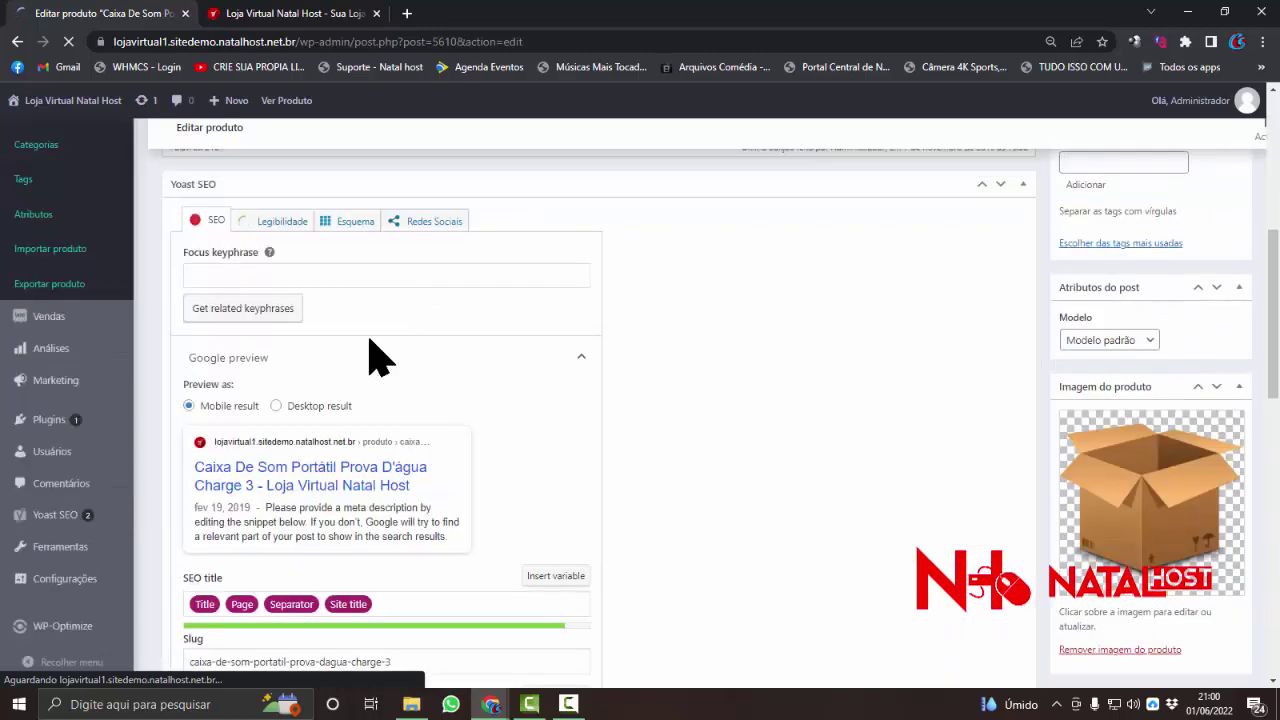
scroll(366, 414, "up", 5)
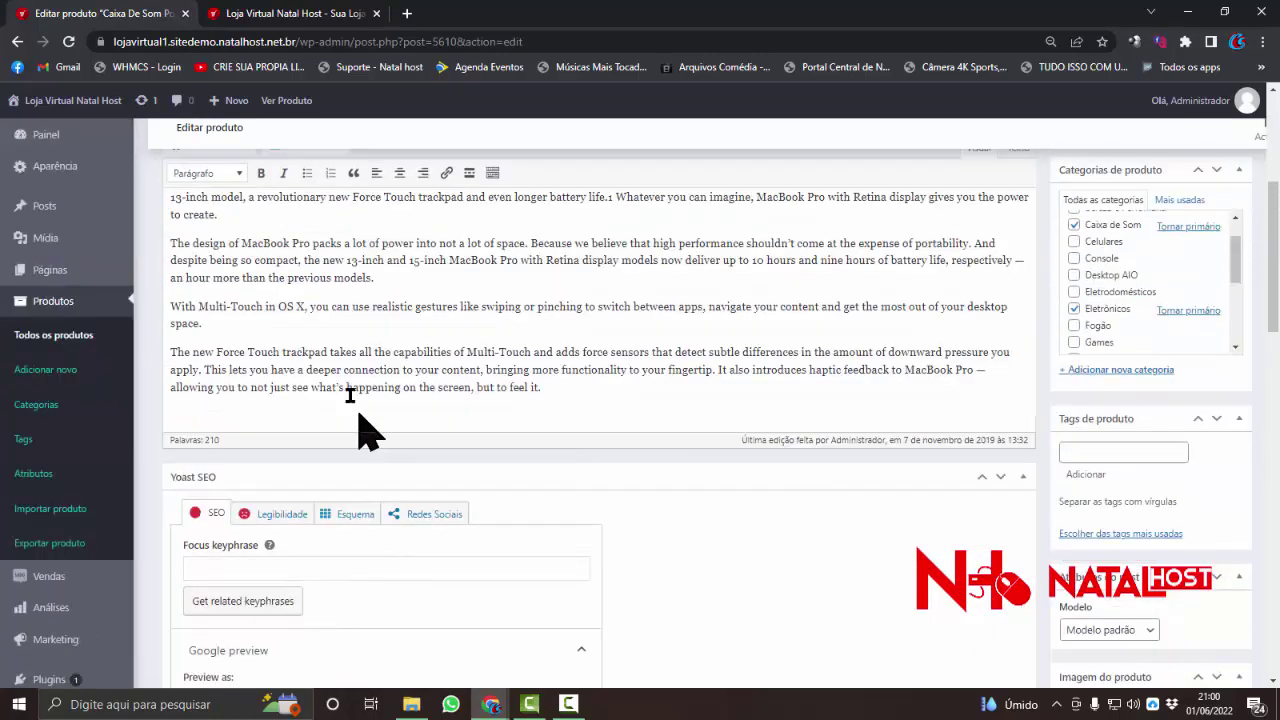
triple_click(226, 347)
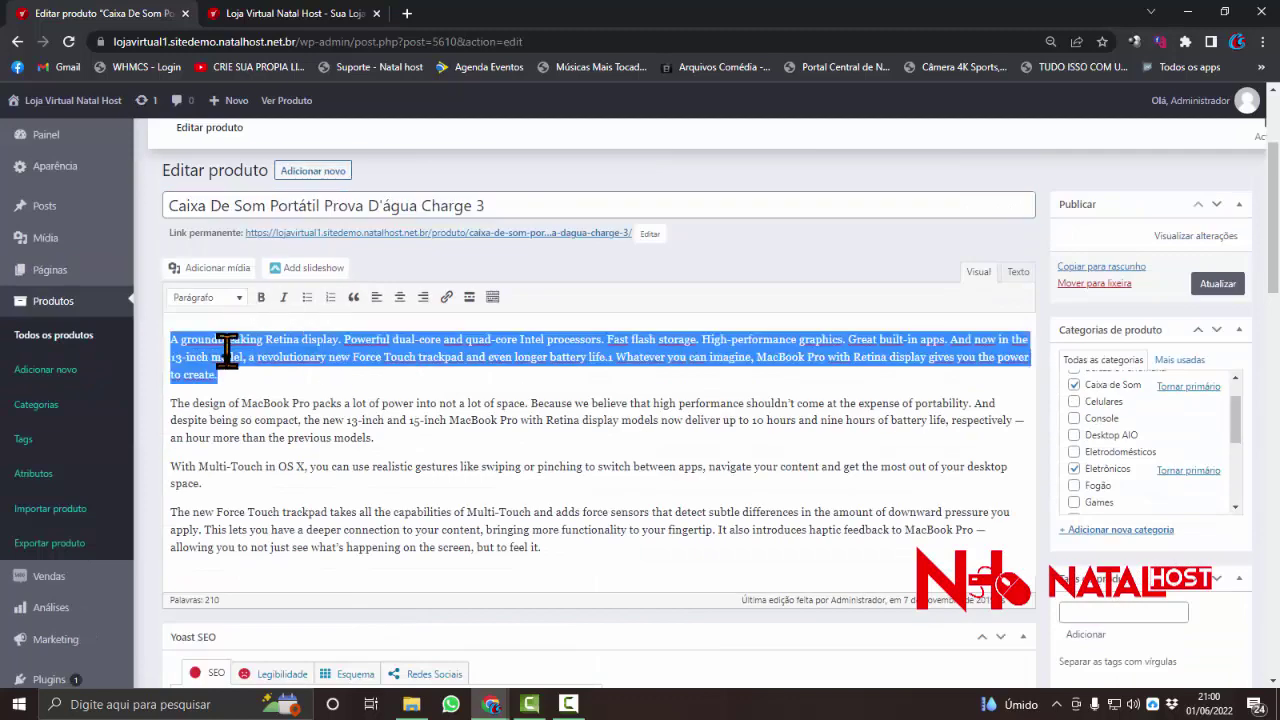
triple_click(294, 443)
scroll(294, 443, "down", 2)
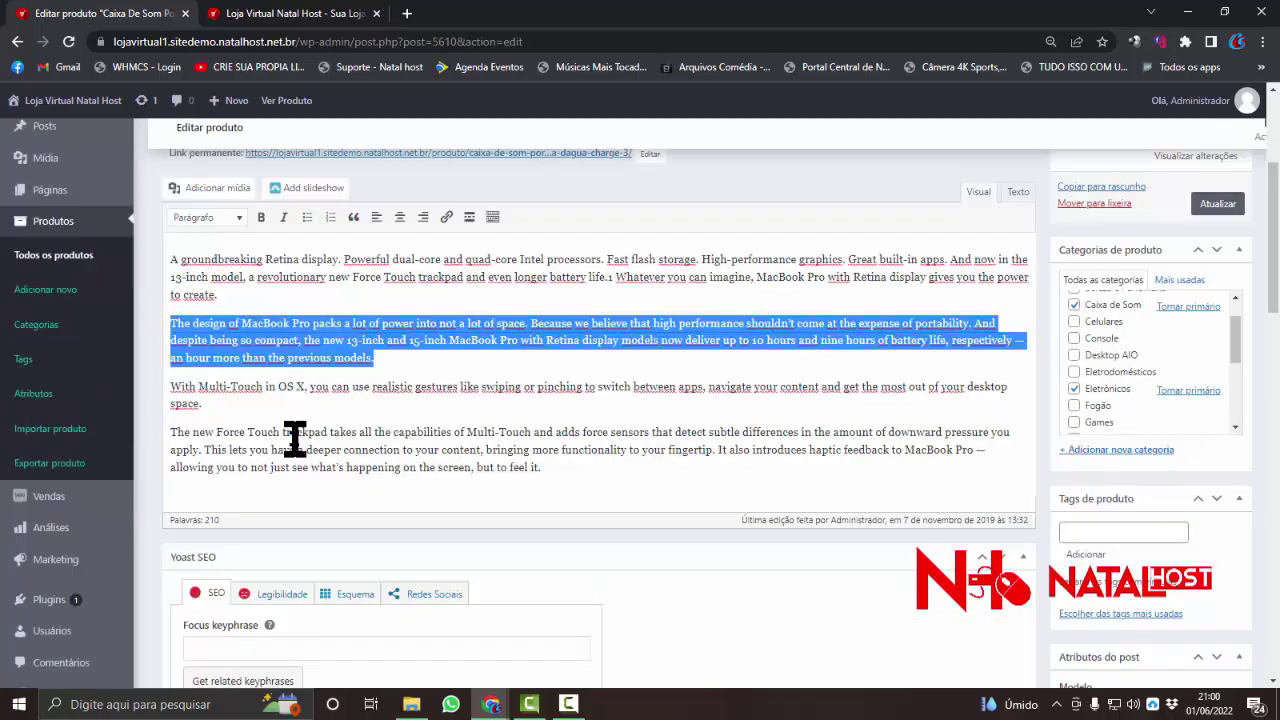
scroll(297, 414, "up", 2)
left_click(429, 400)
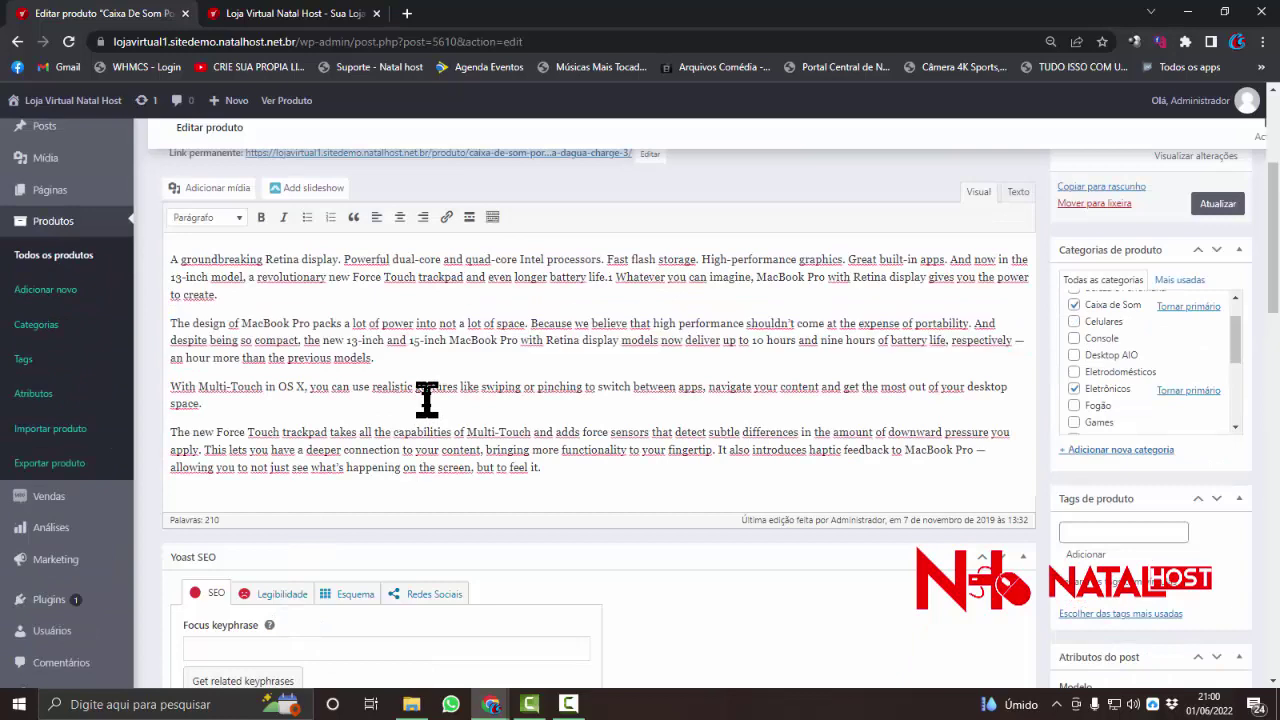
scroll(426, 398, "up", 2)
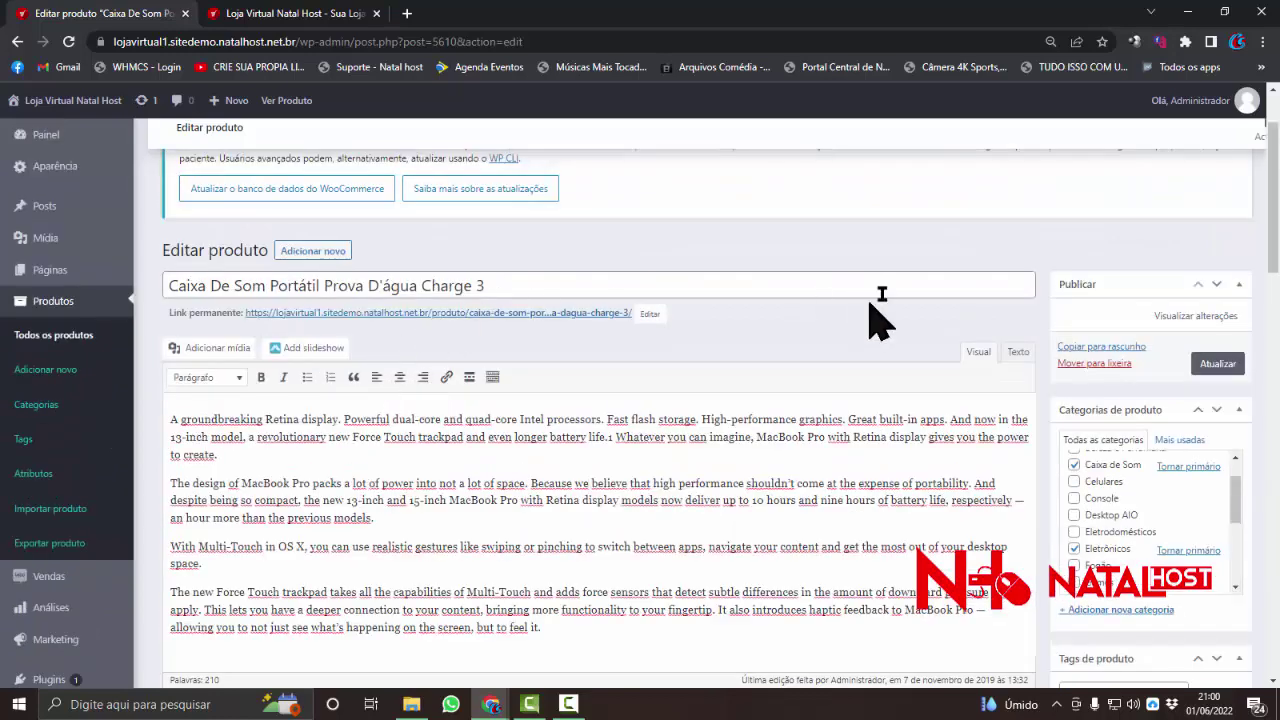
Review the product's assigned categories, the remaining category choices and its product image
scroll(870, 320, "down", 1)
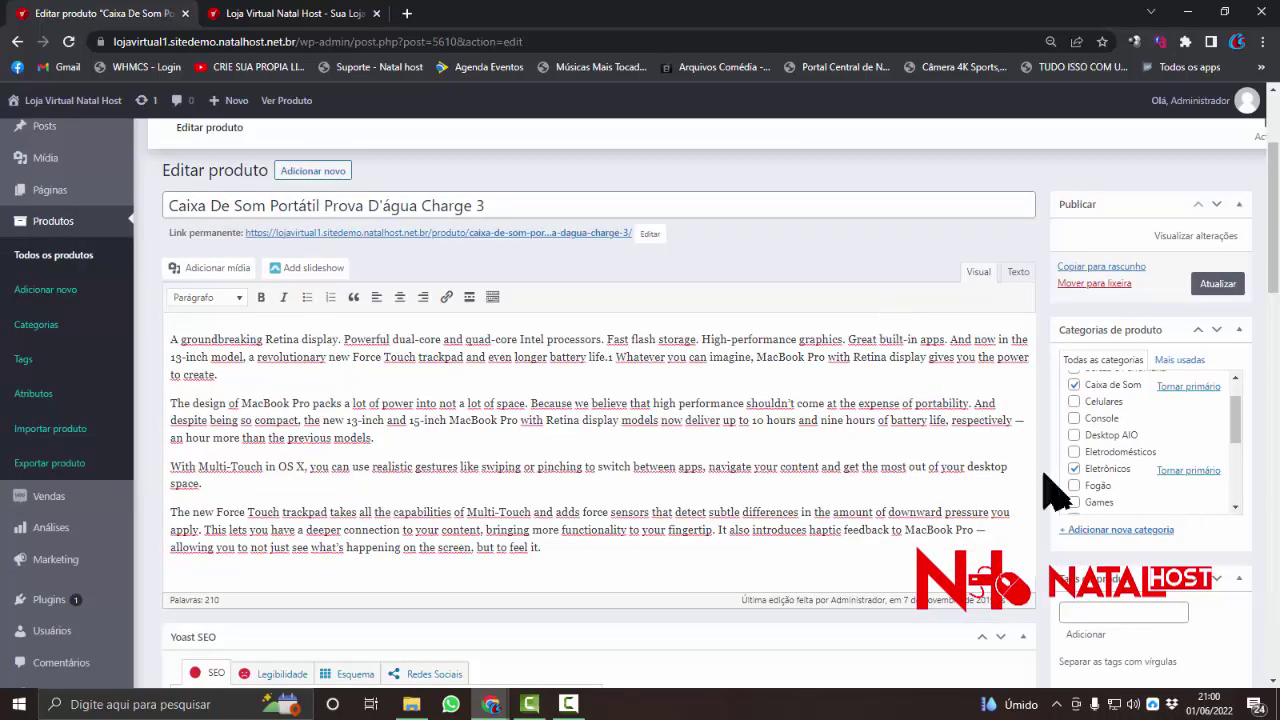
scroll(1108, 500, "down", 1)
scroll(1108, 486, "up", 1)
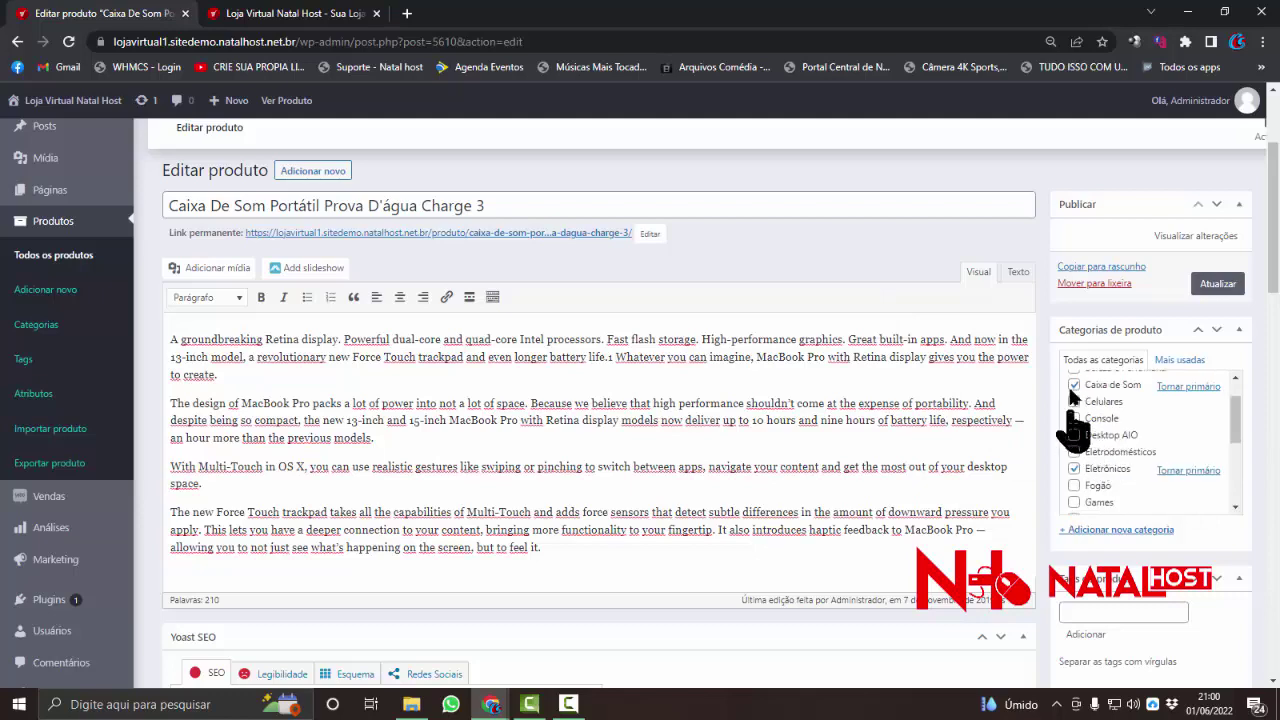
scroll(1102, 478, "up", 1)
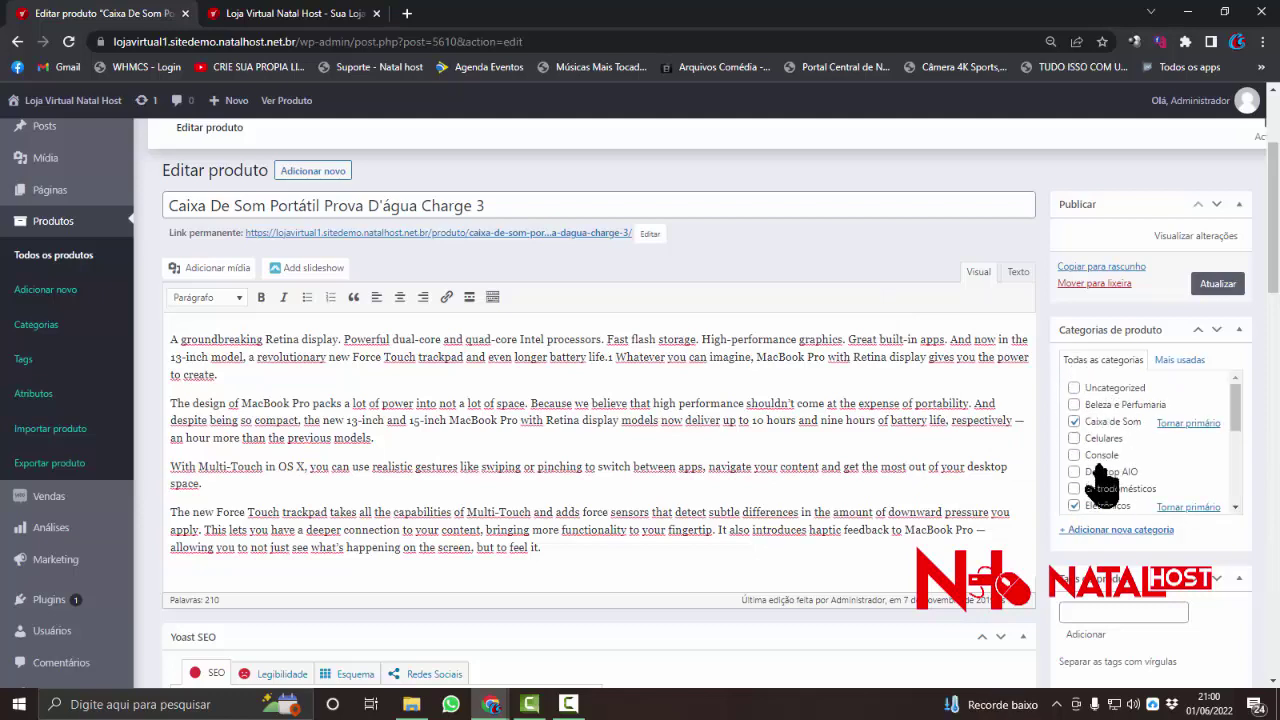
scroll(1100, 480, "down", 5)
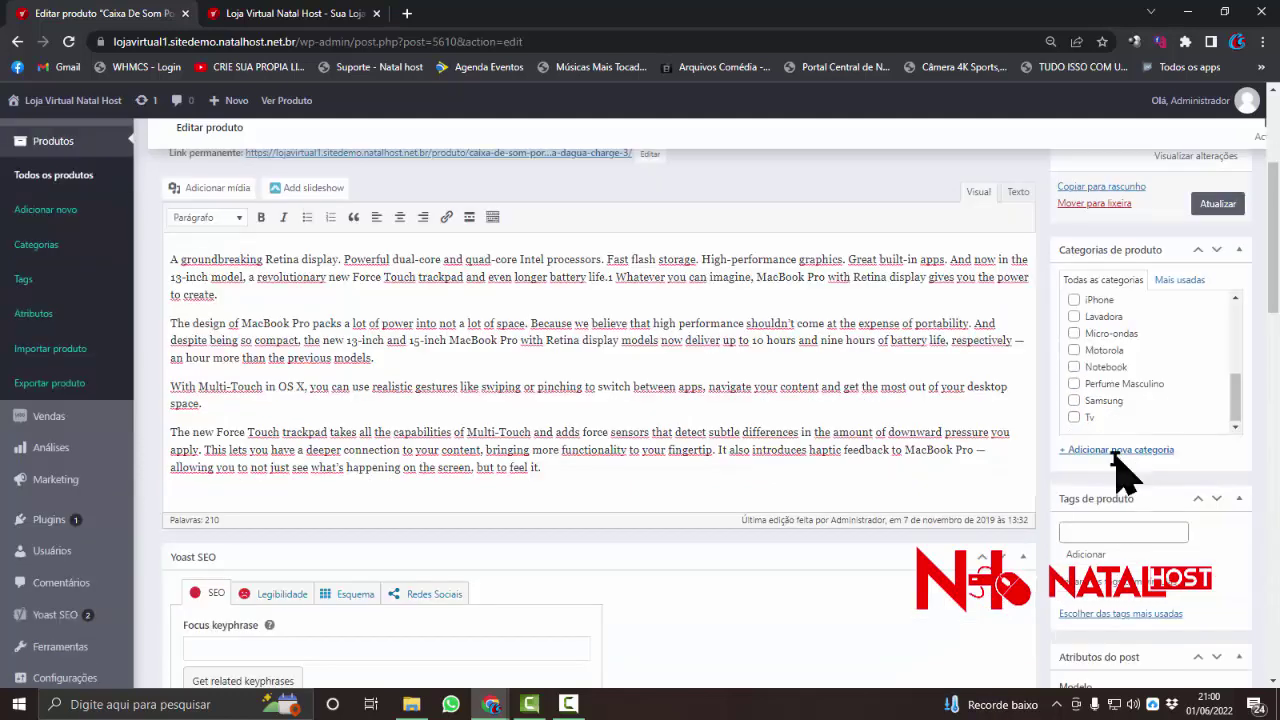
scroll(1080, 478, "down", 4)
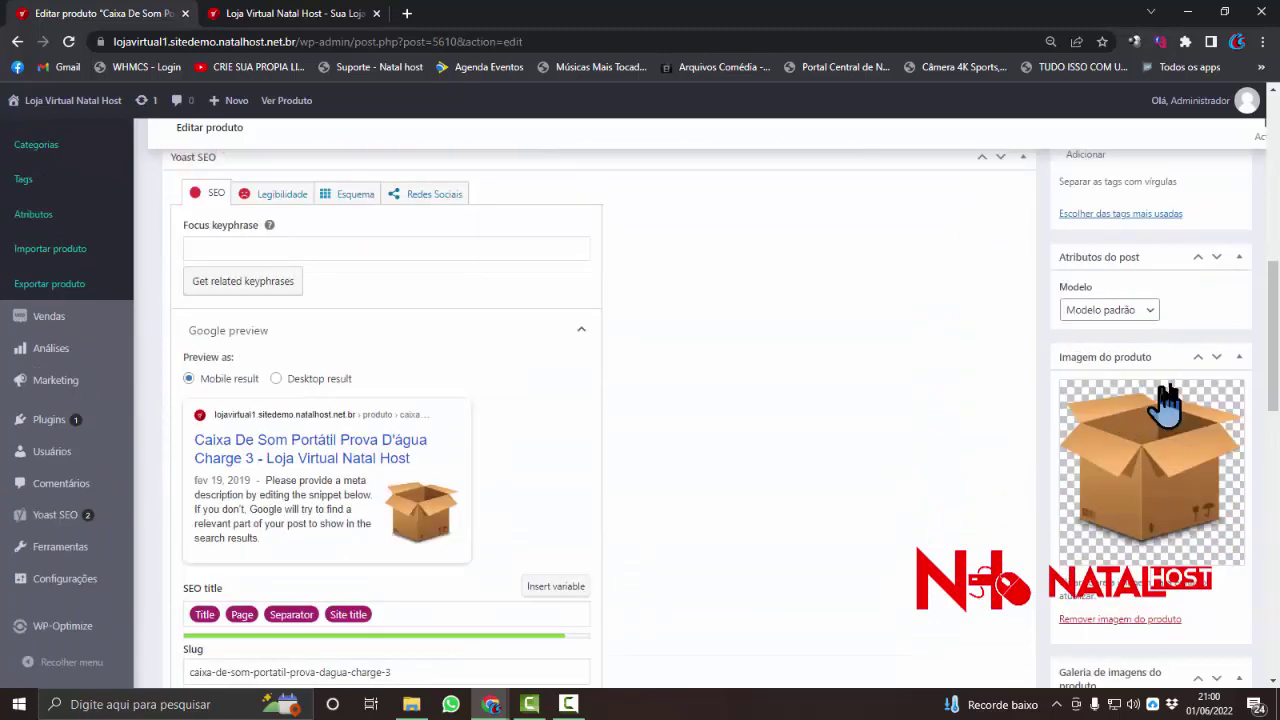
scroll(1100, 480, "down", 2)
scroll(1060, 498, "up", 2)
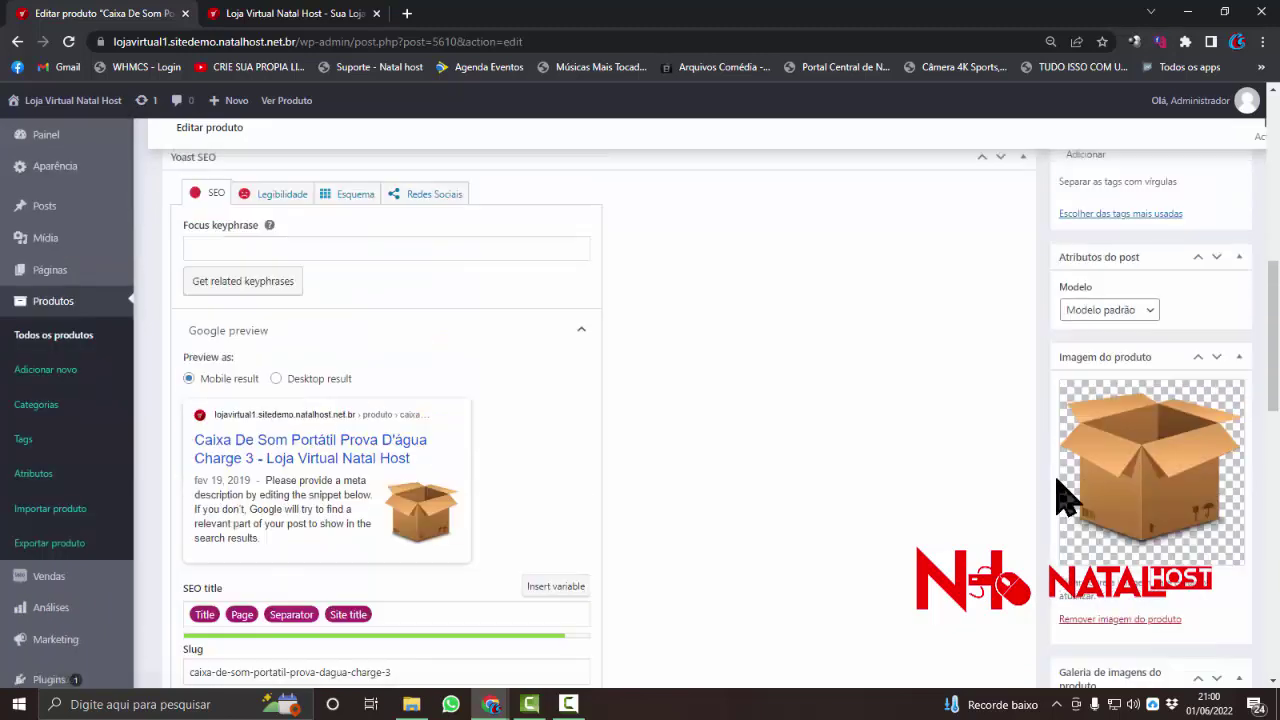
scroll(1066, 498, "up", 2)
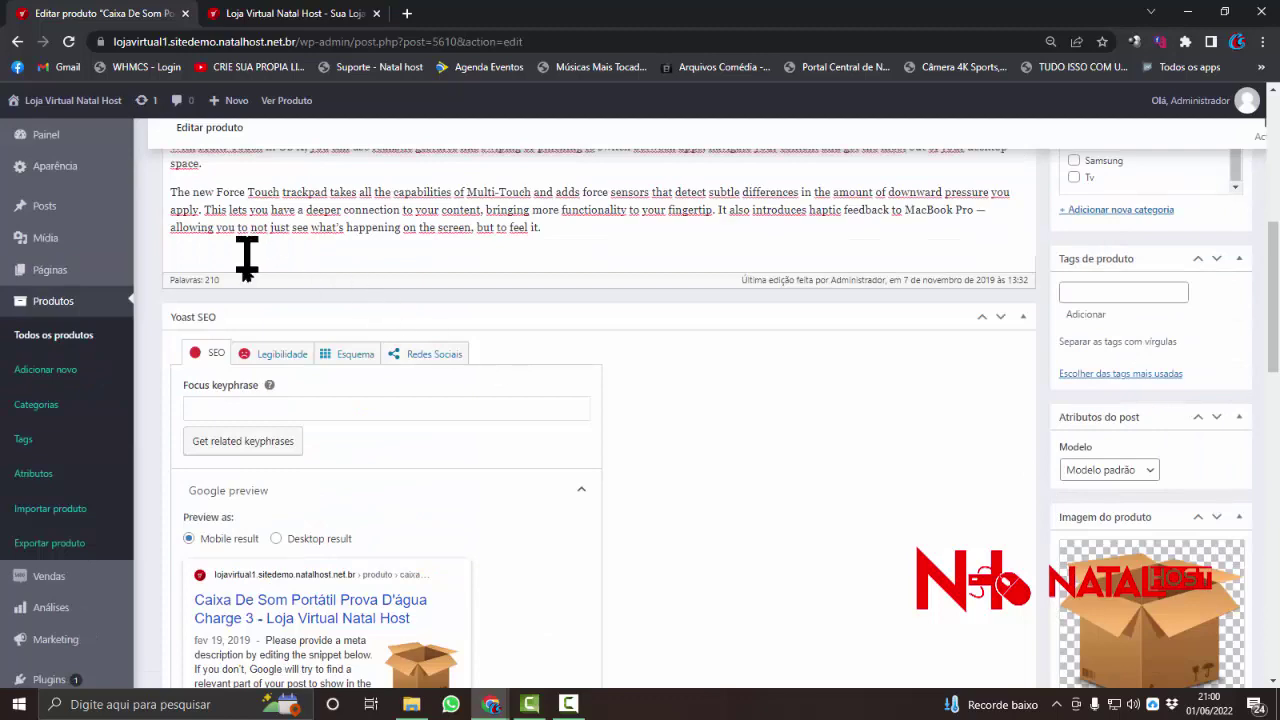
Examine the product data, including the price and Layout do Produto options, and the short description
scroll(260, 360, "down", 6)
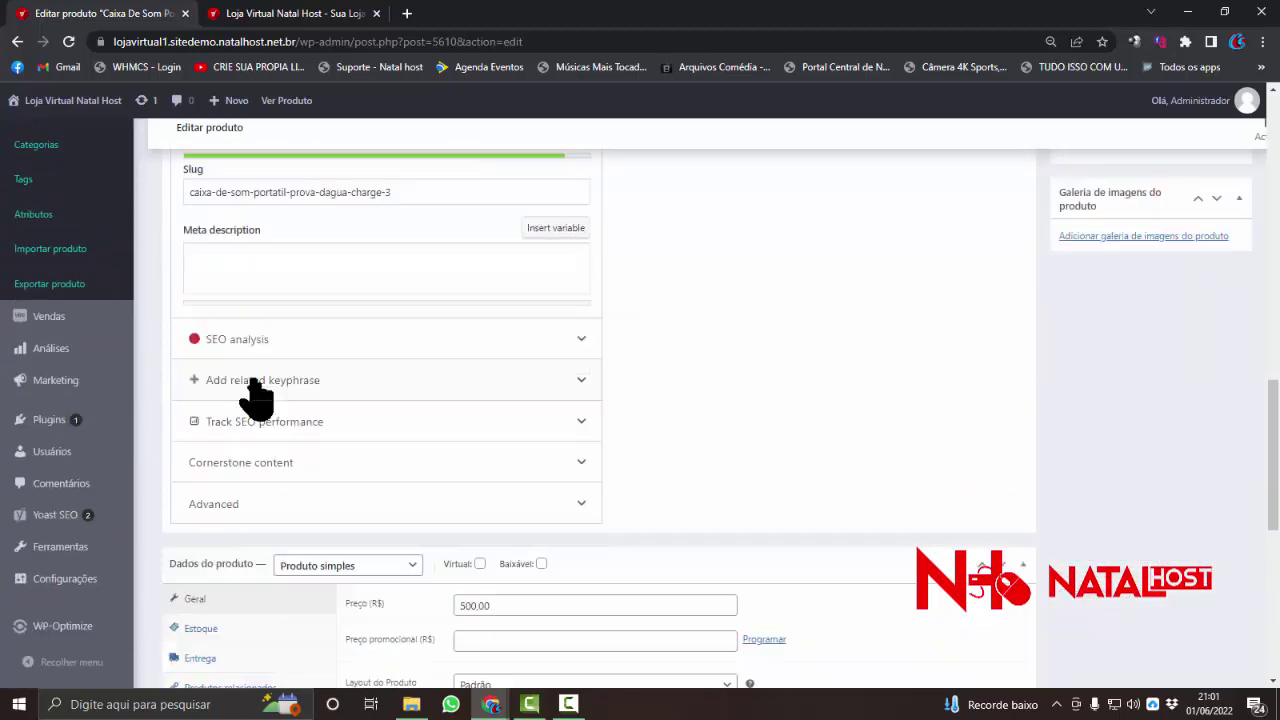
scroll(258, 396, "down", 1)
scroll(338, 388, "down", 1)
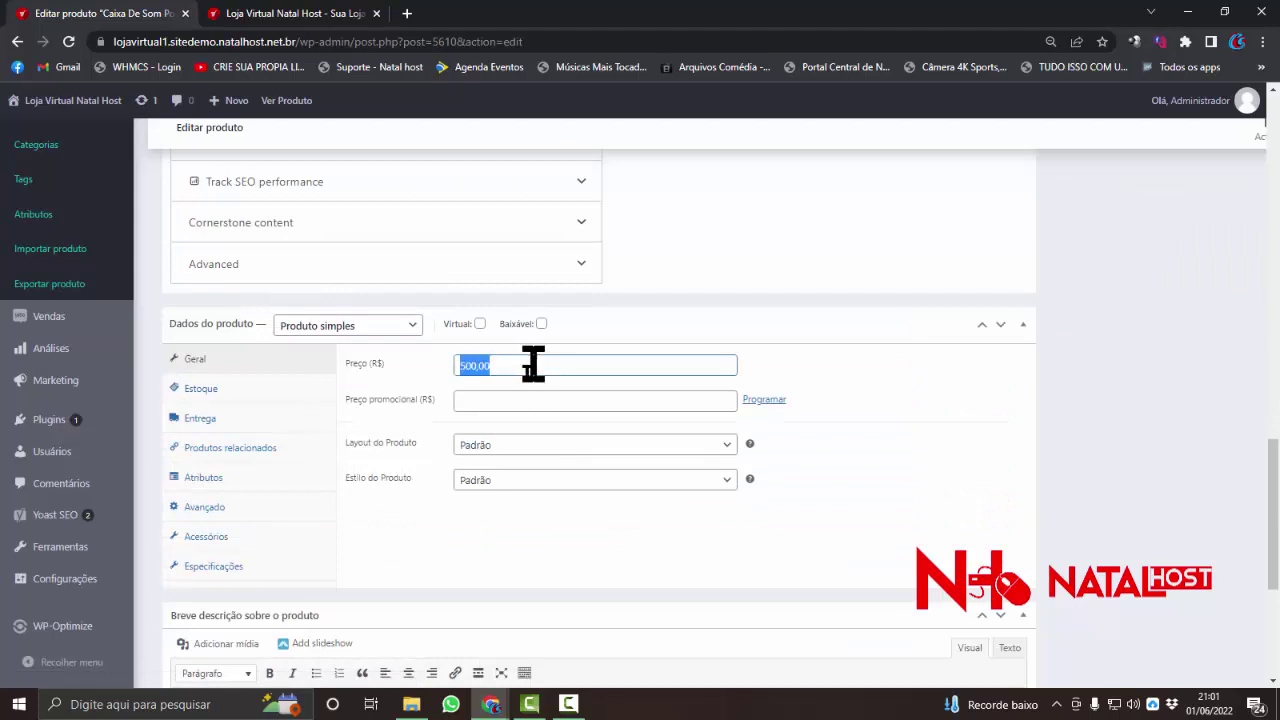
scroll(520, 440, "down", 1)
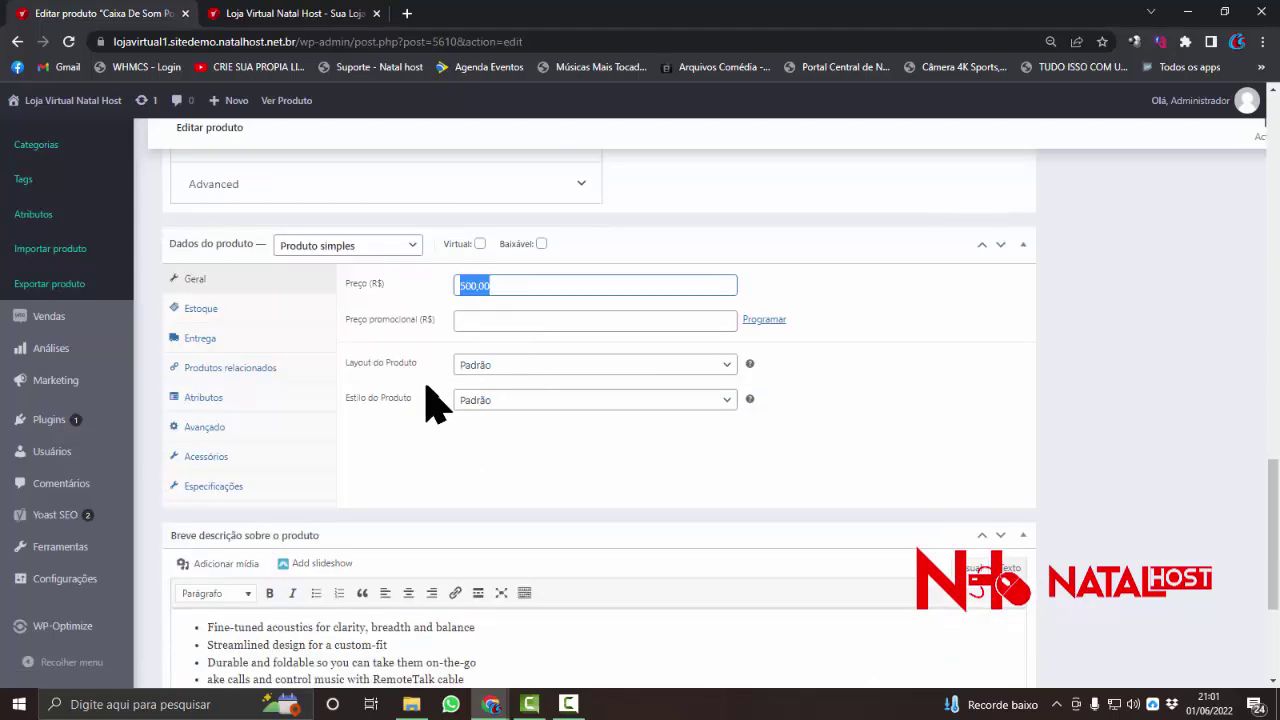
left_click(551, 365)
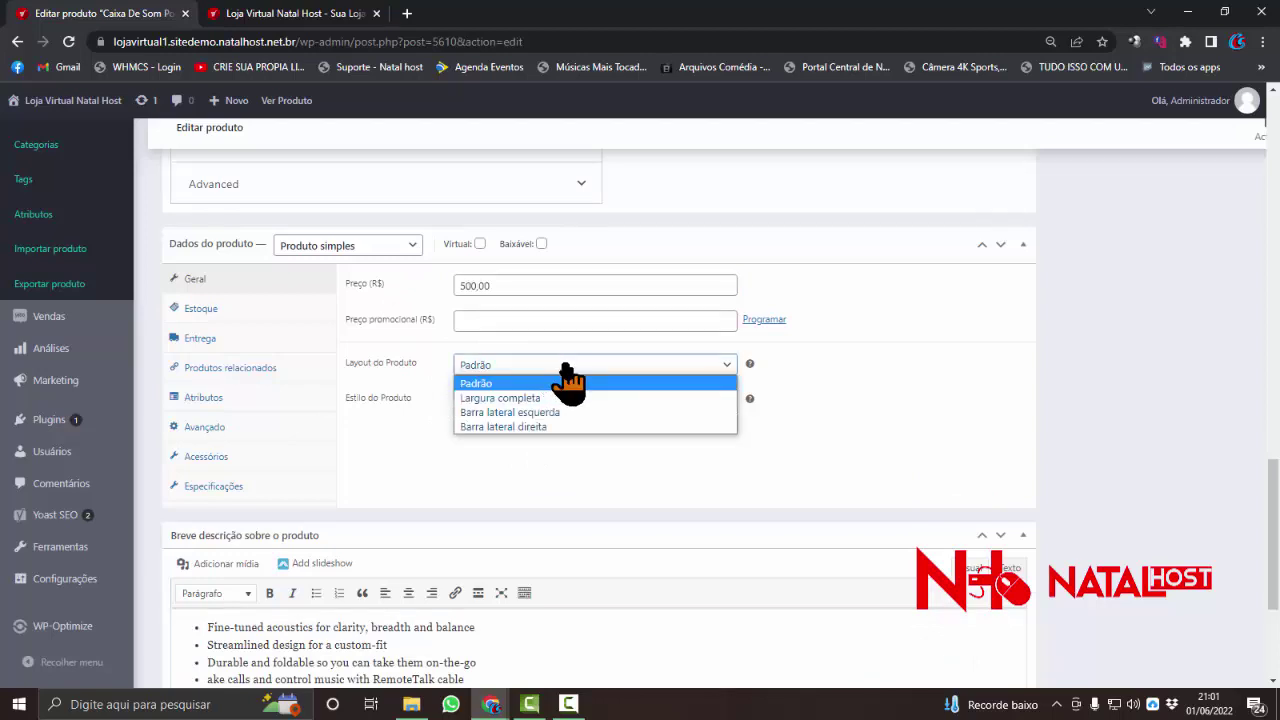
left_click(566, 372)
scroll(466, 430, "down", 2)
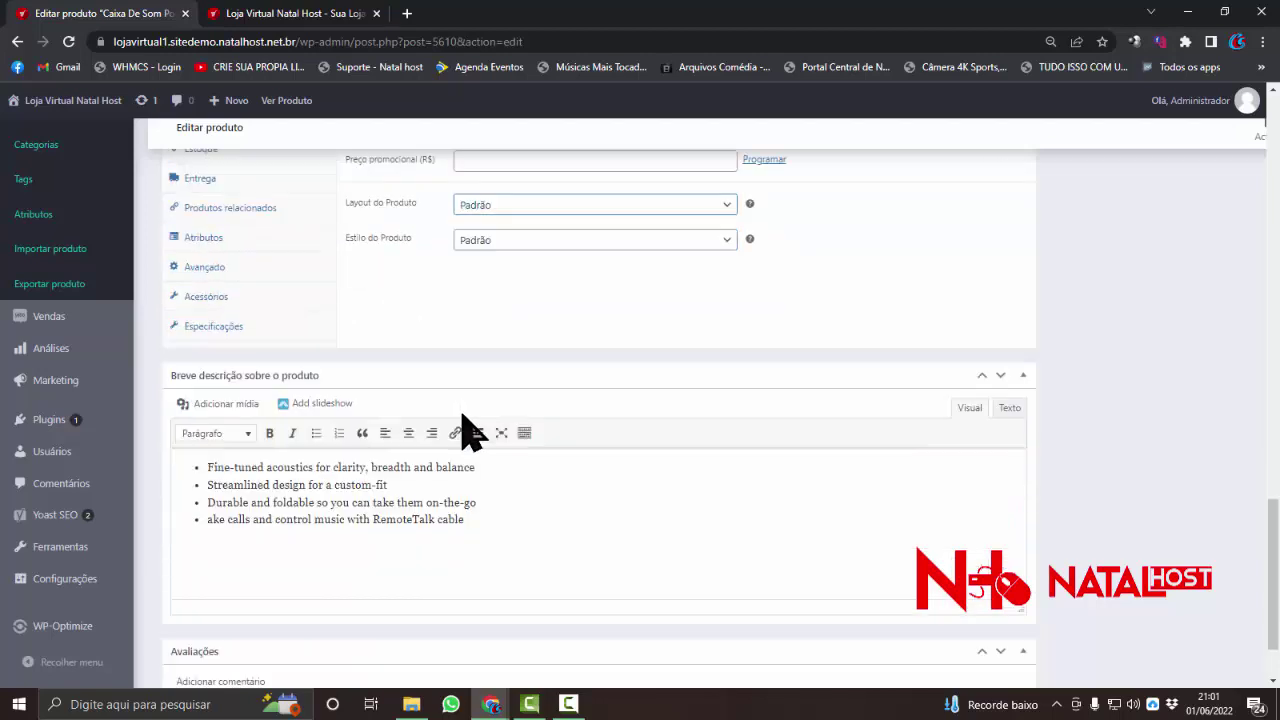
scroll(466, 430, "down", 1)
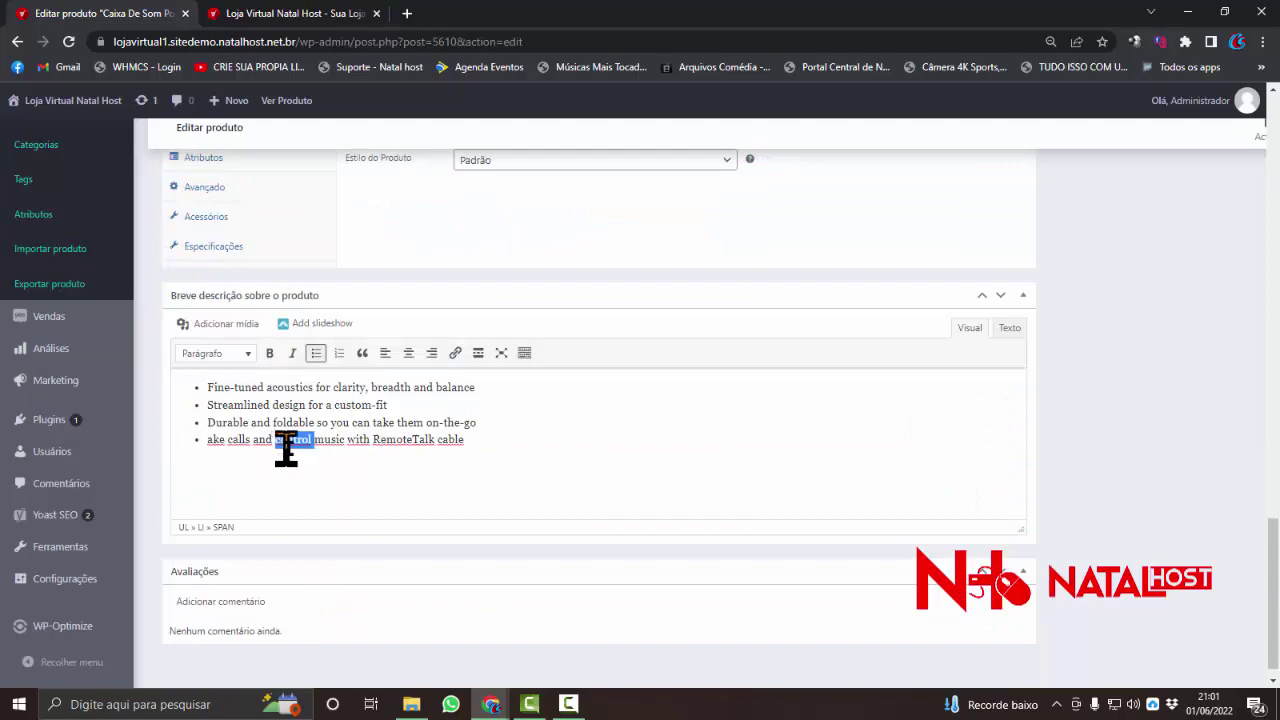
Leave the product editor for the product categories page and look over the new-category form and category list
scroll(310, 455, "up", 2)
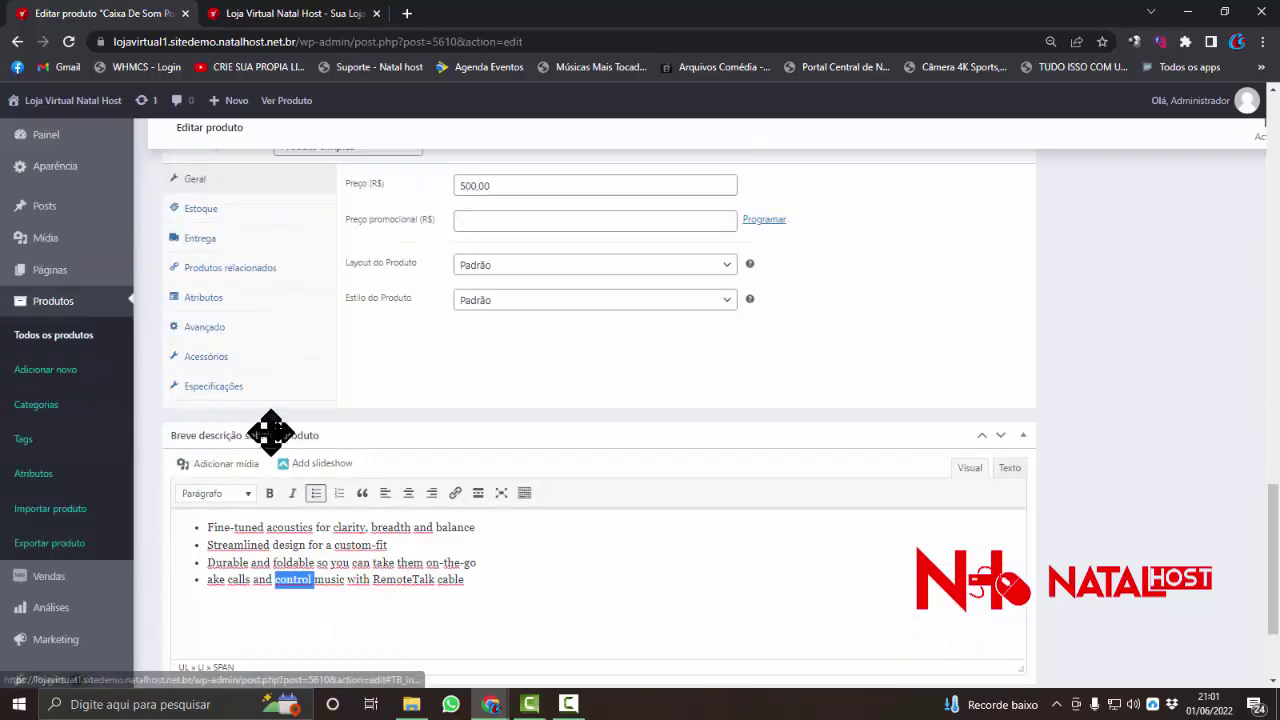
scroll(280, 435, "up", 10)
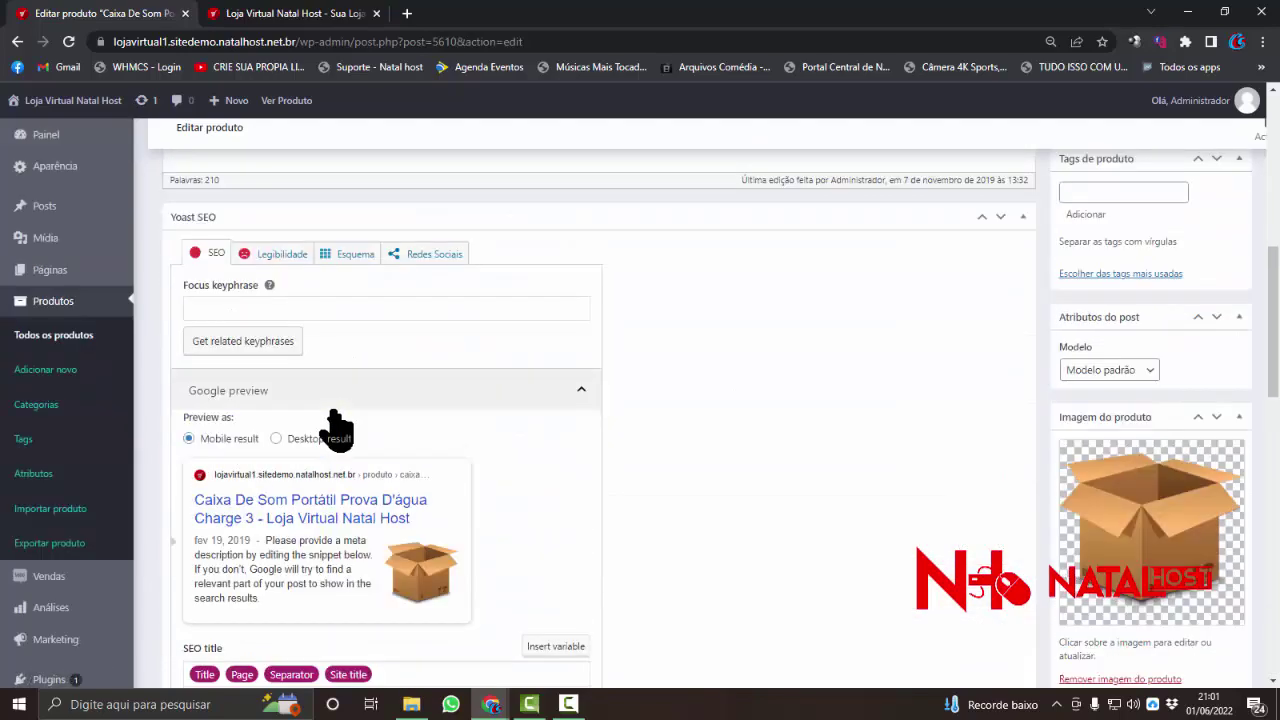
scroll(336, 428, "up", 10)
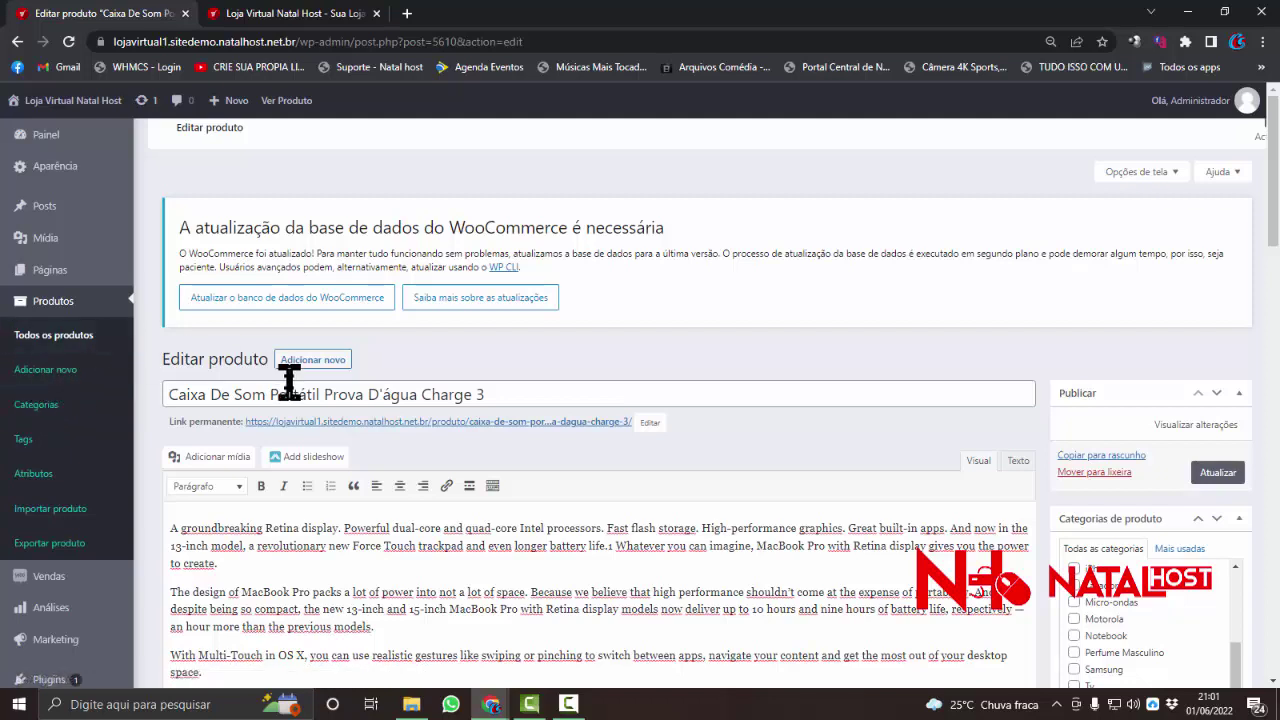
left_click(70, 404)
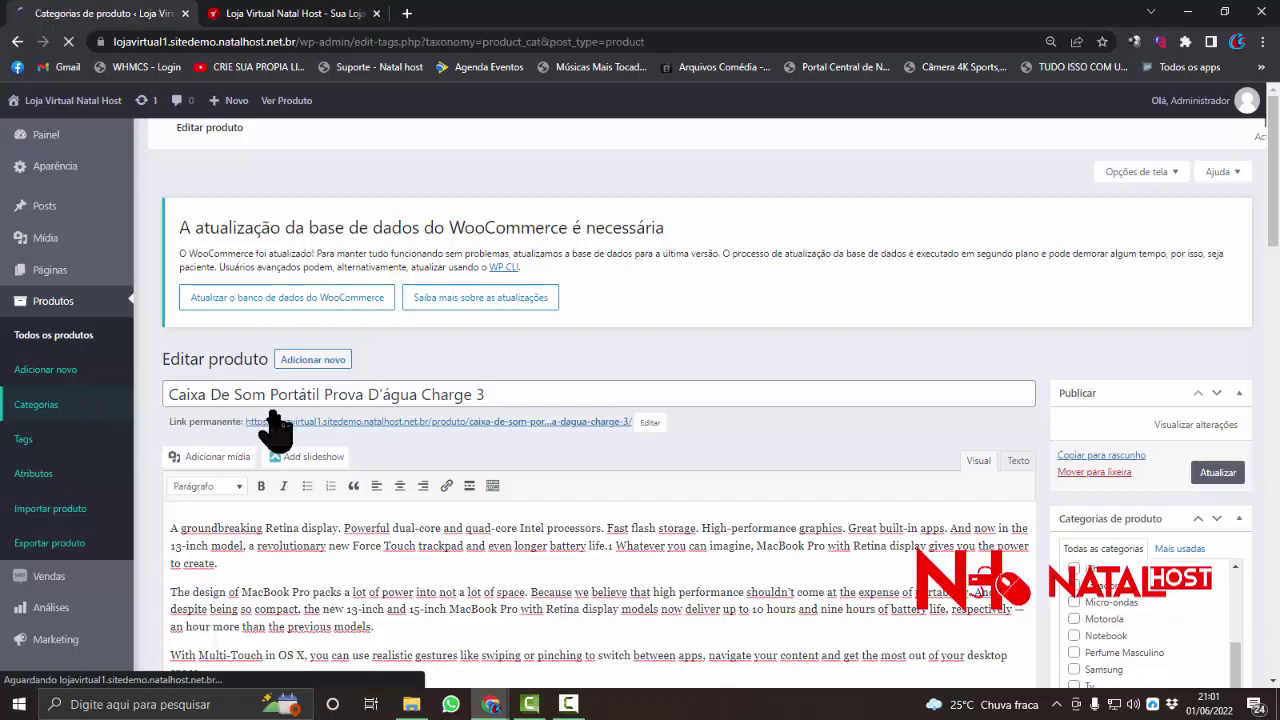
scroll(271, 428, "down", 2)
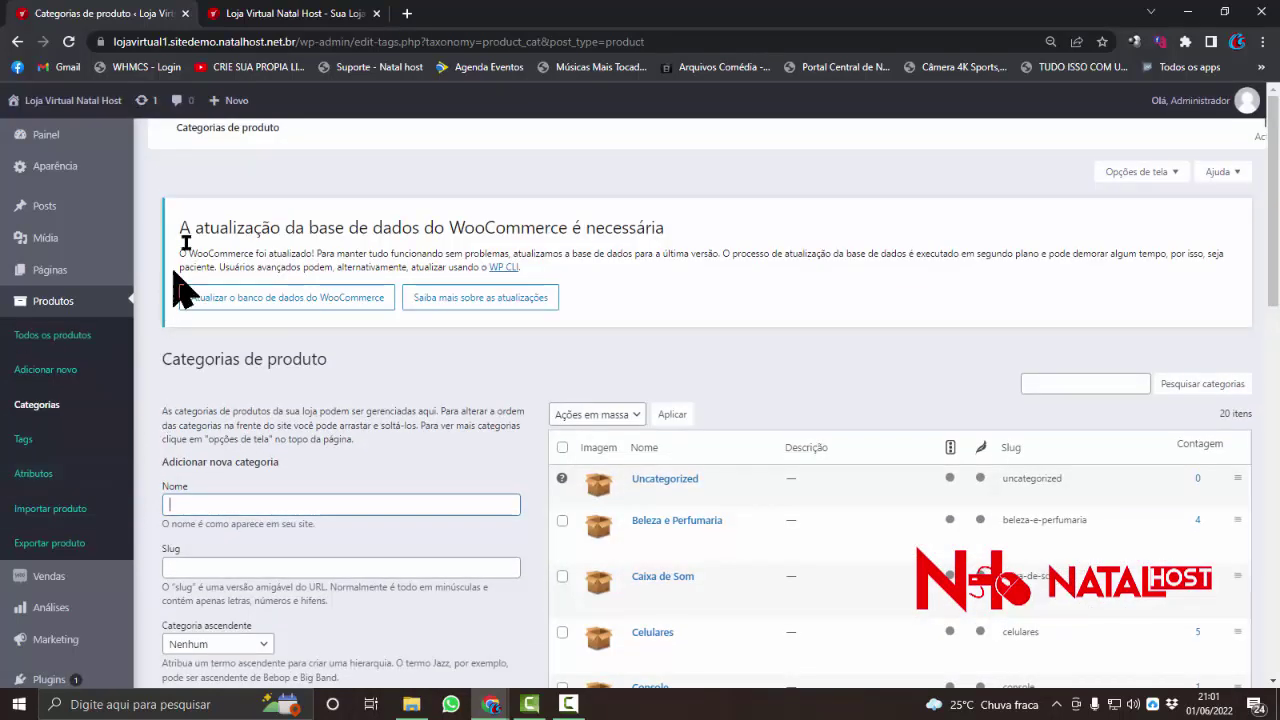
scroll(223, 409, "down", 2)
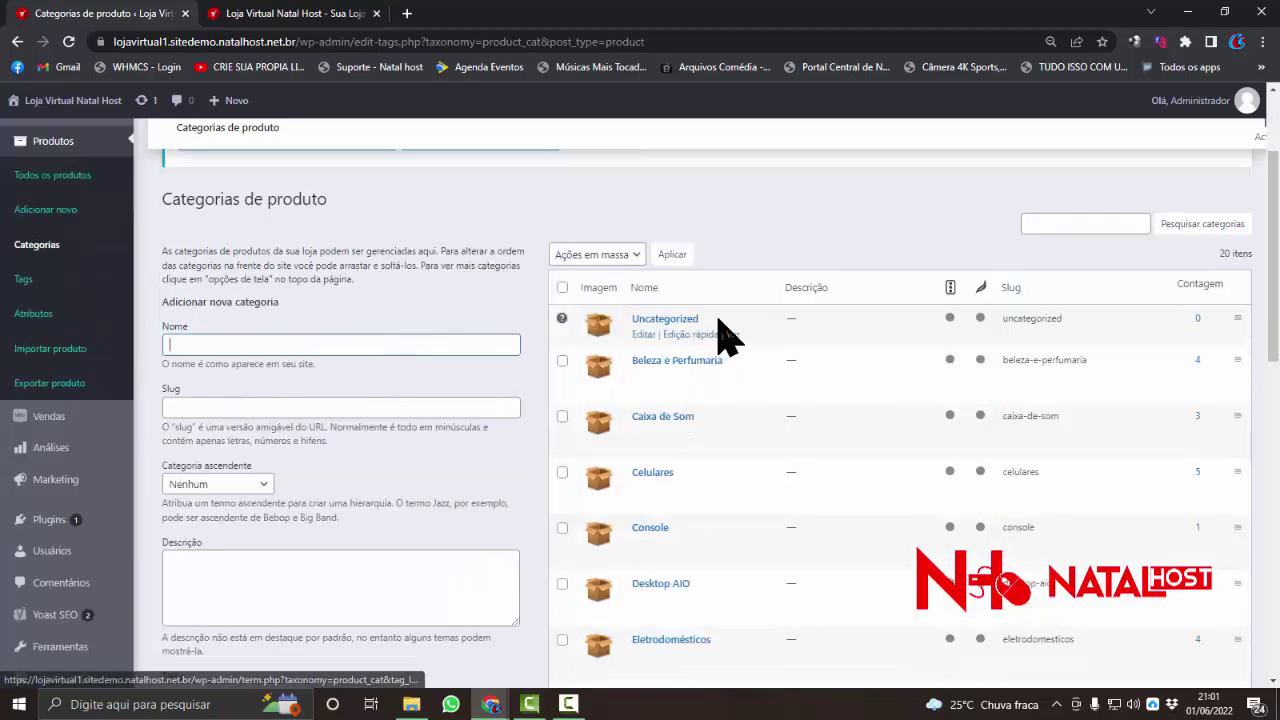
Review the edit, quick edit, delete and set-as-default actions available for the listed product categories
mouse_move(712, 365)
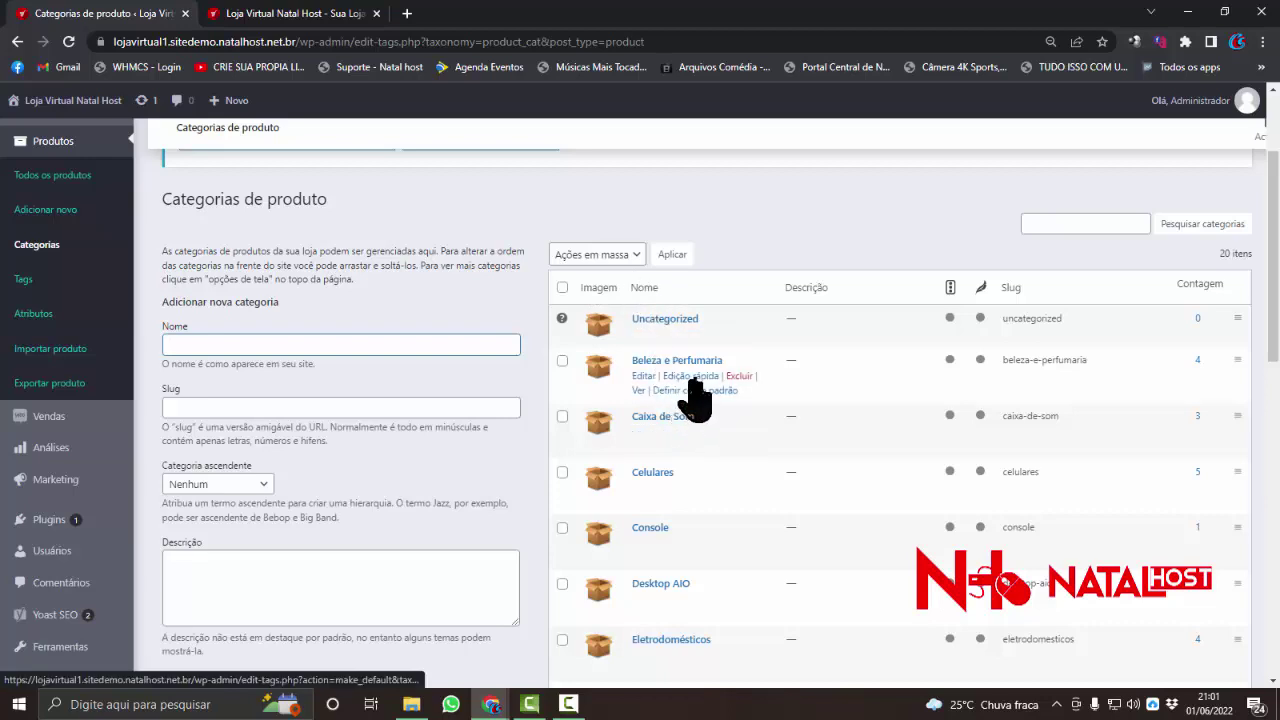
mouse_move(726, 443)
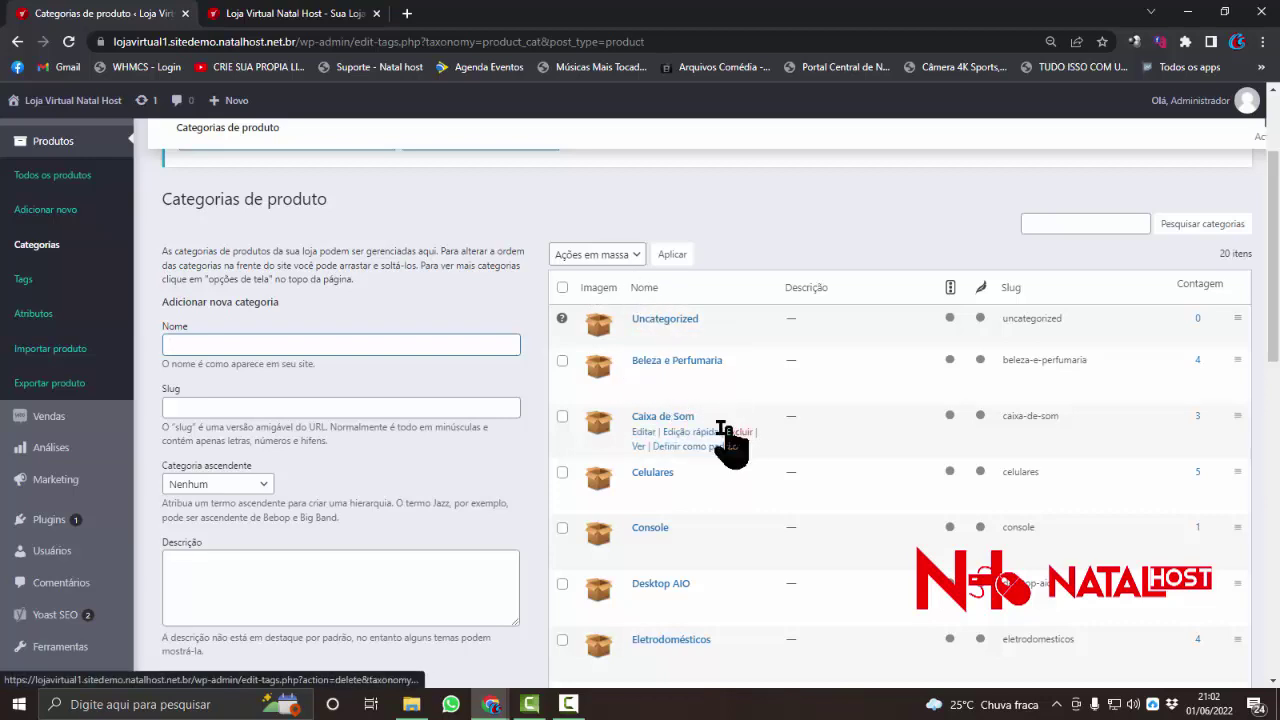
scroll(703, 453, "down", 1)
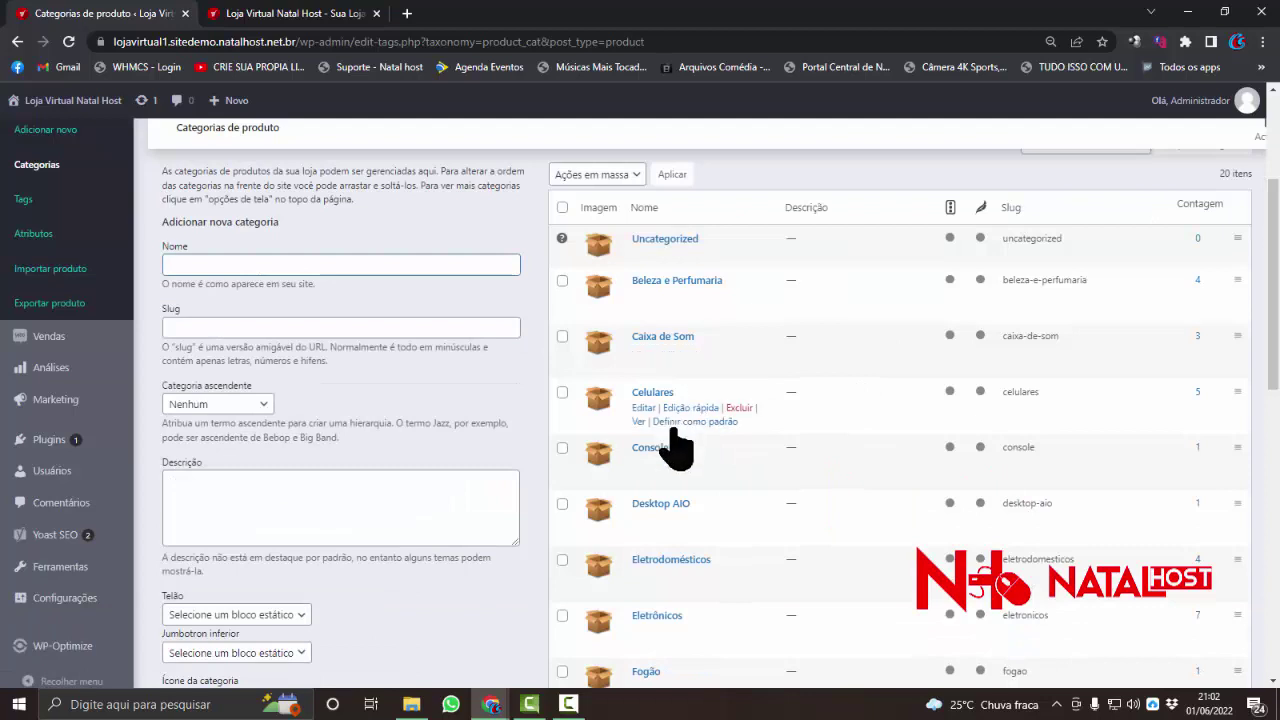
scroll(676, 450, "down", 1)
scroll(300, 370, "up", 1)
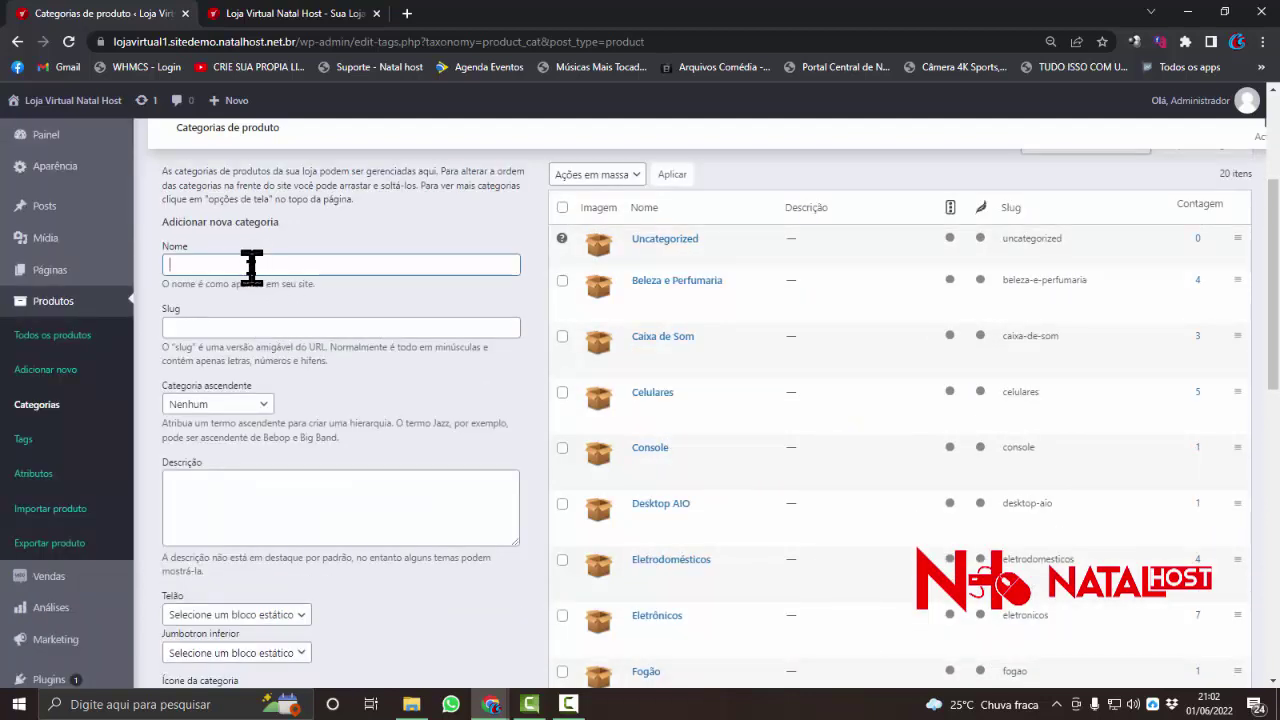
Examine the Nome and Slug fields of the new-category form and compare them with the existing categories
left_click(240, 331)
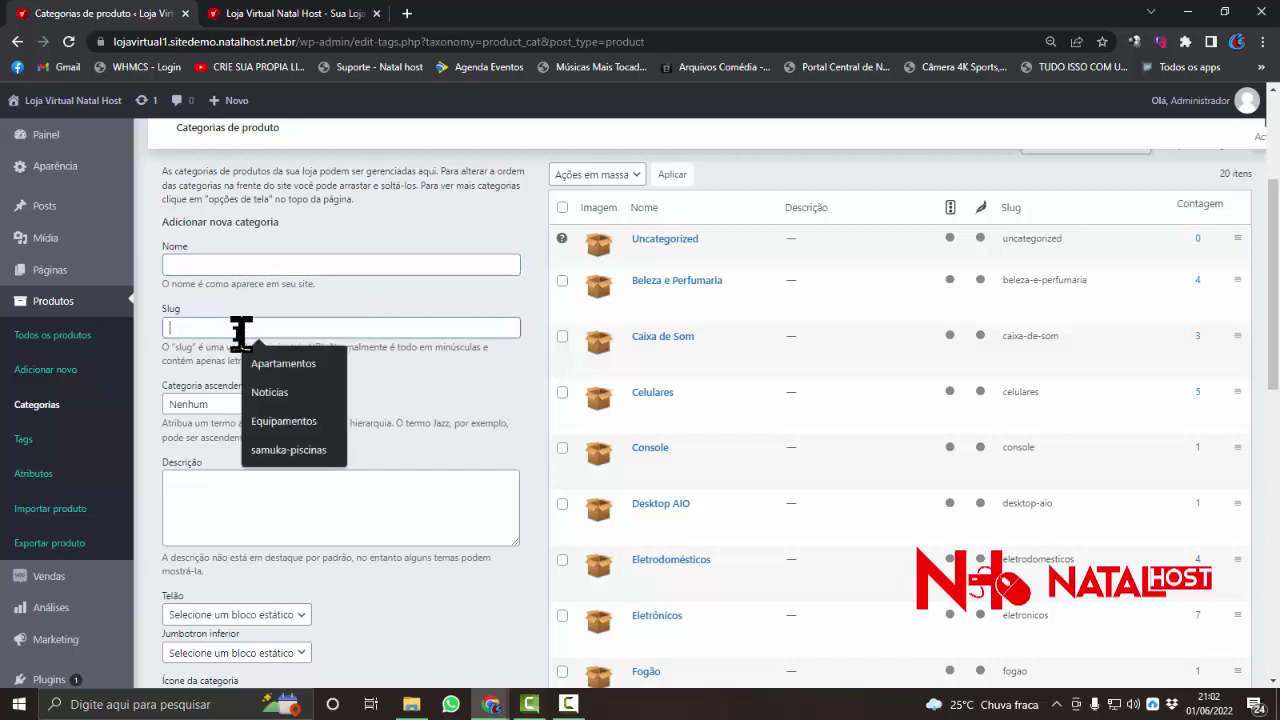
left_click(206, 263)
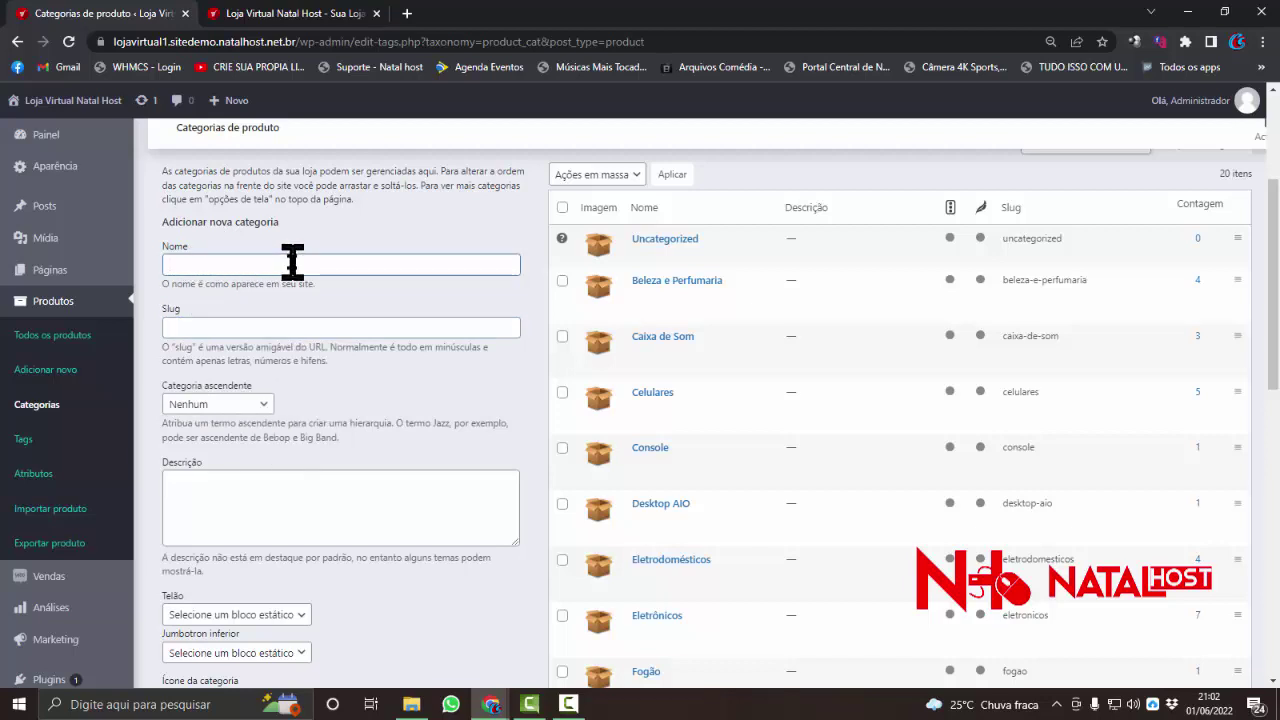
left_click(273, 327)
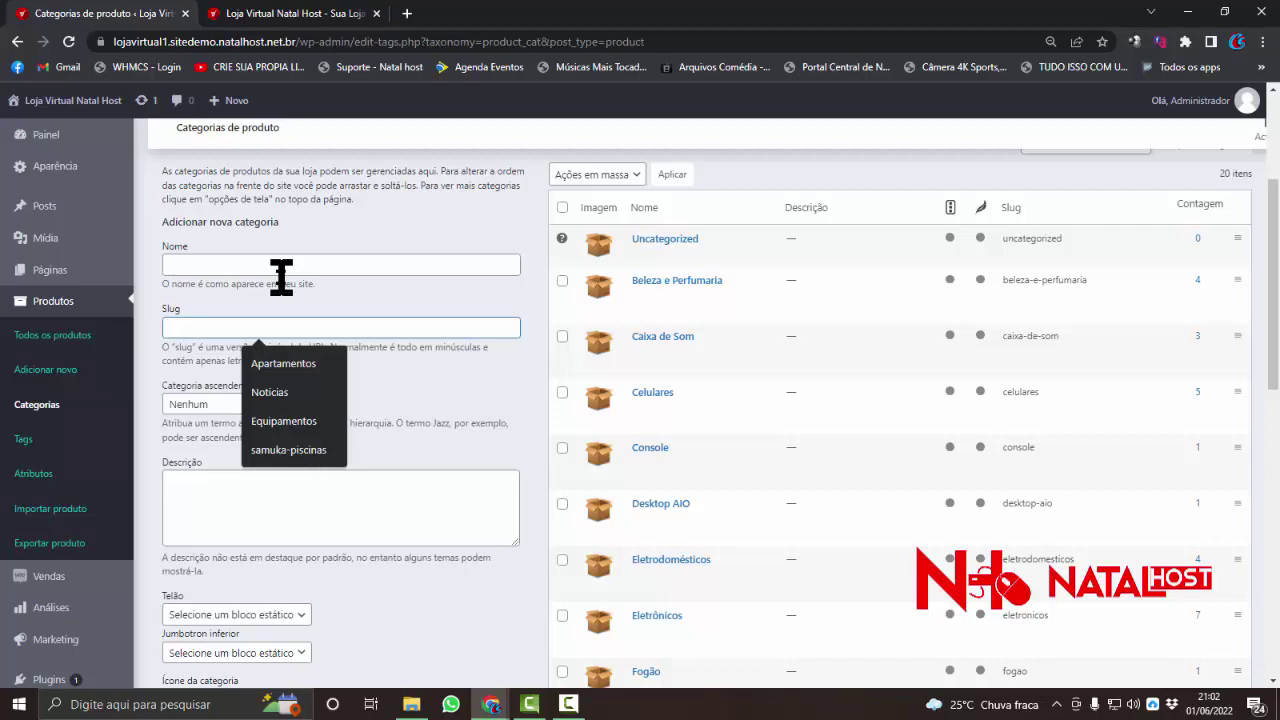
key("Escape")
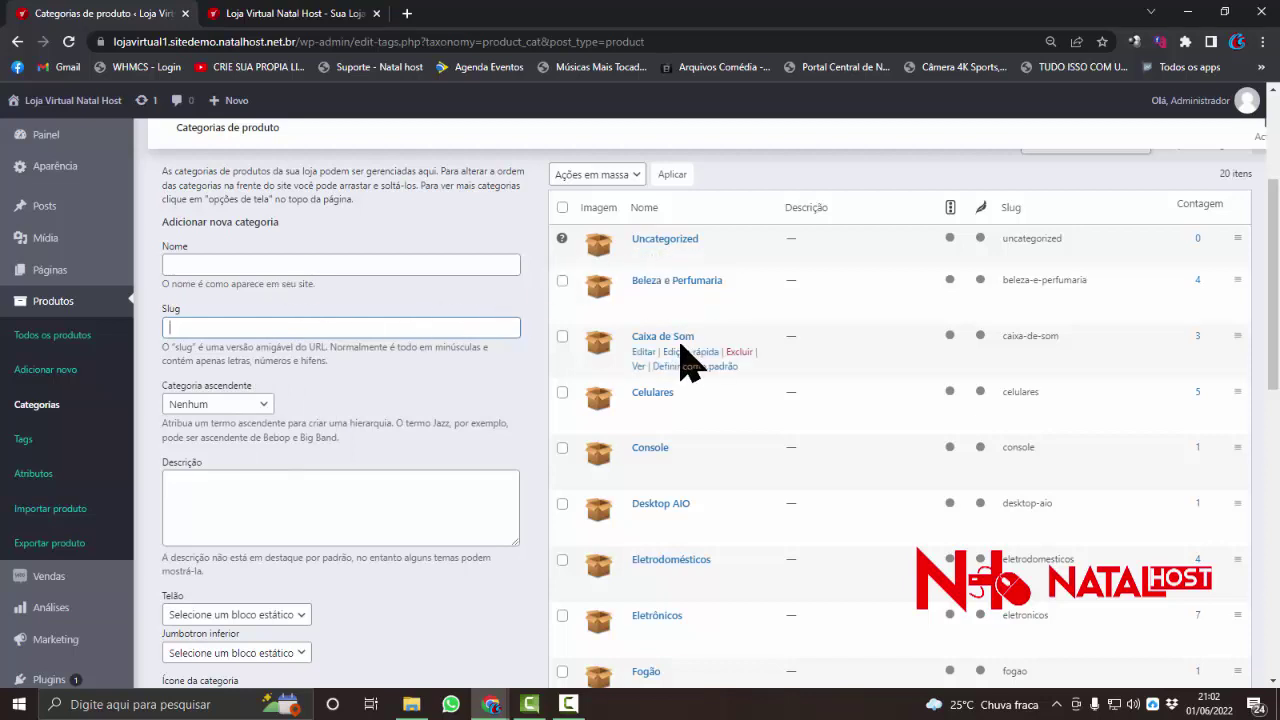
scroll(686, 363, "down", 2)
scroll(674, 389, "up", 4)
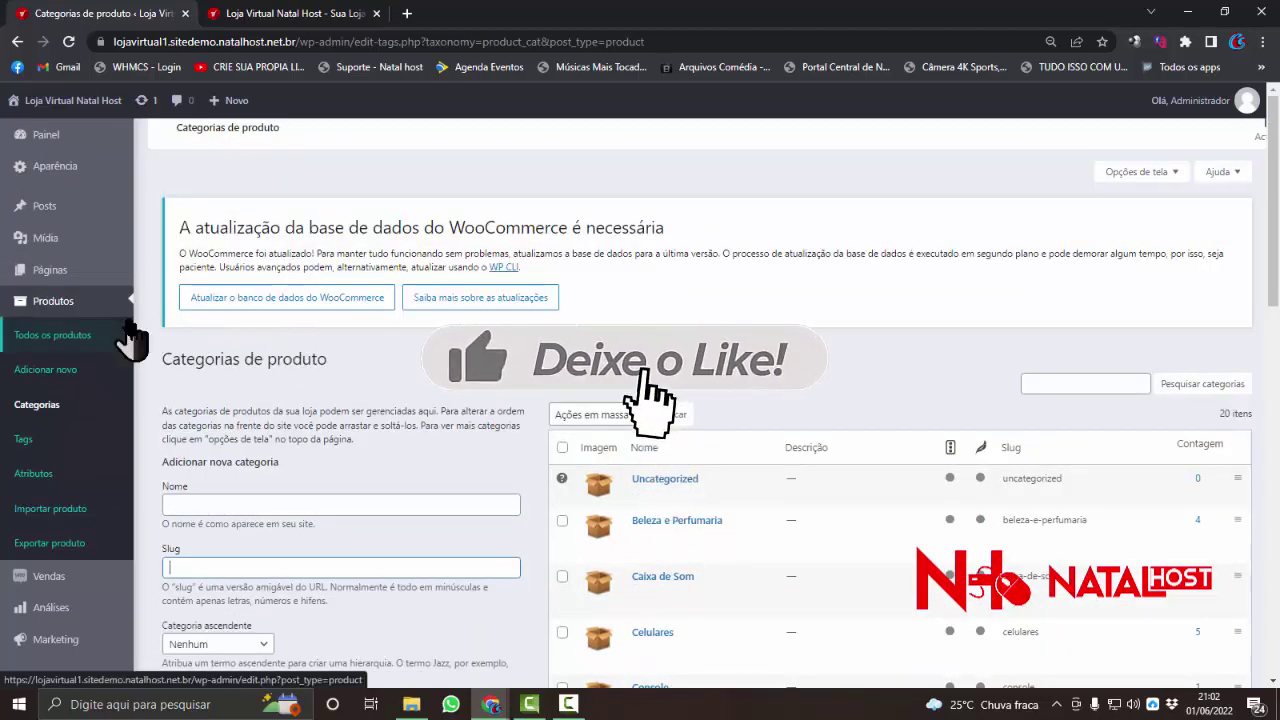
Switch to the storefront home page and look over its banner, departments and product sections
left_click(290, 14)
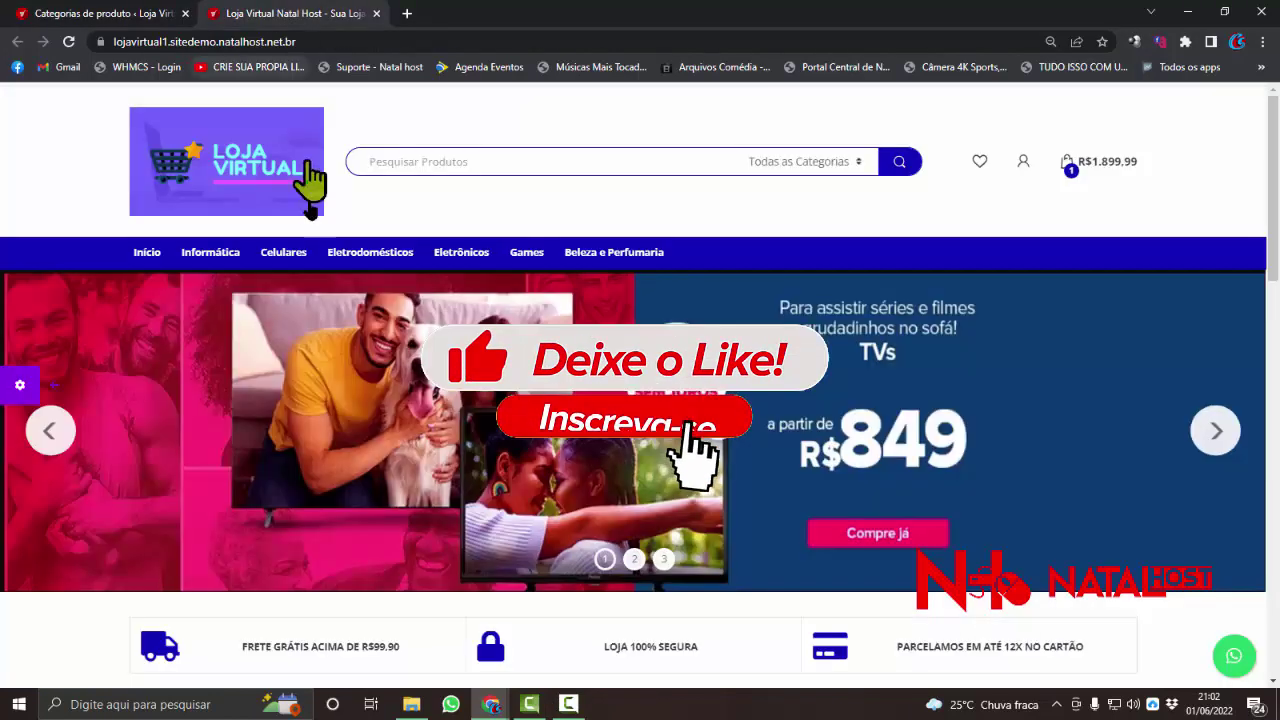
scroll(390, 255, "down", 5)
scroll(400, 275, "down", 5)
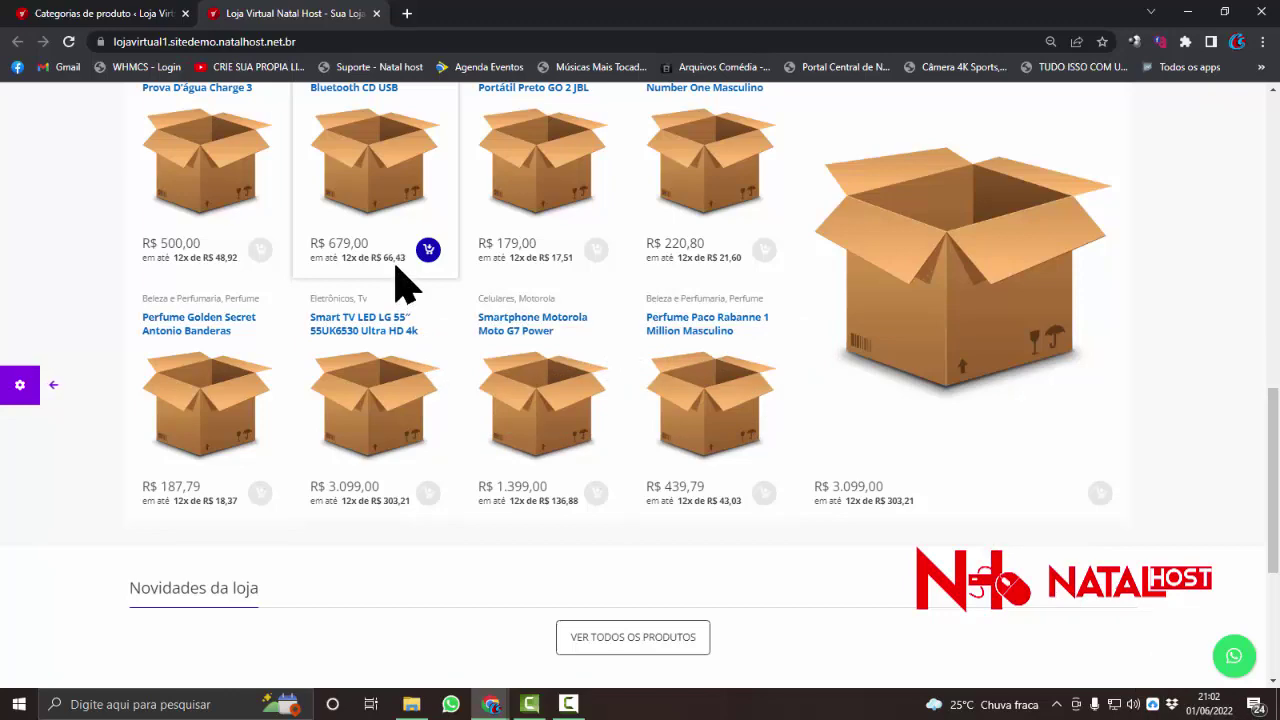
scroll(560, 297, "up", 5)
scroll(560, 297, "up", 3)
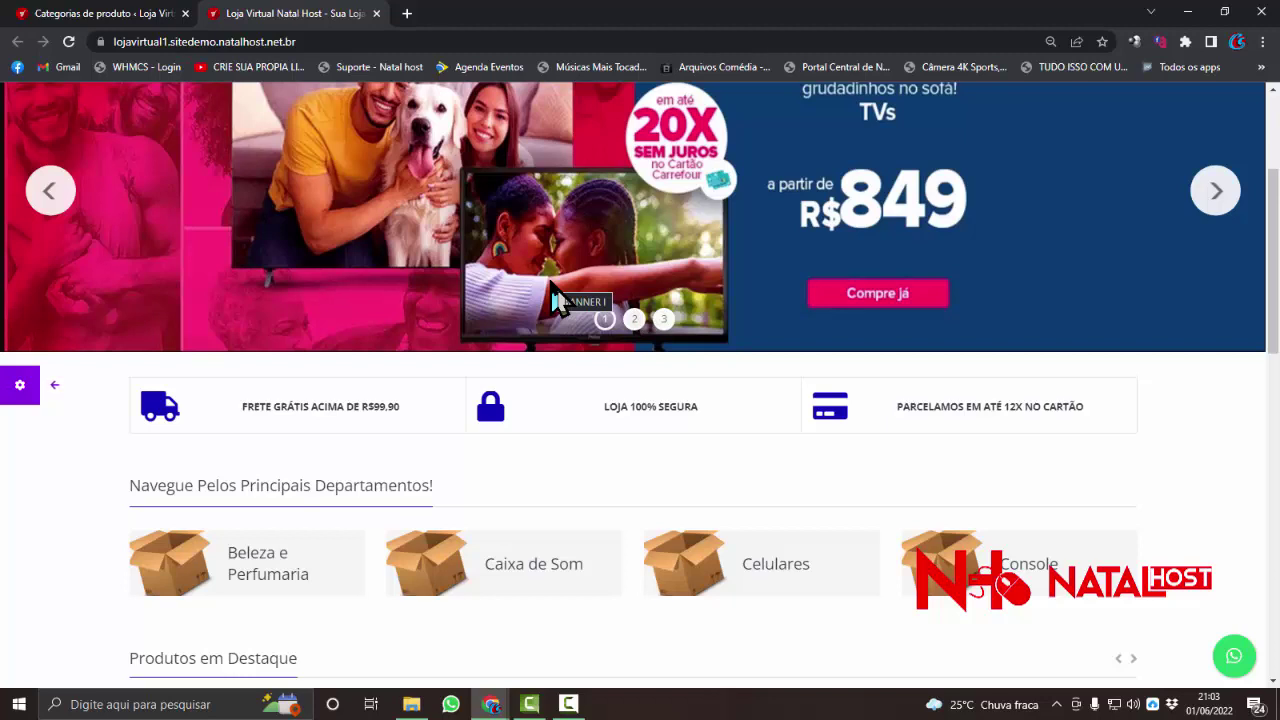
scroll(560, 297, "up", 3)
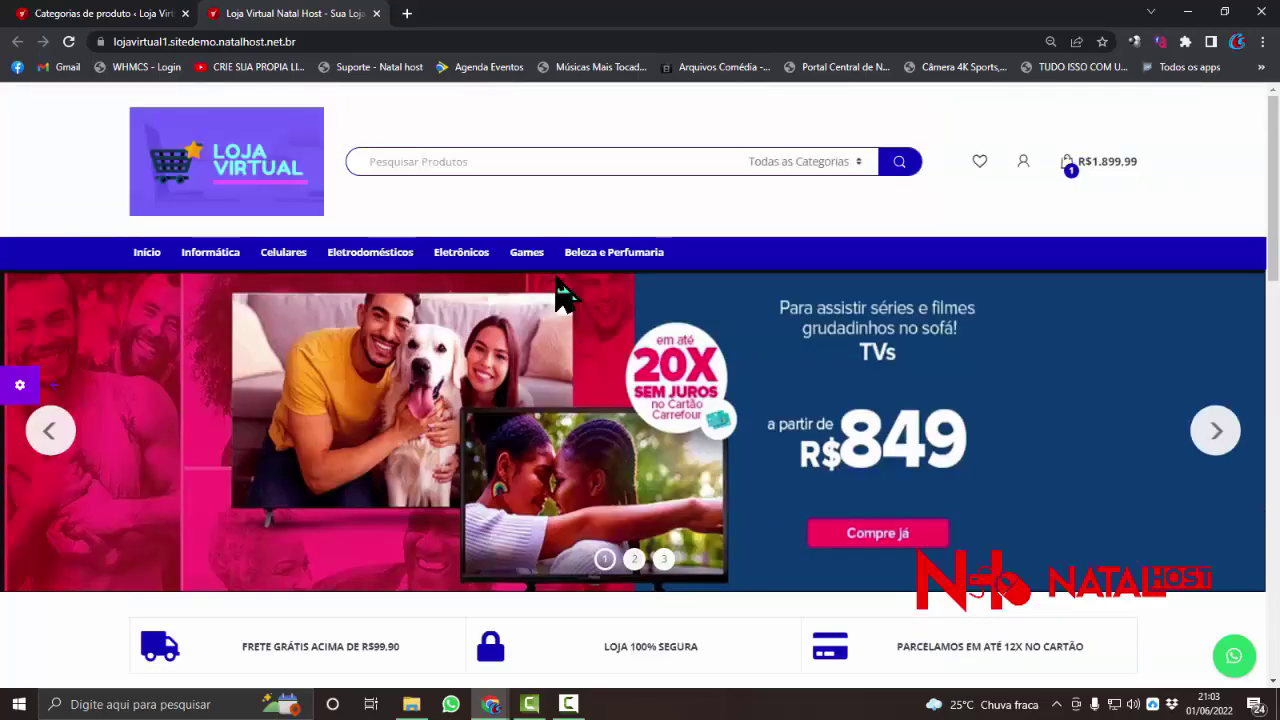